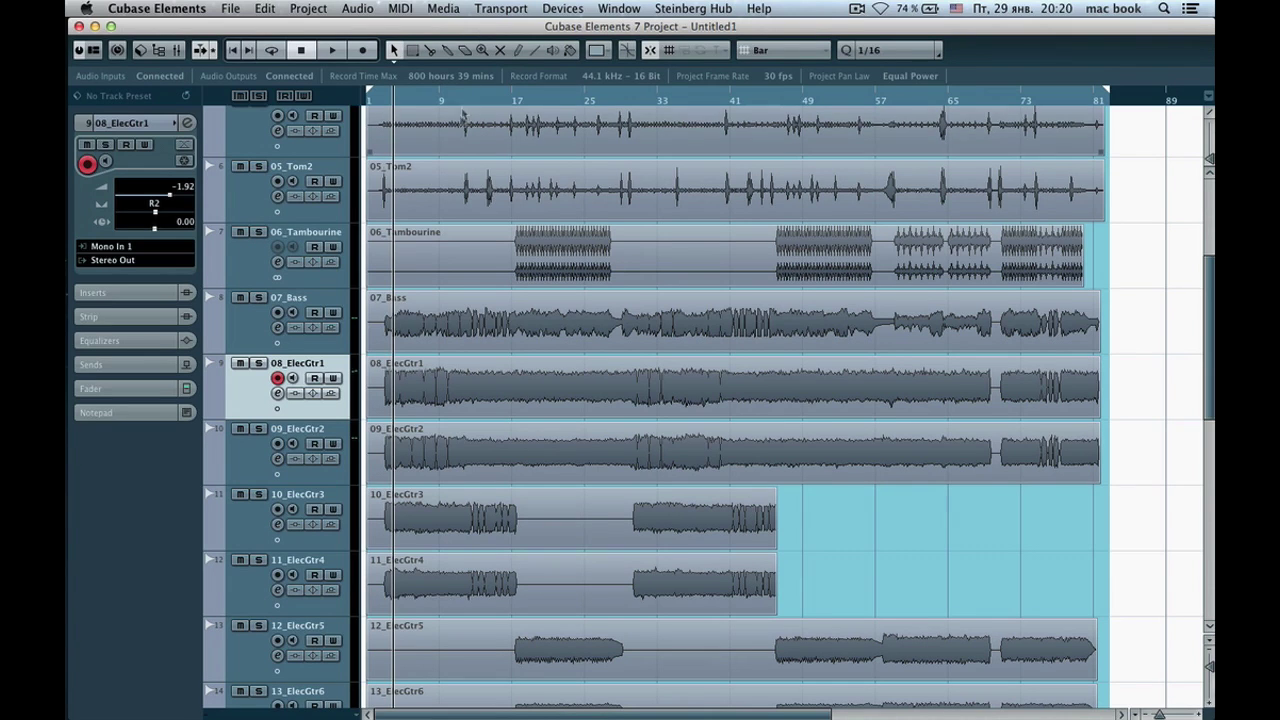
Select the 08_ElecGtr1 and 09_ElecGtr2 audio clips together
scroll(462, 127, "down", 2)
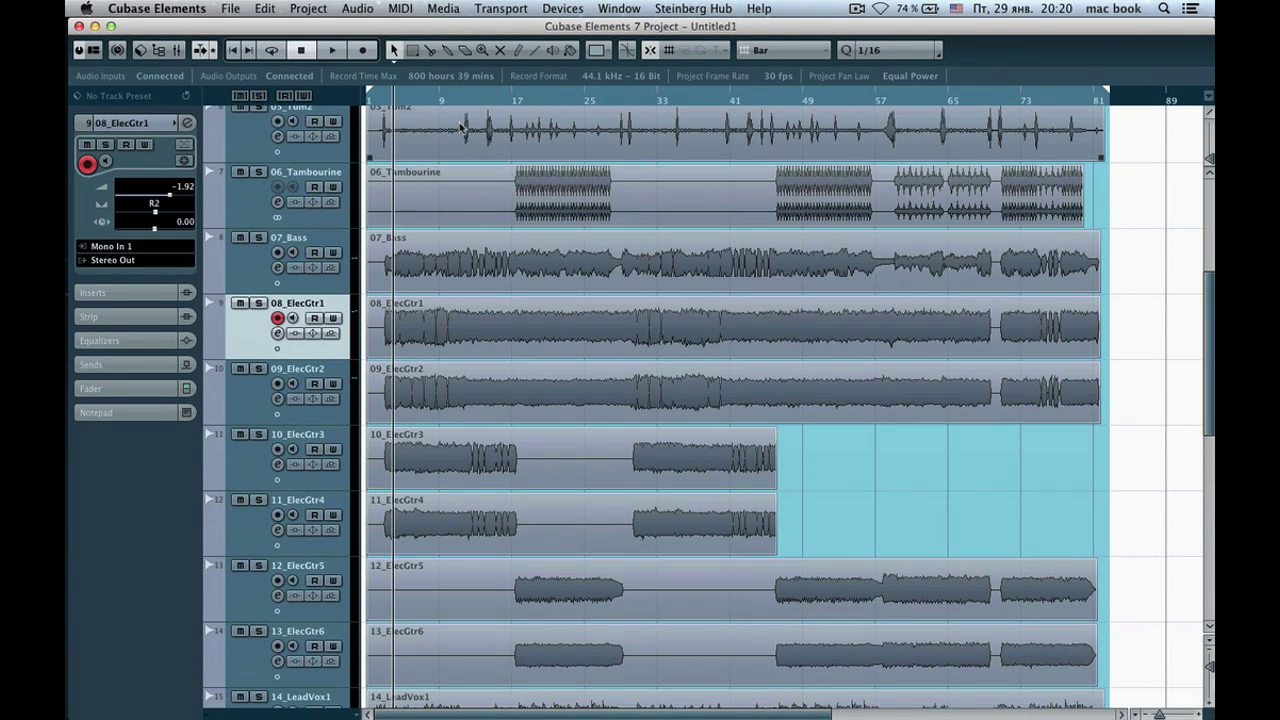
left_click(449, 195)
left_click(462, 252)
scroll(462, 252, "up", 2)
left_click(462, 252)
scroll(461, 252, "up", 1)
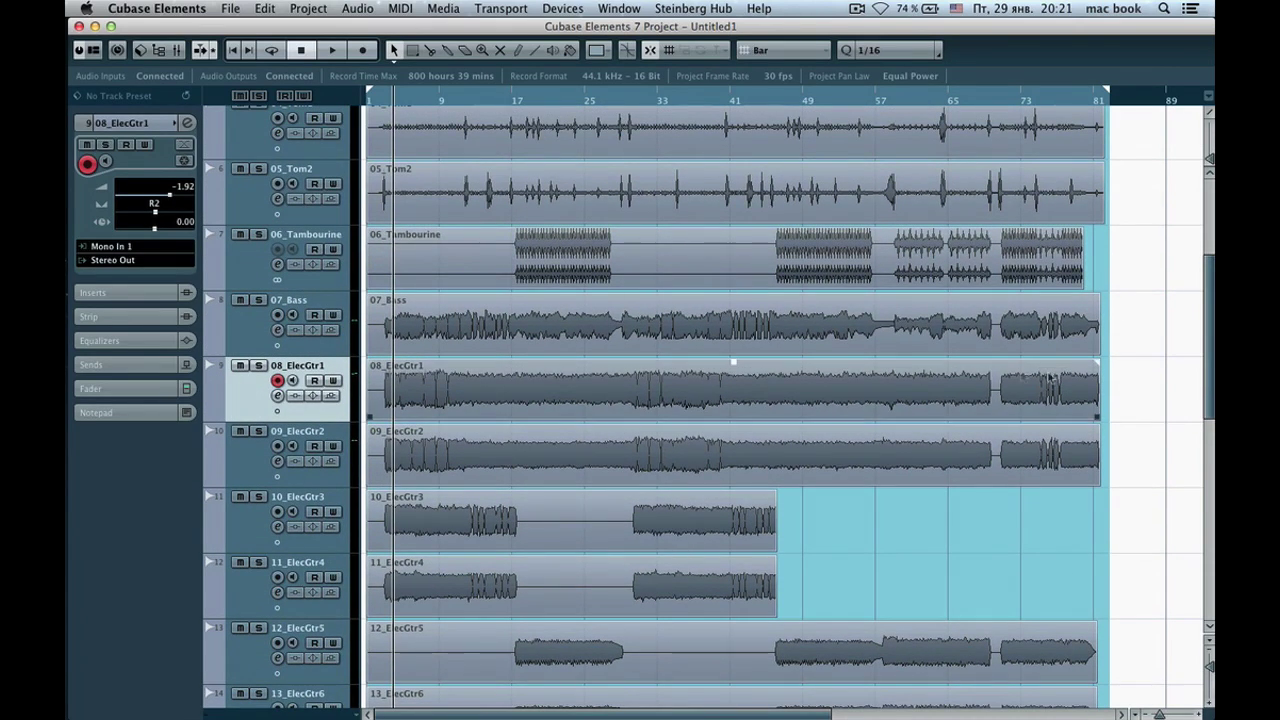
left_click_drag(1155, 370, 955, 462)
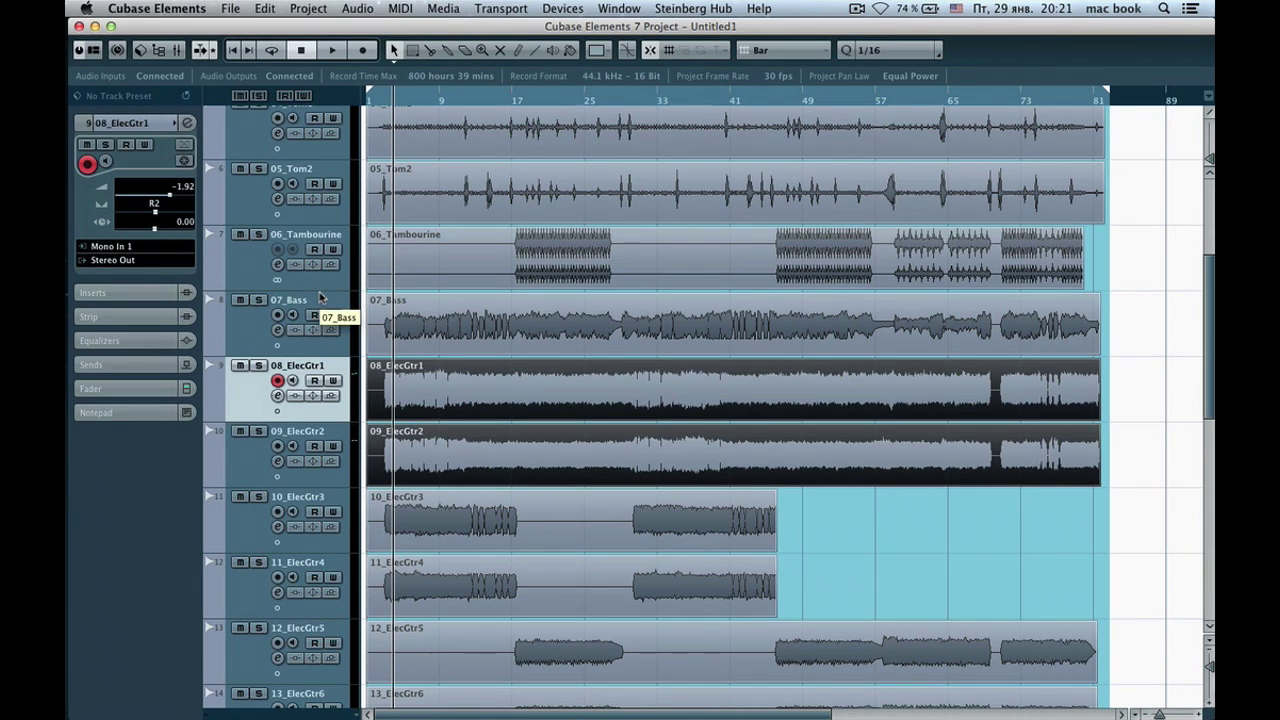
Listen to the 08_ElecGtr1 track in solo from near the start of the song, and clear all solo states
scroll(320, 300, "down", 5)
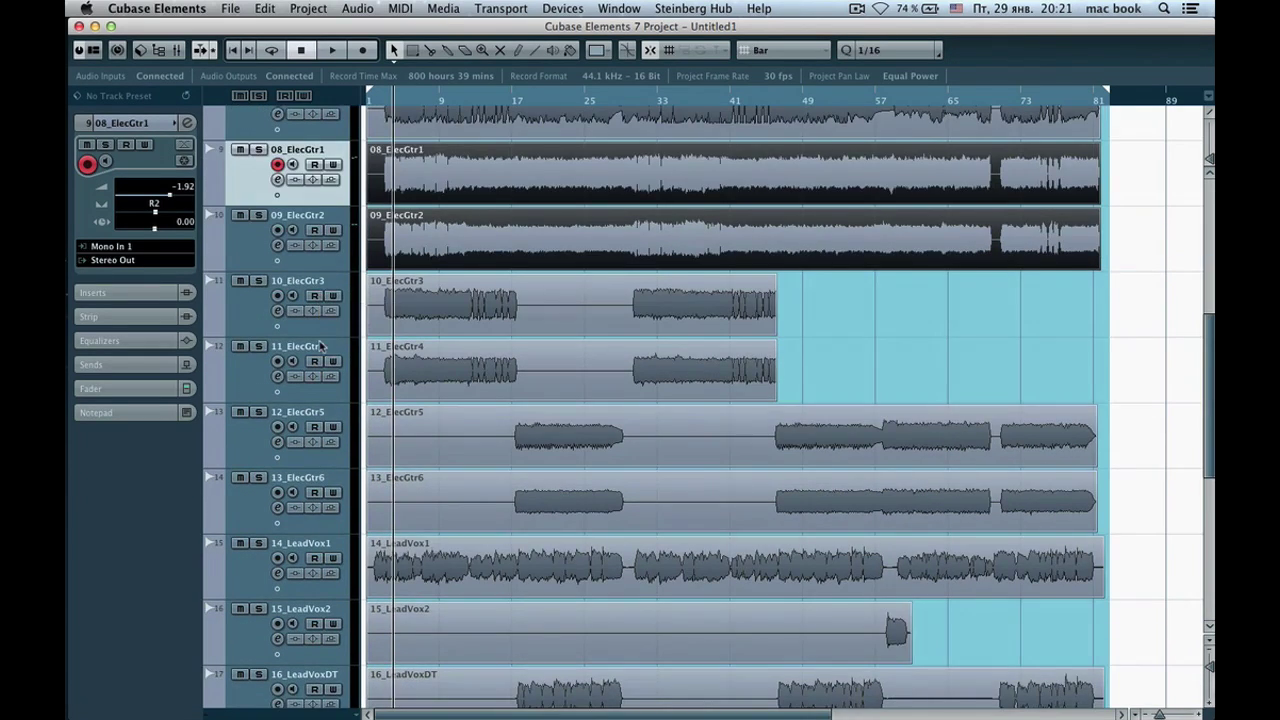
scroll(320, 345, "up", 1)
scroll(320, 345, "up", 5)
scroll(315, 350, "down", 2)
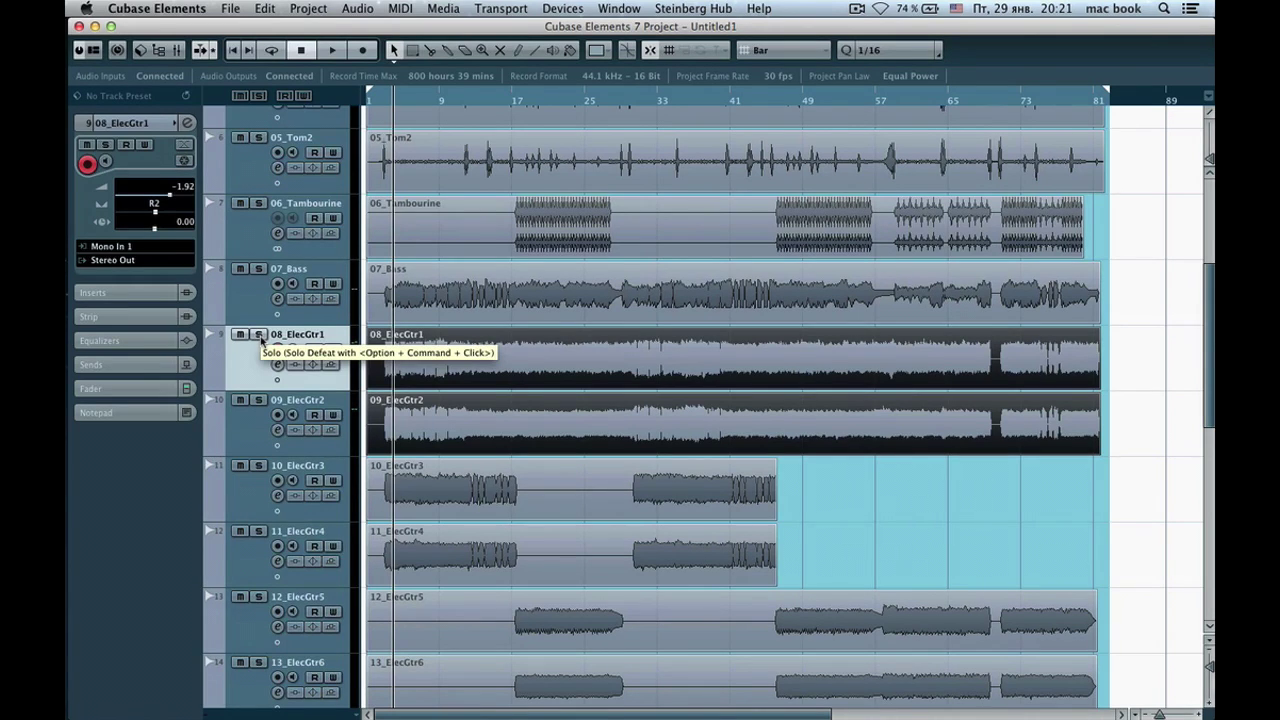
left_click(259, 337)
left_click(381, 97)
left_click(332, 50)
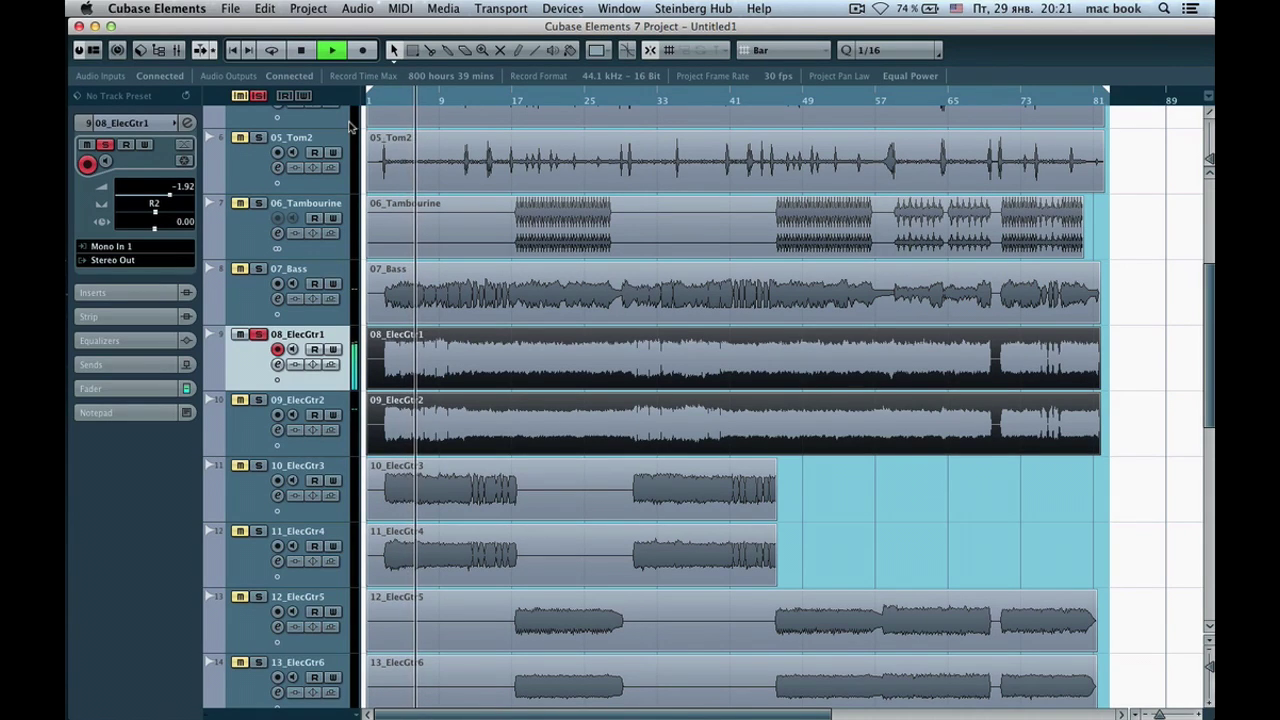
left_click(300, 52)
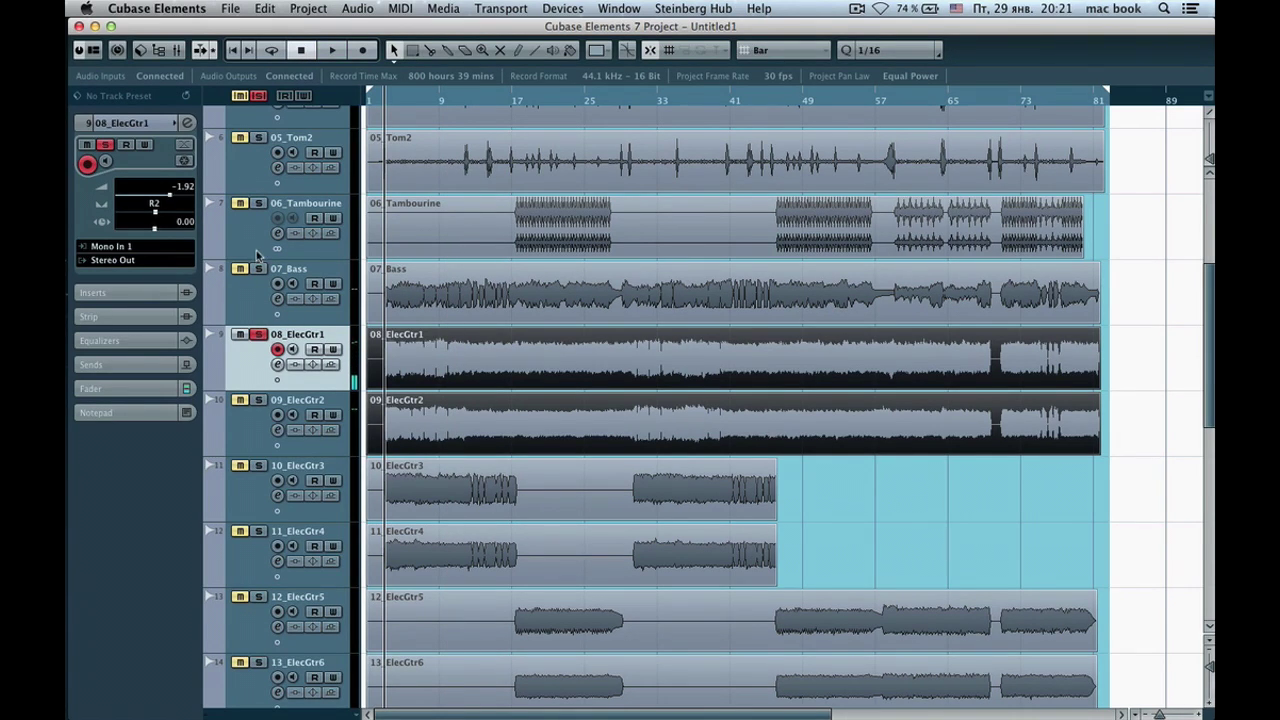
scroll(260, 250, "up", 5)
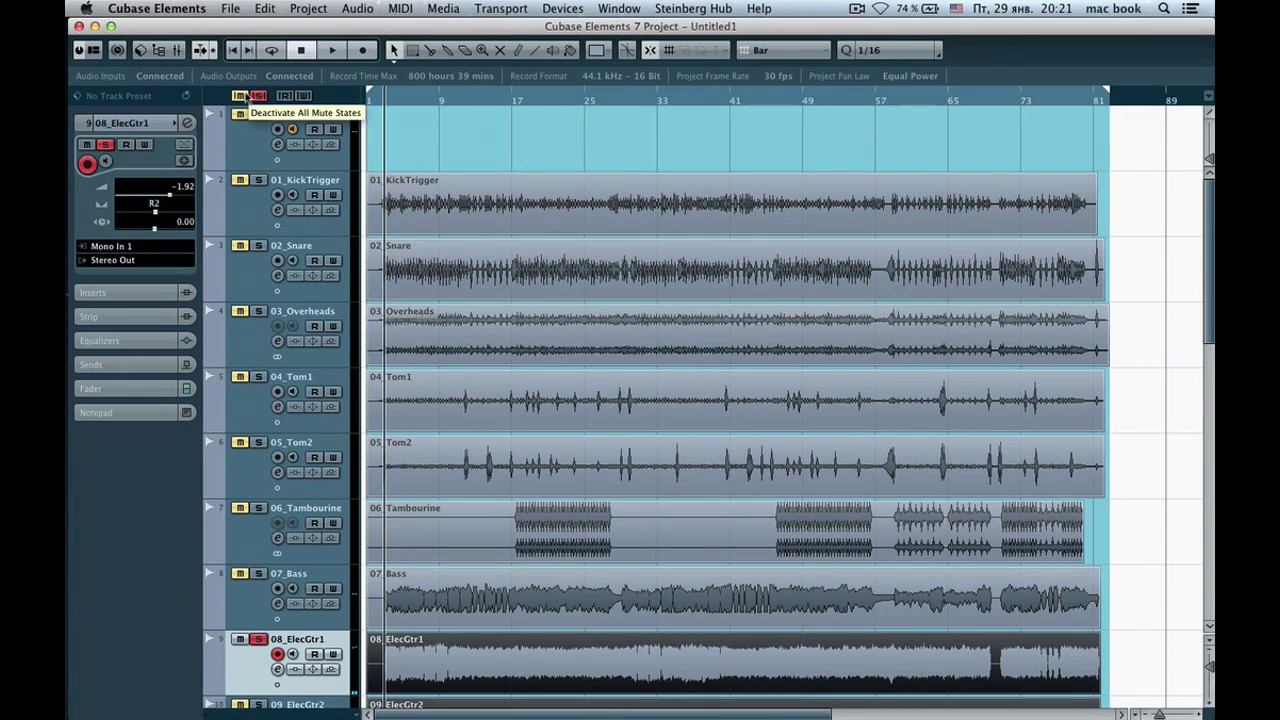
left_click(258, 95)
Select the 09_ElecGtr2 track and audition the mix with 08_ElecGtr1 temporarily muted
scroll(268, 263, "down", 4)
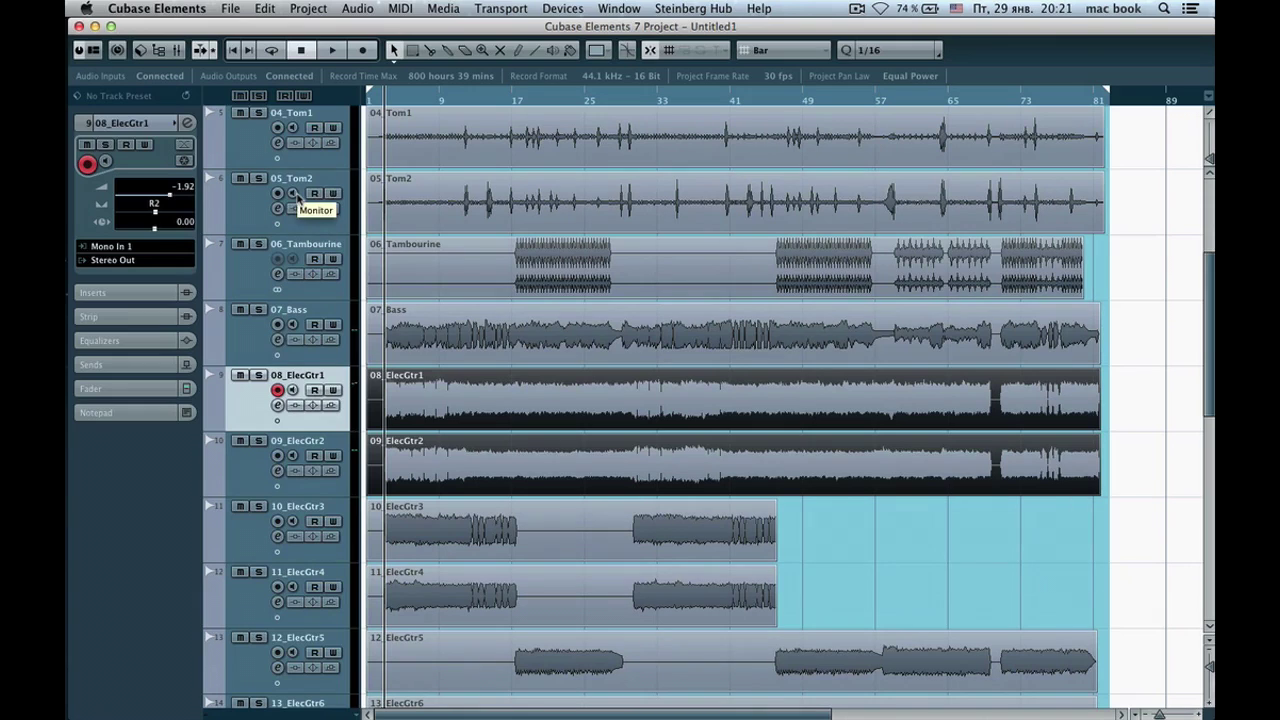
left_click(251, 480)
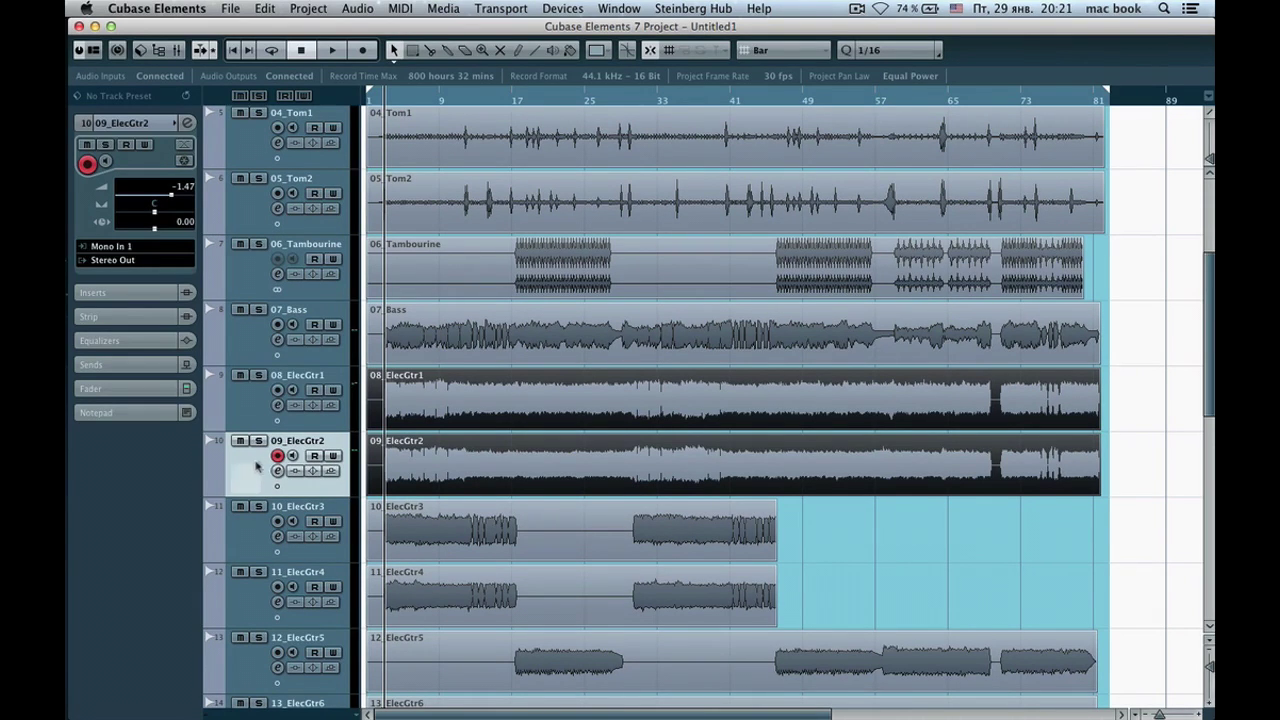
left_click(262, 443)
left_click(262, 443)
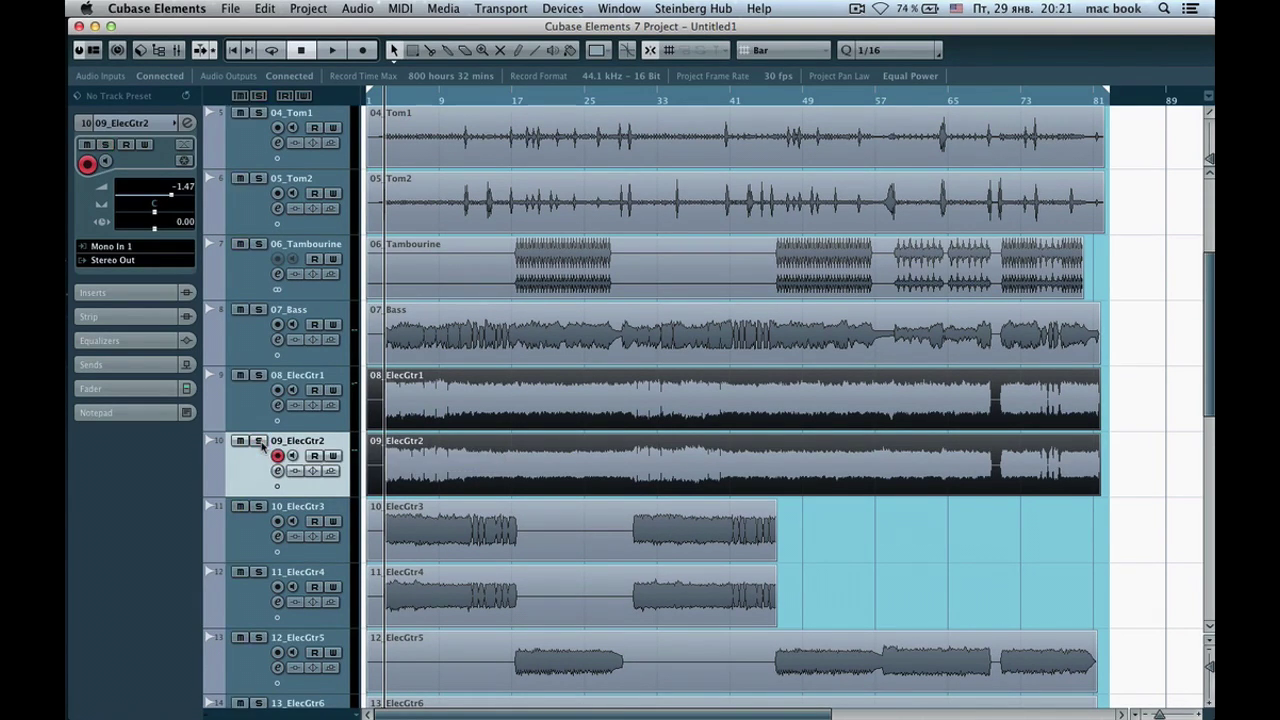
left_click(241, 377)
left_click(331, 50)
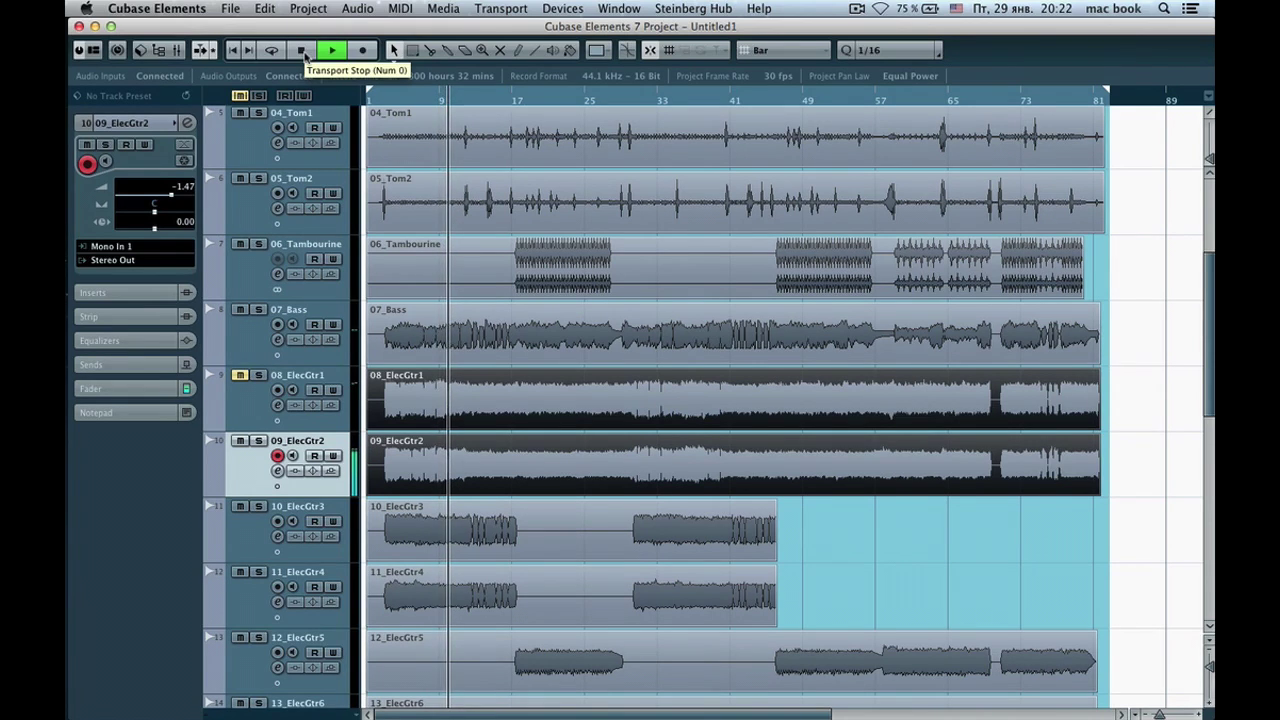
left_click(305, 57)
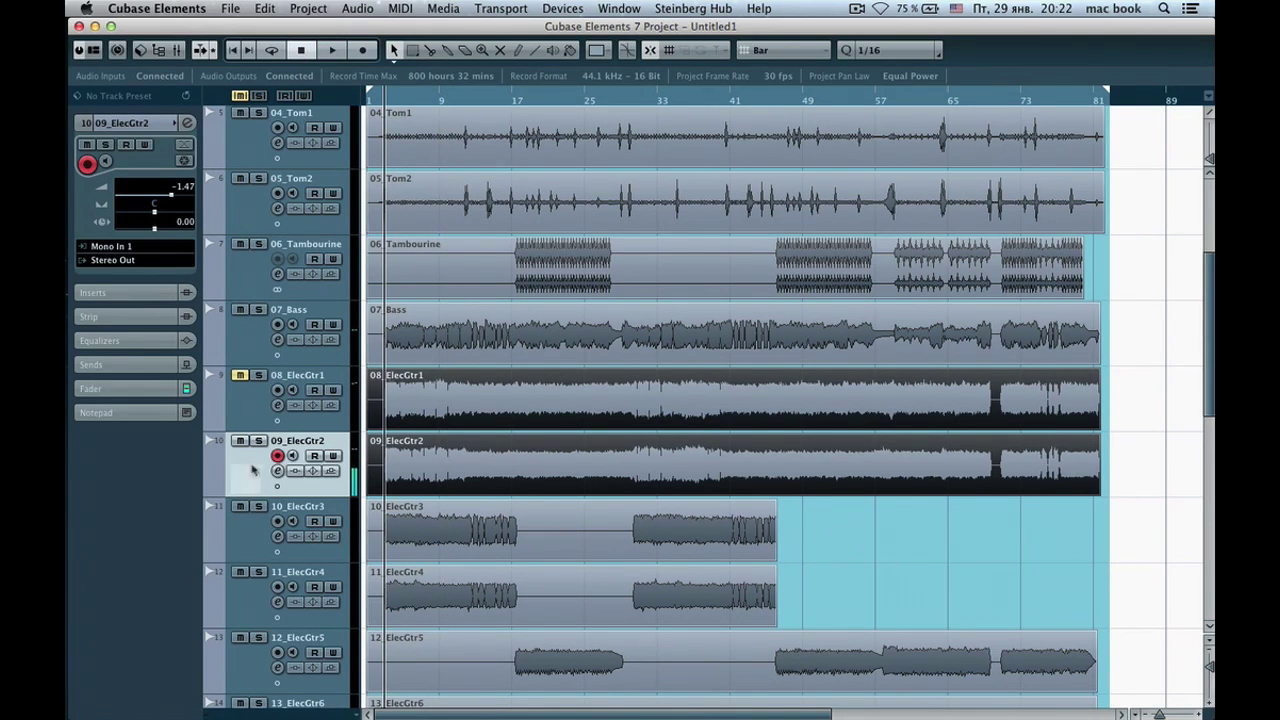
left_click(240, 376)
Compare the channel settings of the 08_ElecGtr1 and 09_ElecGtr2 tracks by selecting them alternately
left_click(243, 420)
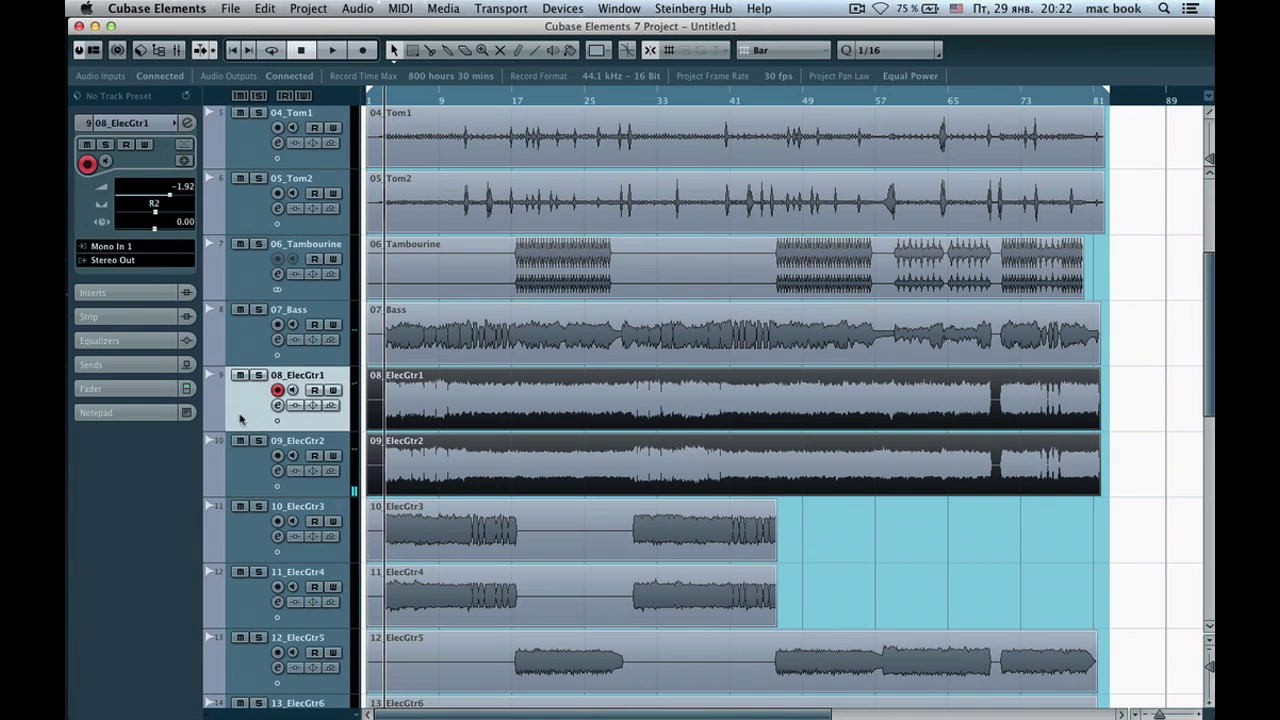
left_click(240, 480)
left_click(243, 416)
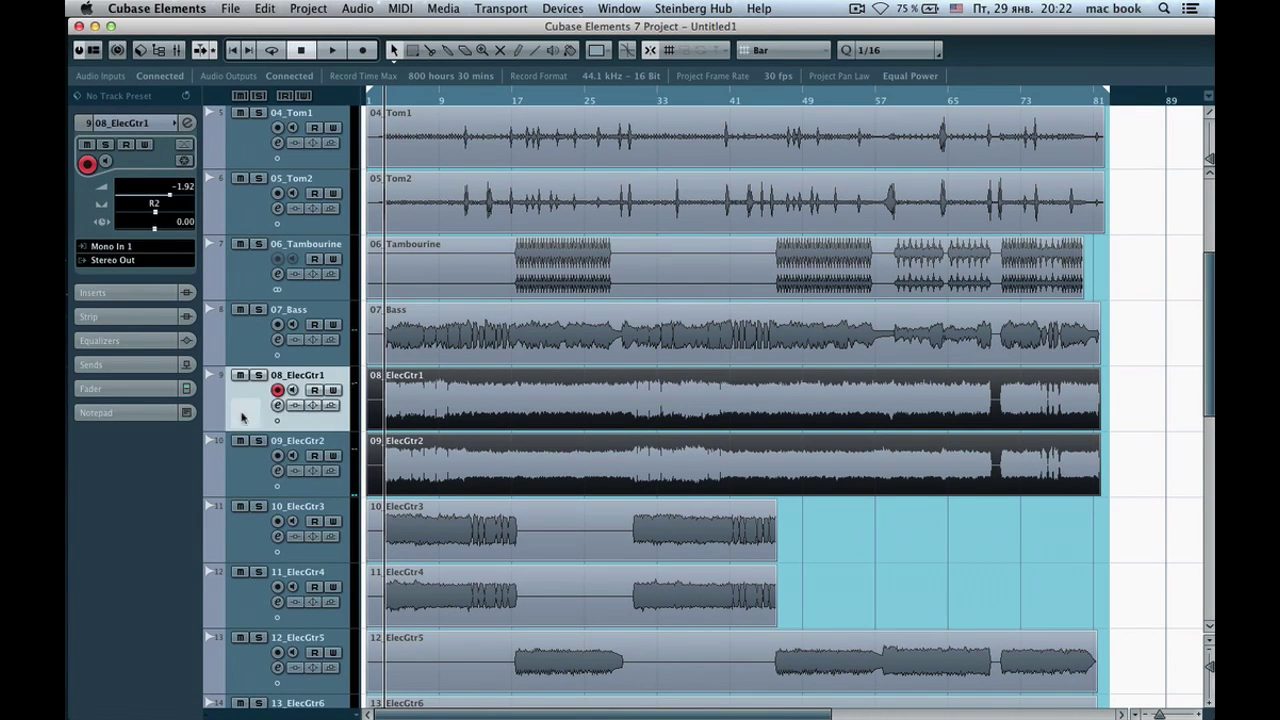
left_click(253, 470)
left_click(249, 416)
left_click(253, 474)
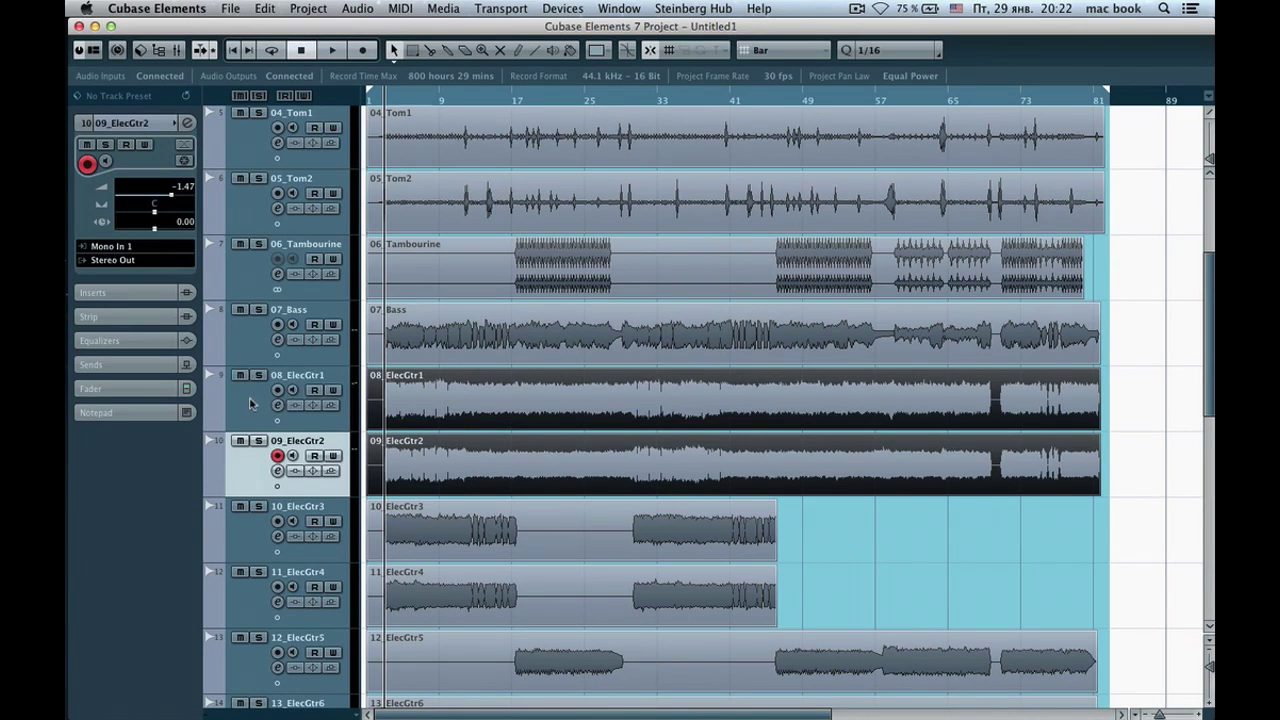
left_click(254, 404)
left_click(251, 464)
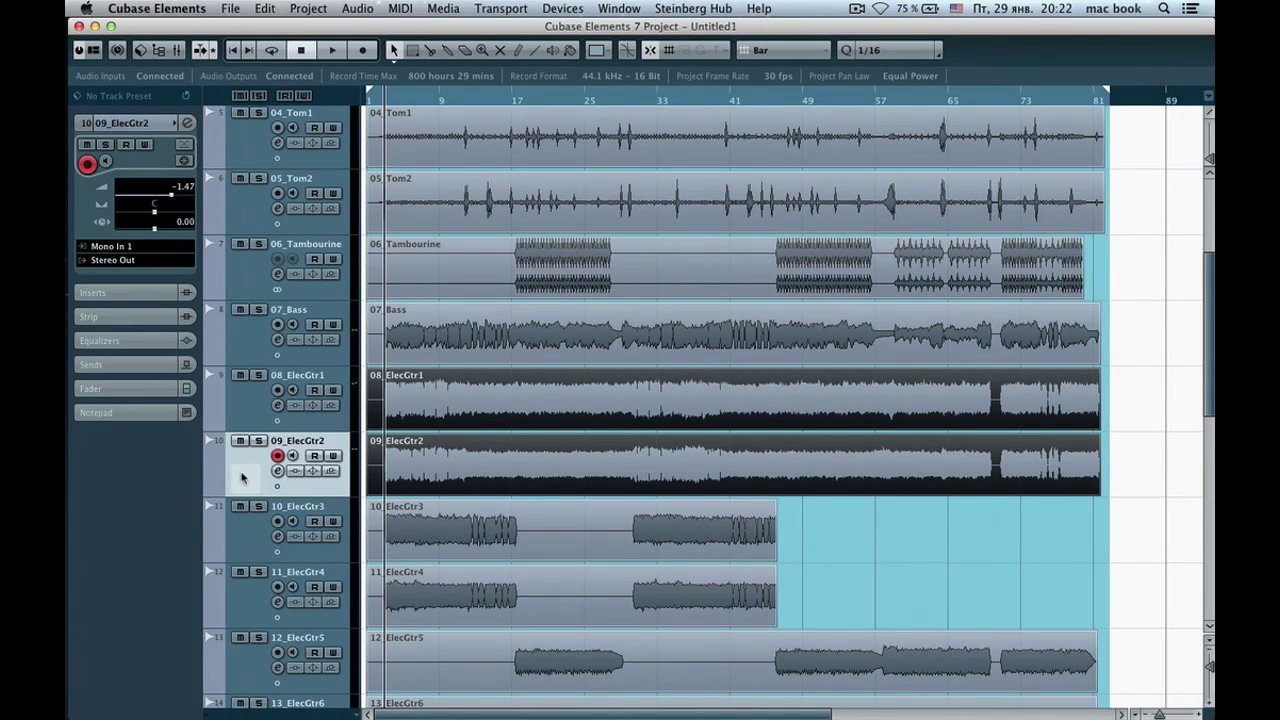
Select the 12_ElecGtr5 and 13_ElecGtr6 audio clips together
scroll(228, 508, "down", 1)
scroll(228, 510, "down", 5)
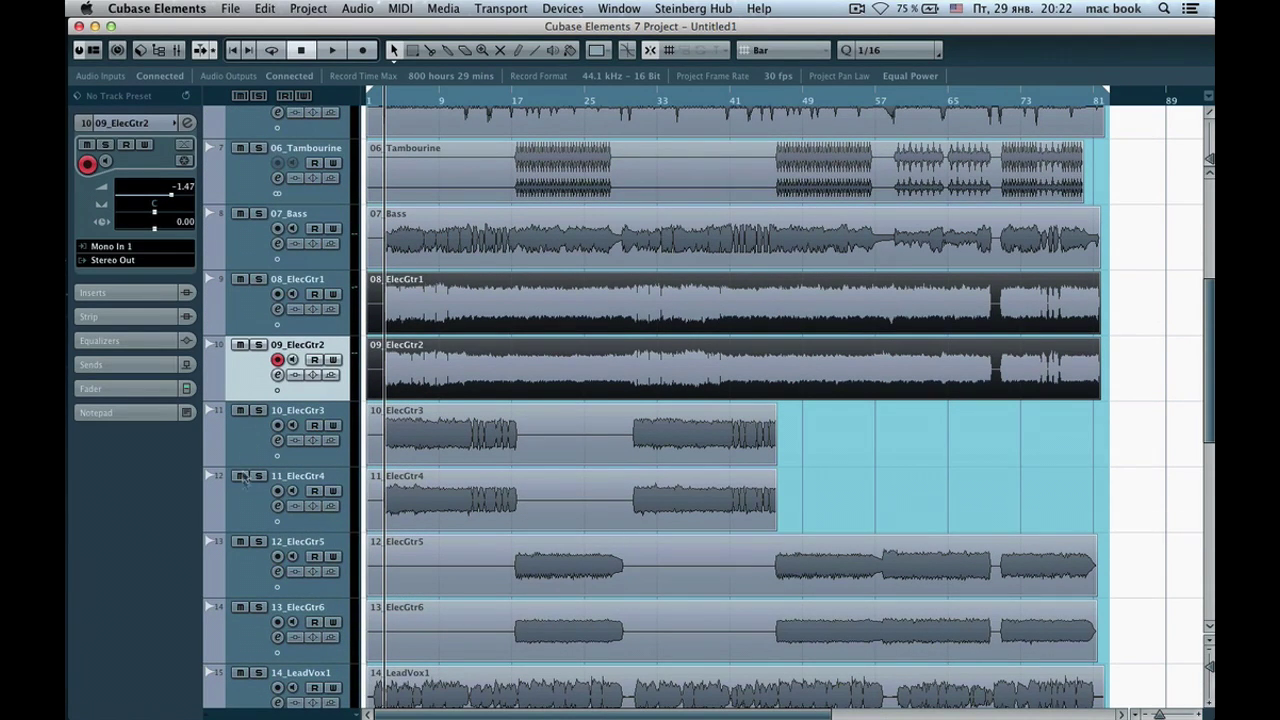
left_click(302, 450)
scroll(358, 507, "down", 6)
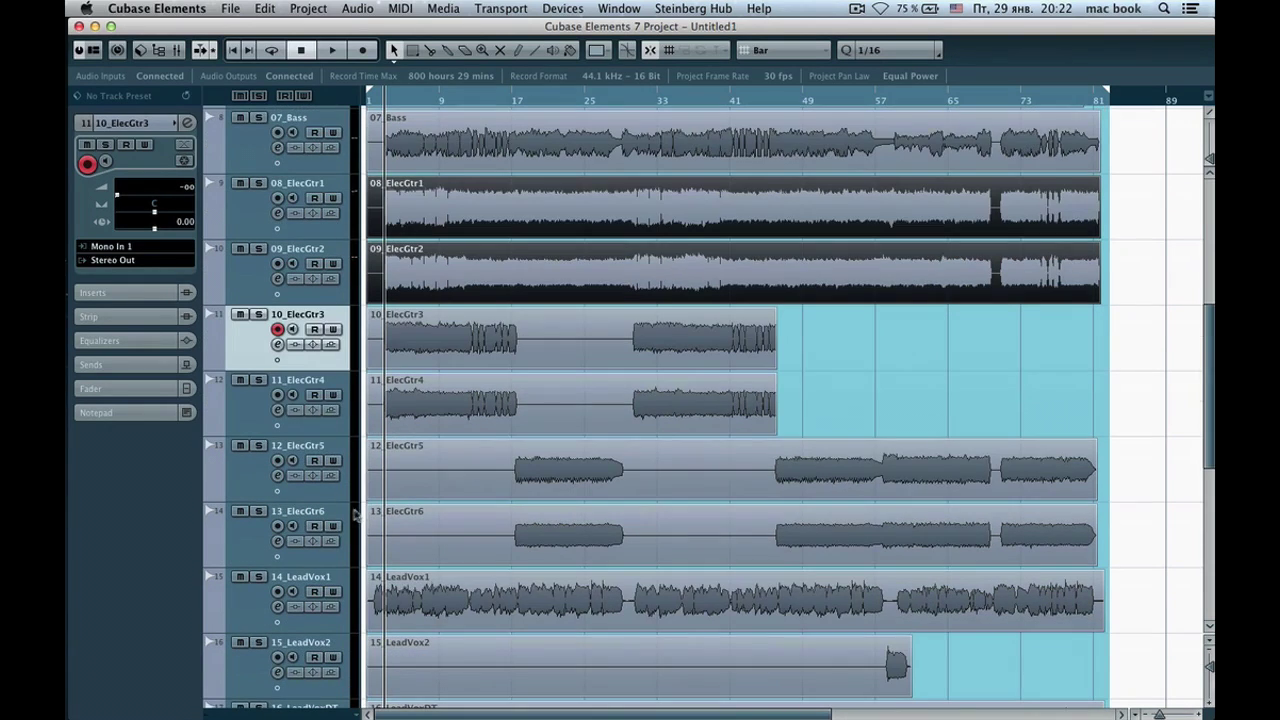
left_click(266, 478)
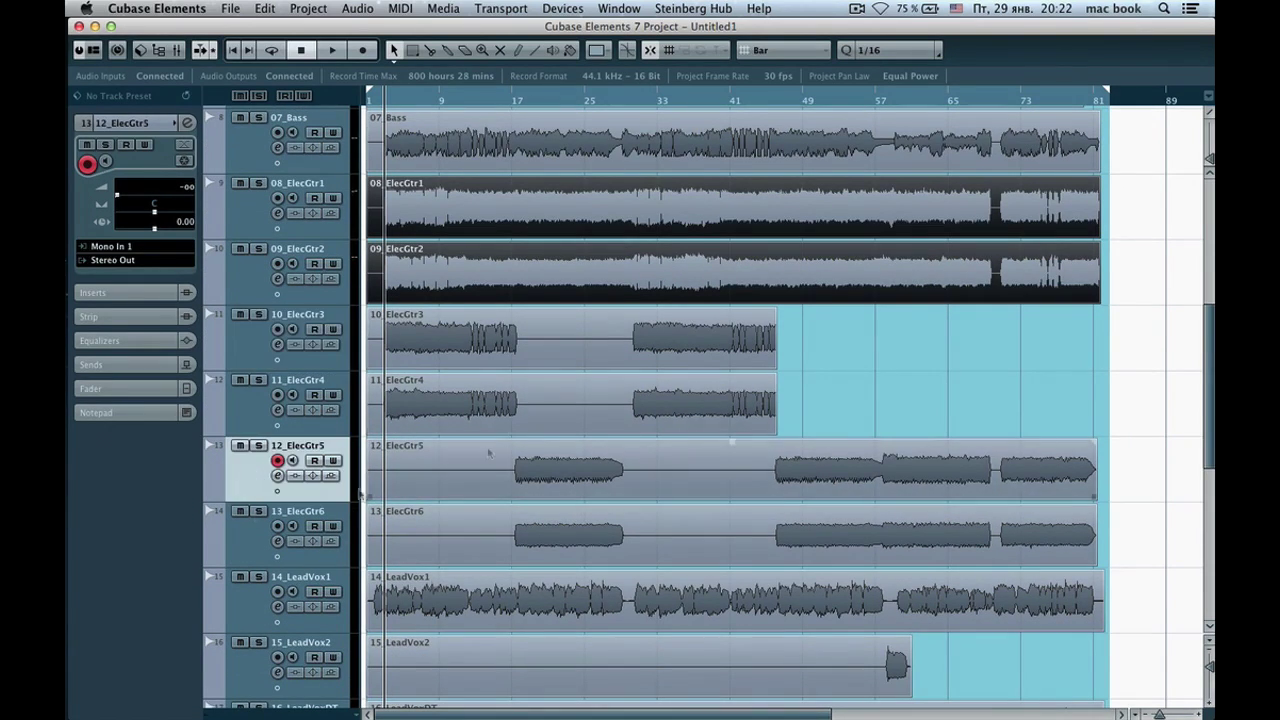
left_click(1127, 470)
left_click_drag(1127, 470, 372, 545)
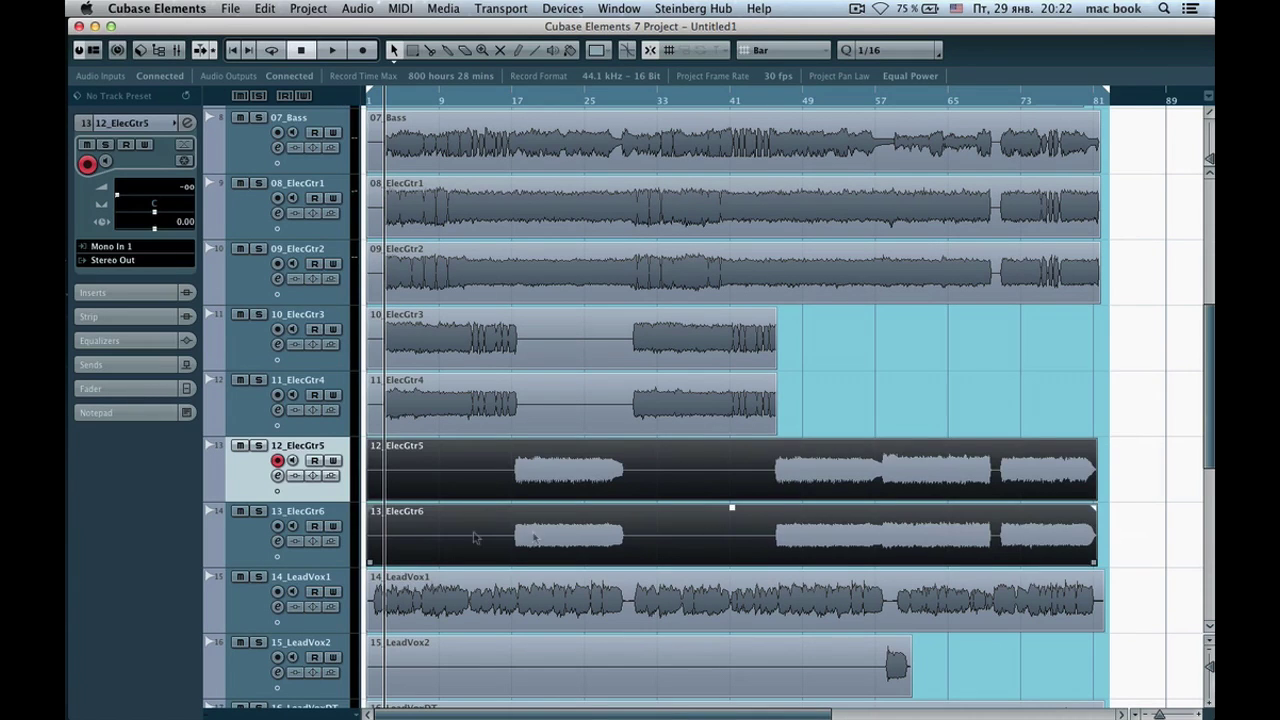
Go back to the 08_ElecGtr1 track and make it the selected track
scroll(322, 470, "up", 10)
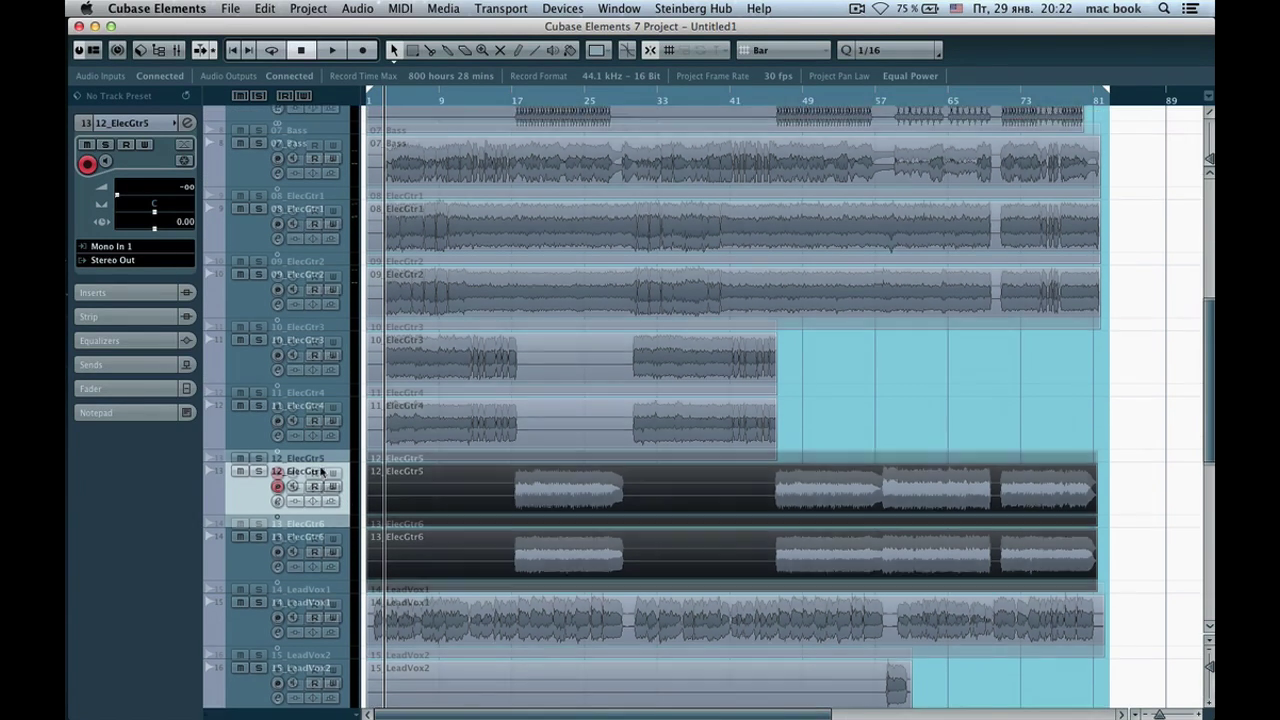
left_click(262, 398)
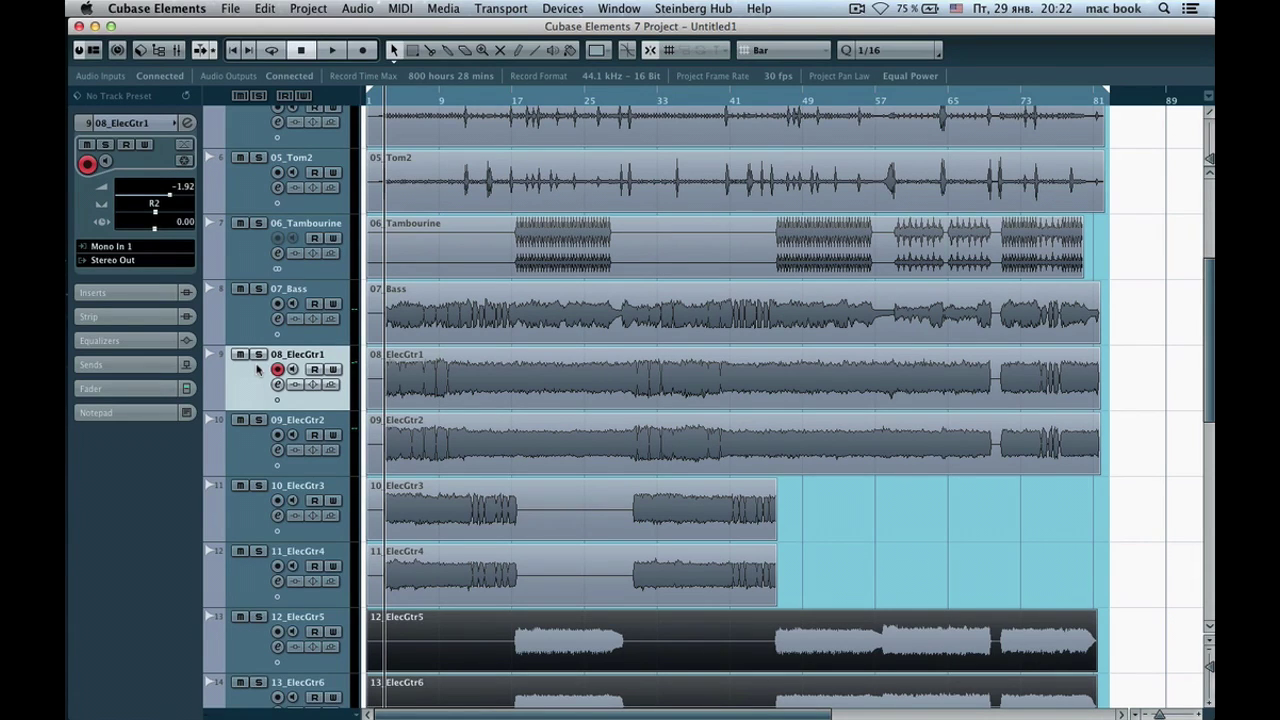
left_click(439, 371)
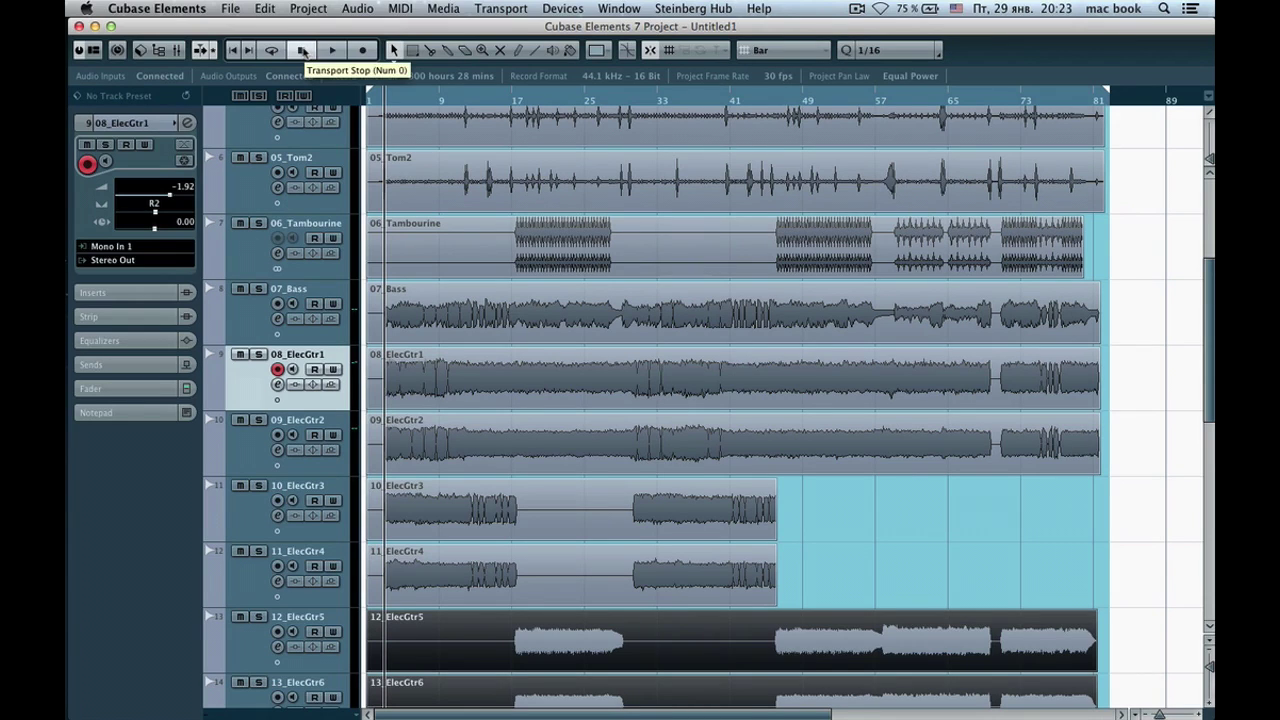
left_click(302, 50)
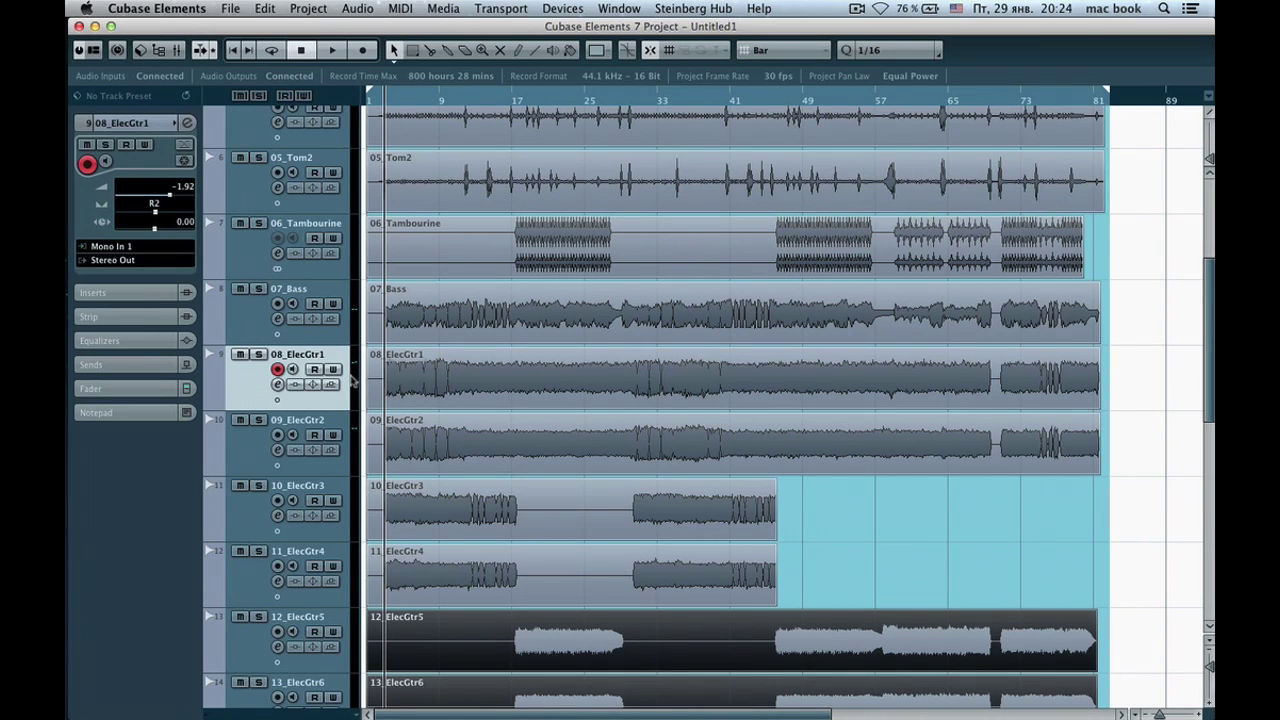
scroll(313, 346, "down", 3)
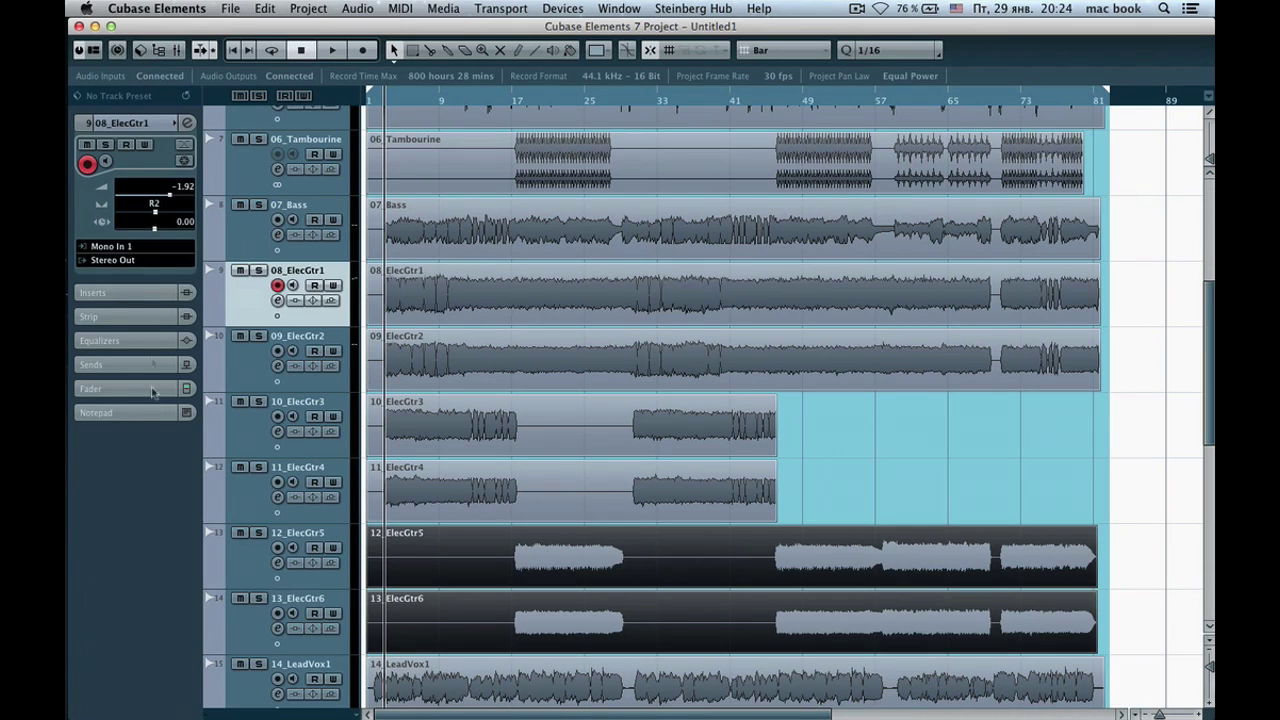
left_click(259, 374)
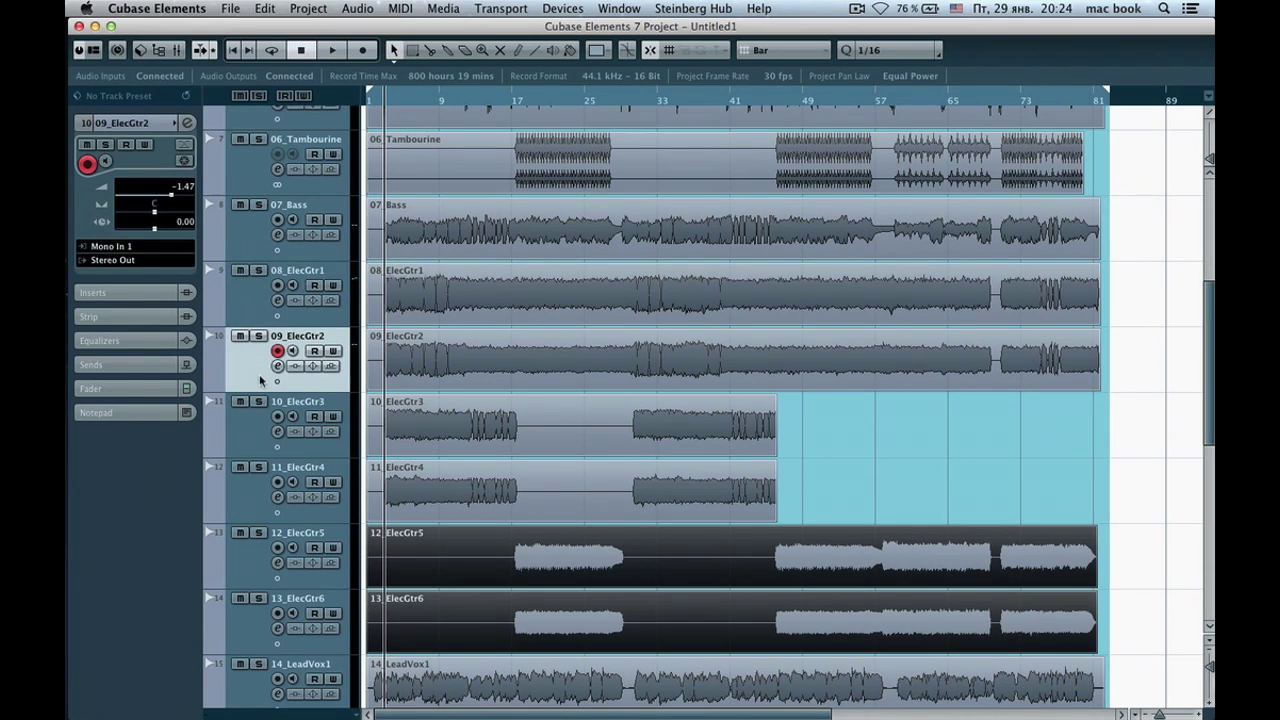
left_click(243, 304)
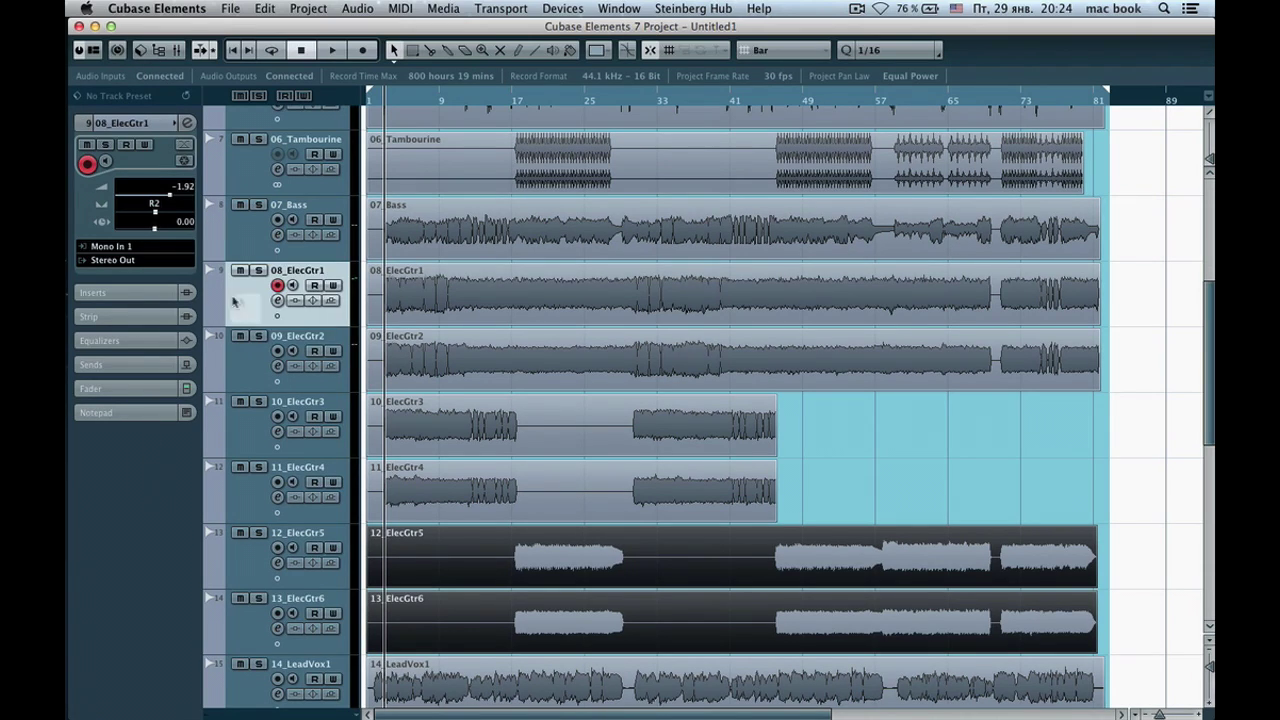
Load the Q1 Mono equalizer in the first insert slot of 08_ElecGtr1 and move its window below that track
left_click(126, 291)
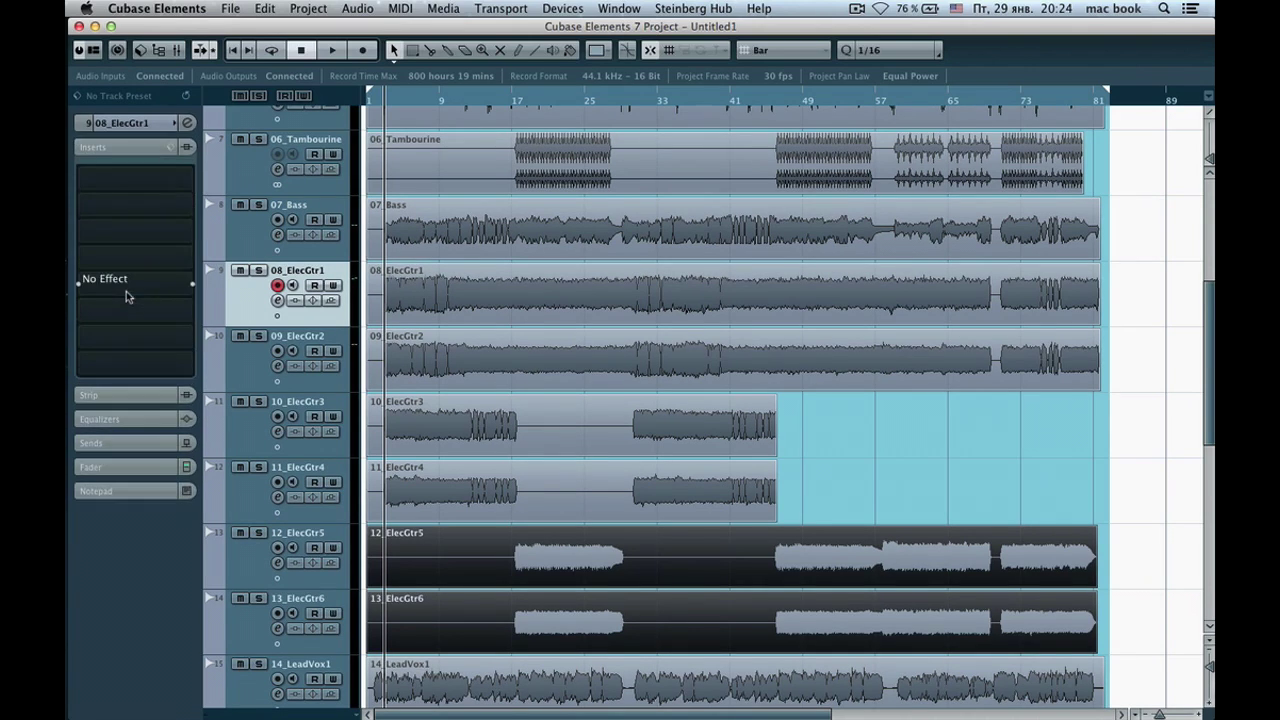
left_click(119, 178)
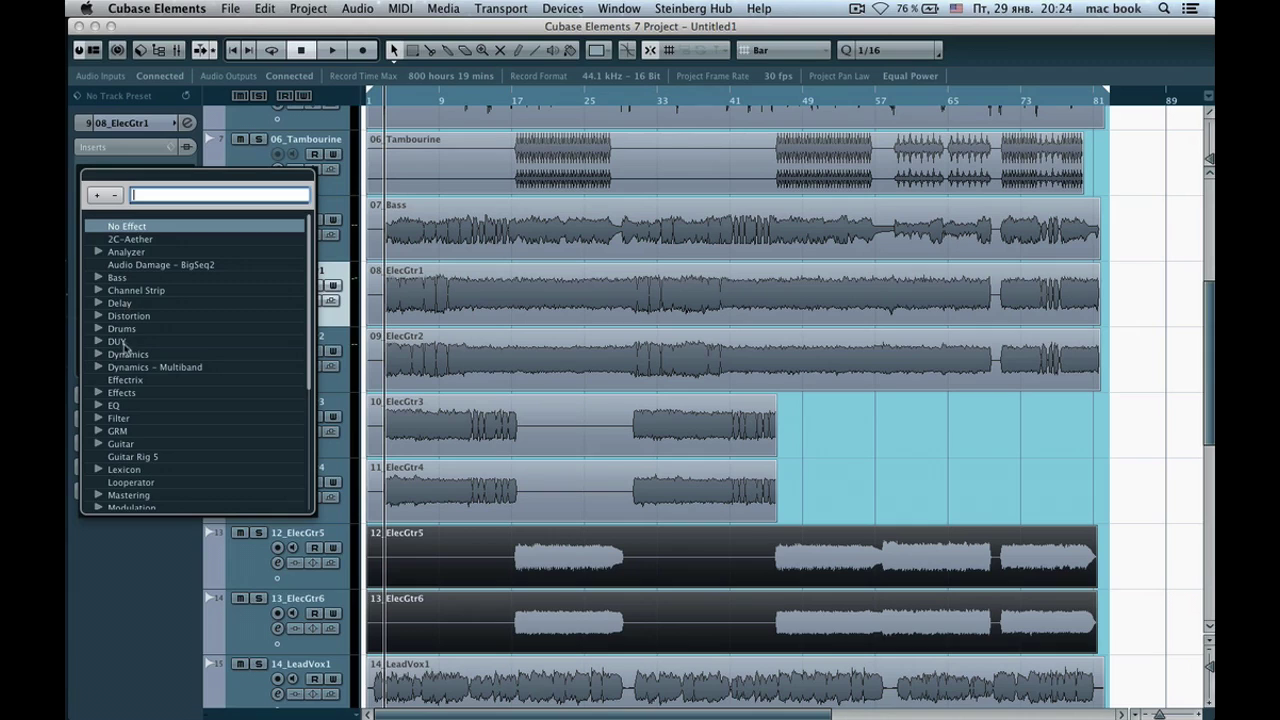
scroll(127, 333, "down", 3)
left_click(92, 359)
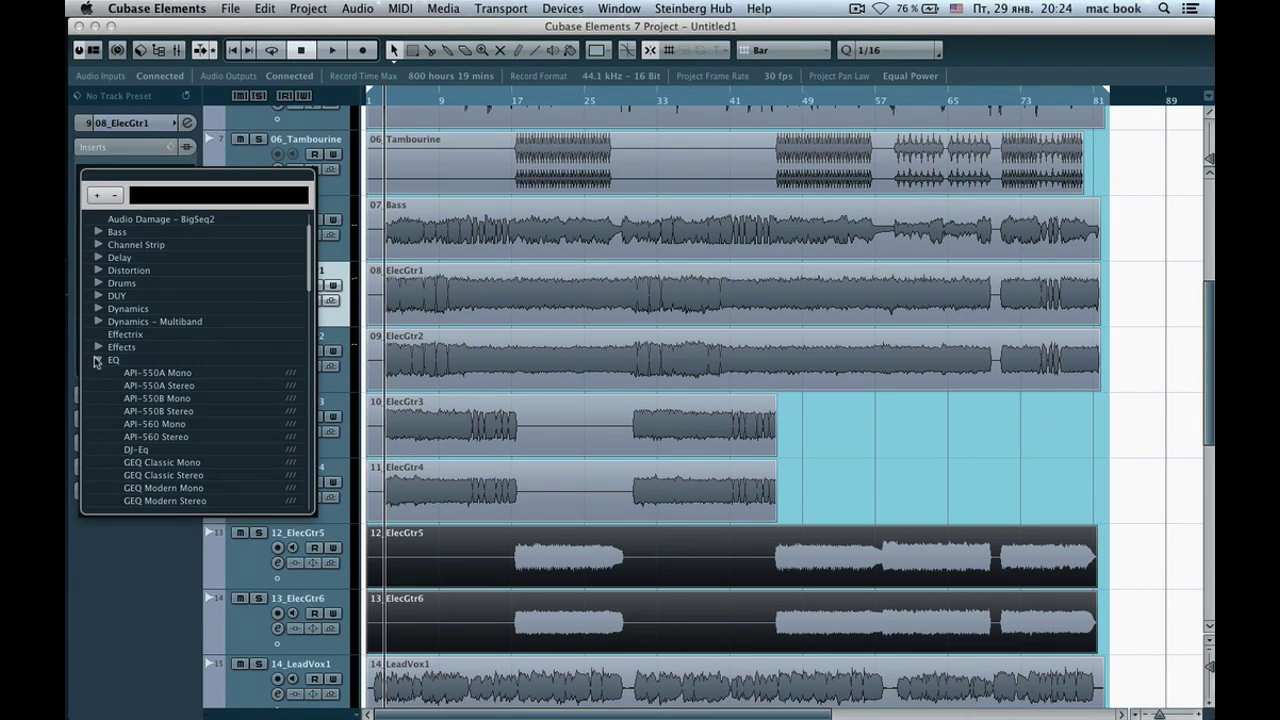
scroll(128, 360, "down", 6)
scroll(130, 359, "down", 20)
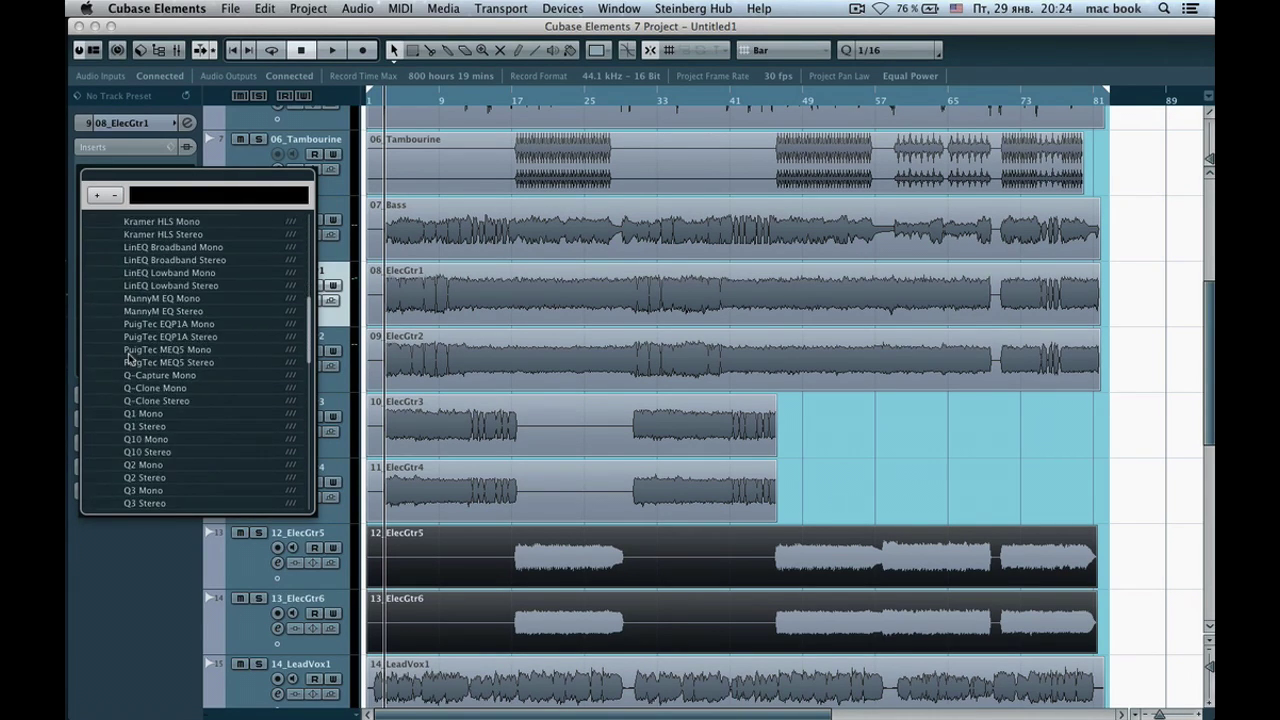
scroll(137, 360, "down", 3)
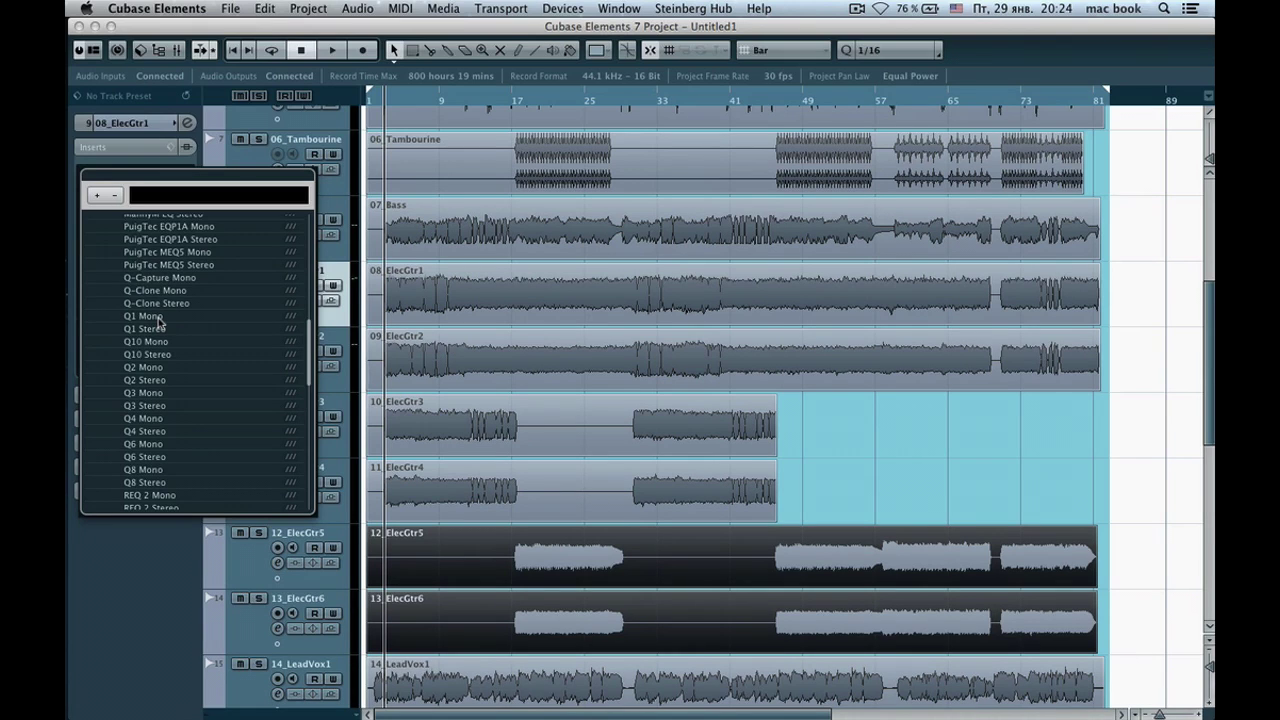
left_click(158, 317)
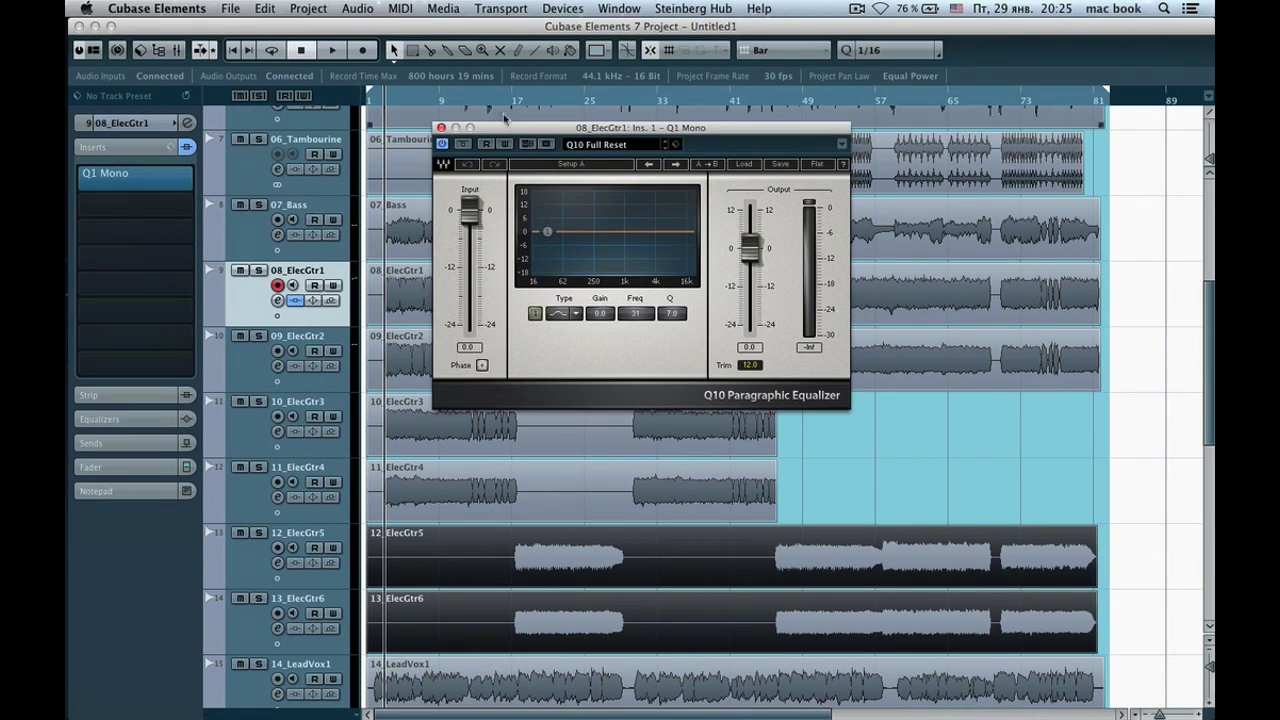
left_click_drag(519, 137, 405, 358)
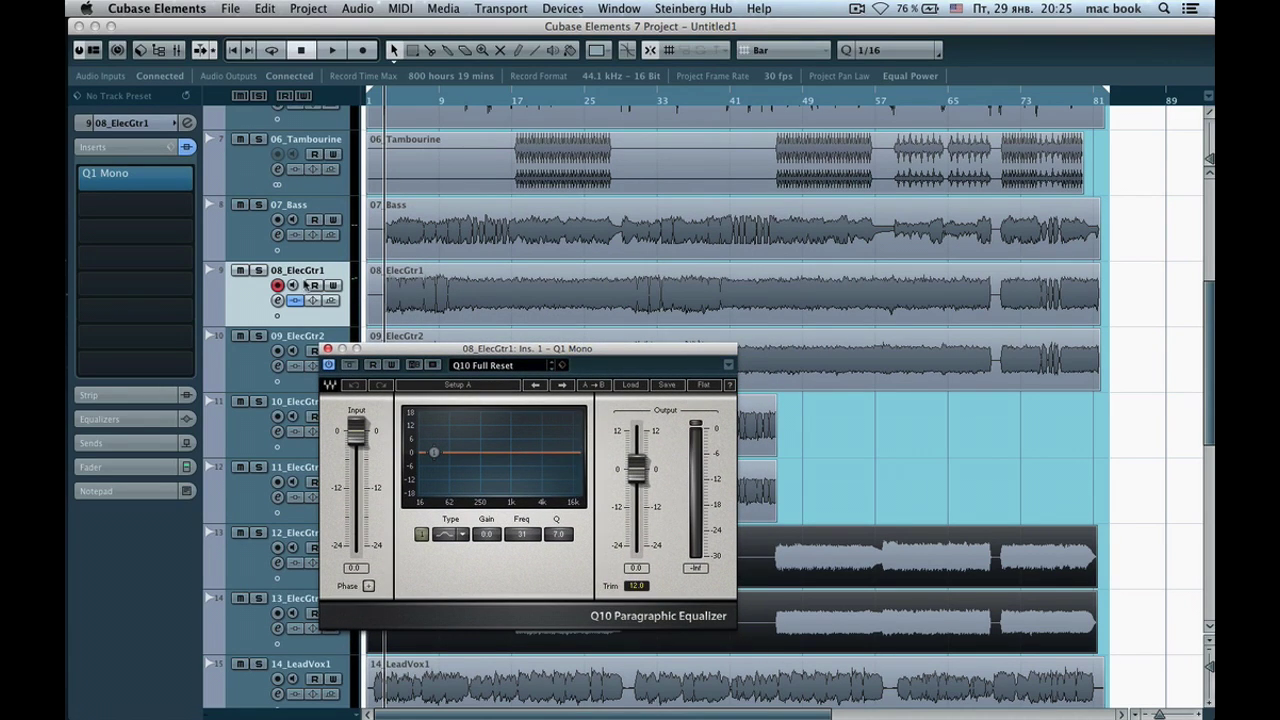
Enable the Q1 equalizer band on 08_ElecGtr1 and set its filter type to Hi Pass
left_click(421, 535)
left_click(463, 537)
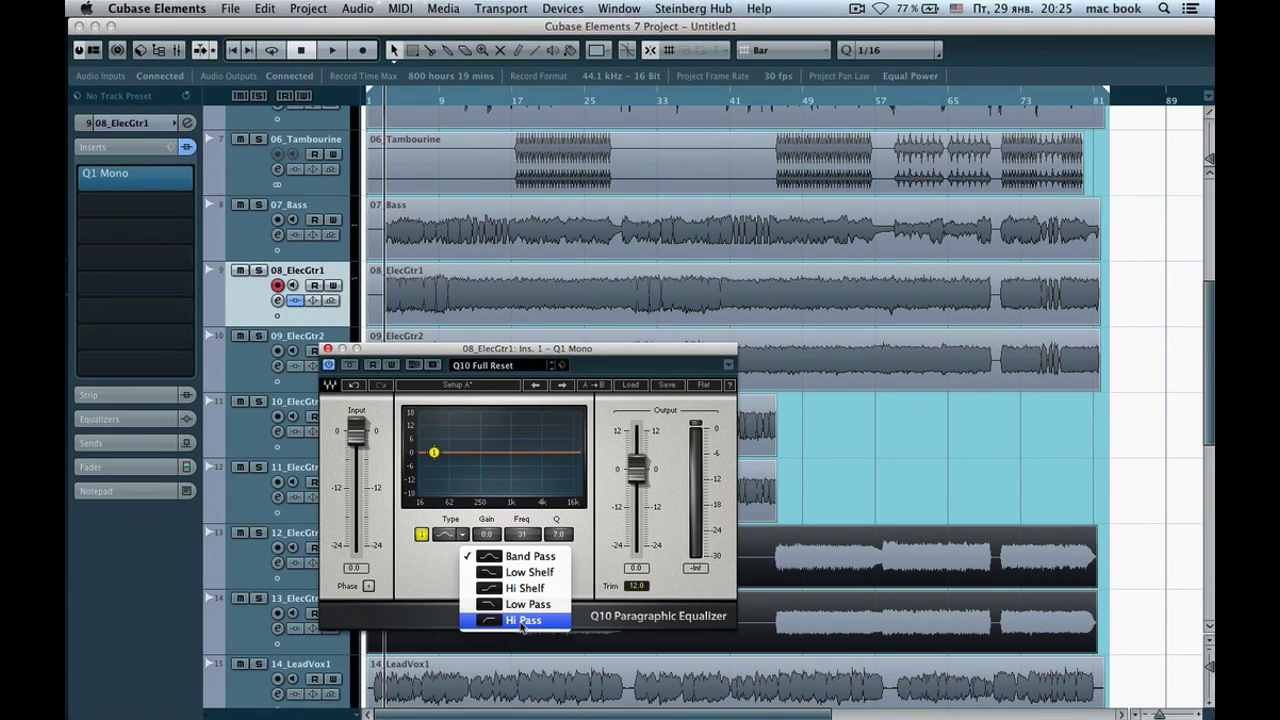
left_click(521, 622)
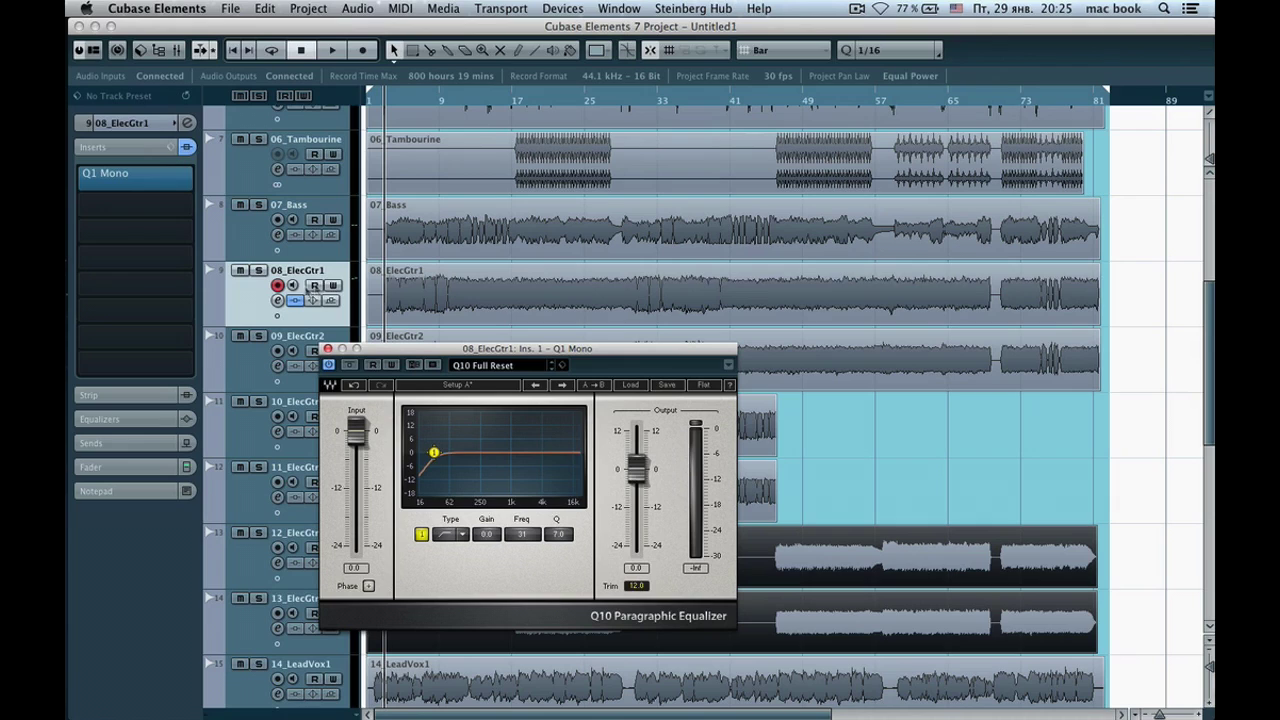
Show the basic channel settings of 08_ElecGtr1, mute 09_ElecGtr2 and listen to a short playback
left_click(126, 130)
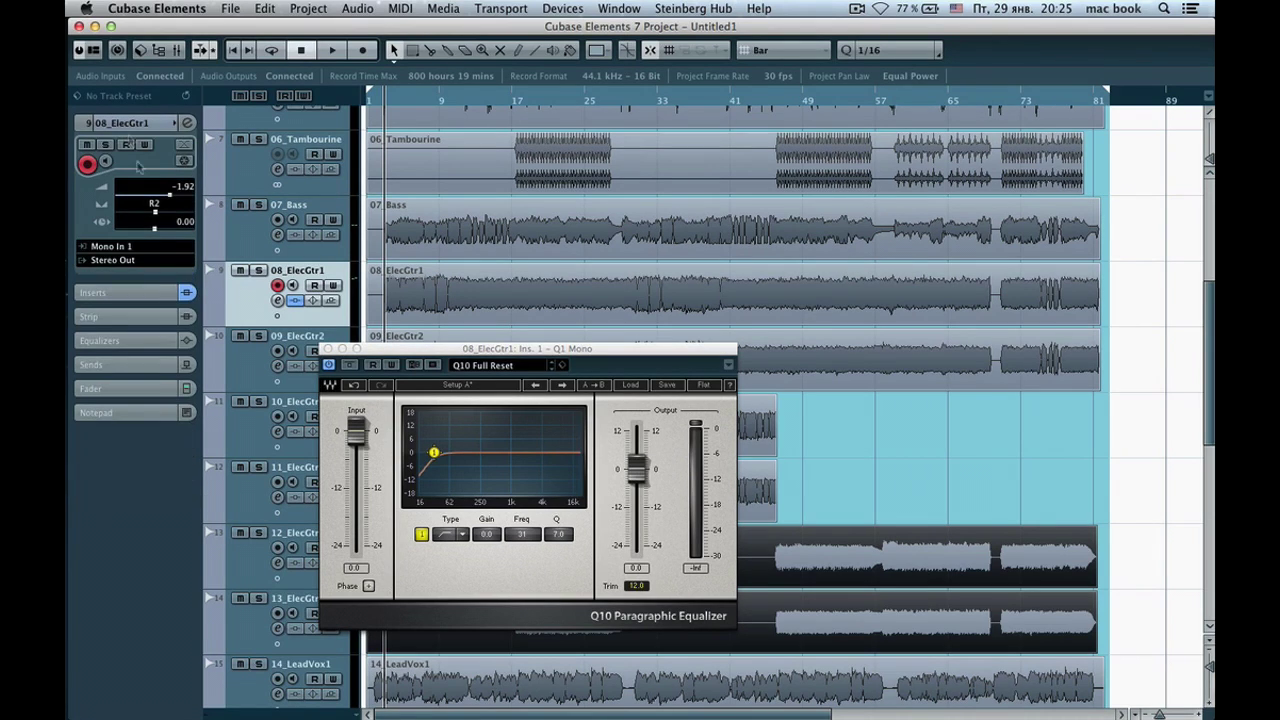
left_click(248, 376)
left_click(257, 314)
left_click(240, 336)
left_click(332, 50)
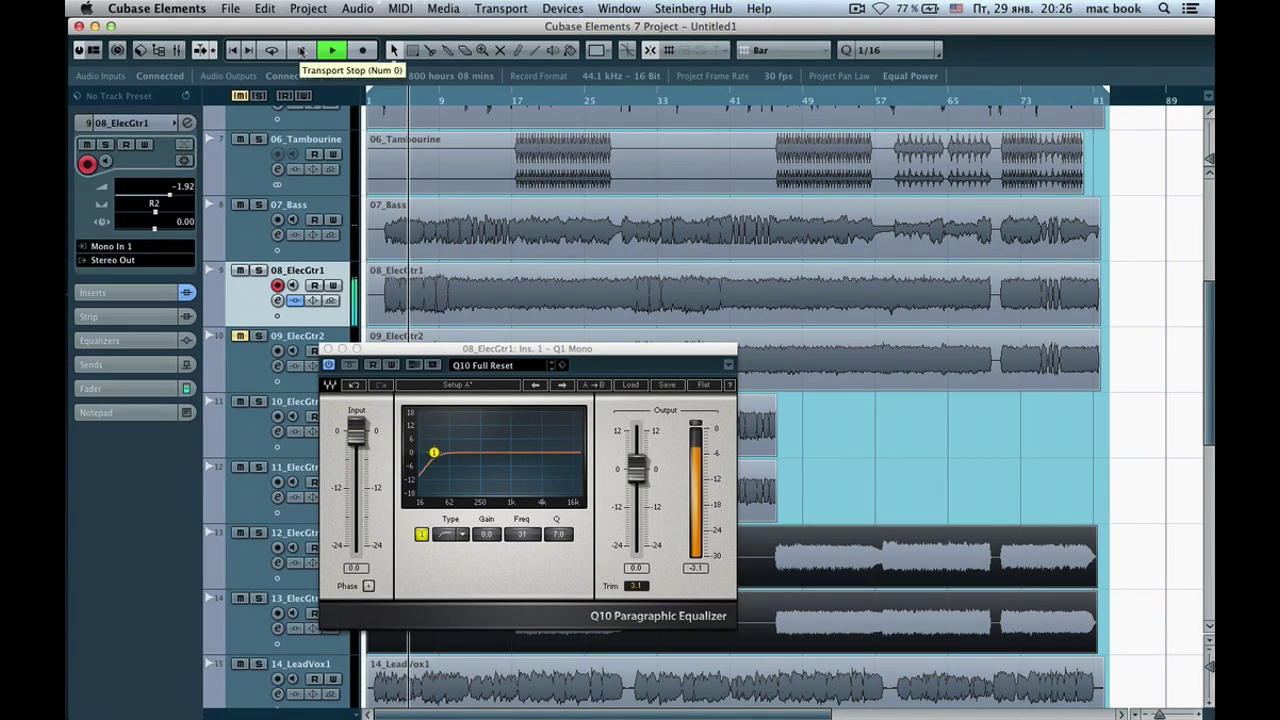
left_click(302, 51)
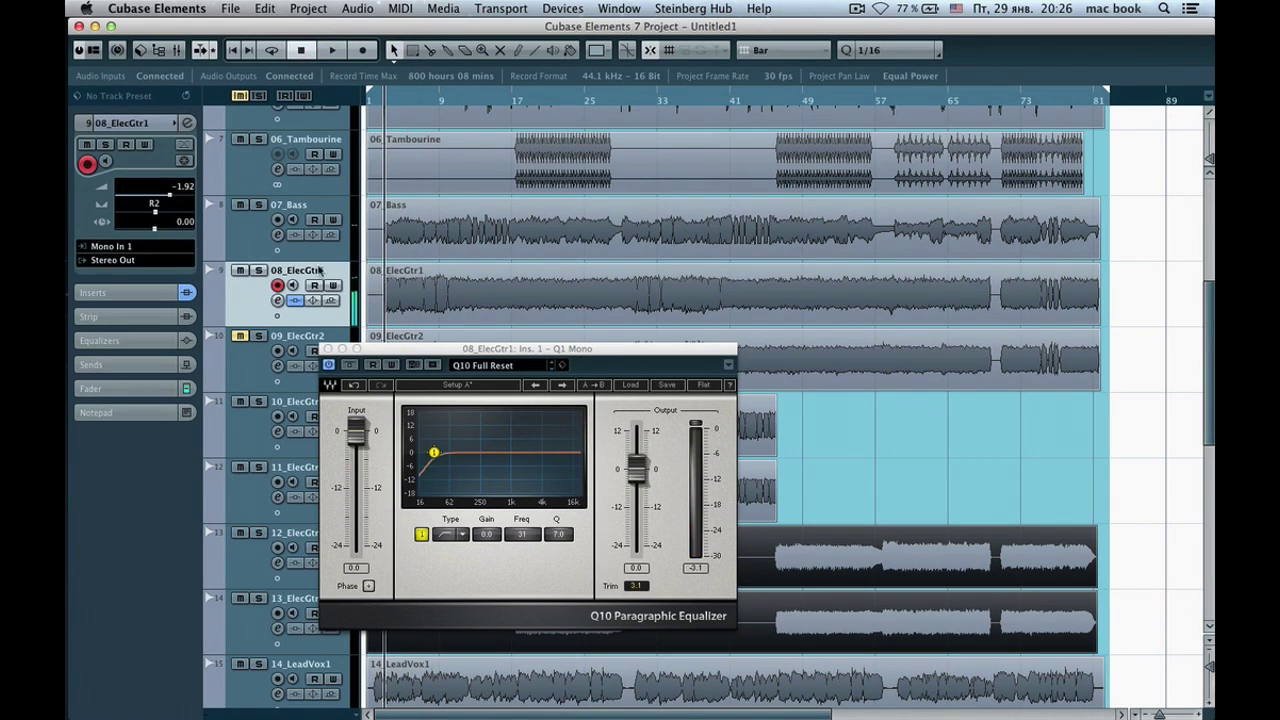
Audition 07_Bass at a volume of about -2.70 with 08_ElecGtr1 muted, and return to 08_ElecGtr1 unmuted
left_click(250, 238)
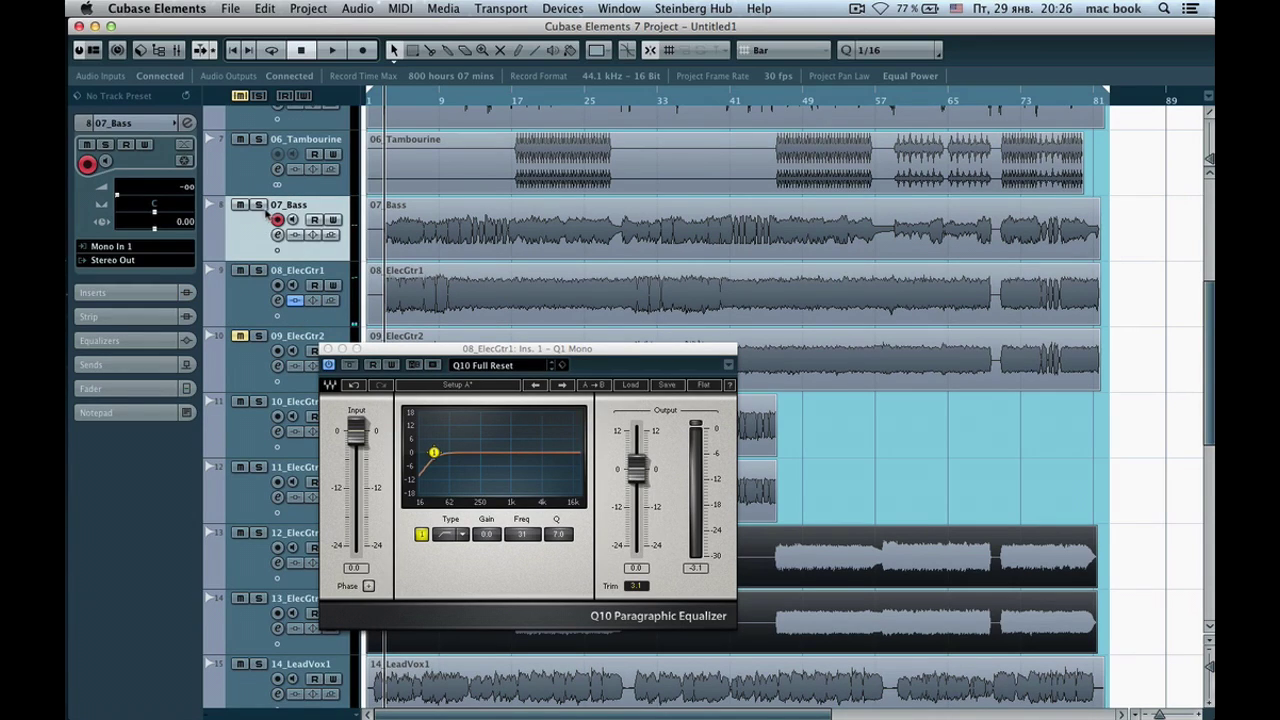
left_click(240, 271)
mouse_move(150, 210)
left_mouse_down()
mouse_move(125, 200)
mouse_move(170, 198)
left_mouse_up()
left_click(334, 51)
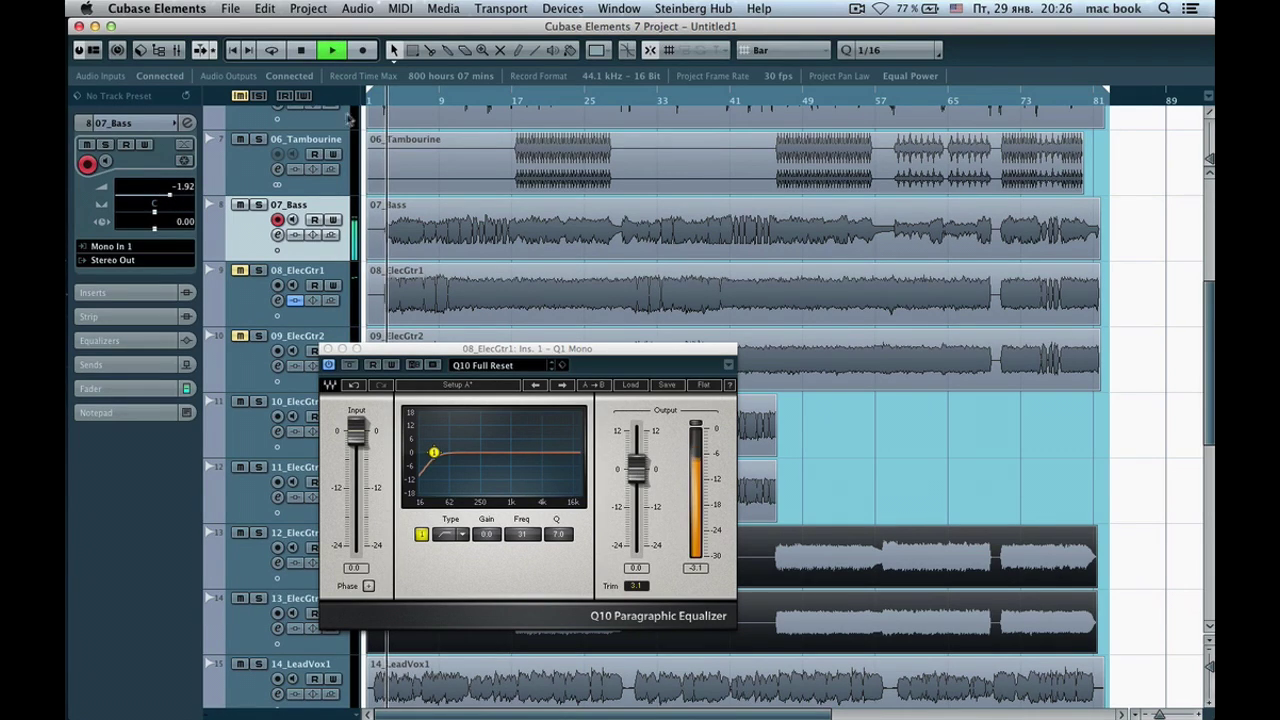
left_click_drag(170, 196, 165, 197)
scroll(185, 188, "up", 3)
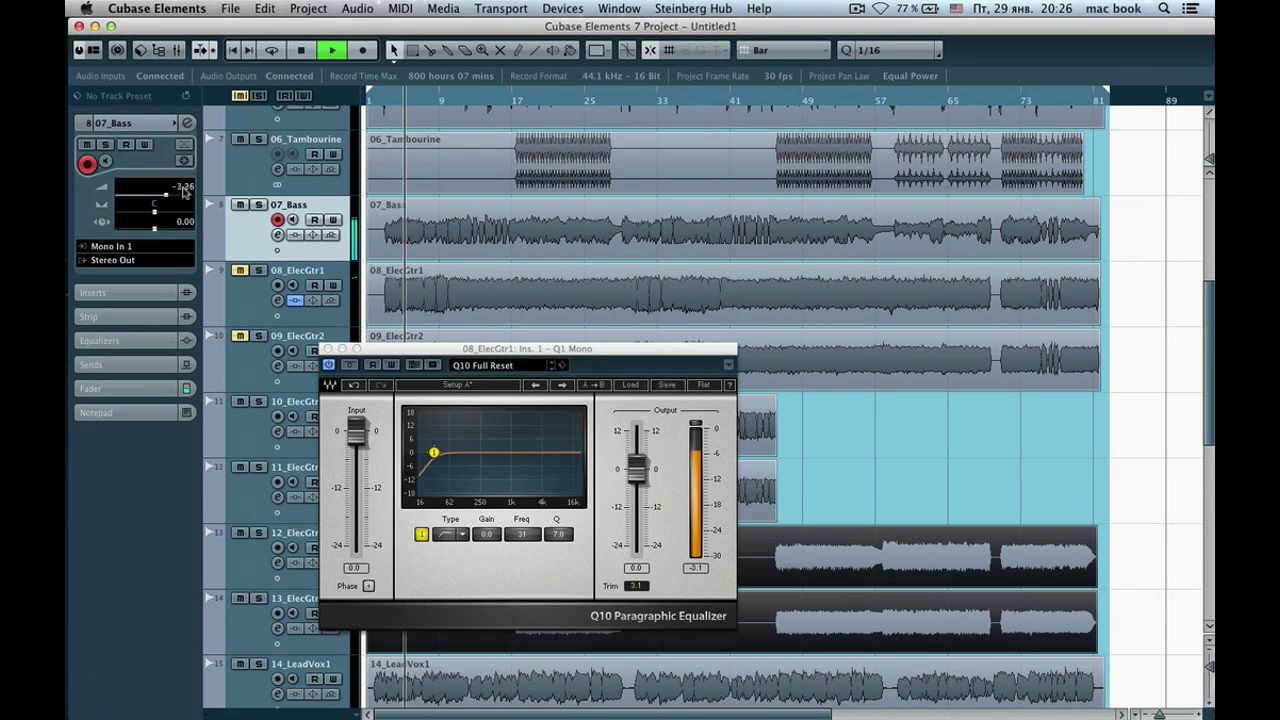
key("space")
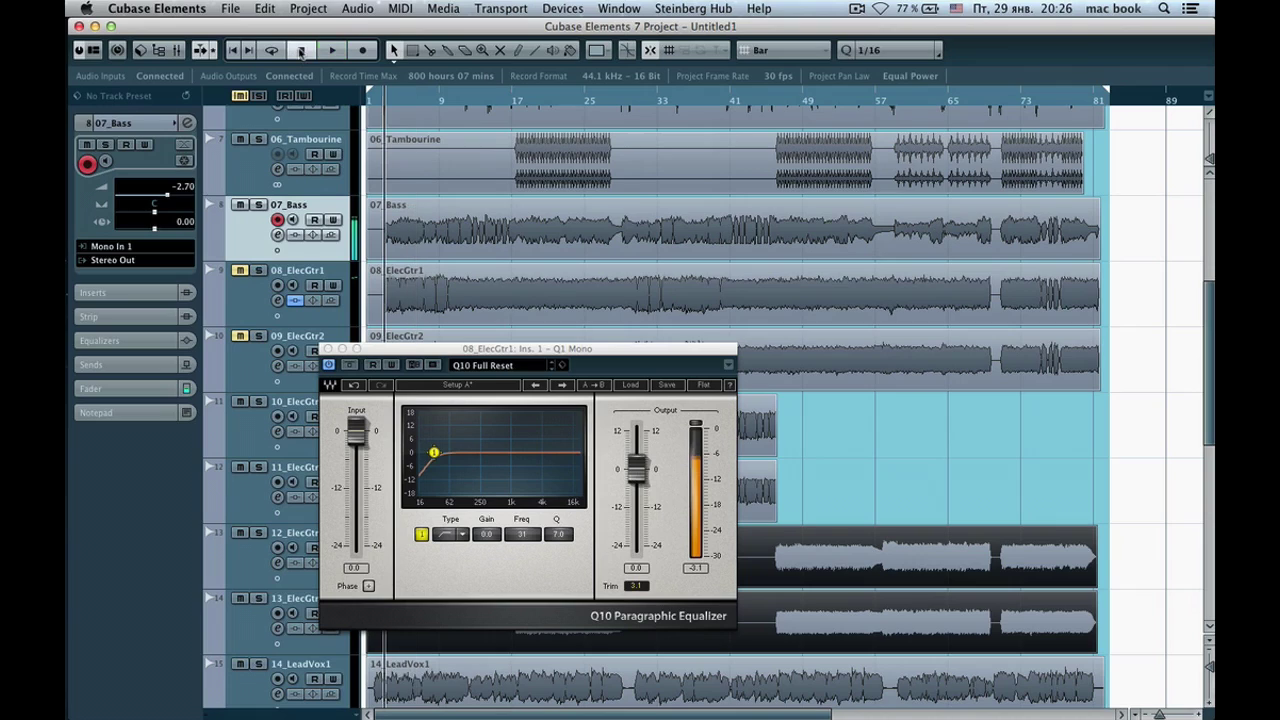
scroll(186, 190, "down", 20)
left_click(246, 289)
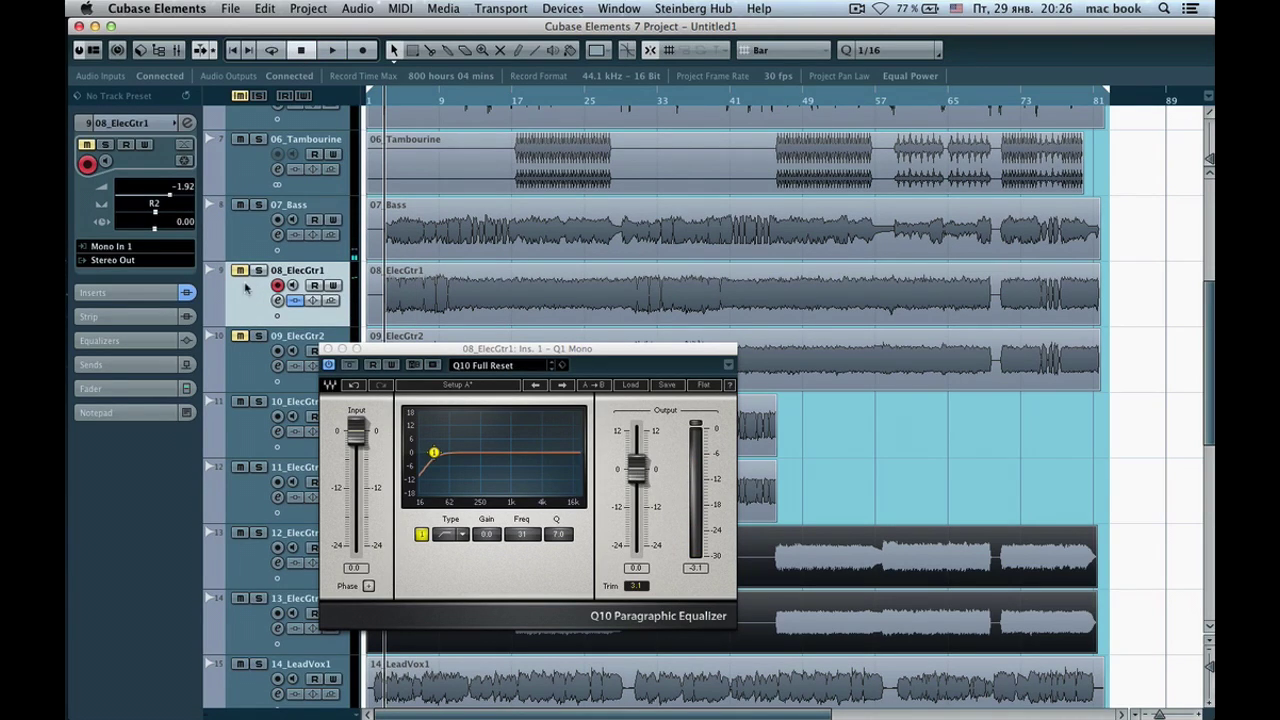
left_click(240, 270)
left_click(246, 228)
left_click(246, 294)
Select only the 08_ElecGtr1 clip and move its high-pass point to 204 Hz with -1.5 gain while auditioning
left_click(1189, 286)
left_click(614, 295)
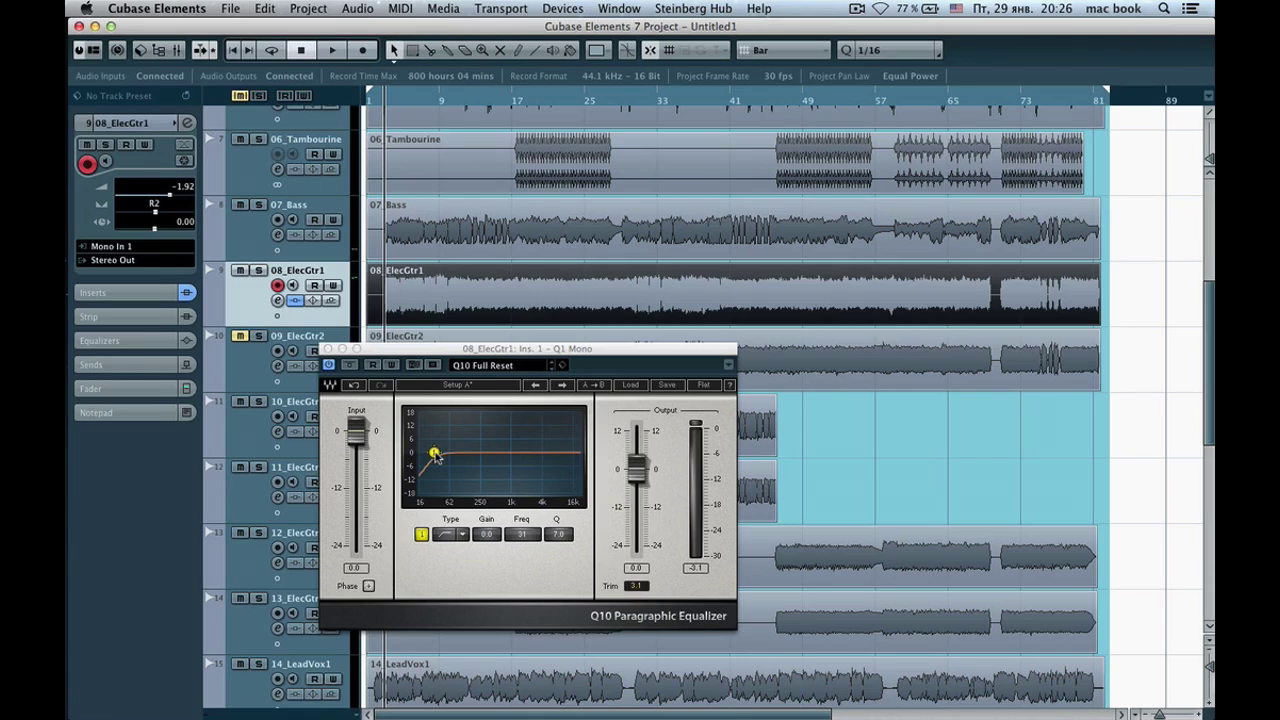
left_click(434, 453)
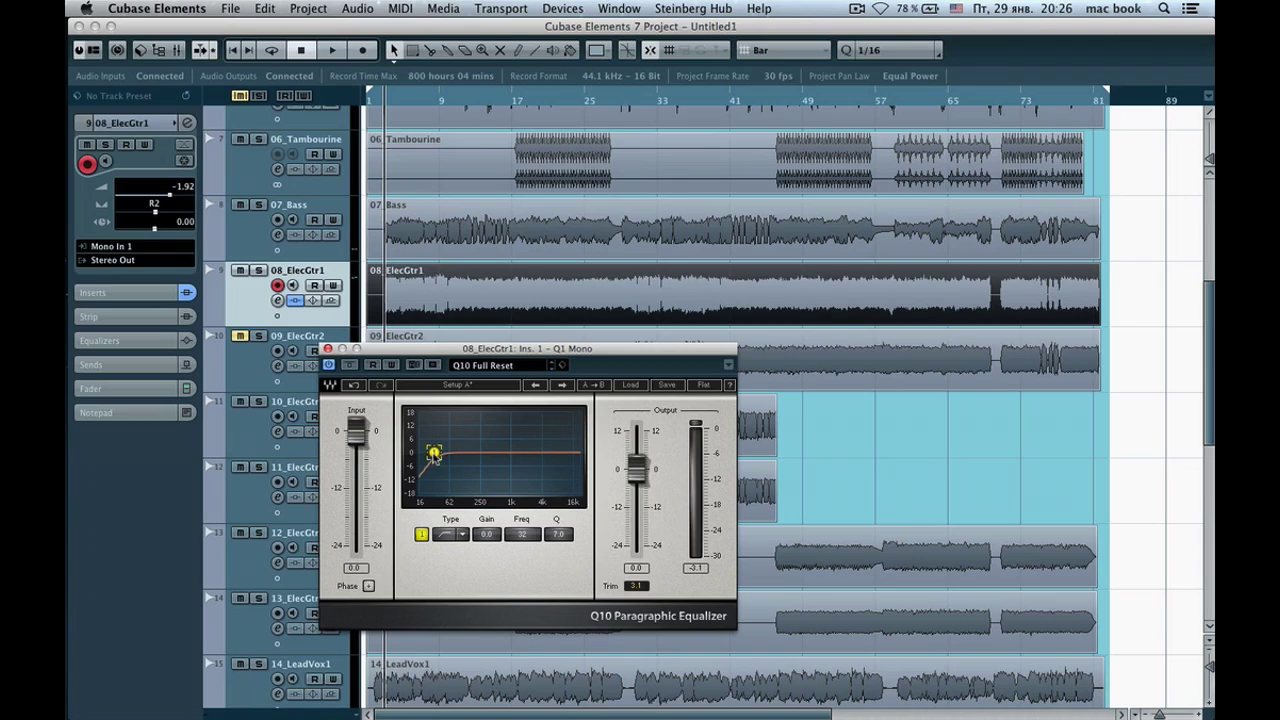
mouse_move(435, 452)
left_mouse_down()
mouse_move(463, 455)
mouse_move(451, 455)
left_mouse_up()
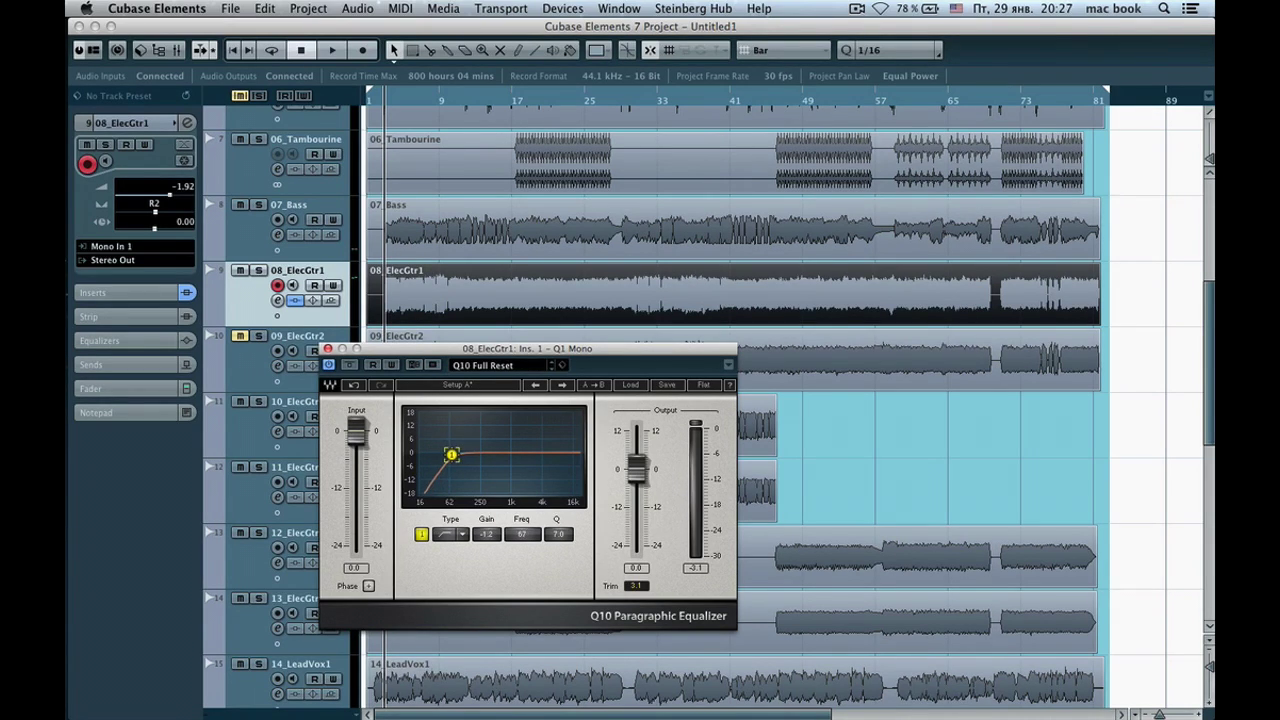
left_click(333, 50)
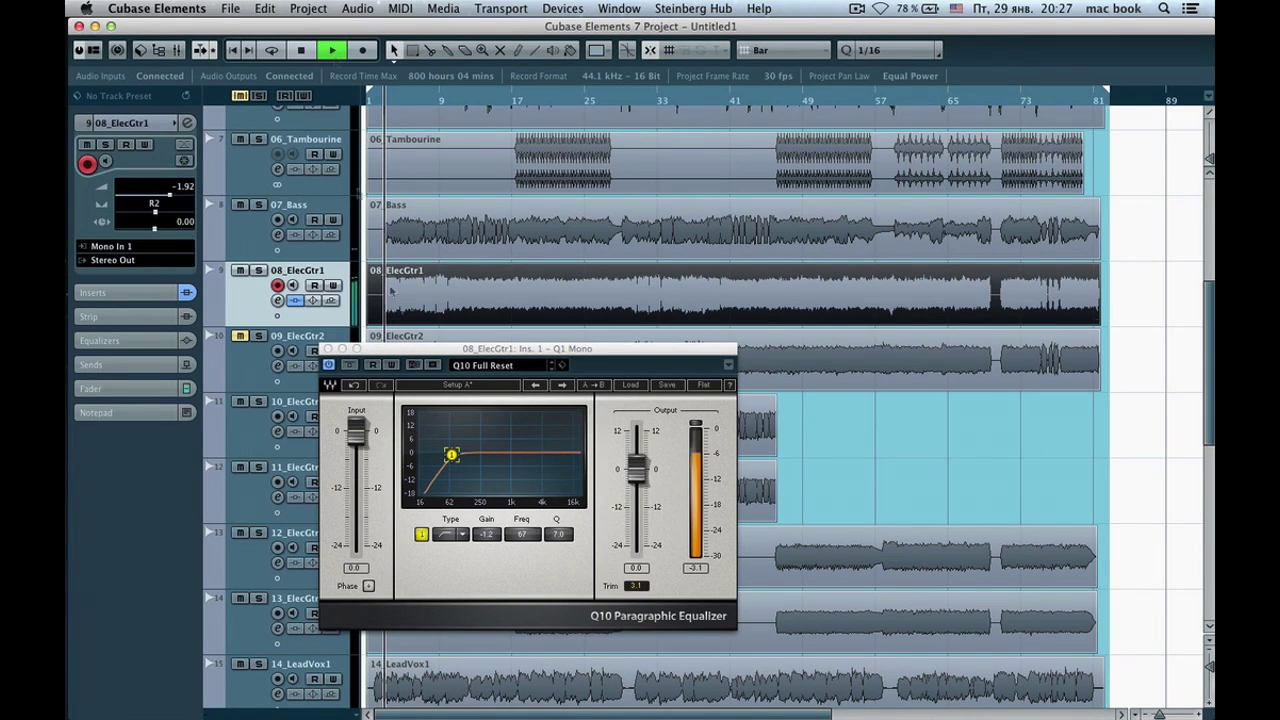
left_click_drag(451, 455, 476, 456)
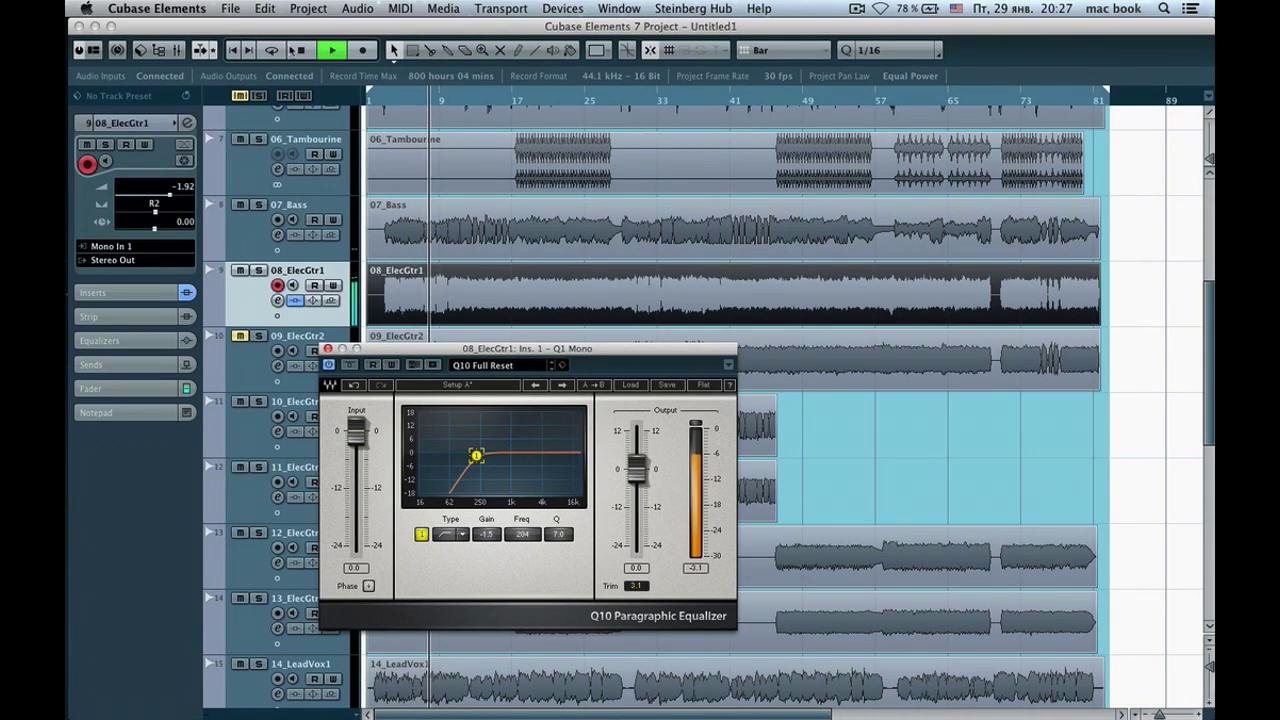
key("space")
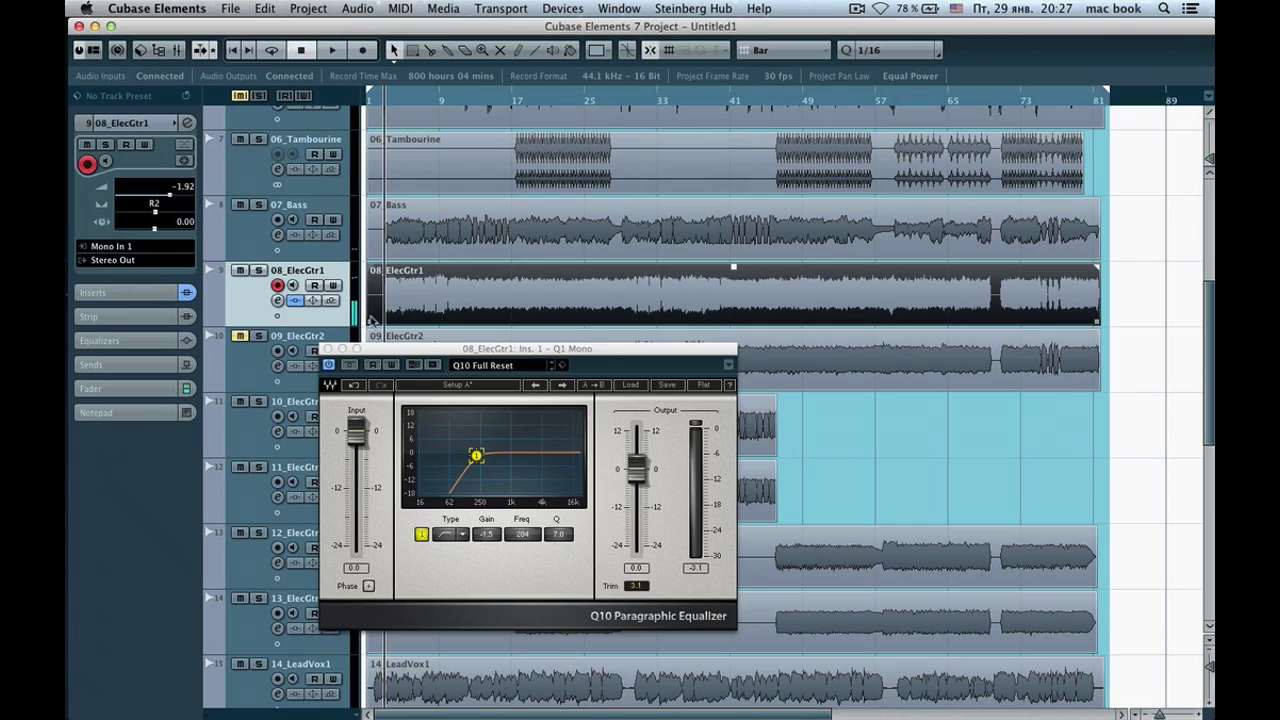
Compare 08_ElecGtr1 with its equalizer bypassed and active during playback, and close the equalizer window
mouse_move(378, 355)
left_mouse_down()
mouse_move(392, 391)
mouse_move(375, 344)
left_mouse_up()
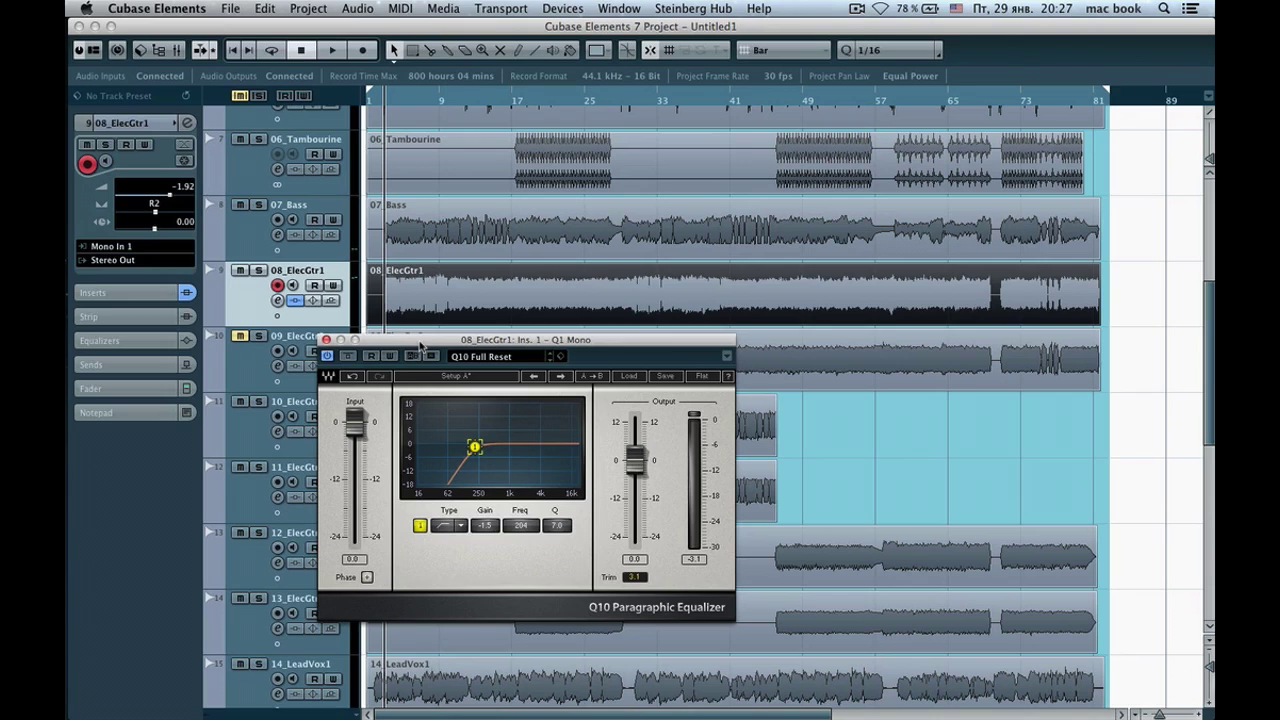
mouse_move(420, 341)
left_mouse_down()
mouse_move(417, 392)
mouse_move(412, 342)
left_mouse_up()
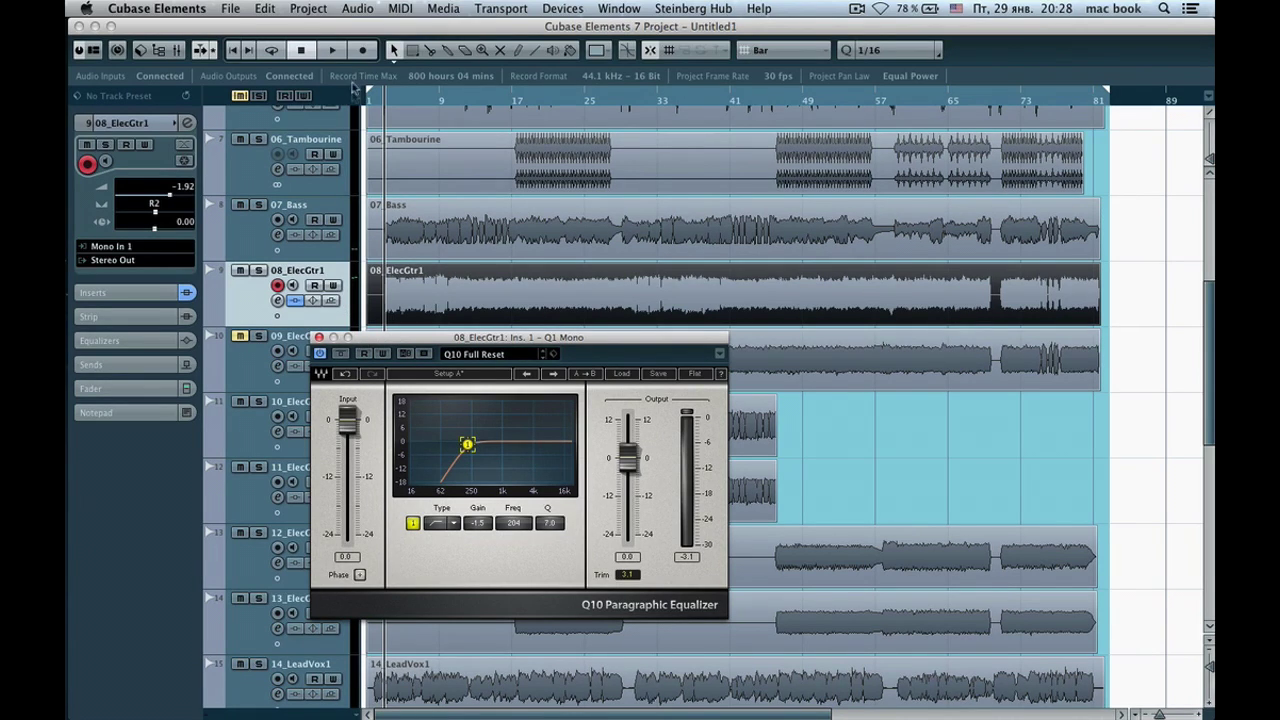
left_click(333, 50)
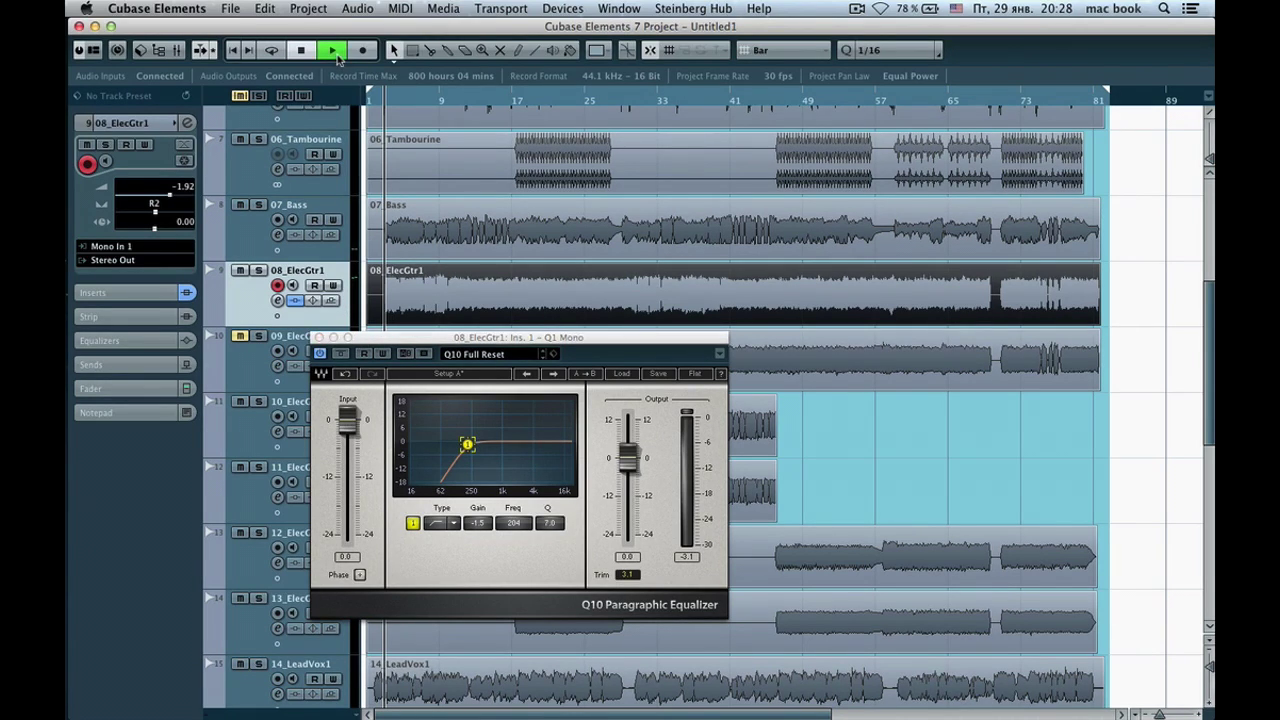
left_click(340, 354)
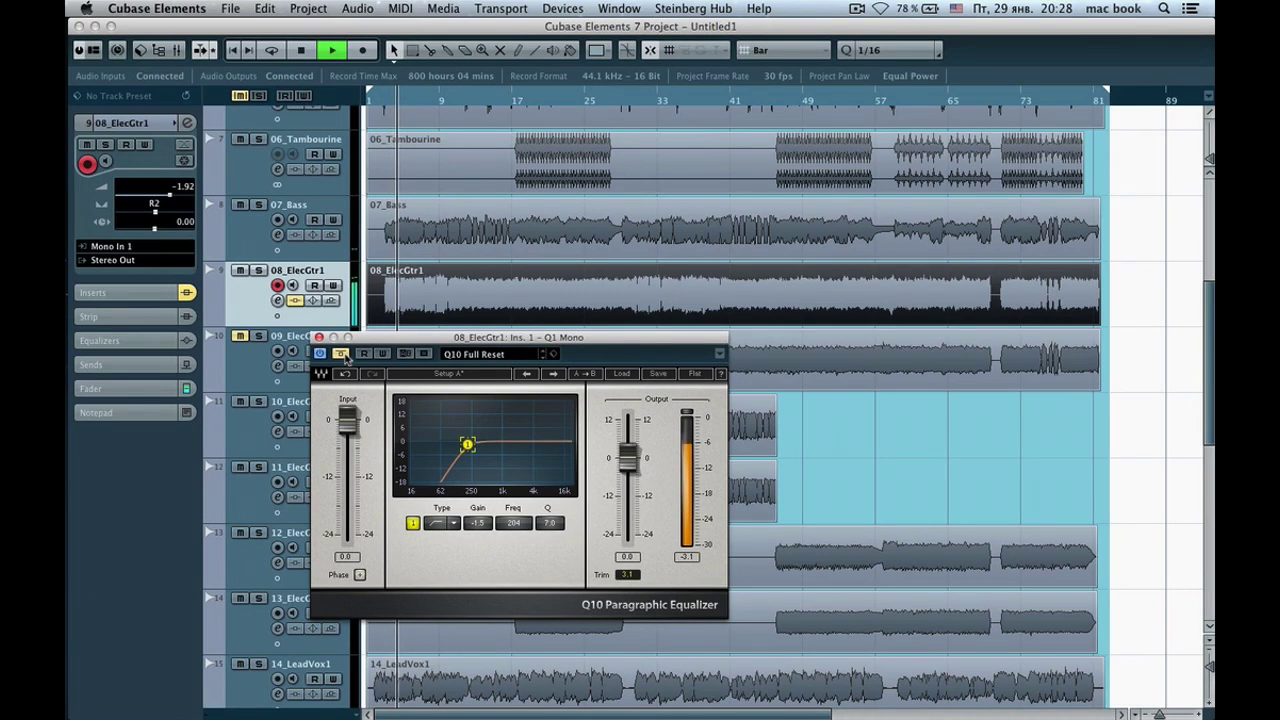
left_click(340, 354)
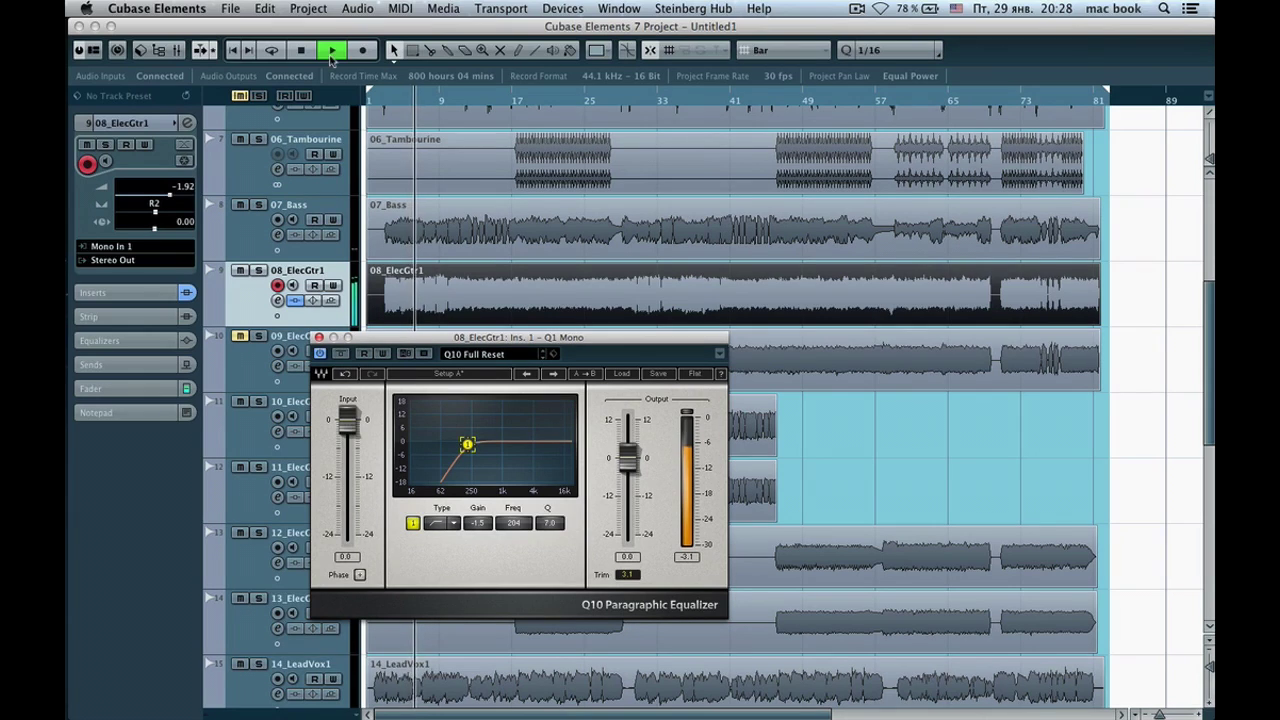
left_click(299, 51)
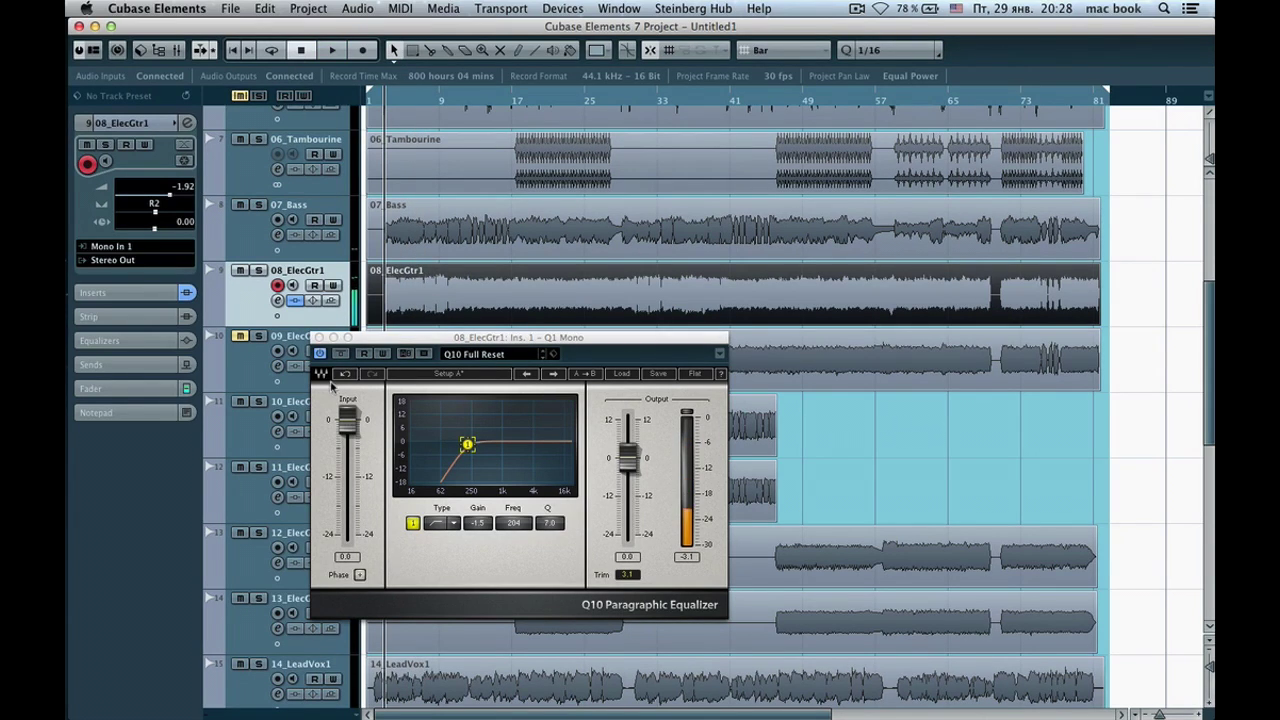
left_click_drag(375, 340, 373, 348)
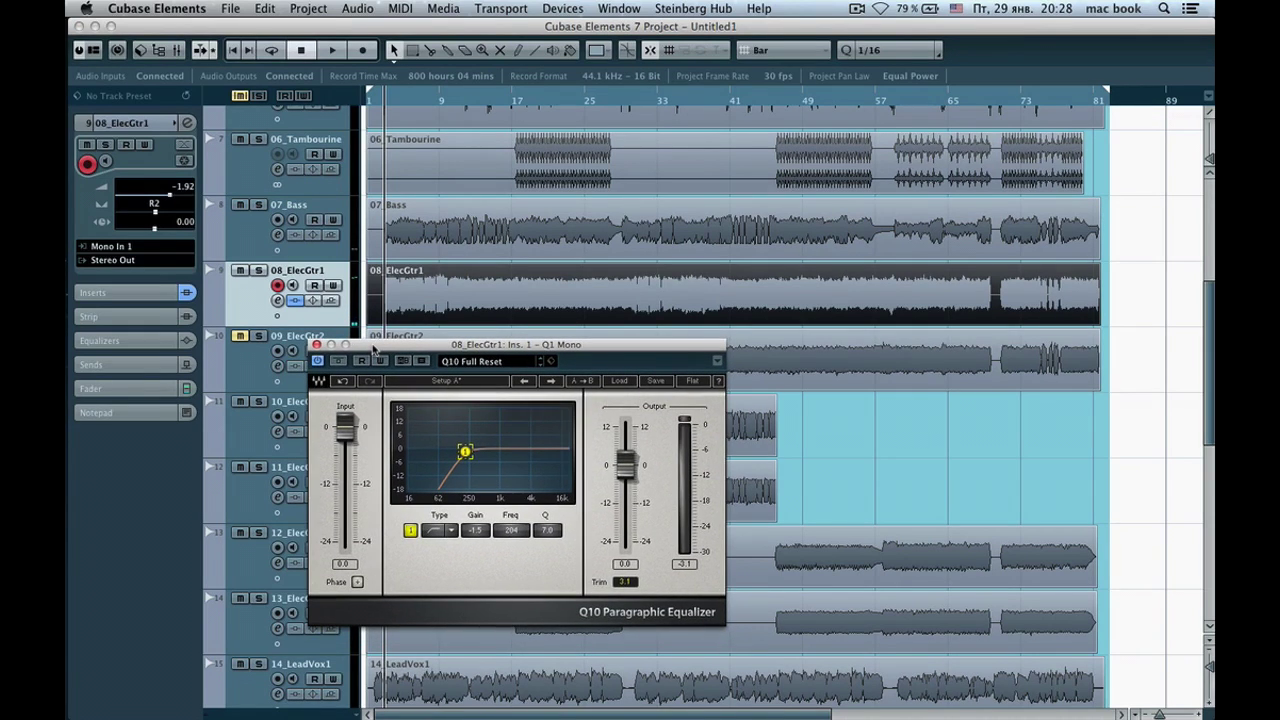
left_click(316, 345)
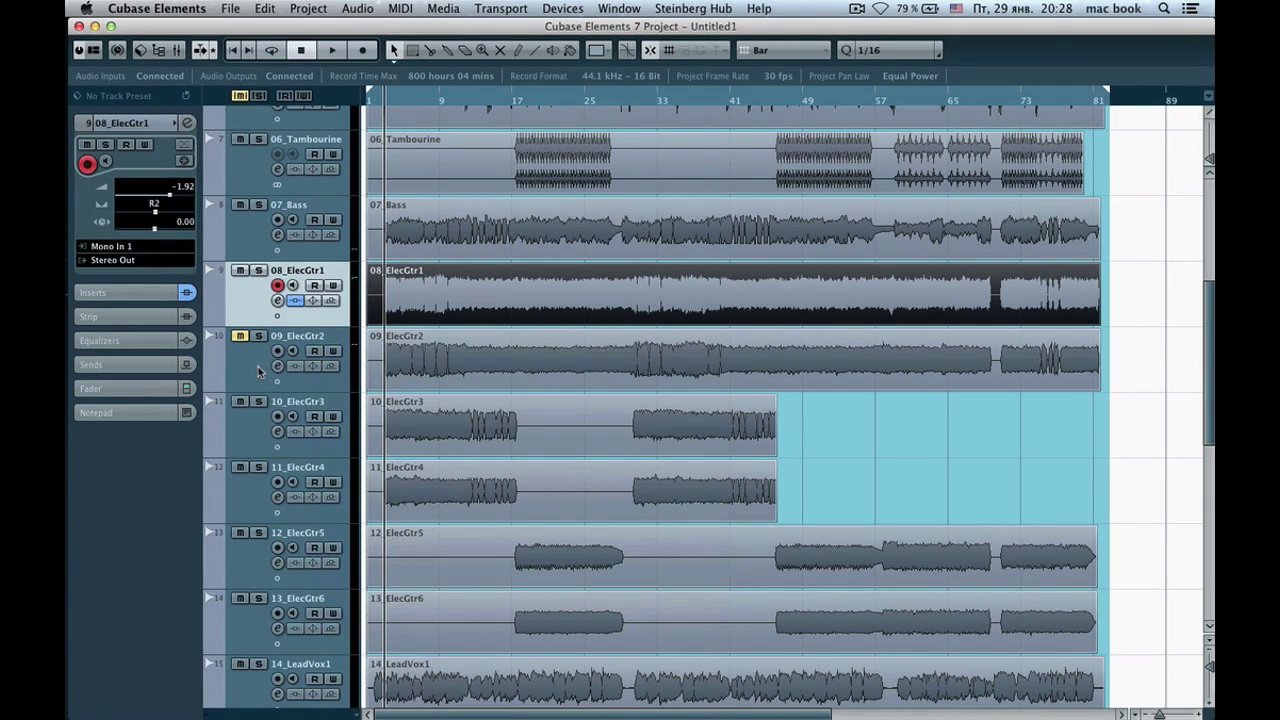
Select the 09_ElecGtr2 track and both the 08 and 09 guitar clips, and audition 09_ElecGtr2 unmuted with 08_ElecGtr1 muted
left_click(258, 372)
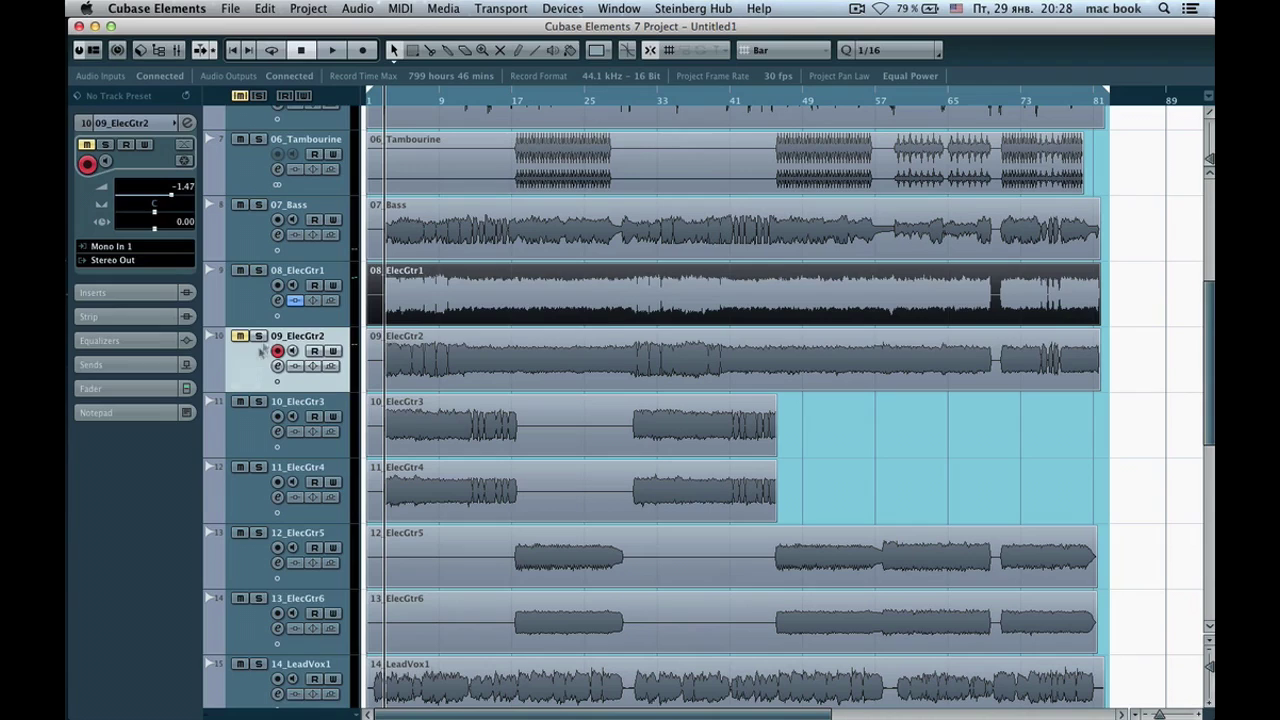
left_click_drag(1144, 303, 487, 346)
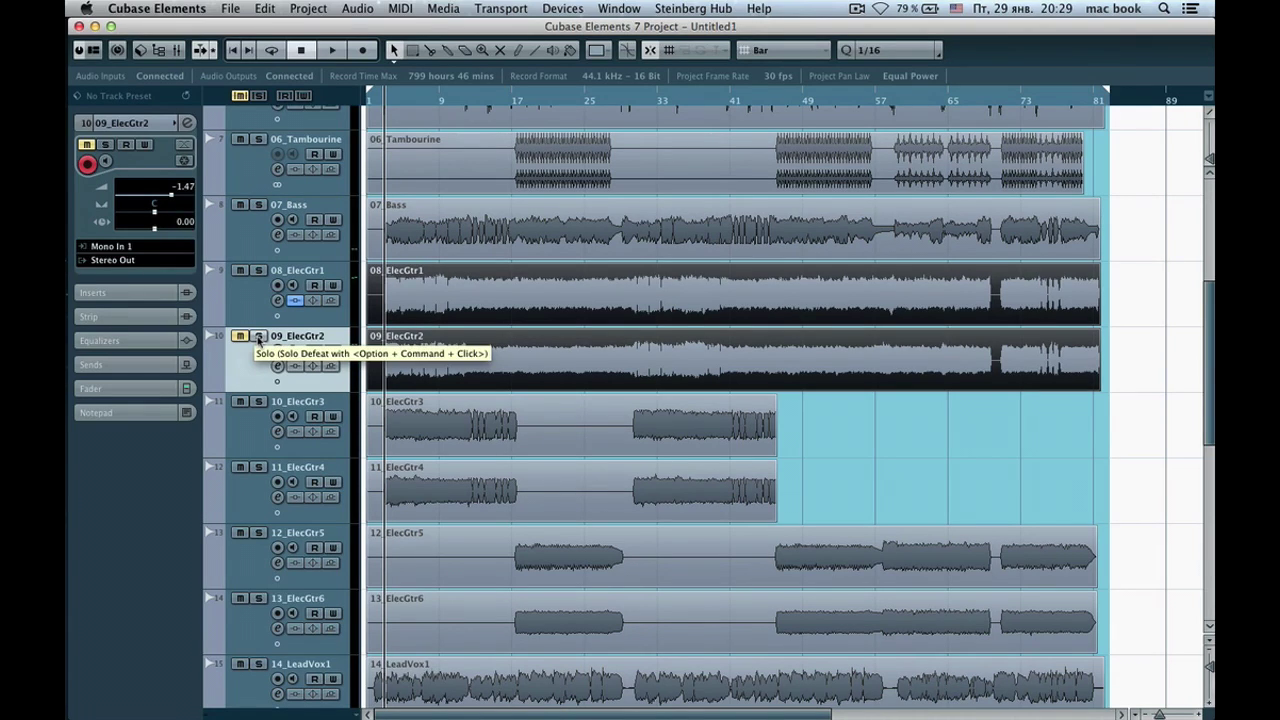
left_click(240, 336)
left_click(240, 270)
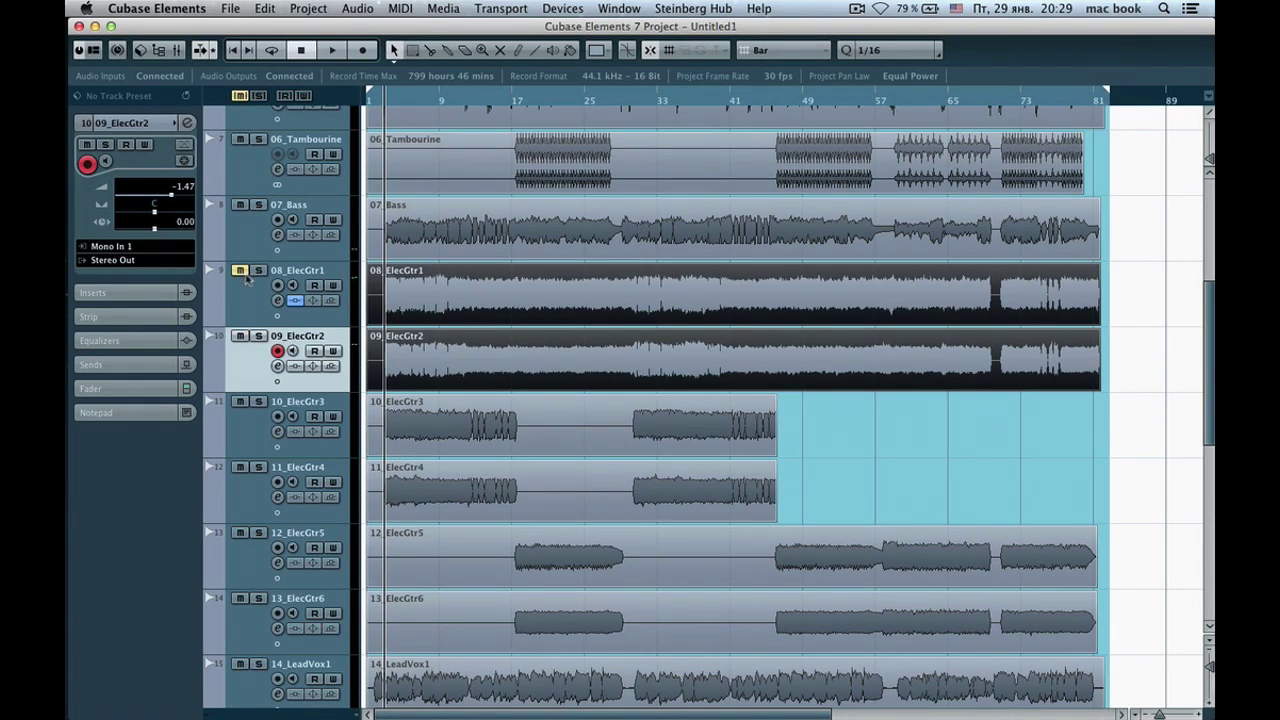
left_click(335, 50)
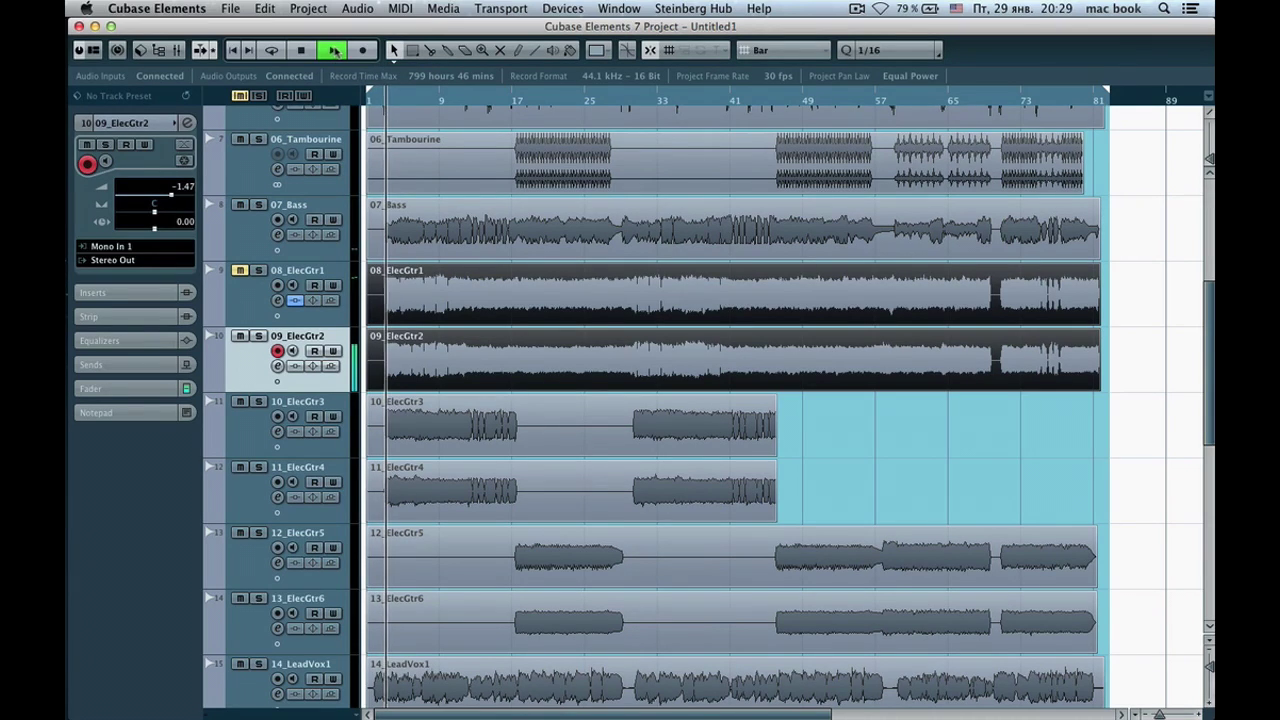
left_click(301, 50)
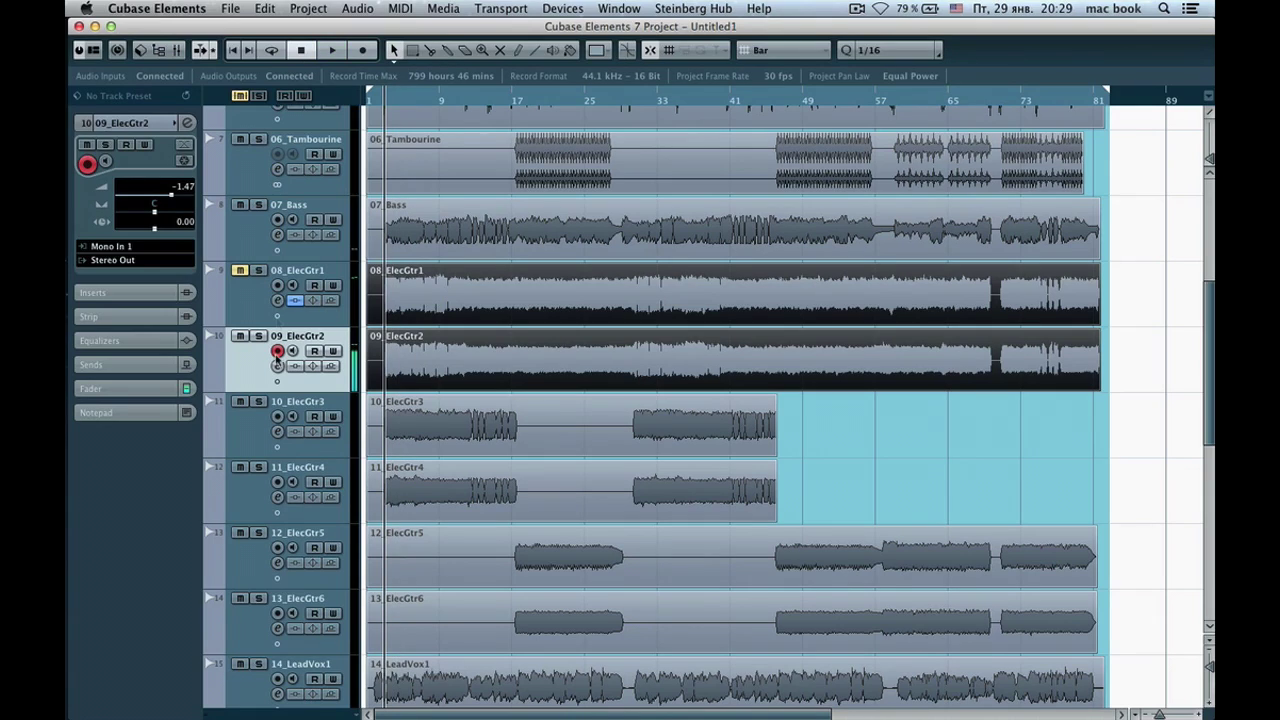
Load the Q1 Mono equalizer in the first insert slot of 09_ElecGtr2 and enable its band
left_click(126, 294)
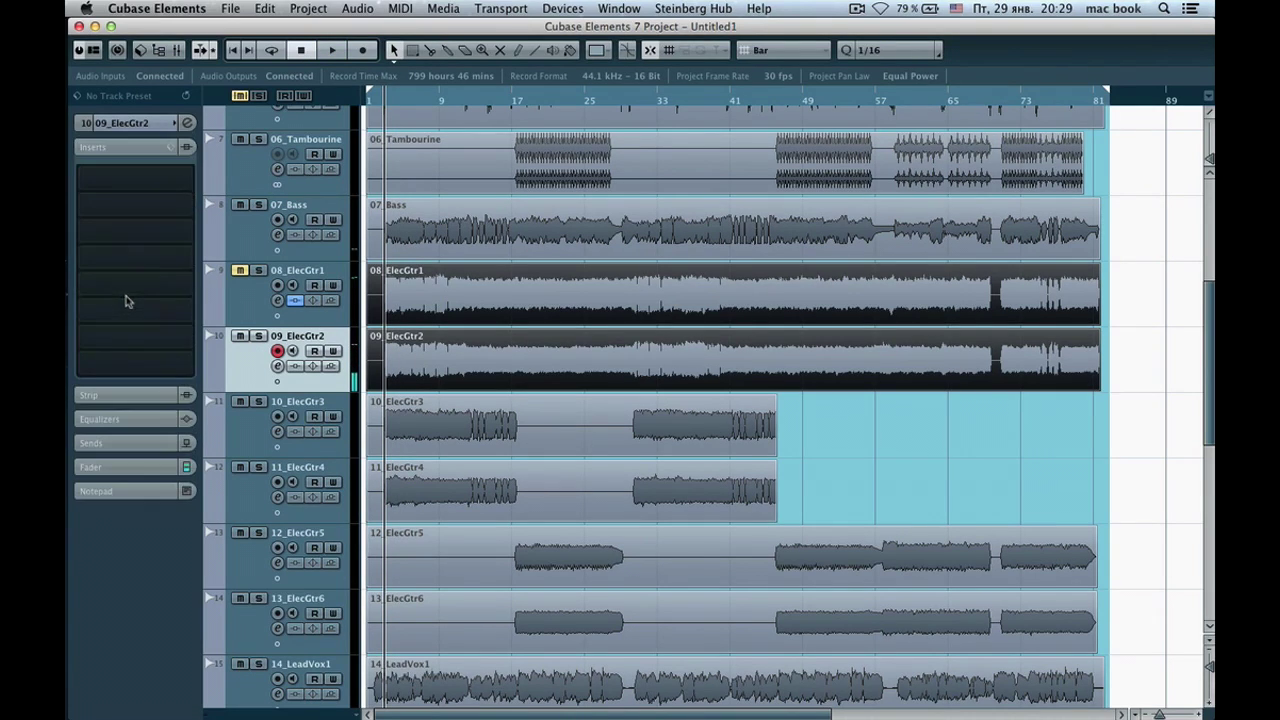
left_click(120, 147)
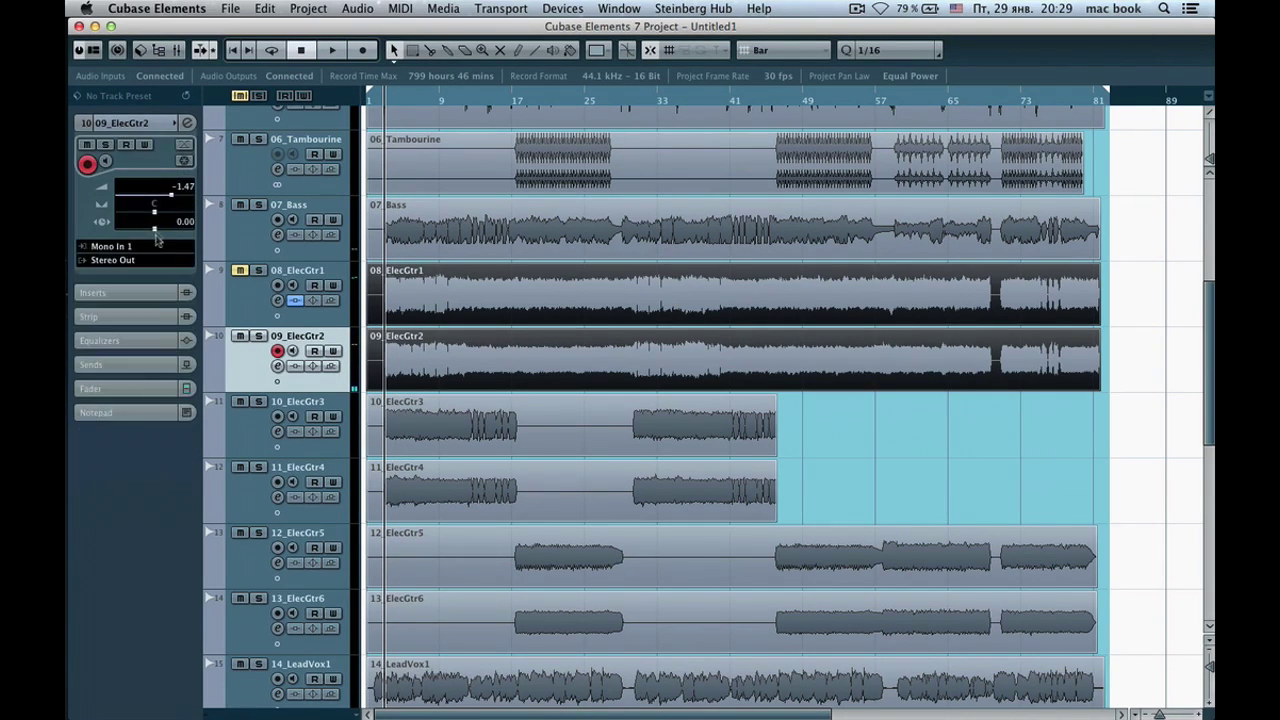
left_click(128, 294)
left_click(127, 178)
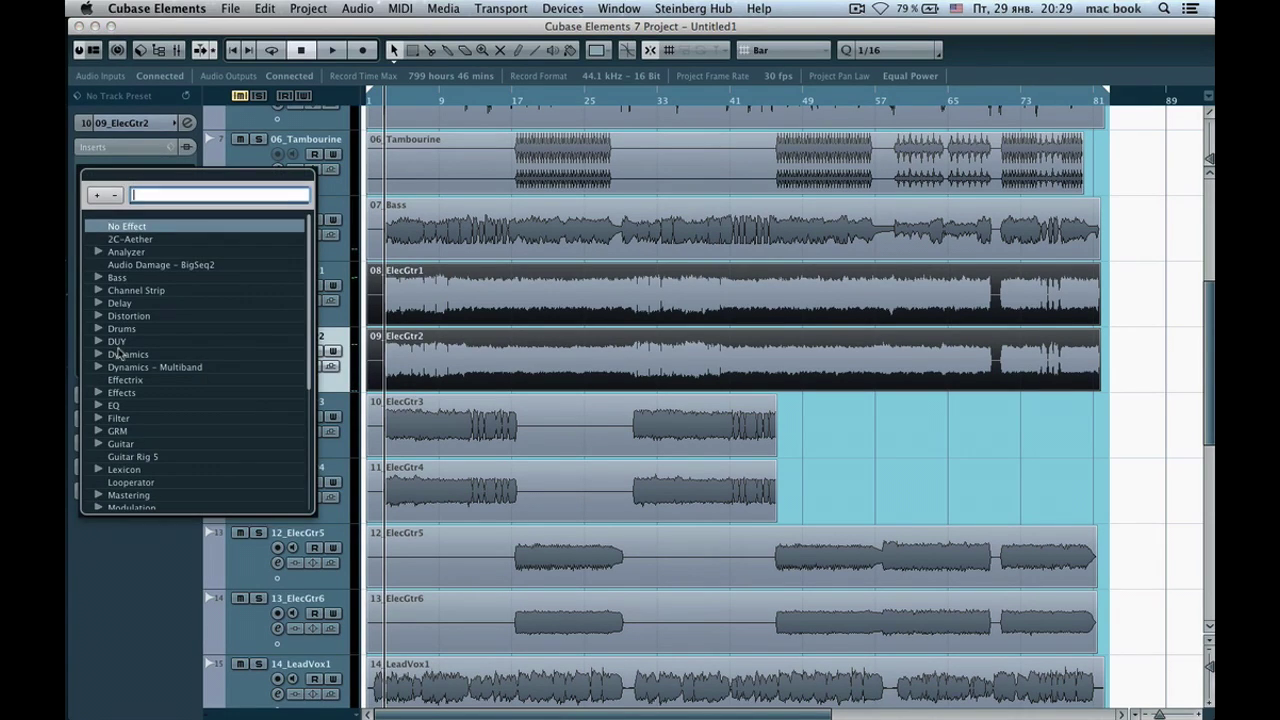
left_click(110, 414)
scroll(166, 420, "down", 15)
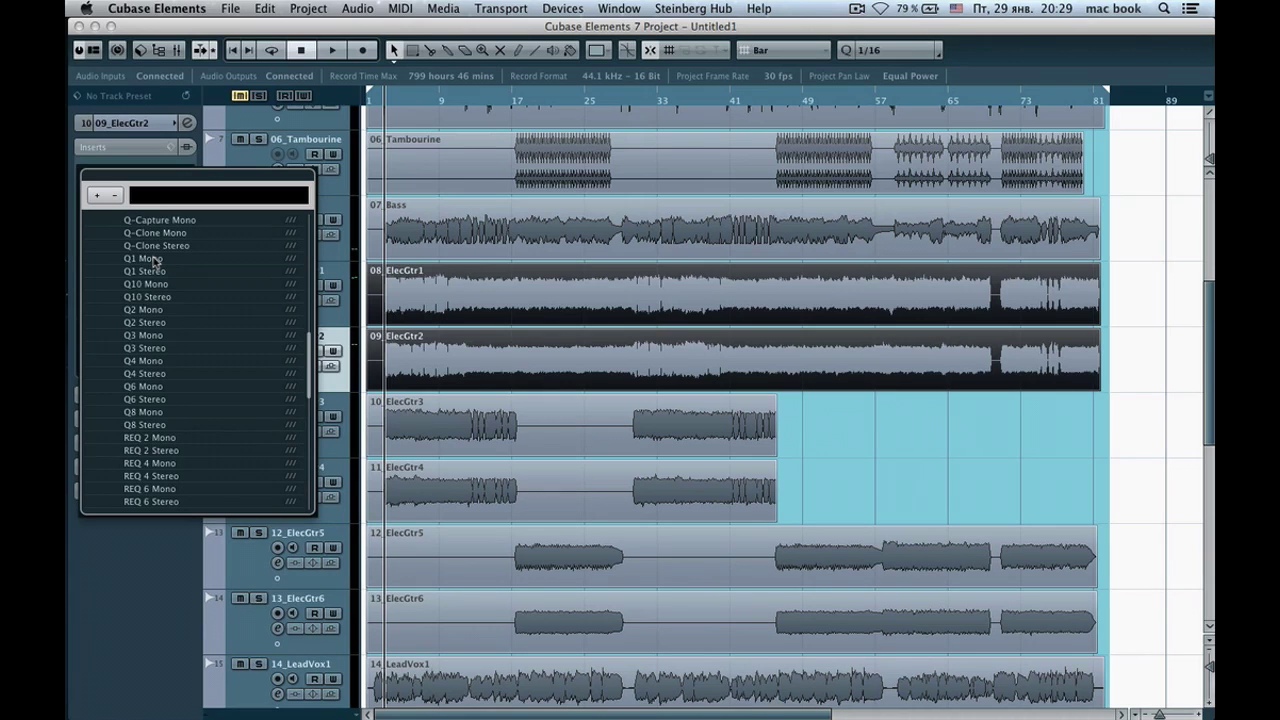
left_click(155, 259)
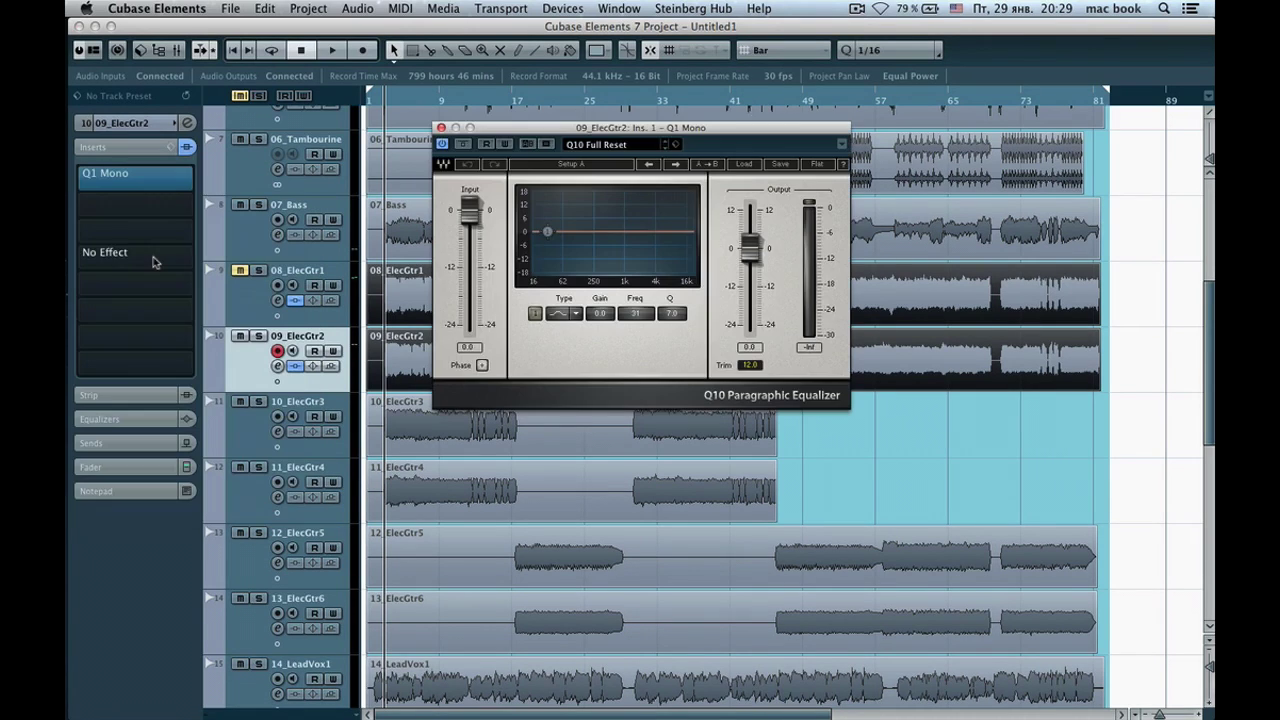
left_click_drag(555, 130, 497, 366)
left_click(476, 549)
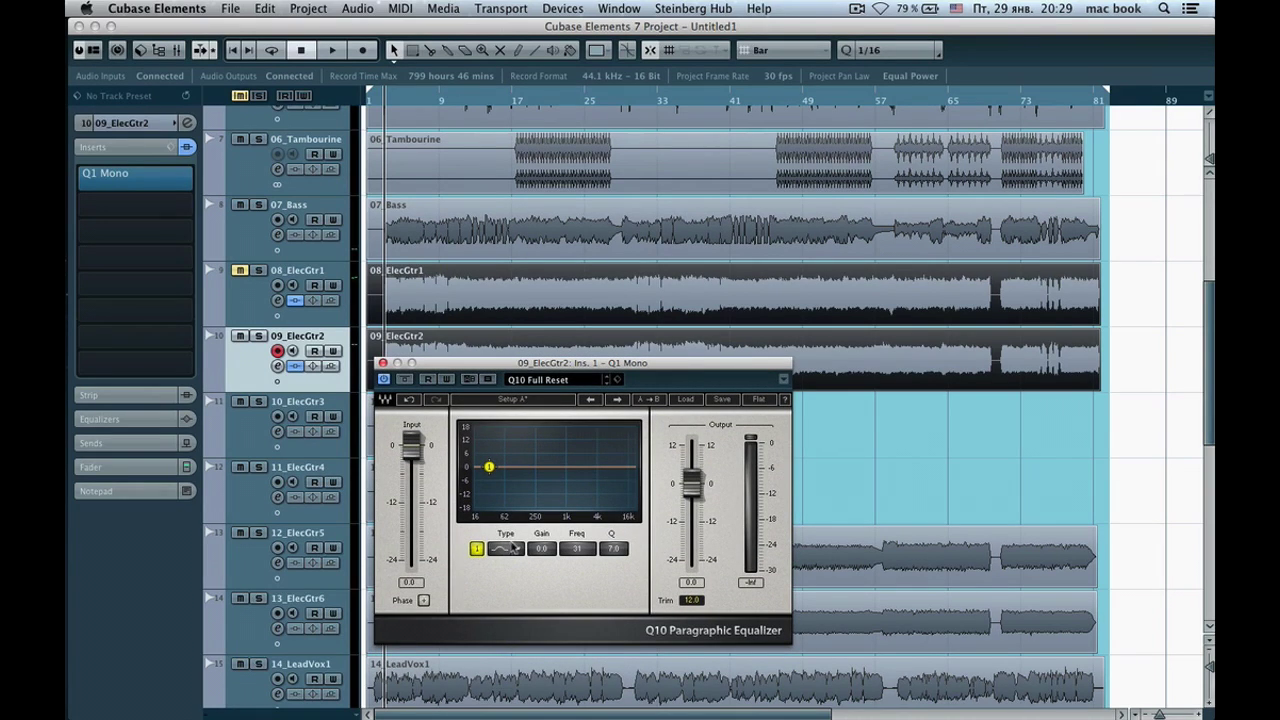
Change the 09_ElecGtr2 equalizer band to the Hi Pass type and set its frequency to 189 Hz
left_click(516, 549)
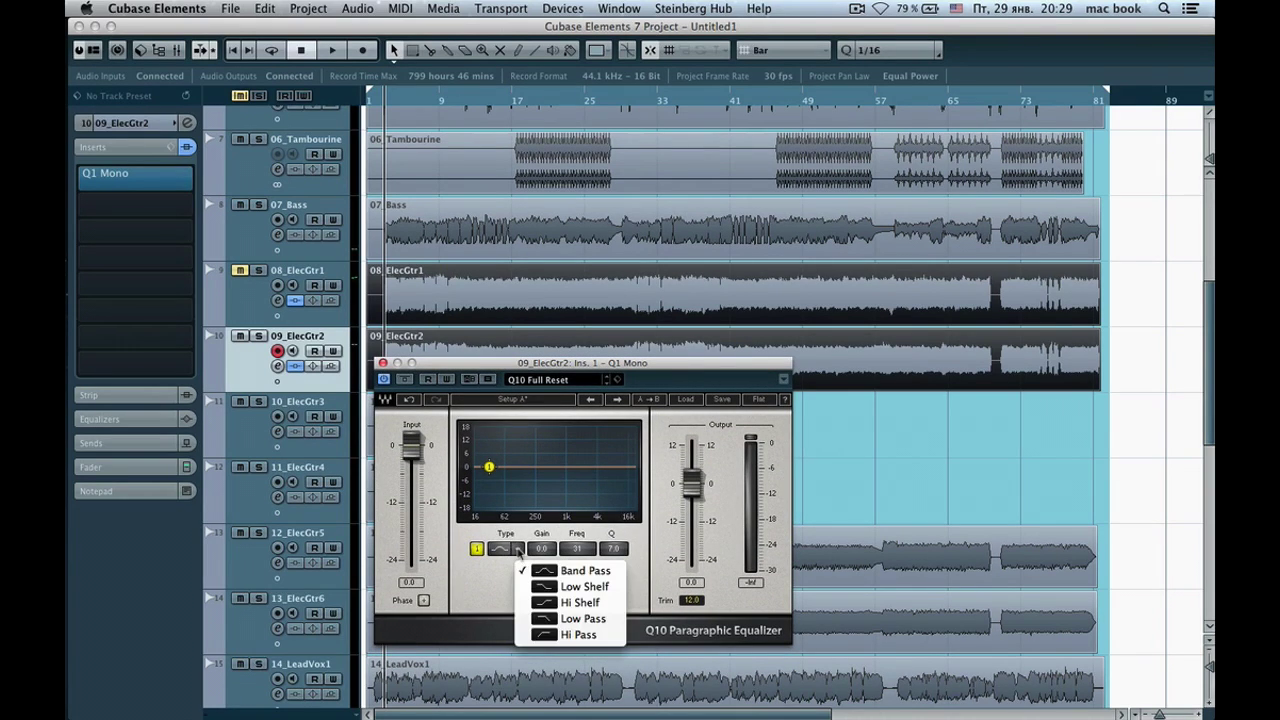
left_click(553, 624)
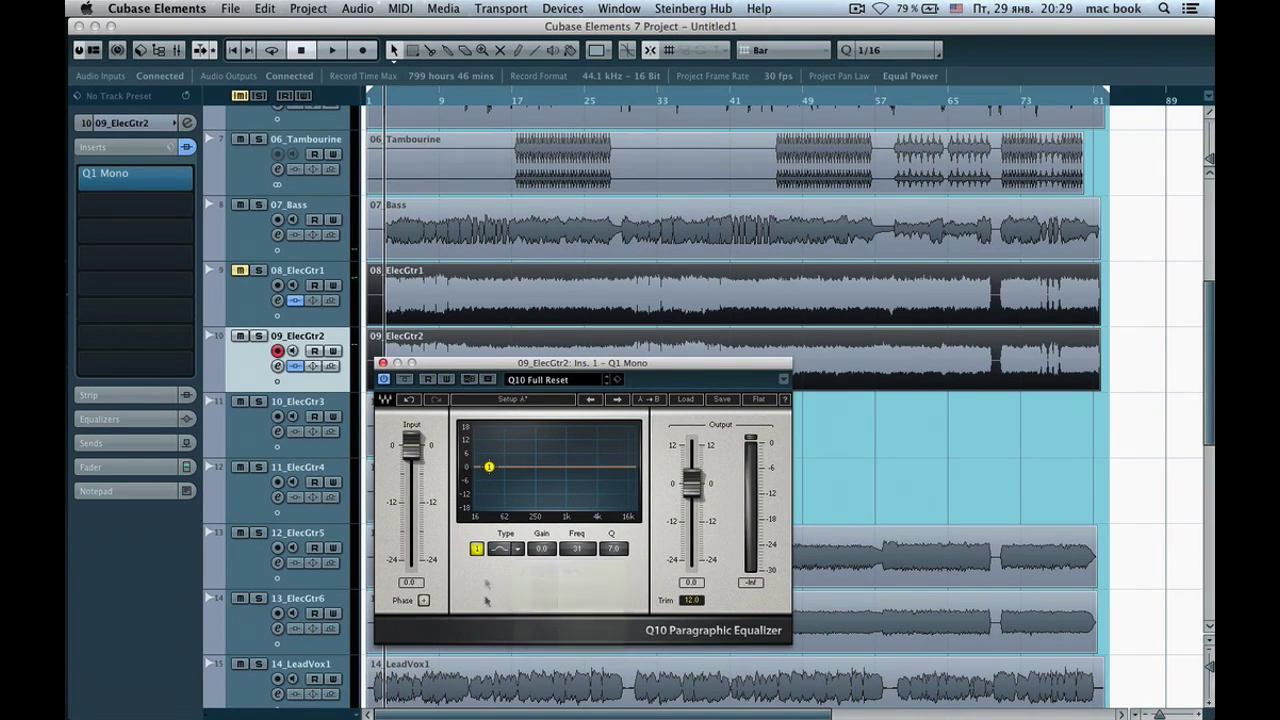
left_click(521, 550)
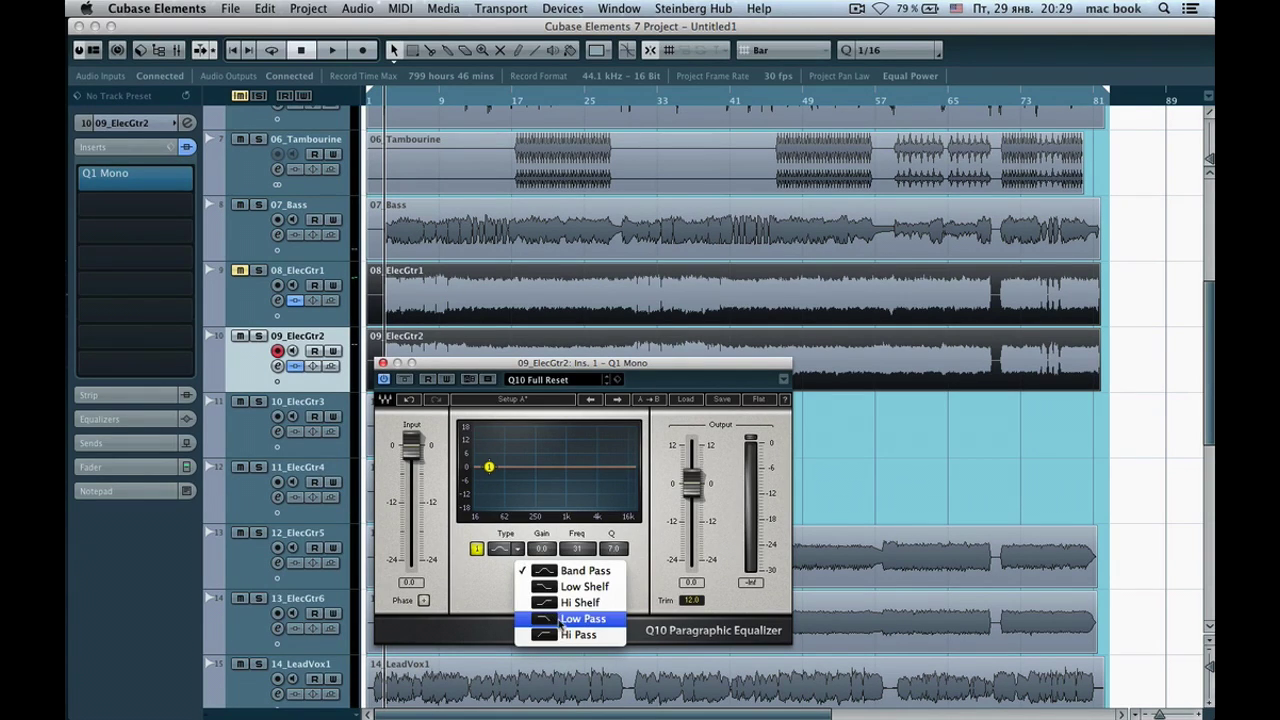
left_click(562, 637)
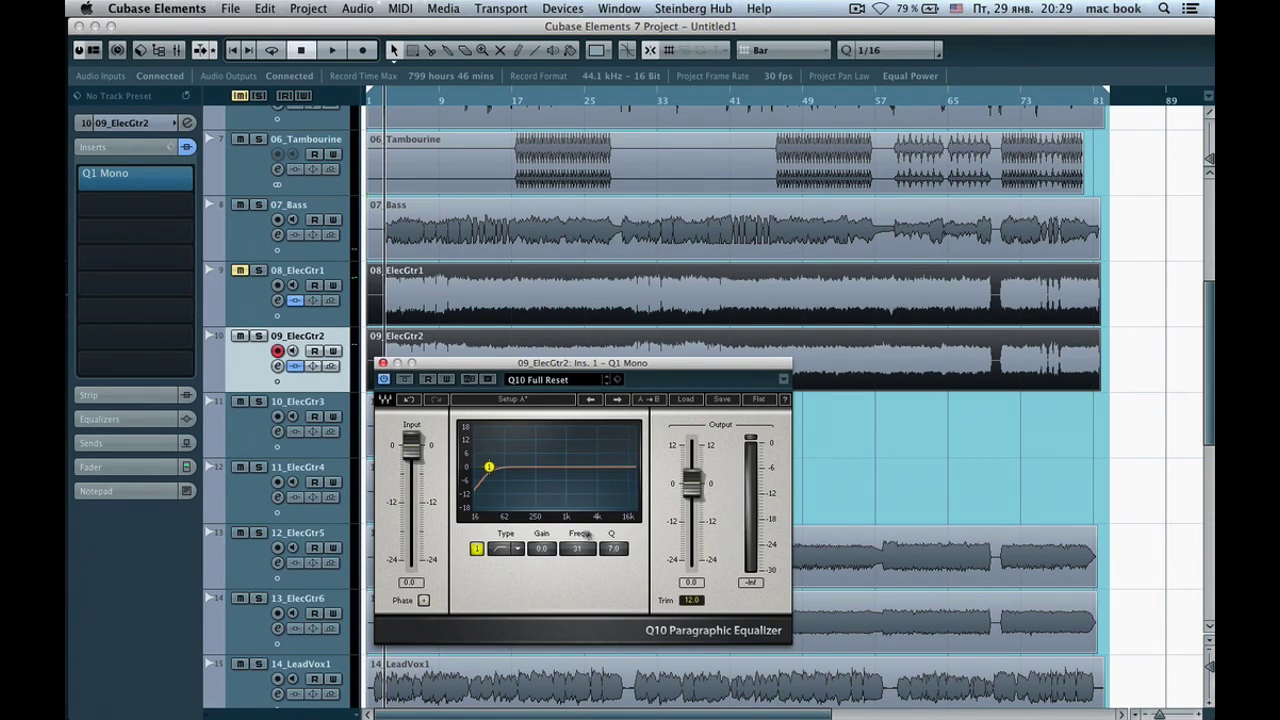
left_click_drag(577, 554, 577, 509)
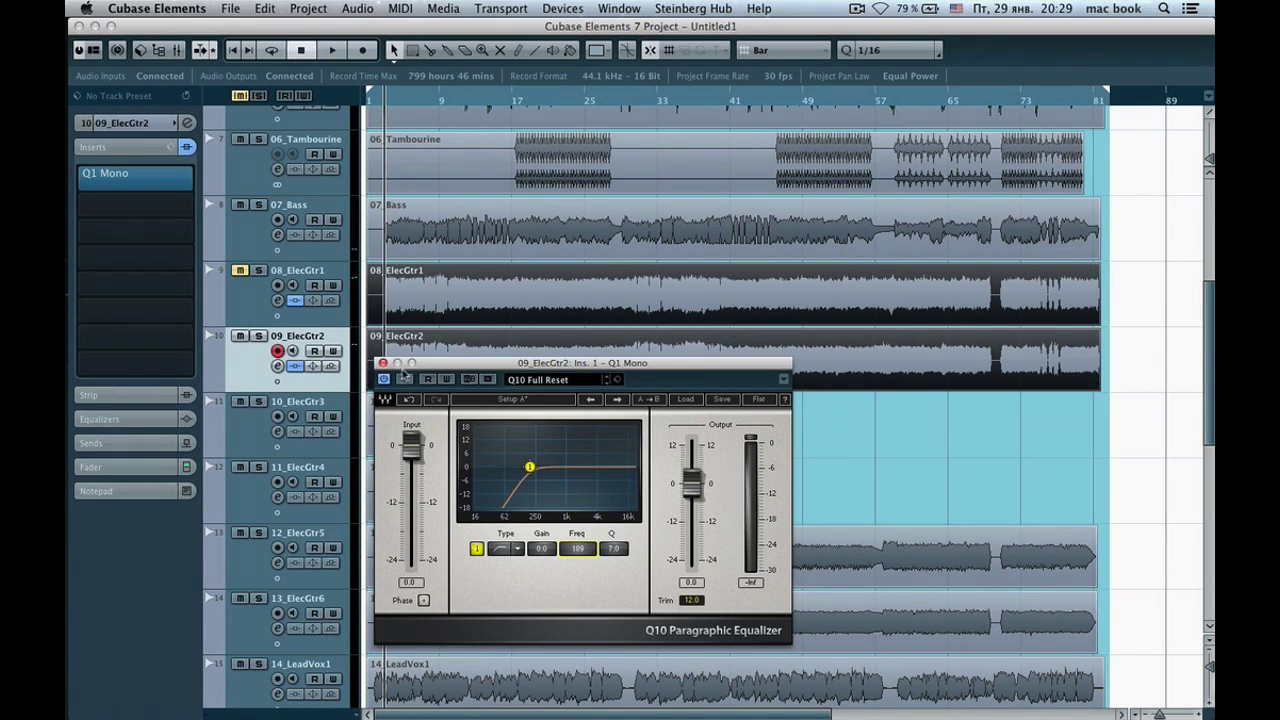
Compare 09_ElecGtr2 with its Q1 Mono equalizer bypassed and active during playback, and stop playback
left_click(382, 363)
left_click(132, 140)
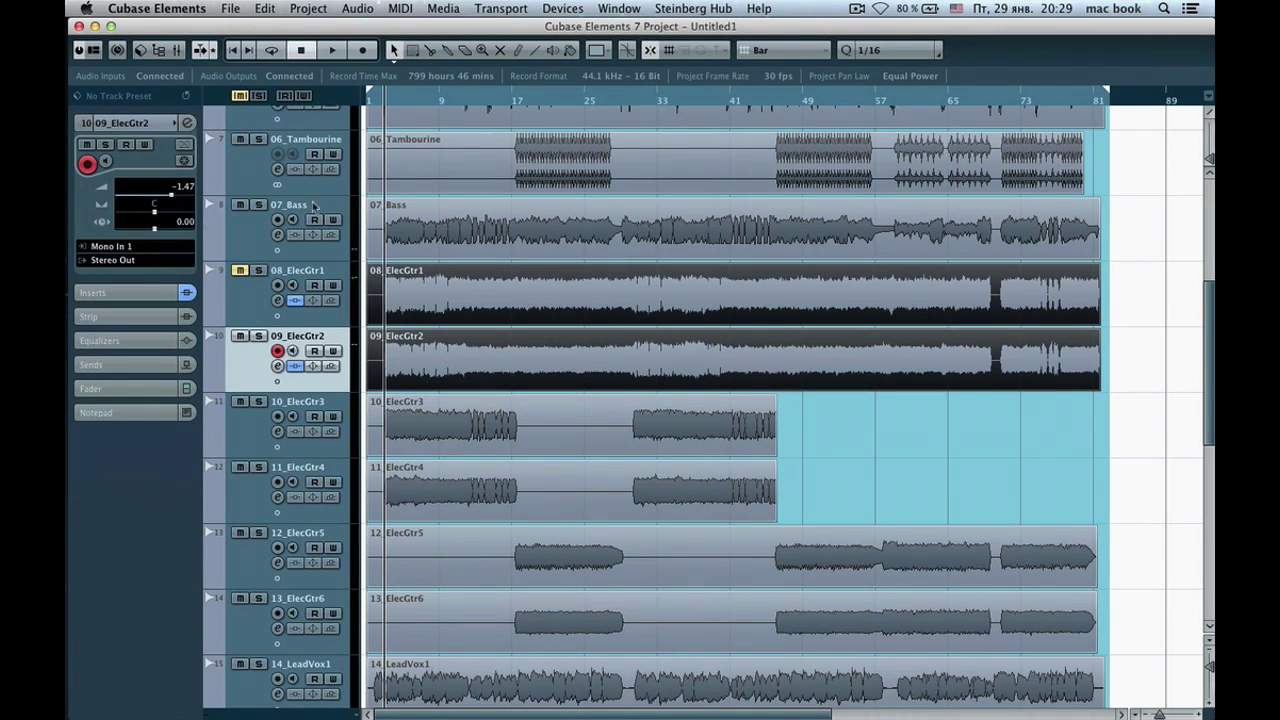
left_click(331, 53)
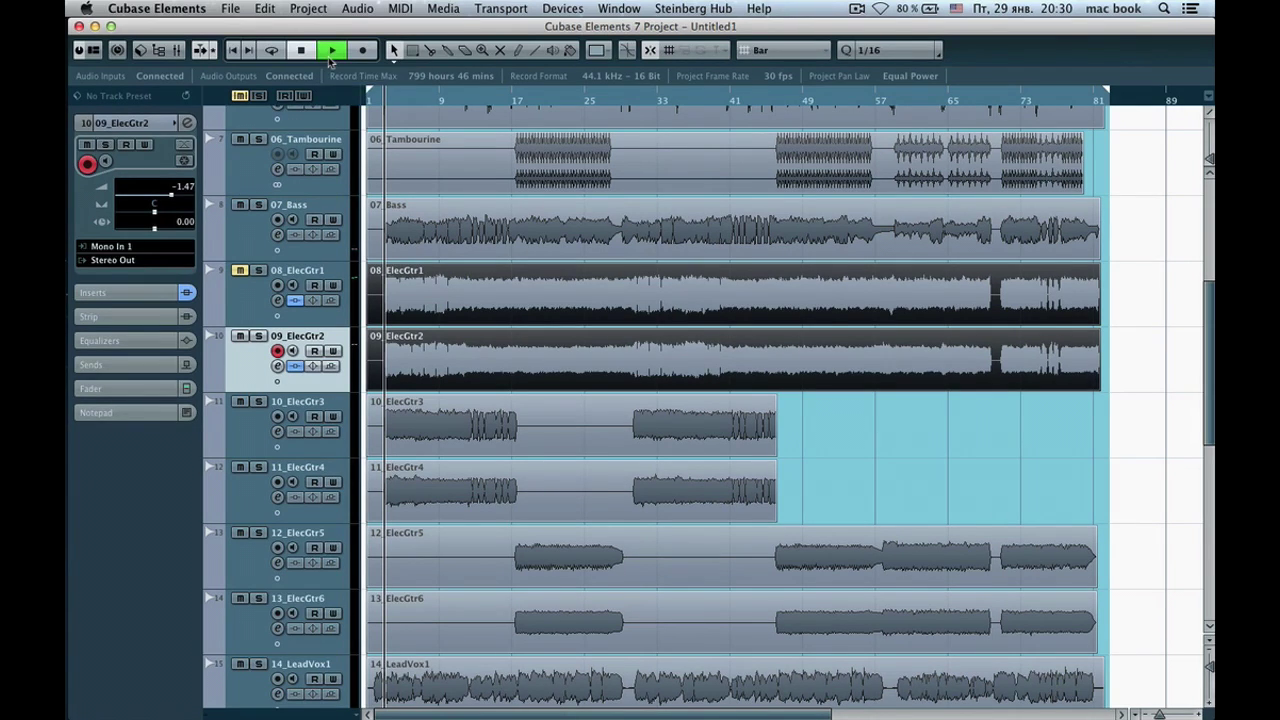
left_click(135, 294)
left_click(134, 176)
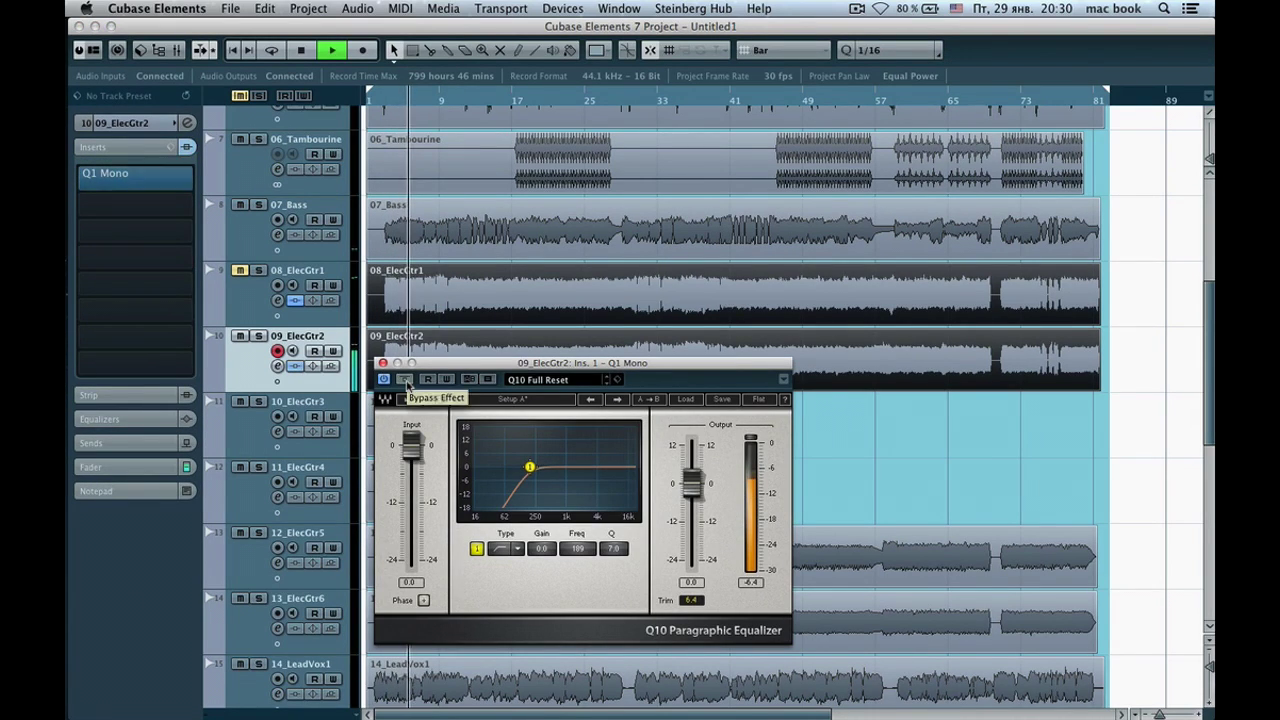
left_click(405, 380)
left_click(405, 380)
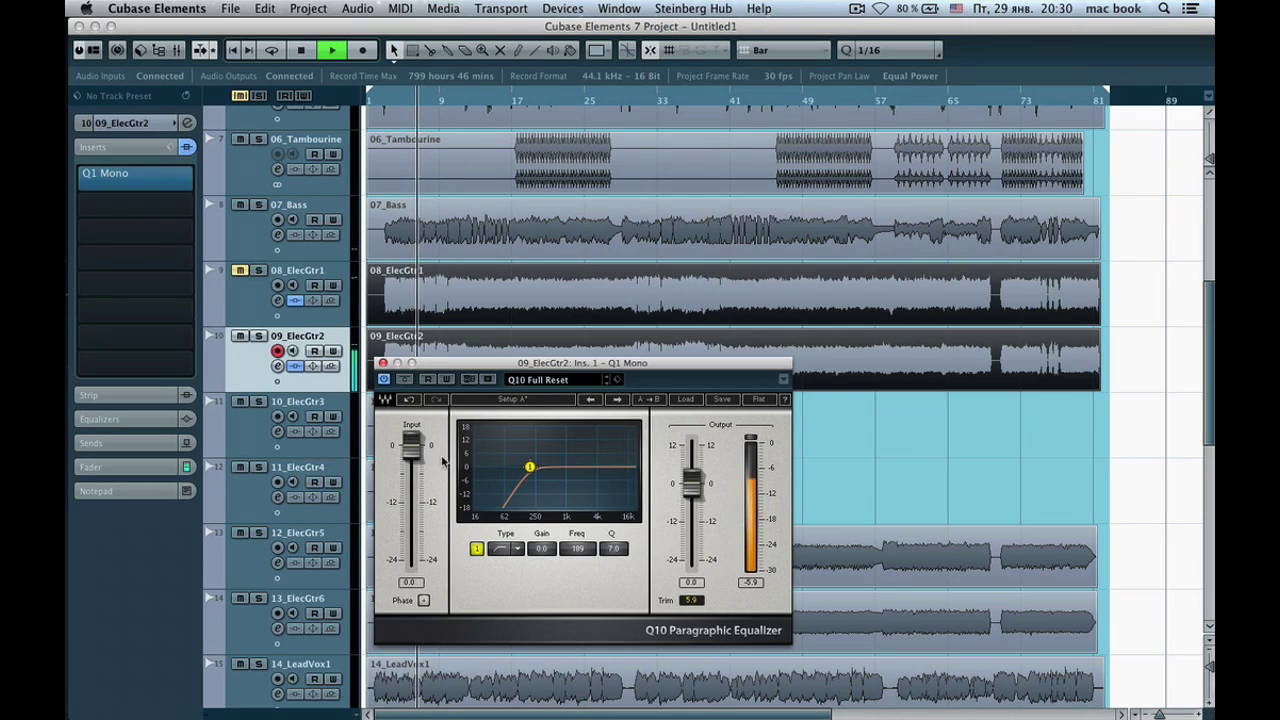
left_click(301, 51)
left_click(142, 125)
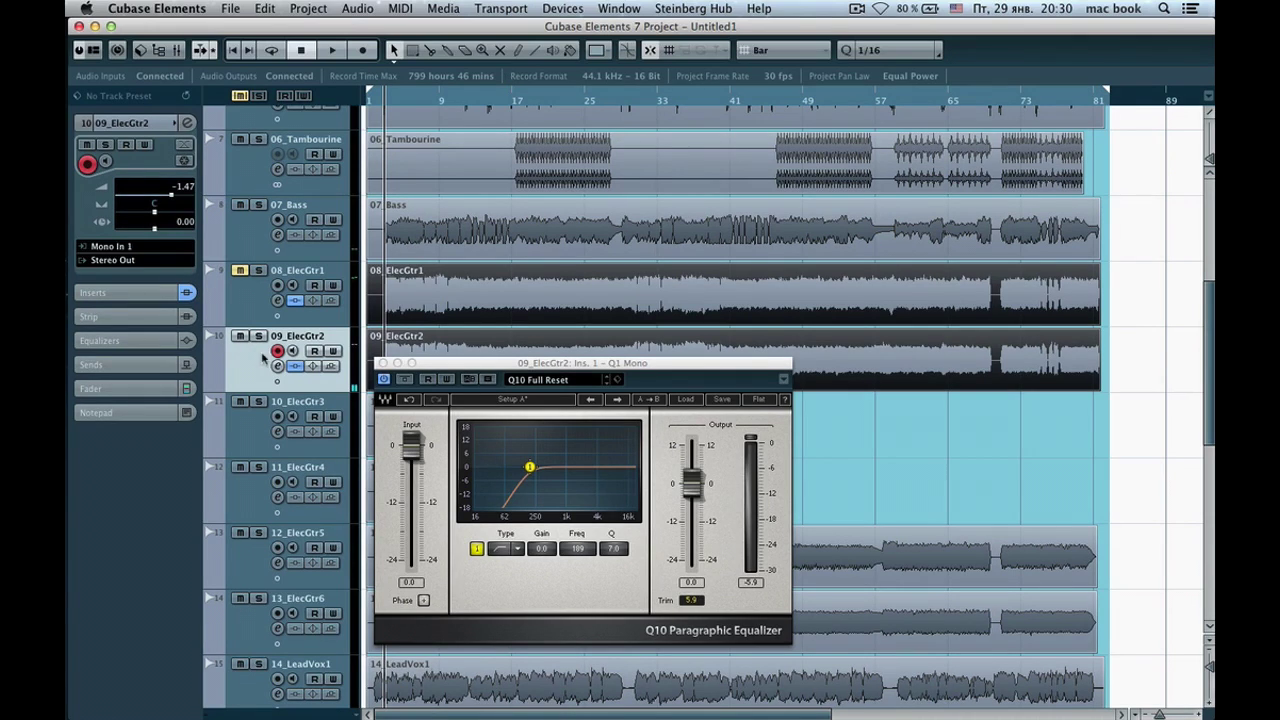
Mute 09_ElecGtr2, unmute 08_ElecGtr1, close the equalizer window, and audition 08_ElecGtr1 alone of the pair
left_click(240, 336)
left_click(240, 270)
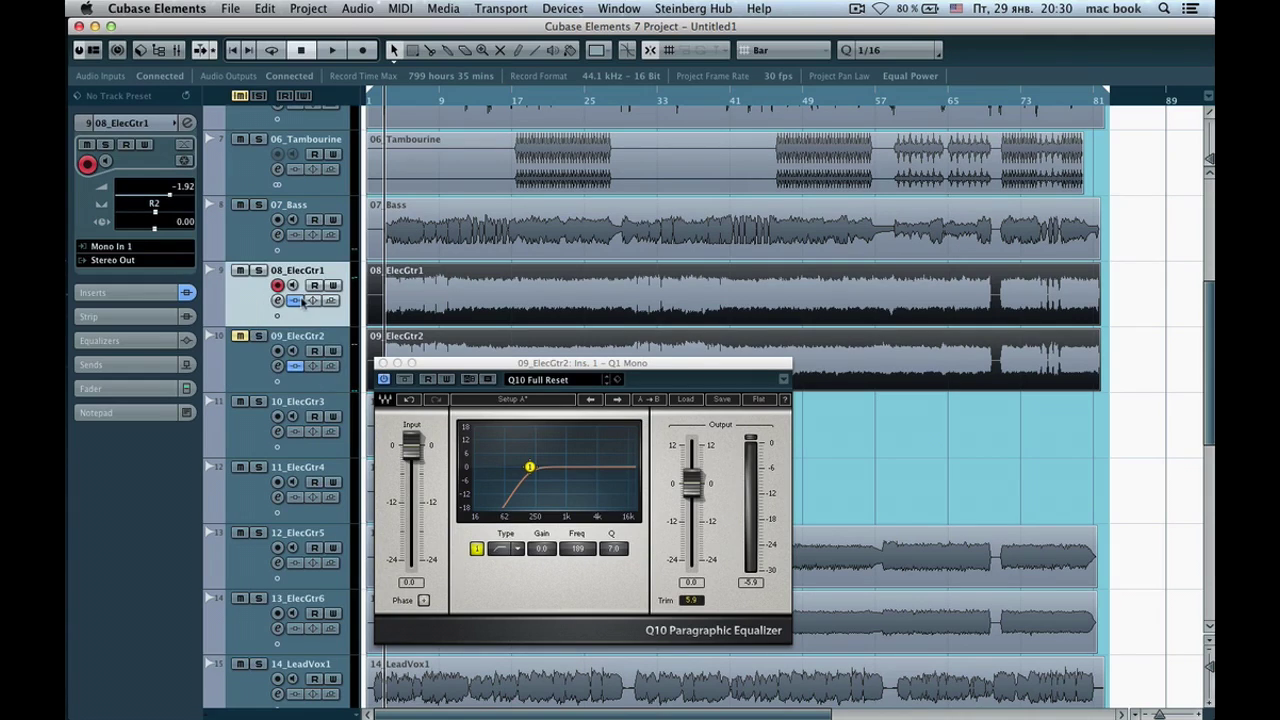
left_click(382, 364)
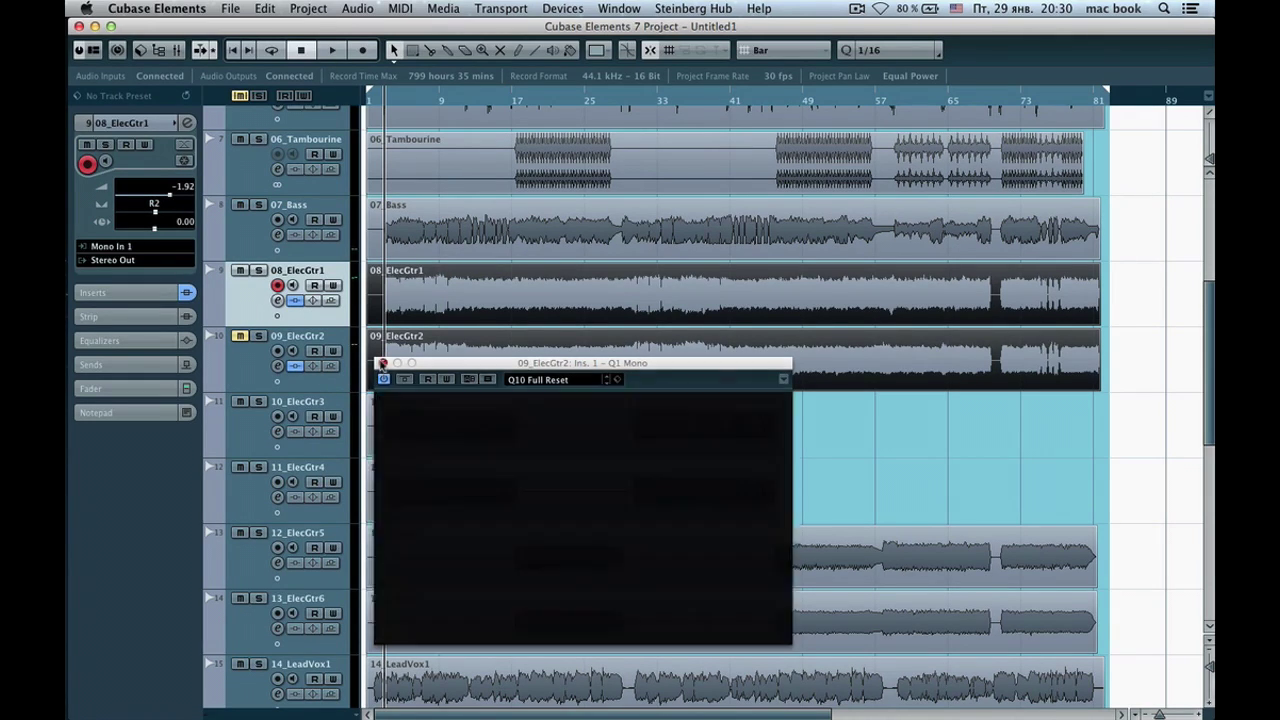
left_click(332, 50)
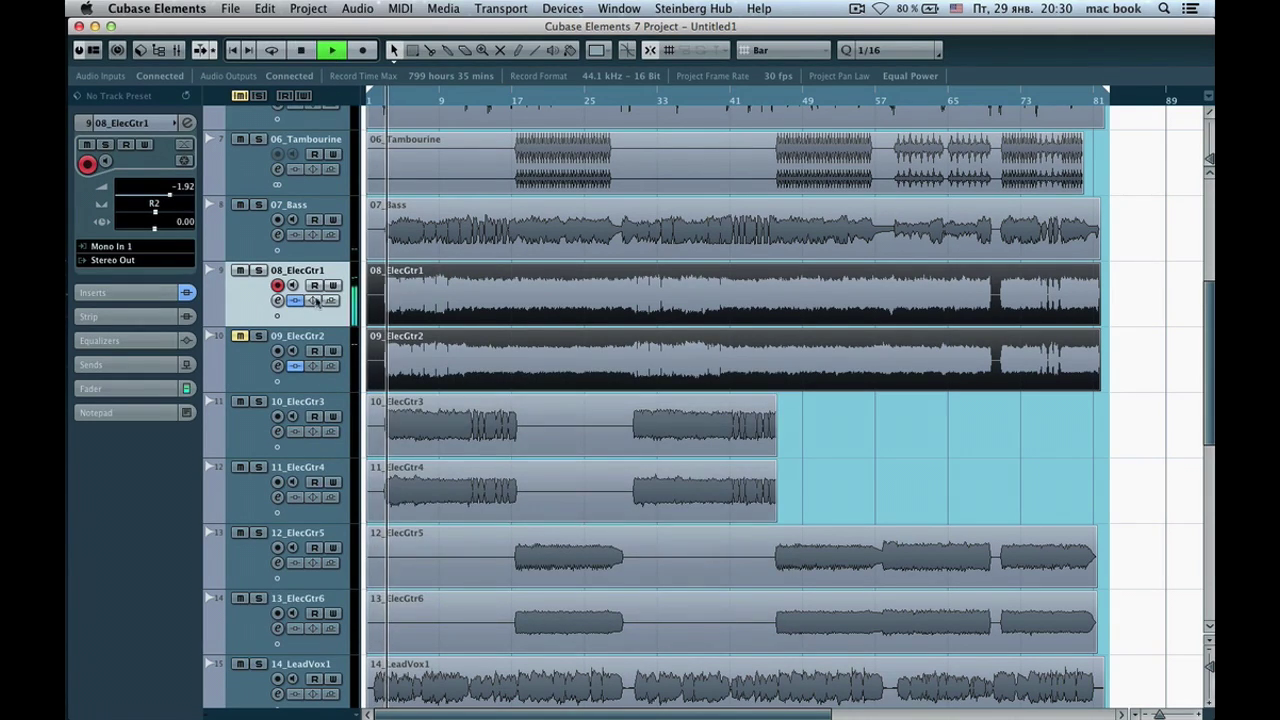
left_click(300, 50)
Swap the guitar mutes so that 09_ElecGtr2 plays while 08_ElecGtr1 is silent, and audition 09_ElecGtr2
left_click(247, 340)
left_click(240, 270)
left_click(240, 336)
left_click(332, 50)
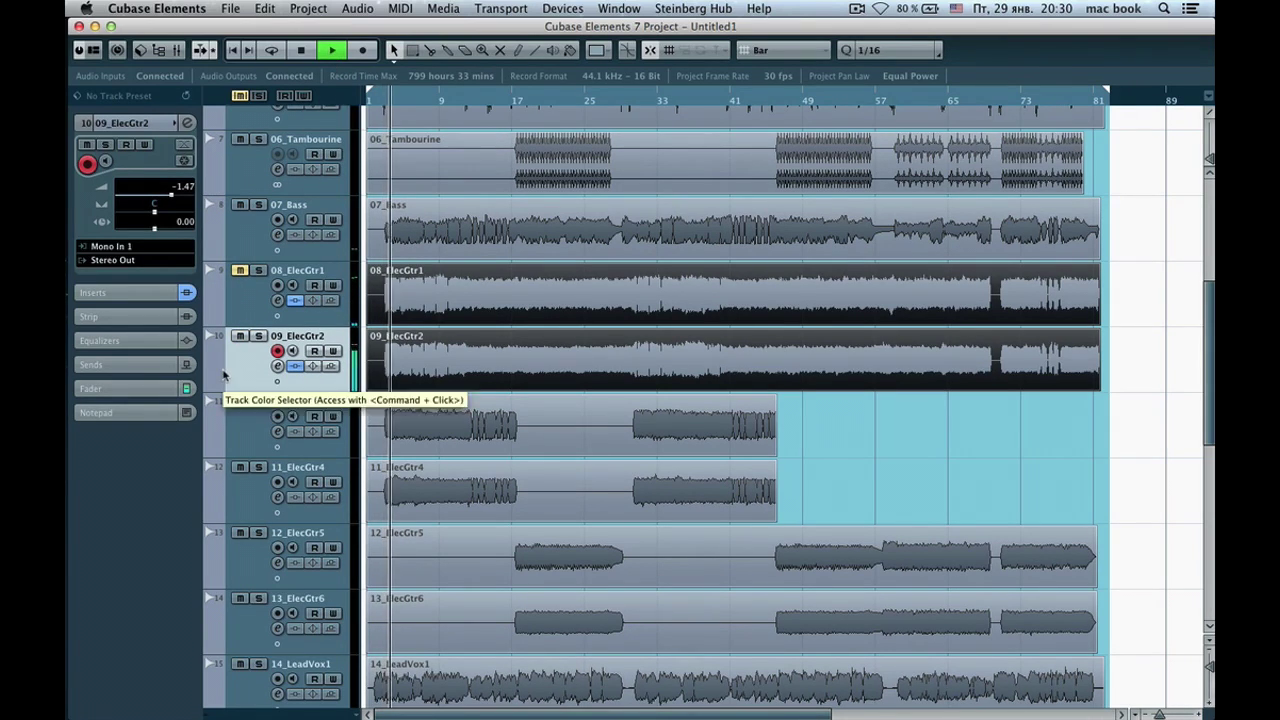
left_click(304, 52)
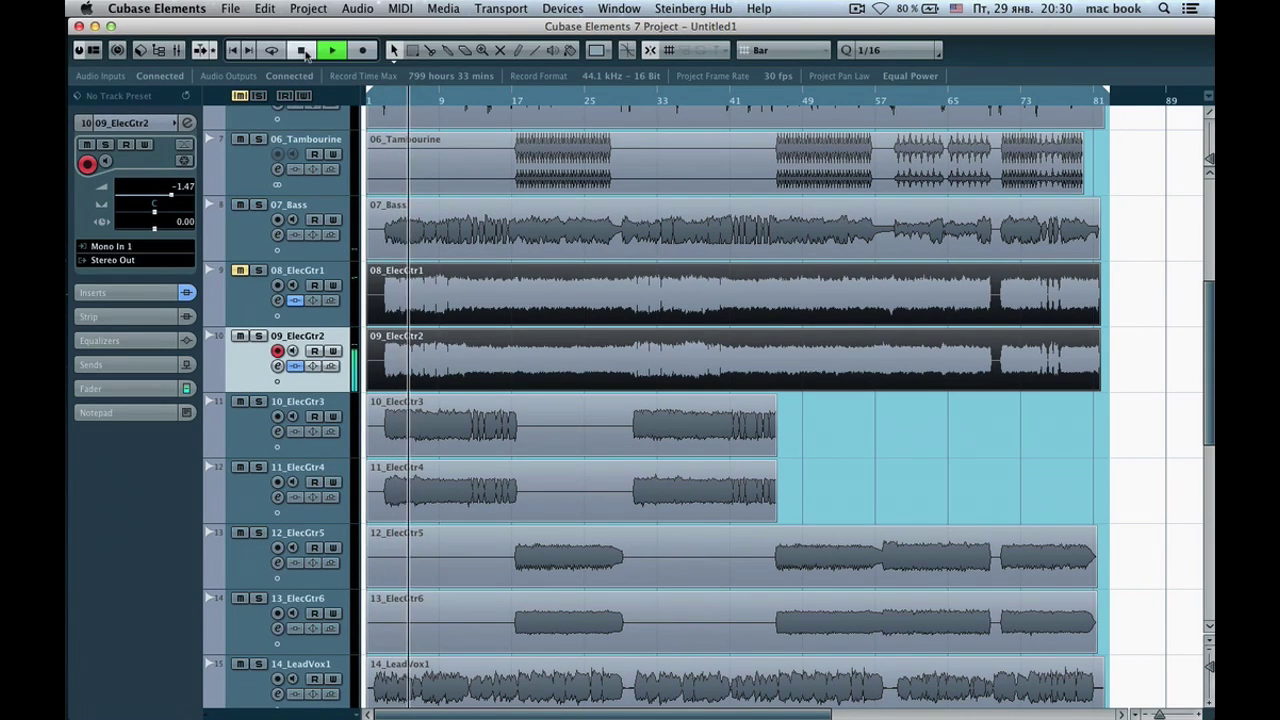
Unmute 08_ElecGtr1, mute 09_ElecGtr2, and select the 08_ElecGtr1 track
left_click(240, 271)
left_click(240, 338)
left_click(245, 307)
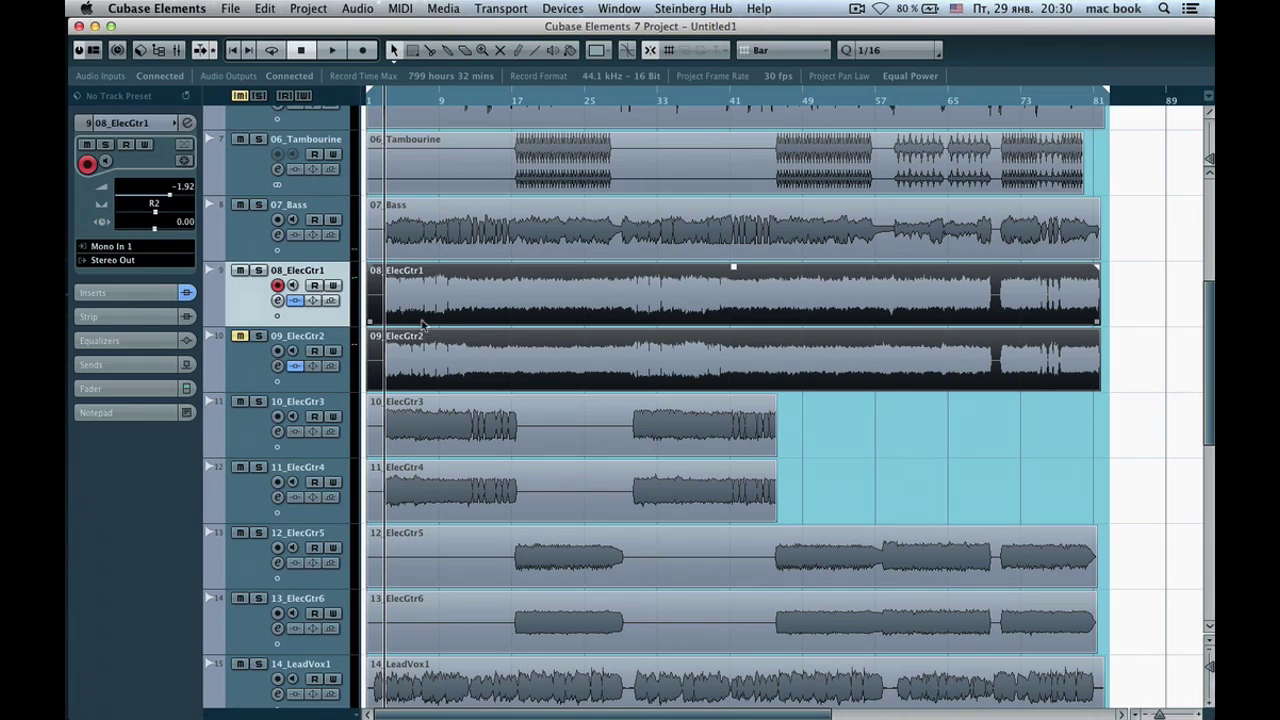
Load the stock Compressor from Dynamics in the second insert slot of 08_ElecGtr1 and turn off its automatic make-up gain
left_click(120, 293)
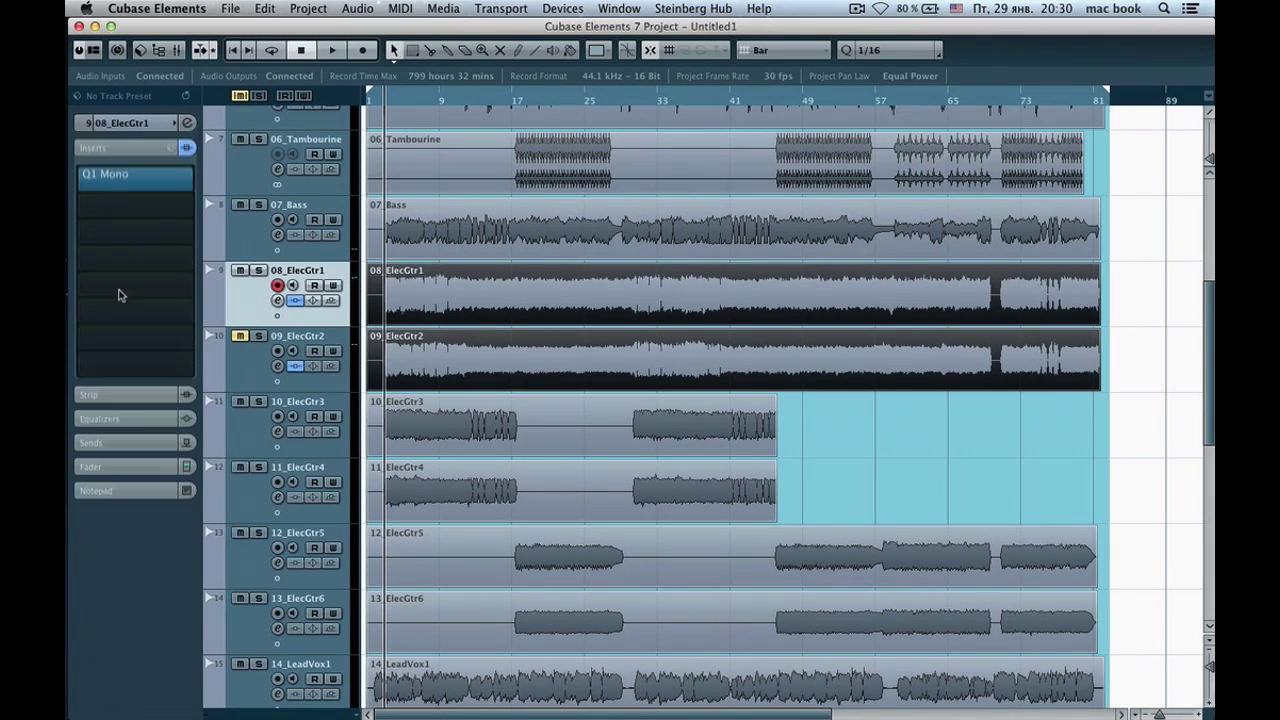
left_click(117, 205)
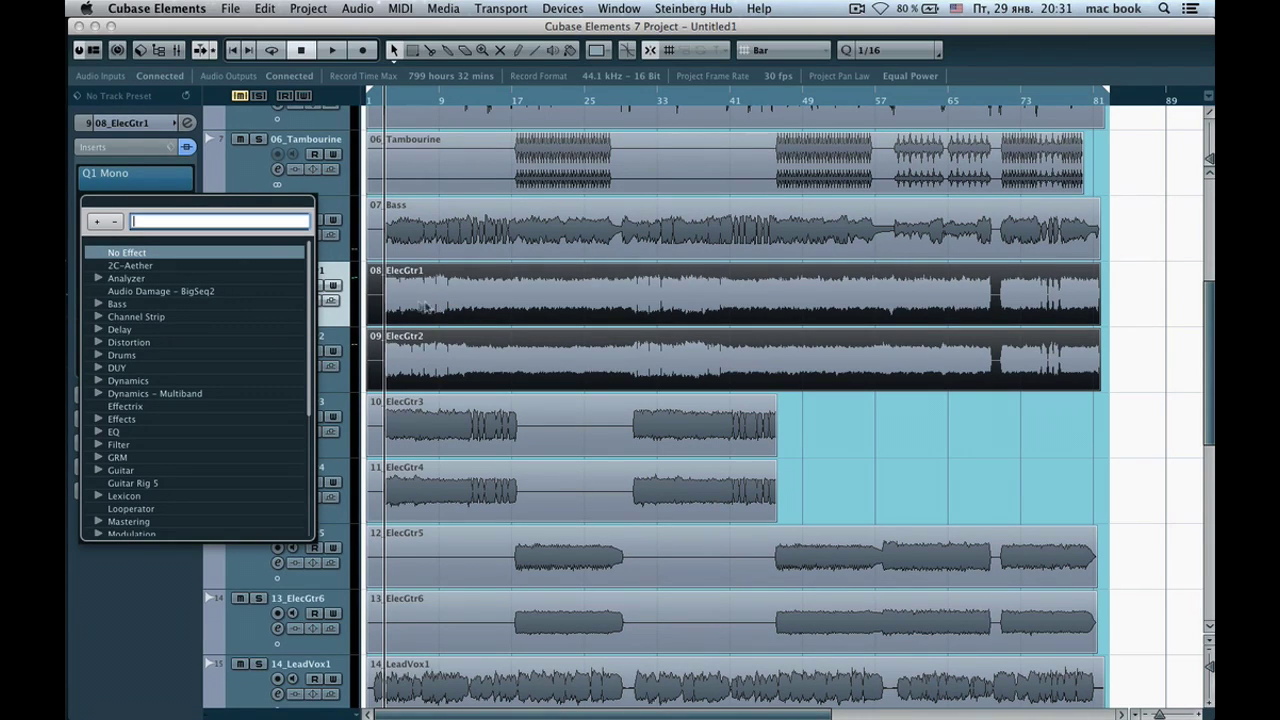
left_click(101, 385)
scroll(168, 420, "down", 3)
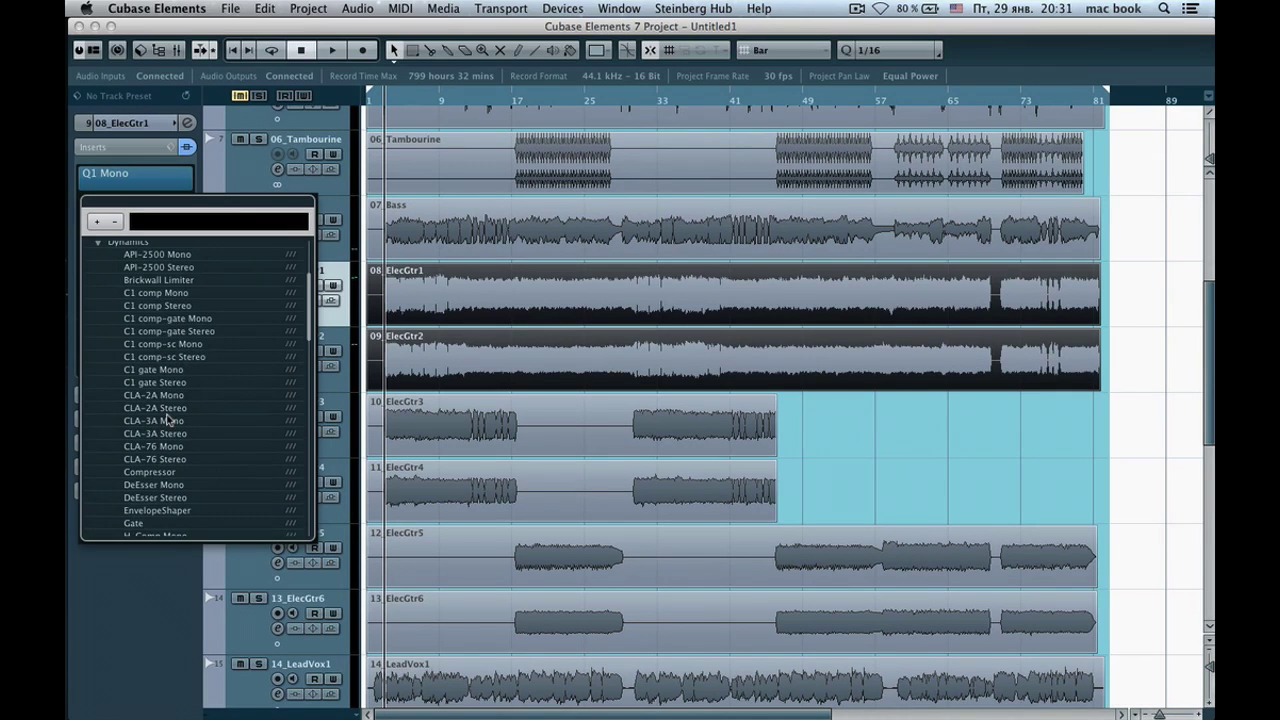
scroll(168, 422, "down", 2)
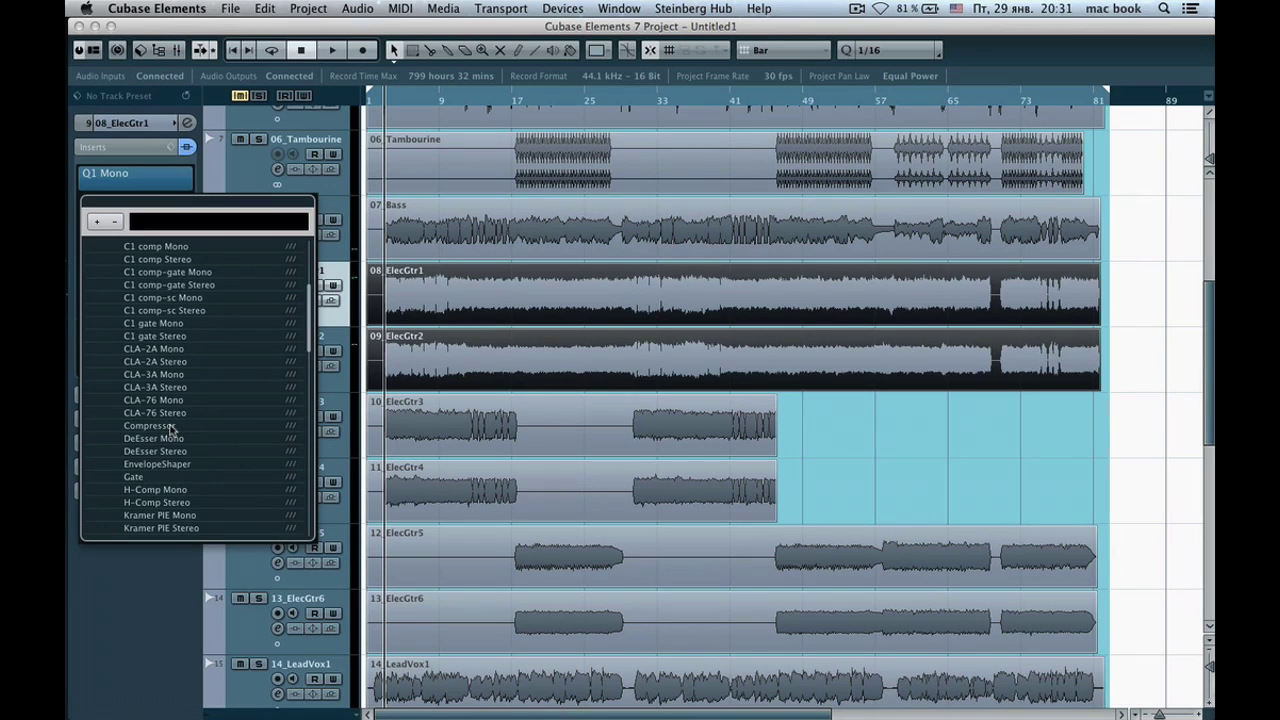
scroll(170, 430, "down", 7)
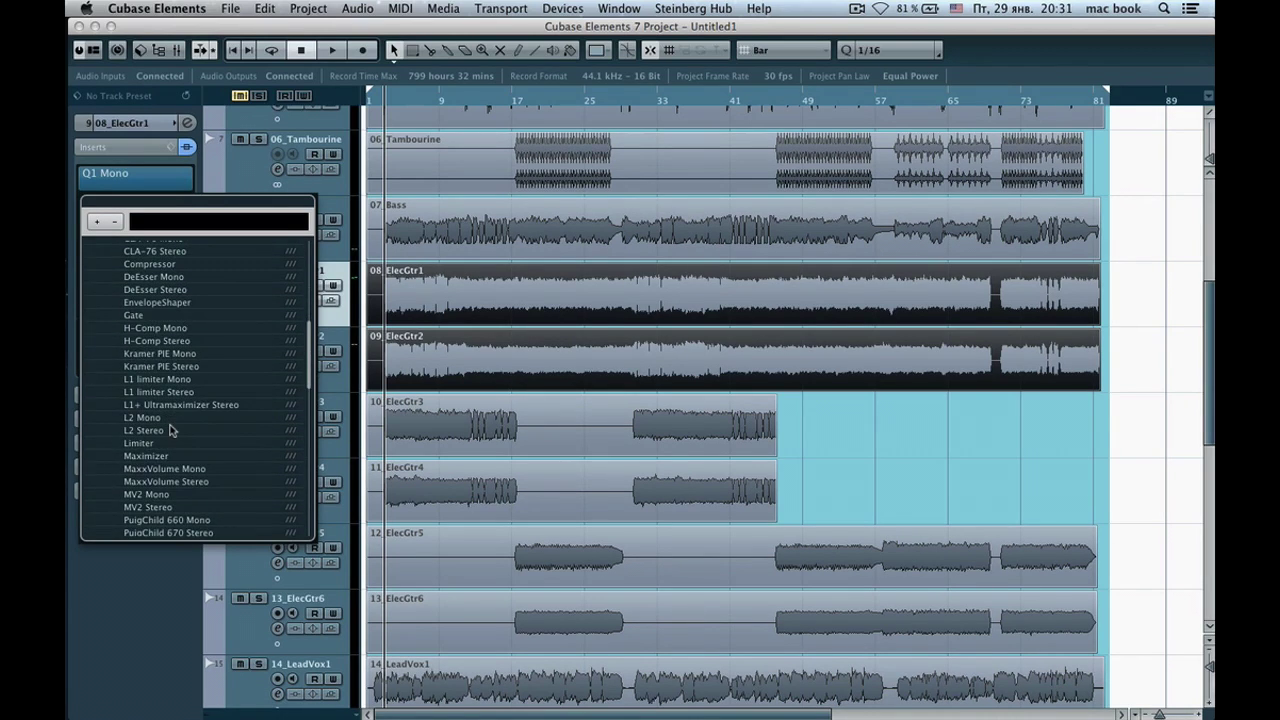
scroll(171, 430, "down", 4)
scroll(171, 430, "up", 12)
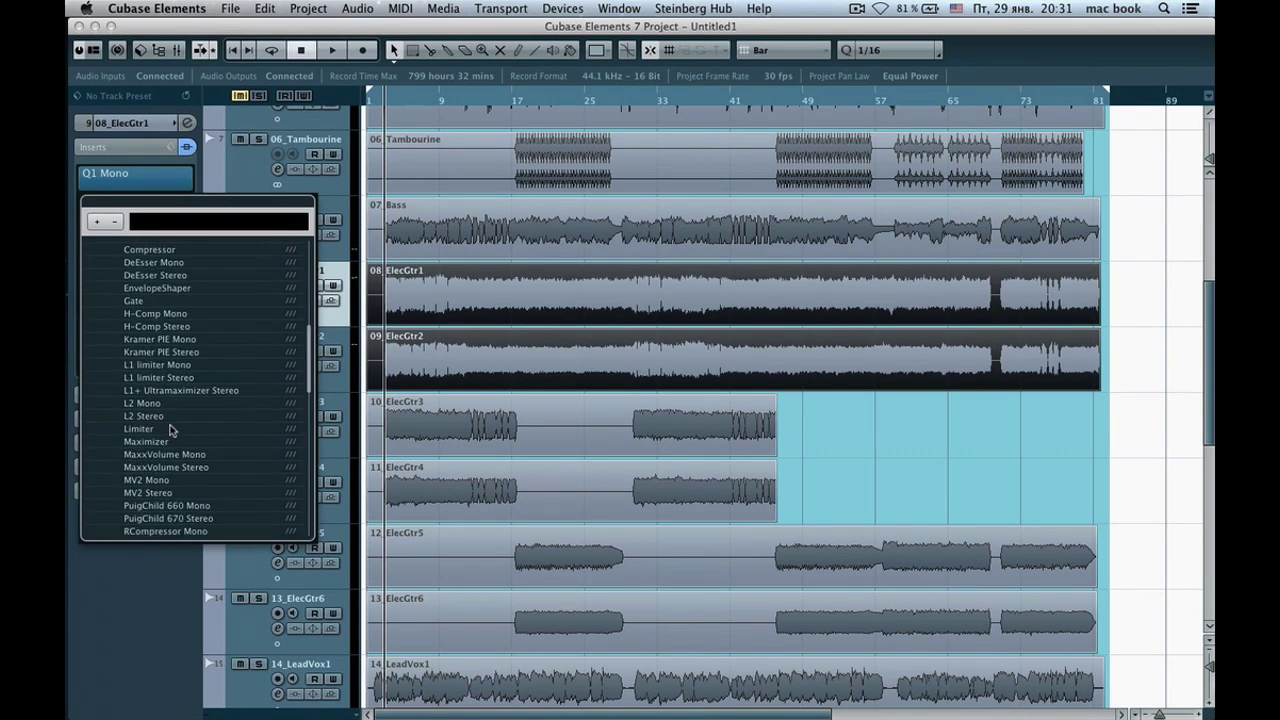
scroll(171, 430, "down", 1)
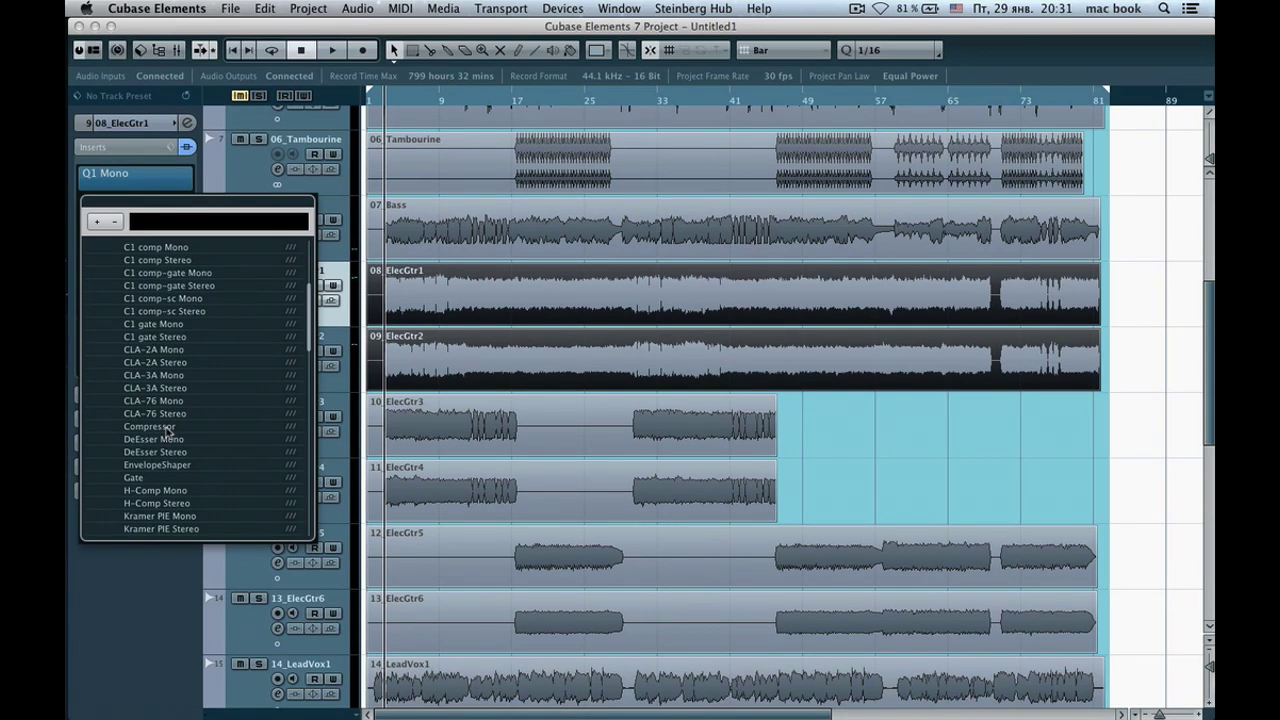
left_click(149, 426)
left_click_drag(634, 153, 533, 380)
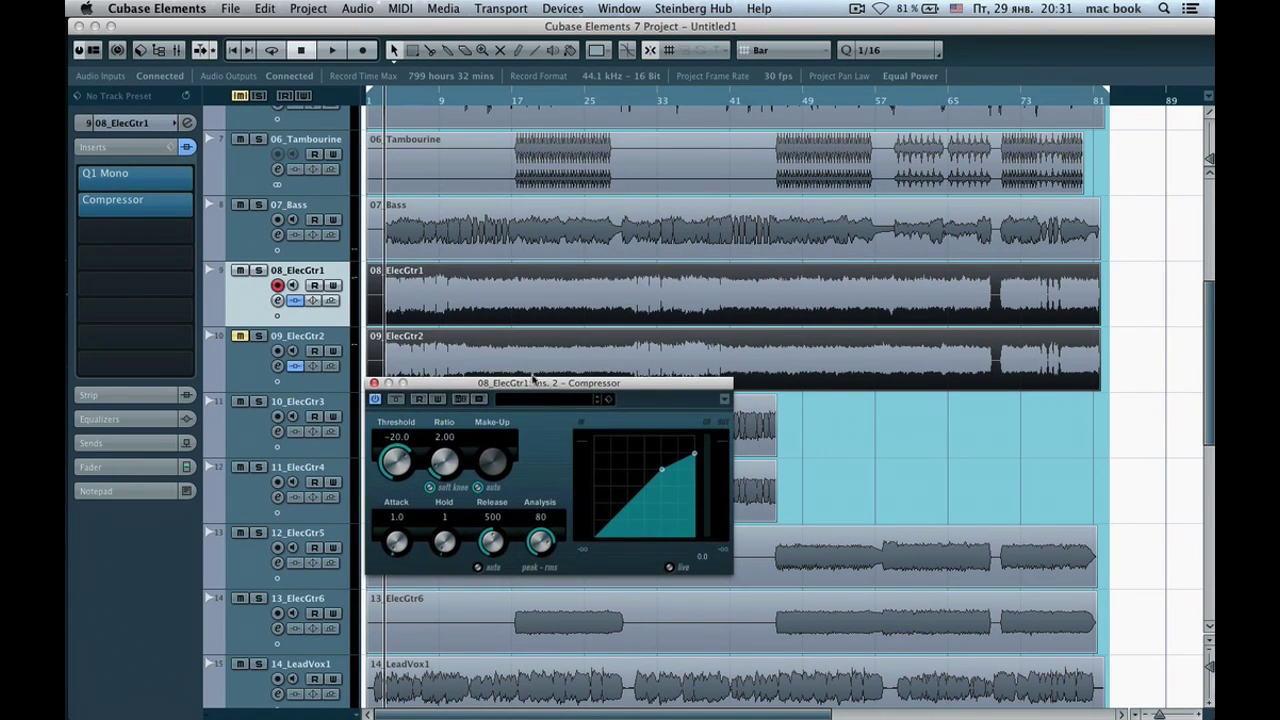
left_click(120, 123)
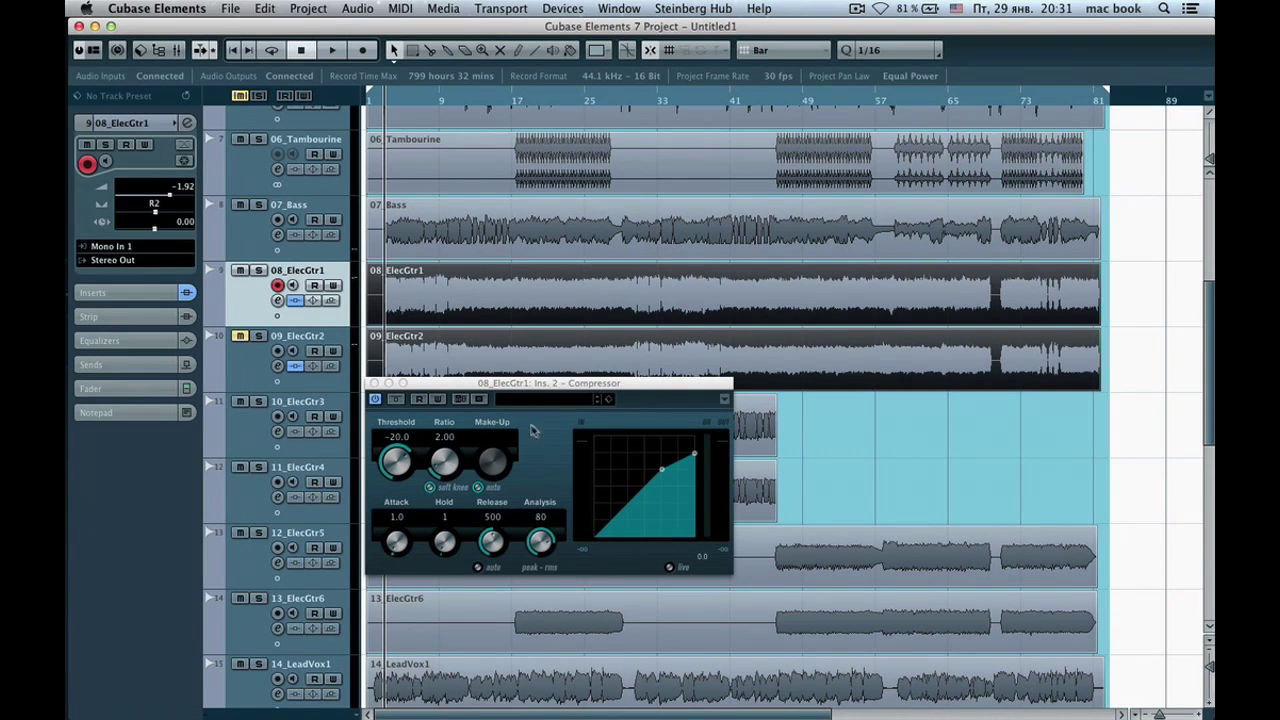
left_click(478, 490)
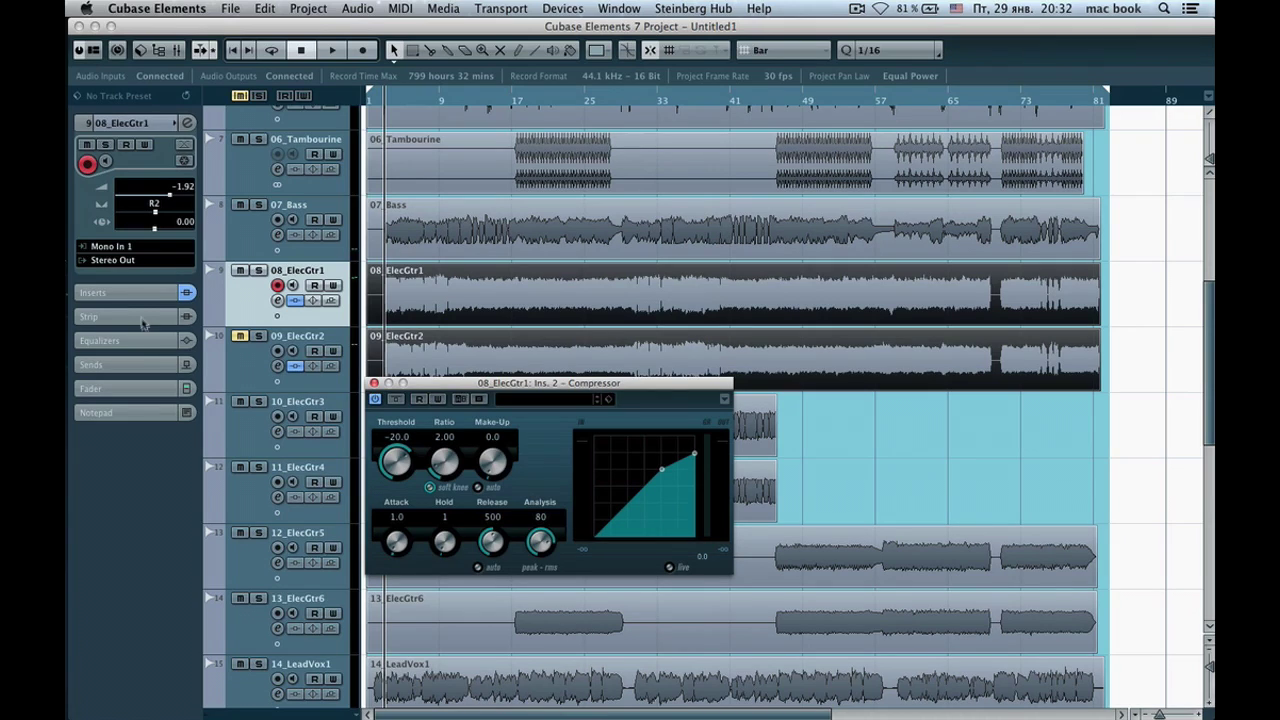
Replace the Compressor in the second insert slot of 08_ElecGtr1 with CLA-3A Mono and move its window below the guitar clips
left_click(115, 296)
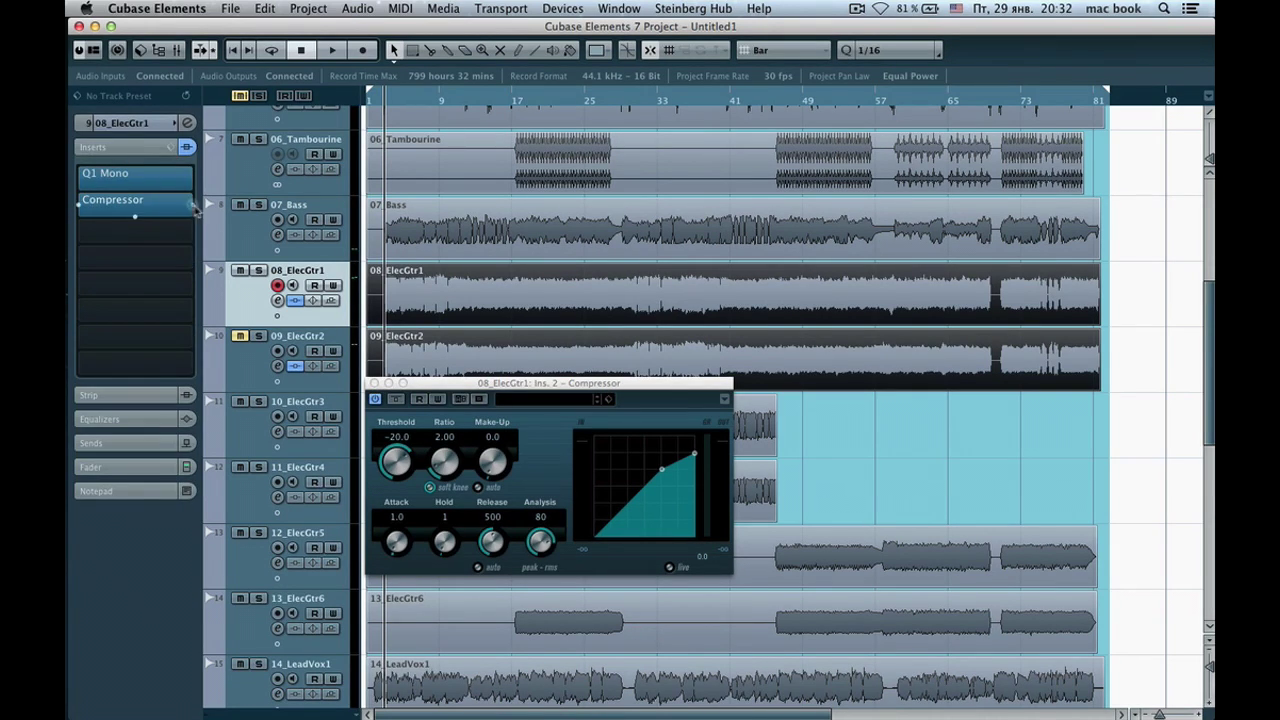
left_click(193, 205)
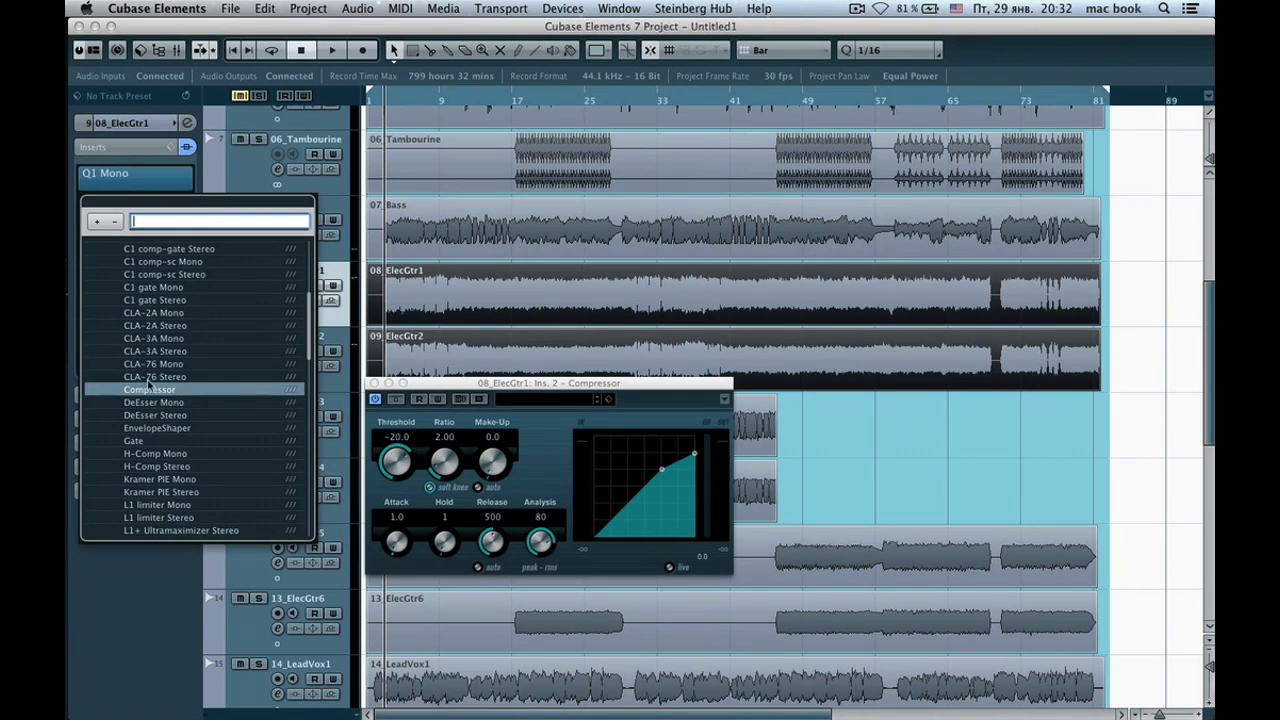
scroll(186, 396, "up", 5)
scroll(186, 394, "down", 3)
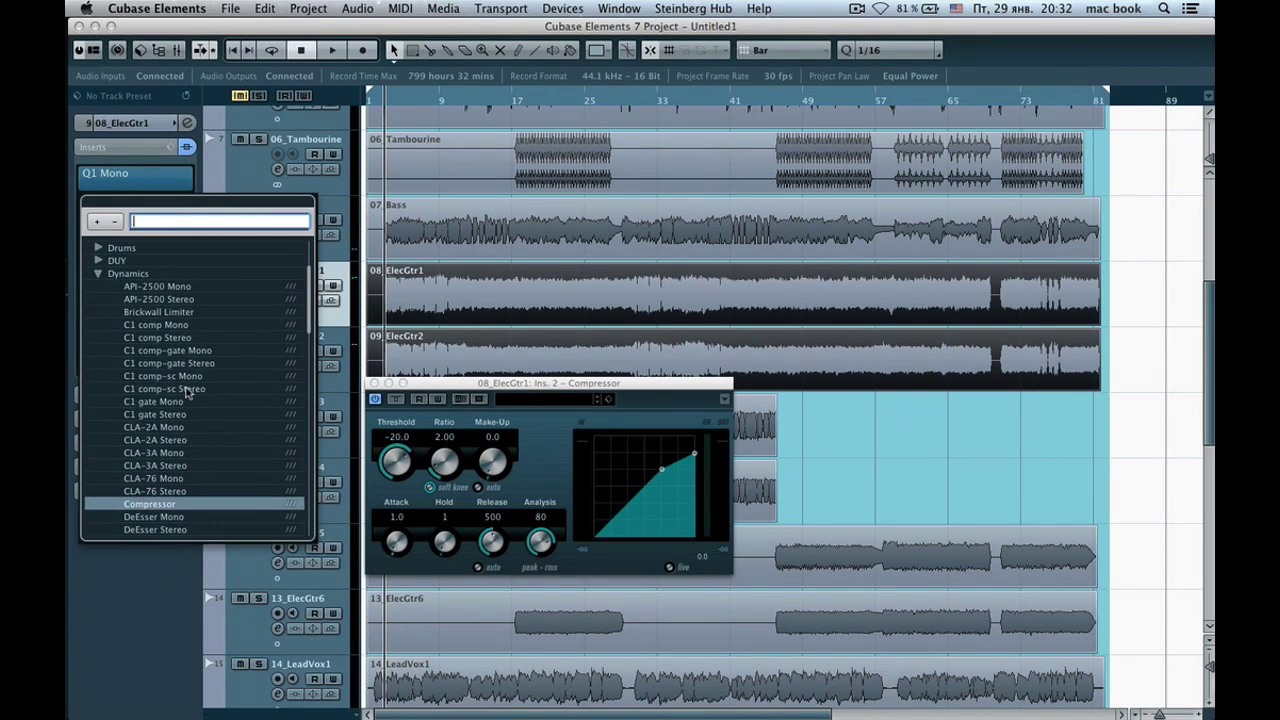
scroll(186, 394, "down", 4)
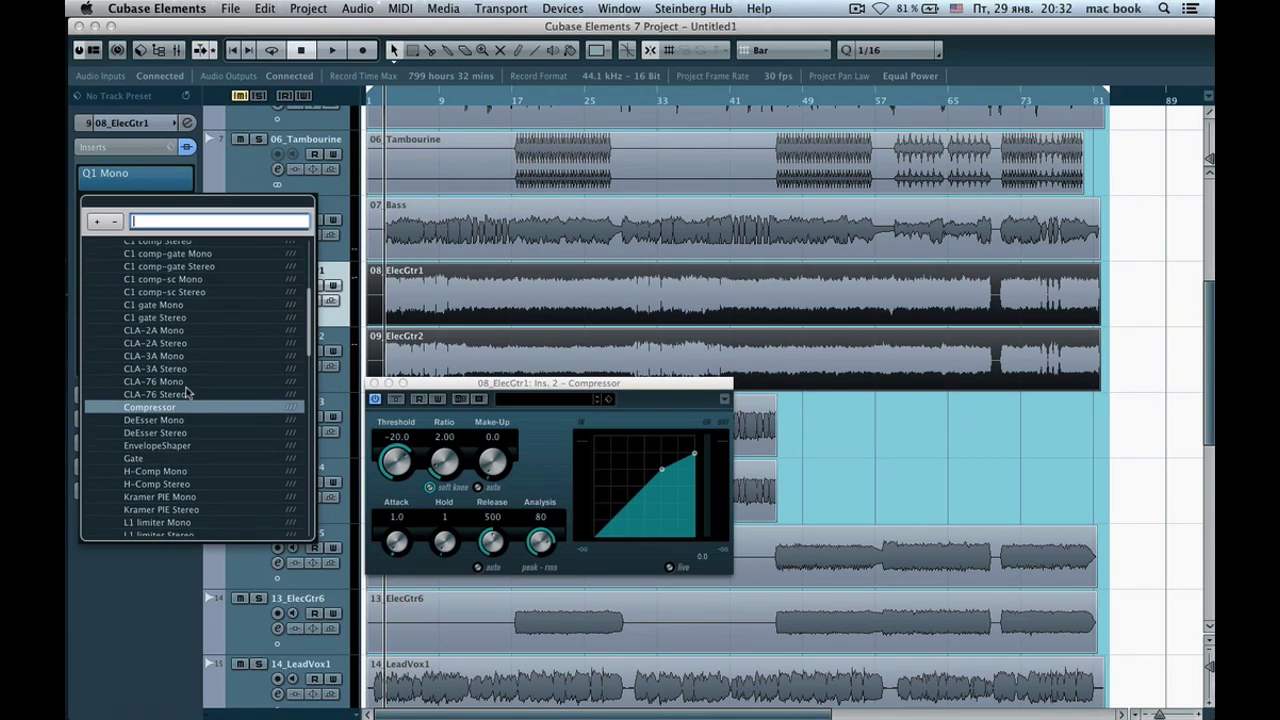
scroll(186, 394, "down", 3)
scroll(186, 394, "up", 5)
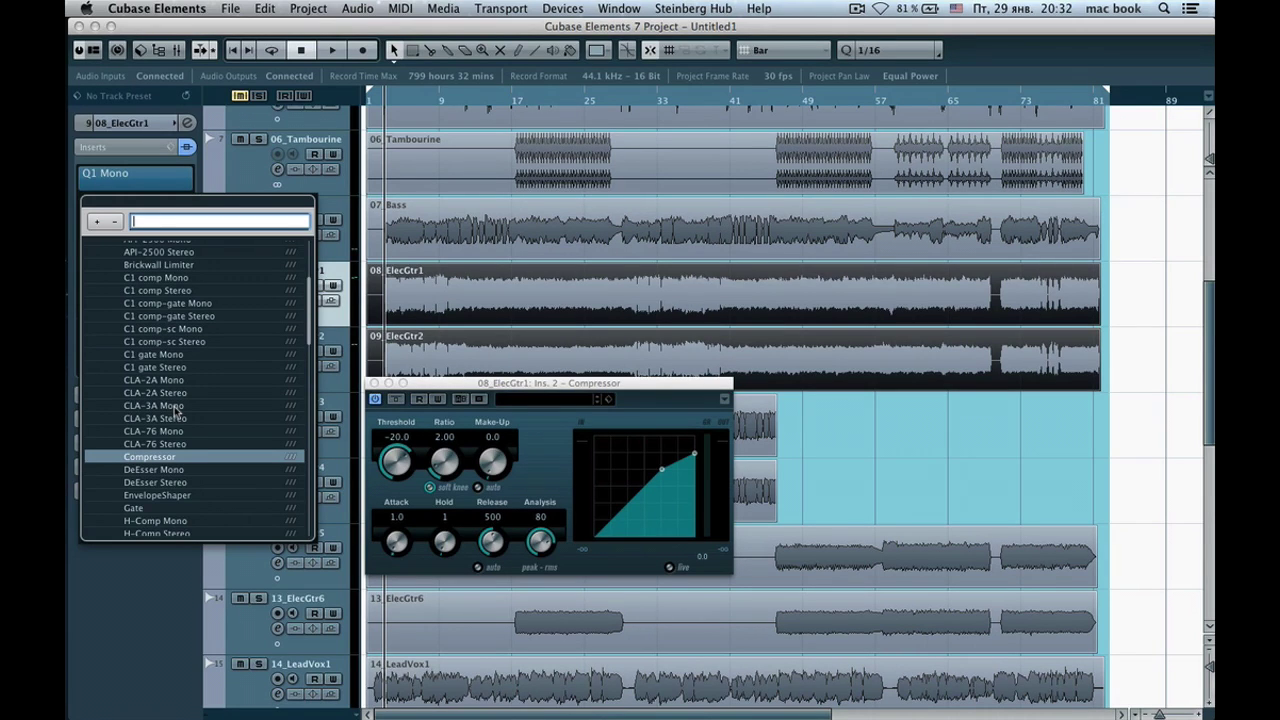
left_click(174, 407)
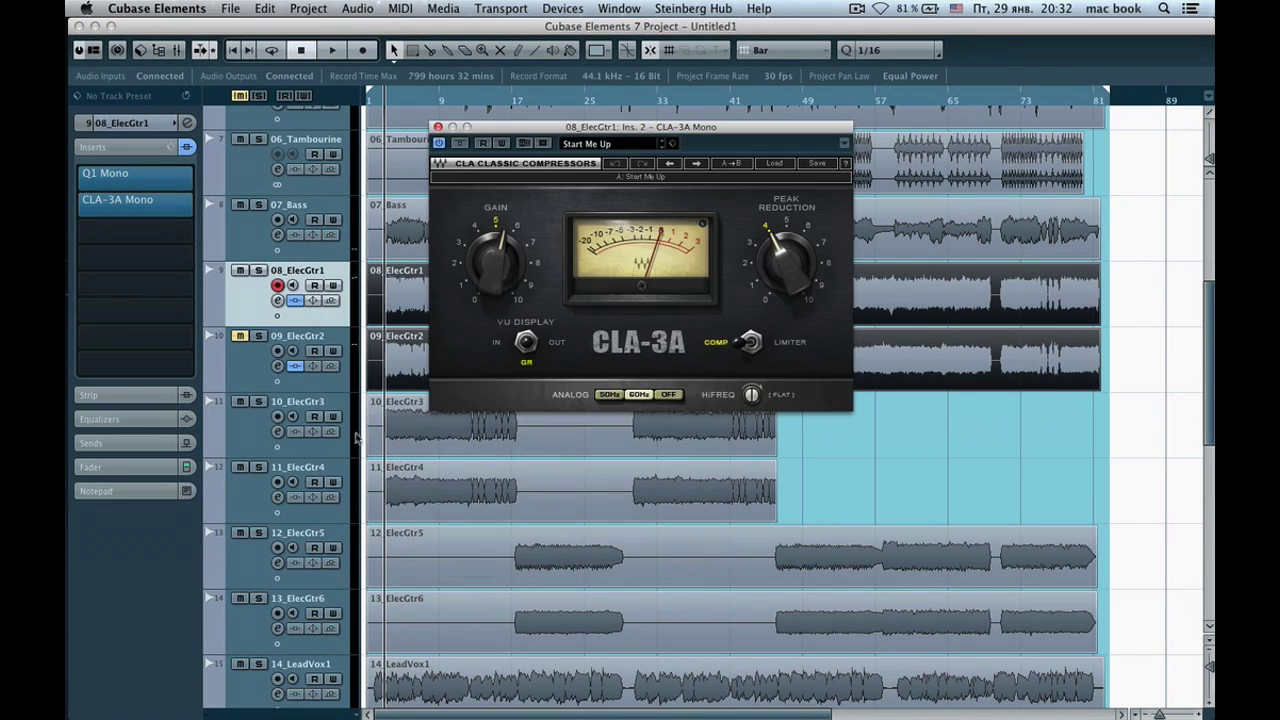
left_click_drag(545, 160, 497, 380)
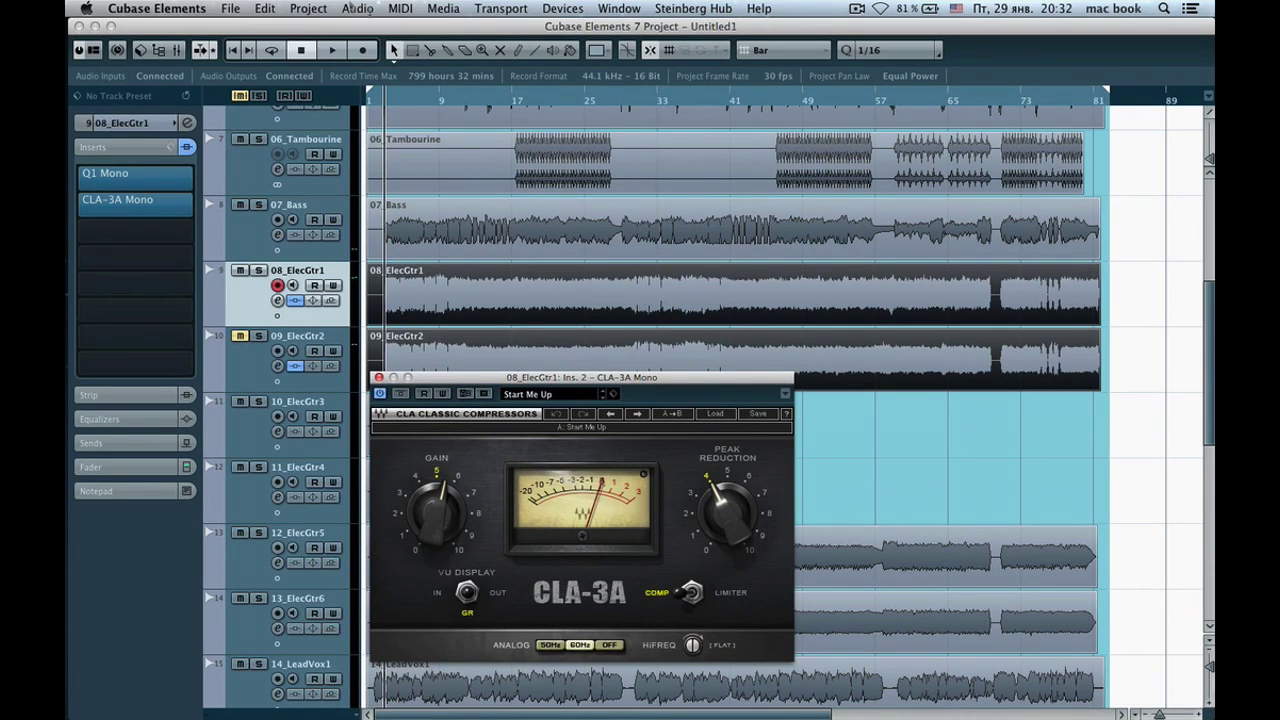
Play 08_ElecGtr1, raise the CLA-3A peak reduction to about 5, and stop playback
left_click(172, 122)
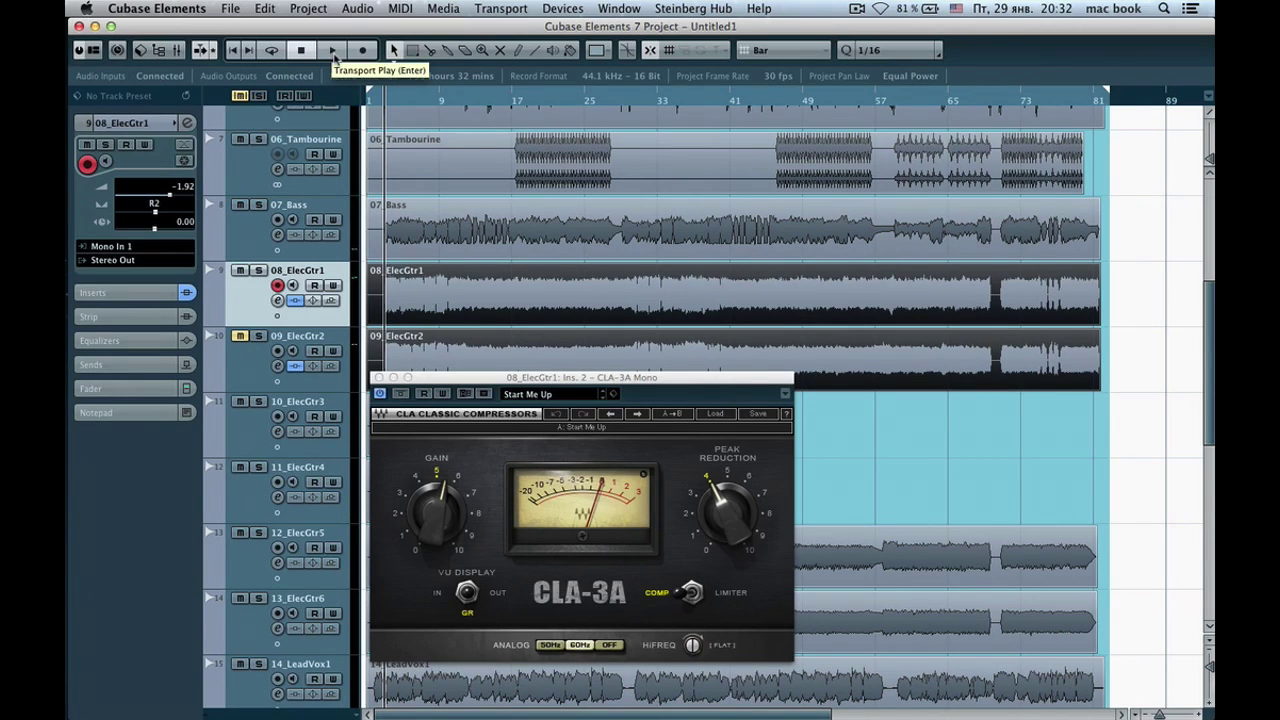
left_click(333, 52)
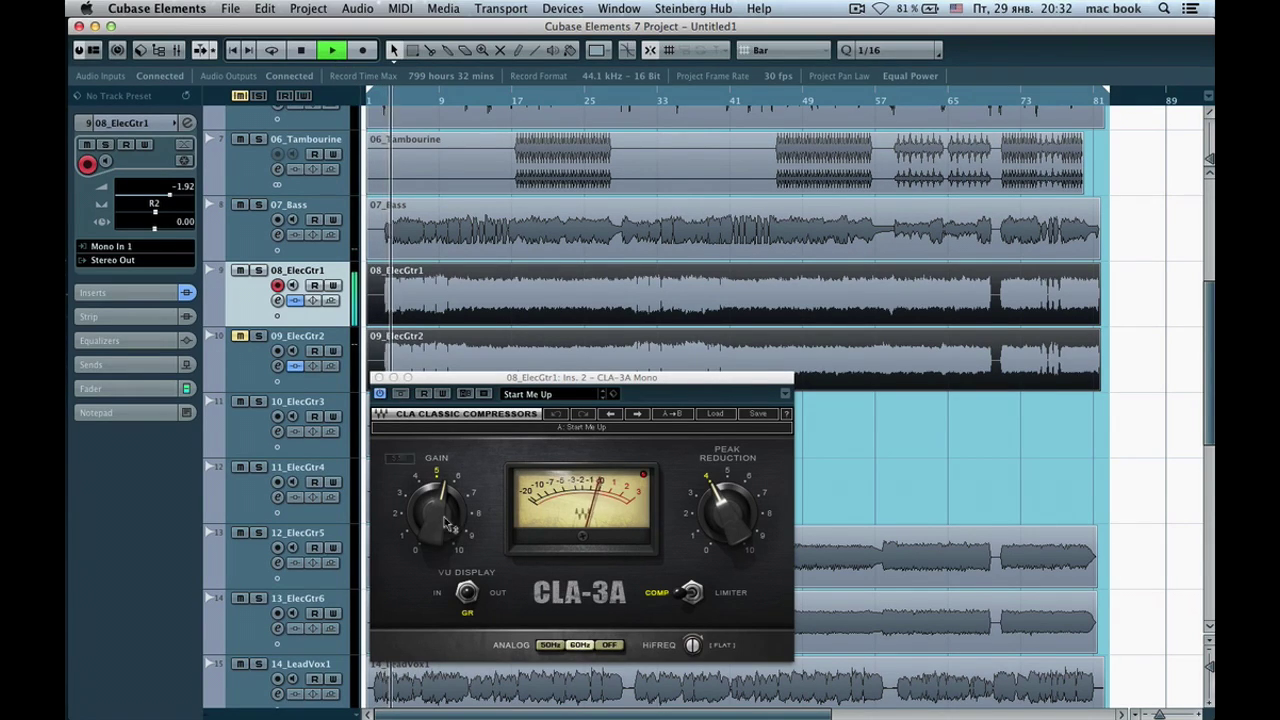
mouse_move(730, 513)
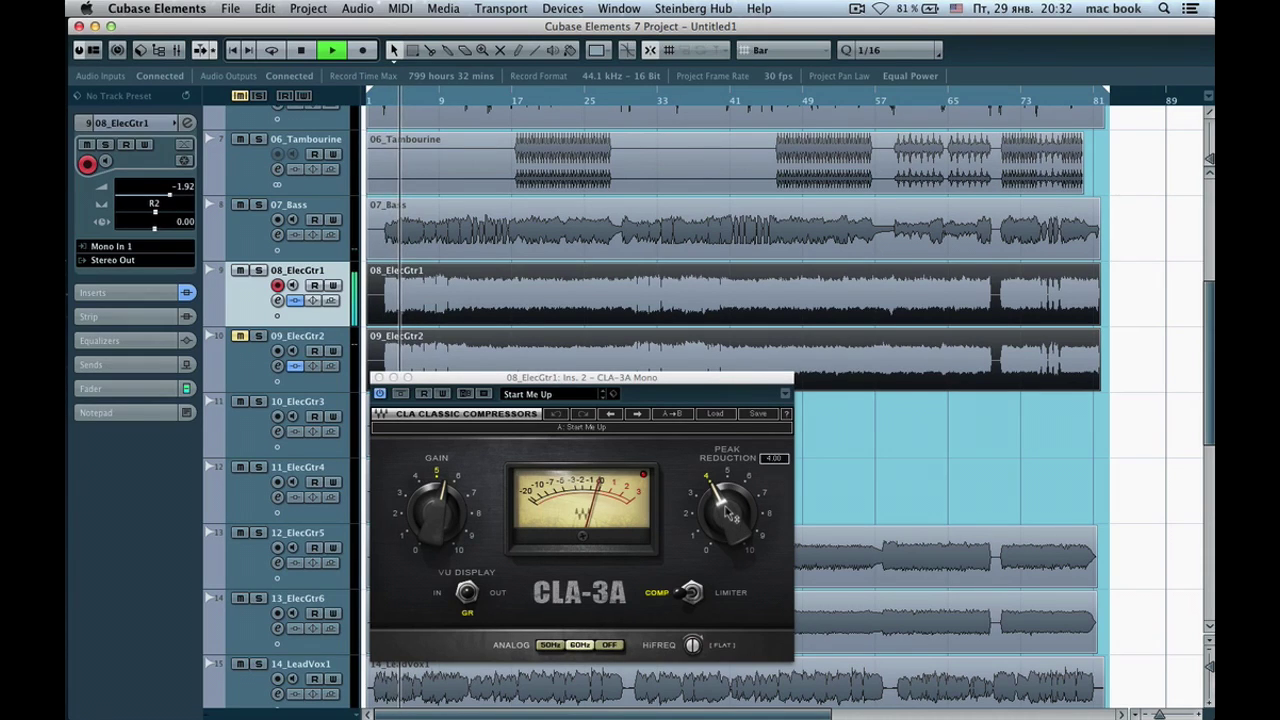
left_click(730, 513)
left_click_drag(730, 513, 730, 496)
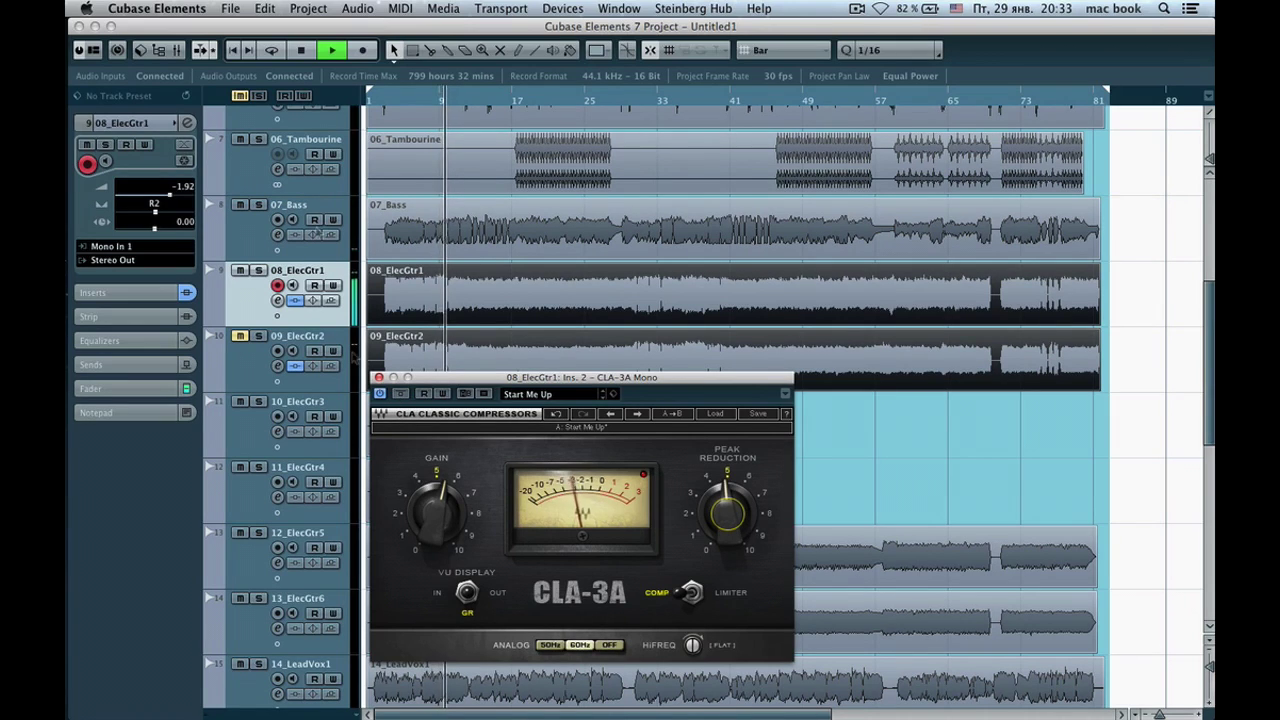
key("space")
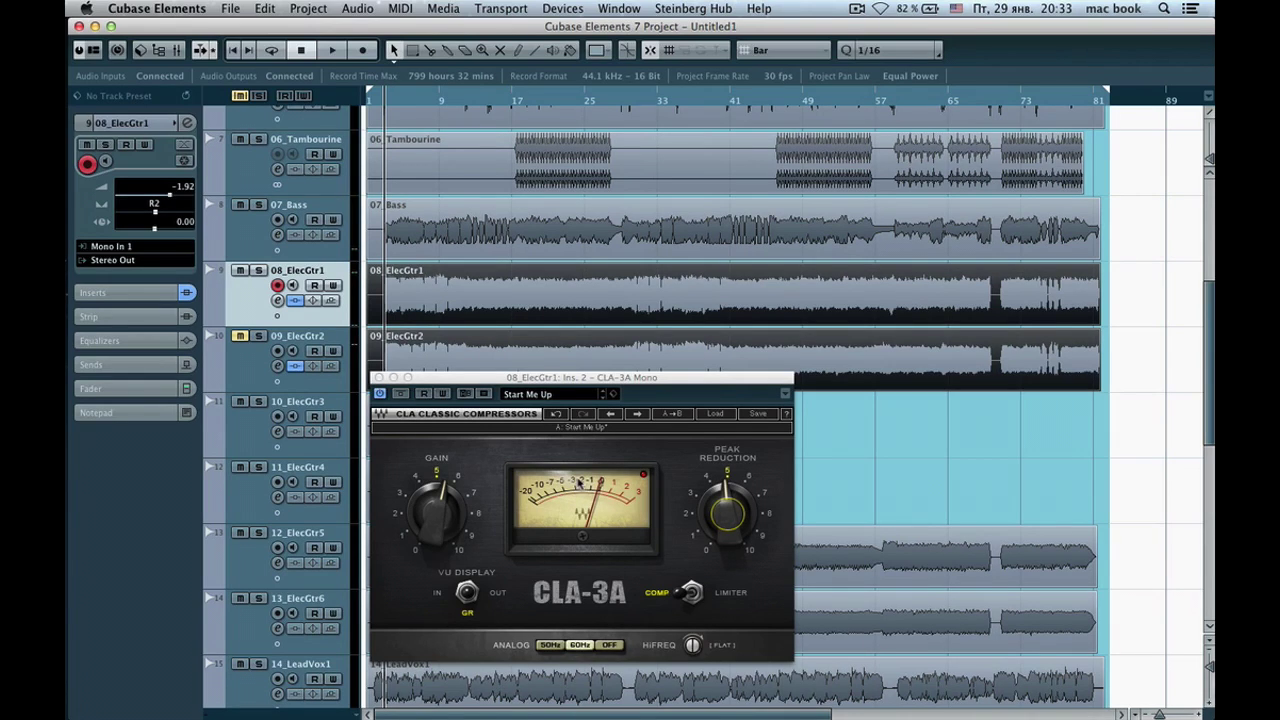
Close the CLA-3A Mono window and reopen it from the second insert slot of 08_ElecGtr1
mouse_move(430, 514)
mouse_move(738, 508)
left_click(375, 377)
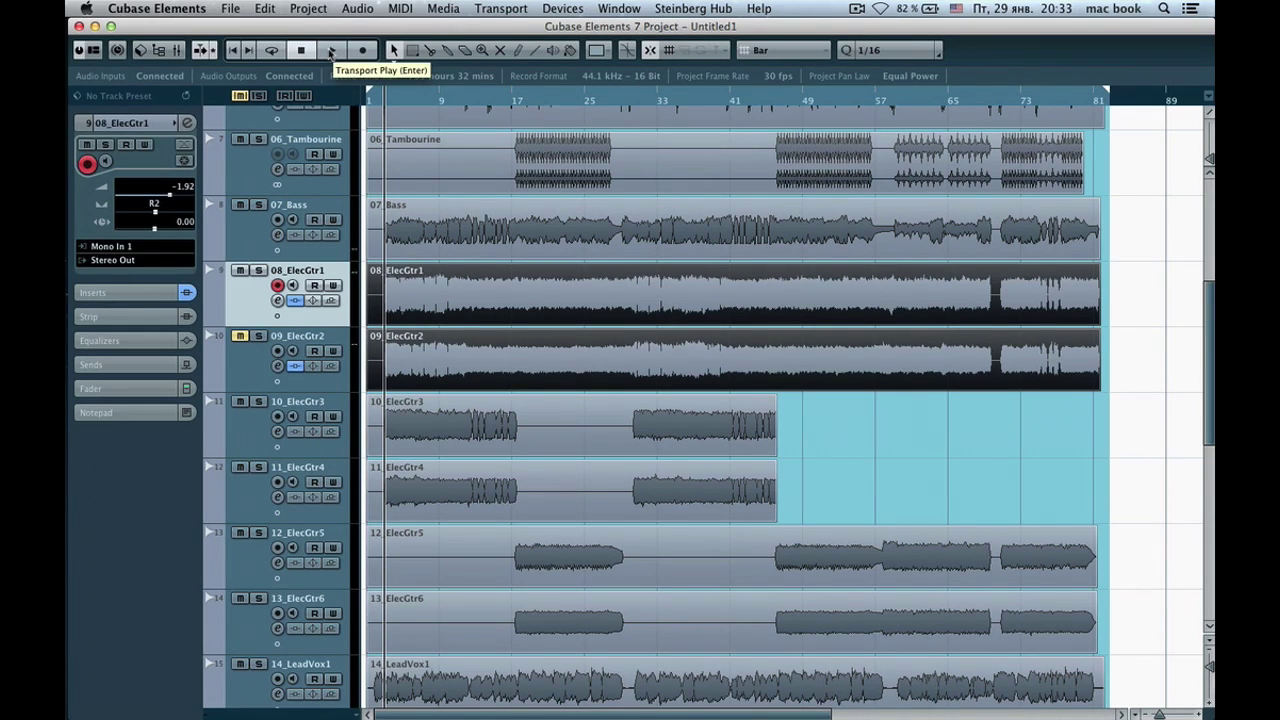
left_click(130, 292)
left_click(126, 207)
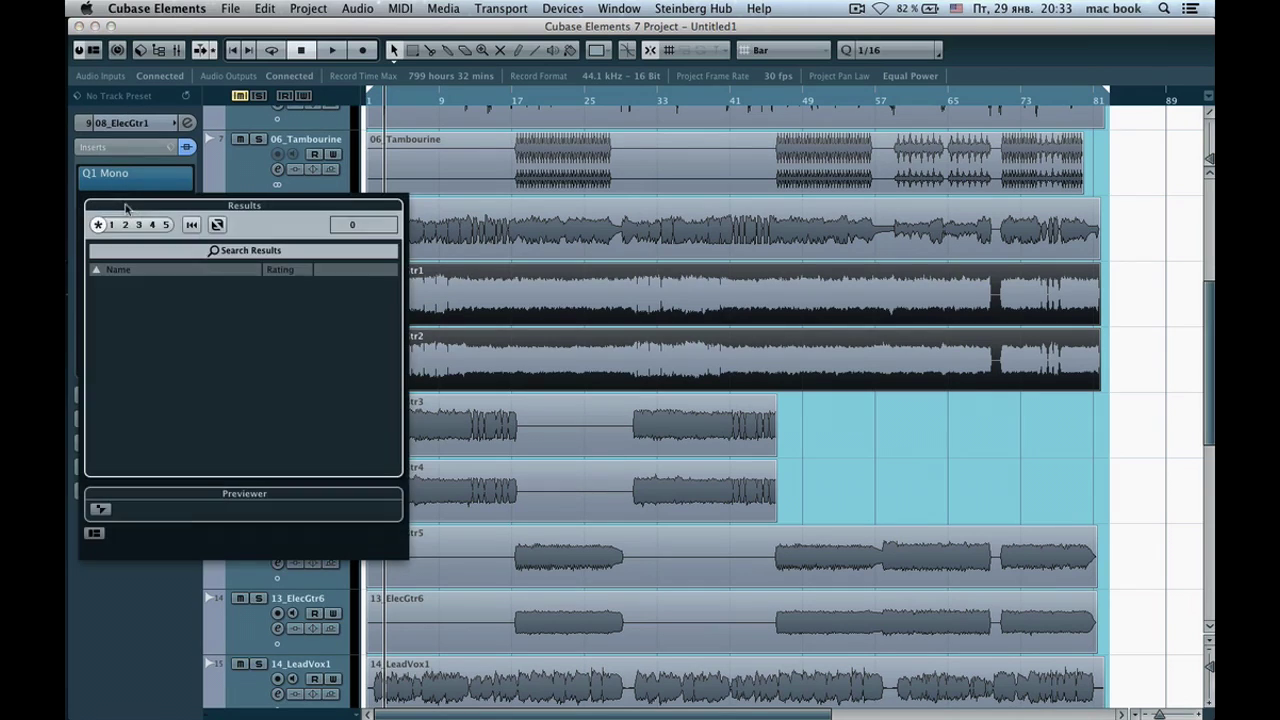
left_click(127, 125)
left_click(120, 124)
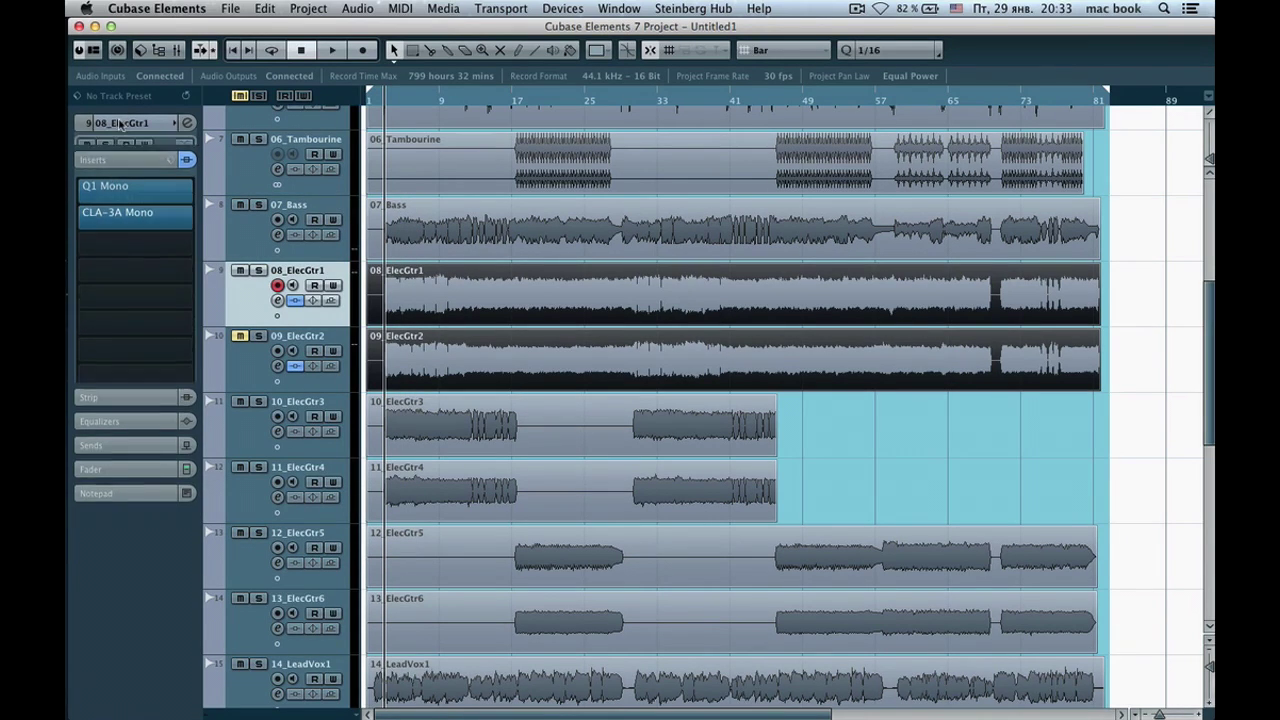
left_click(127, 293)
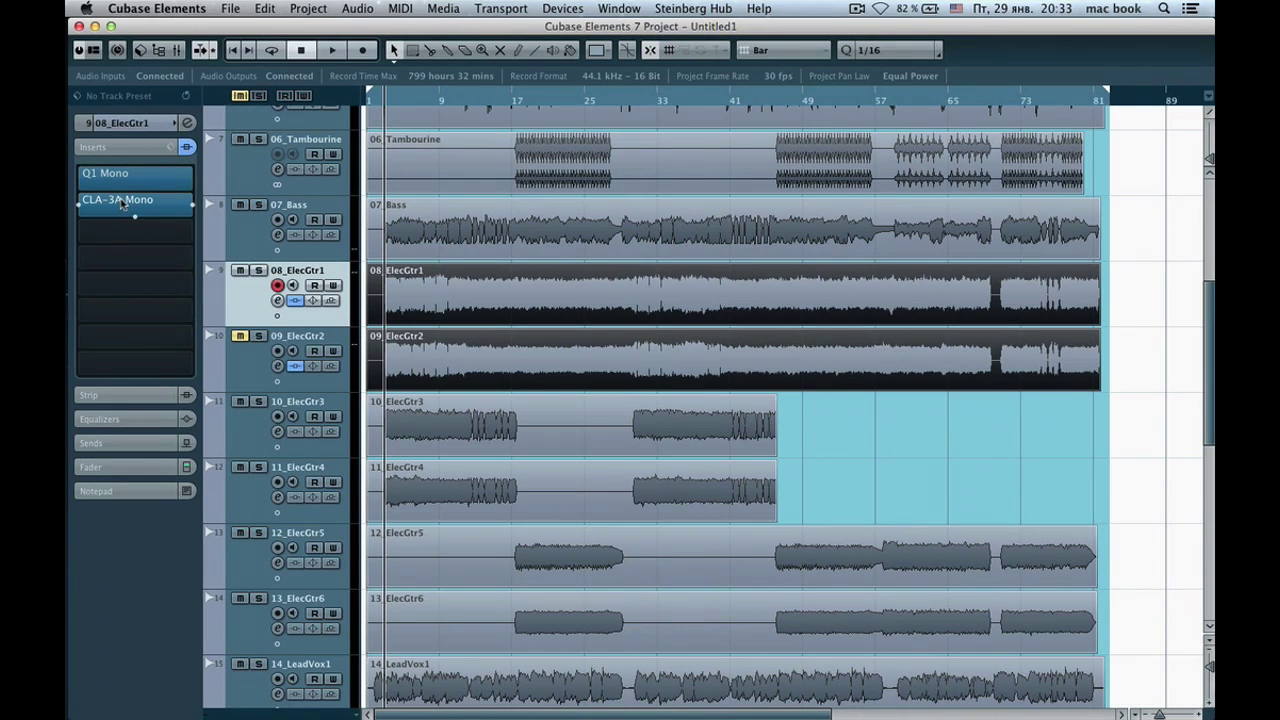
left_click(120, 201)
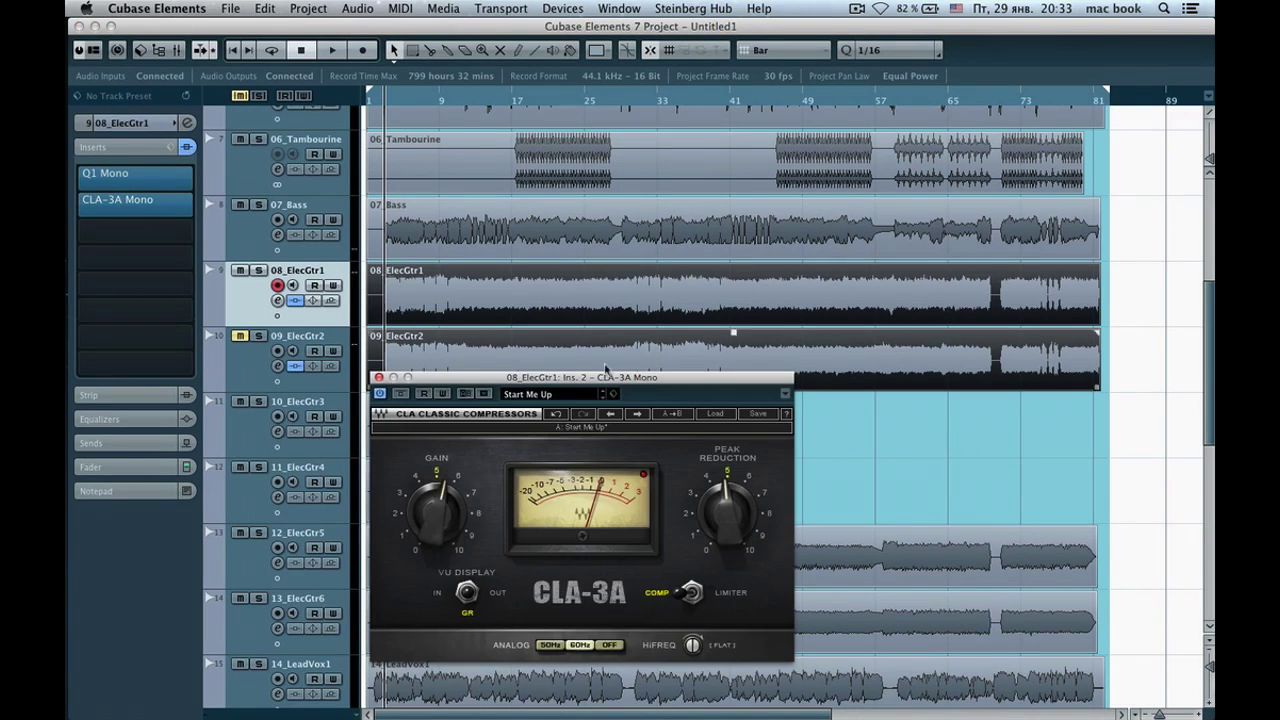
Audition 08_ElecGtr1 with CLA-3A Mono bypassed and active to compare the levels
left_click(331, 52)
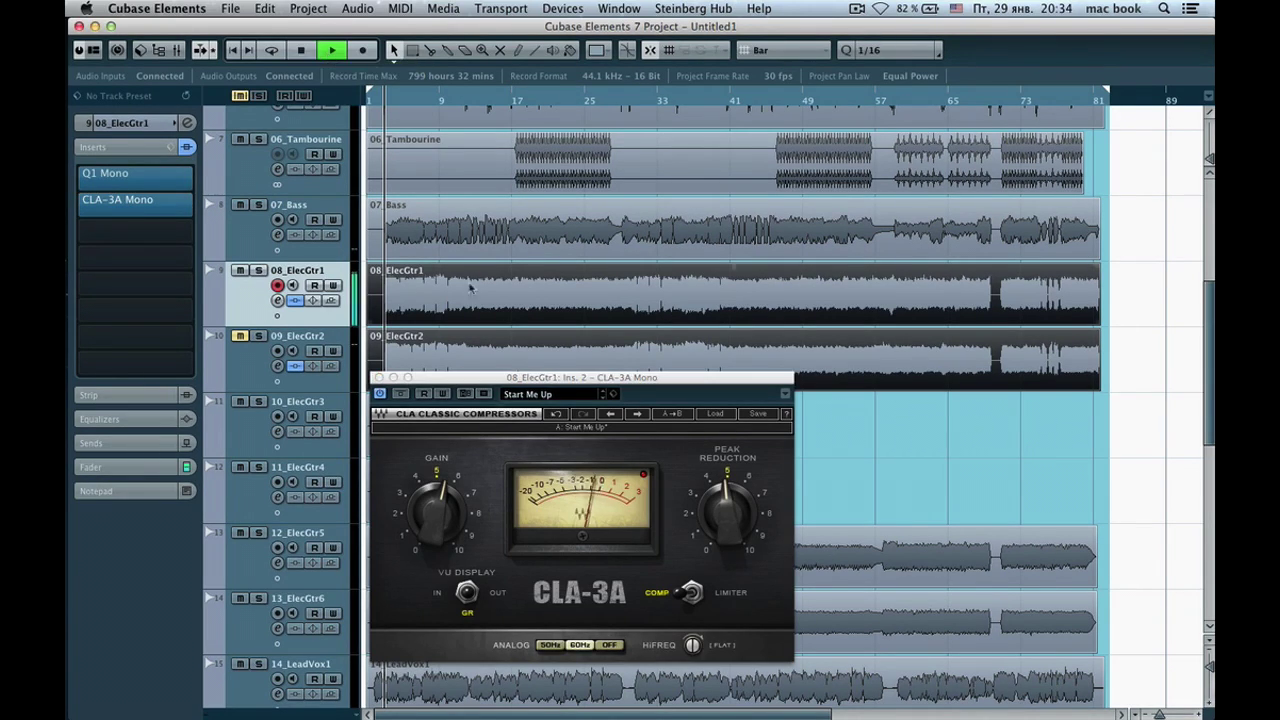
left_click(401, 394)
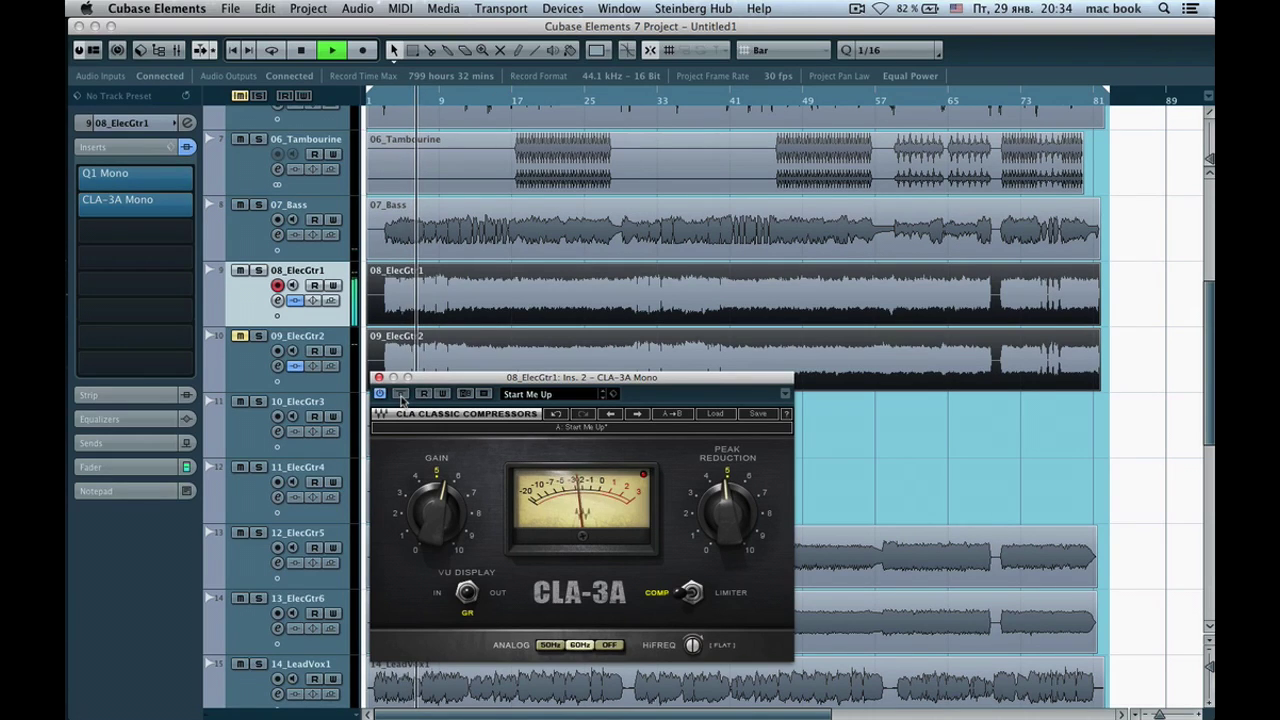
left_click(401, 396)
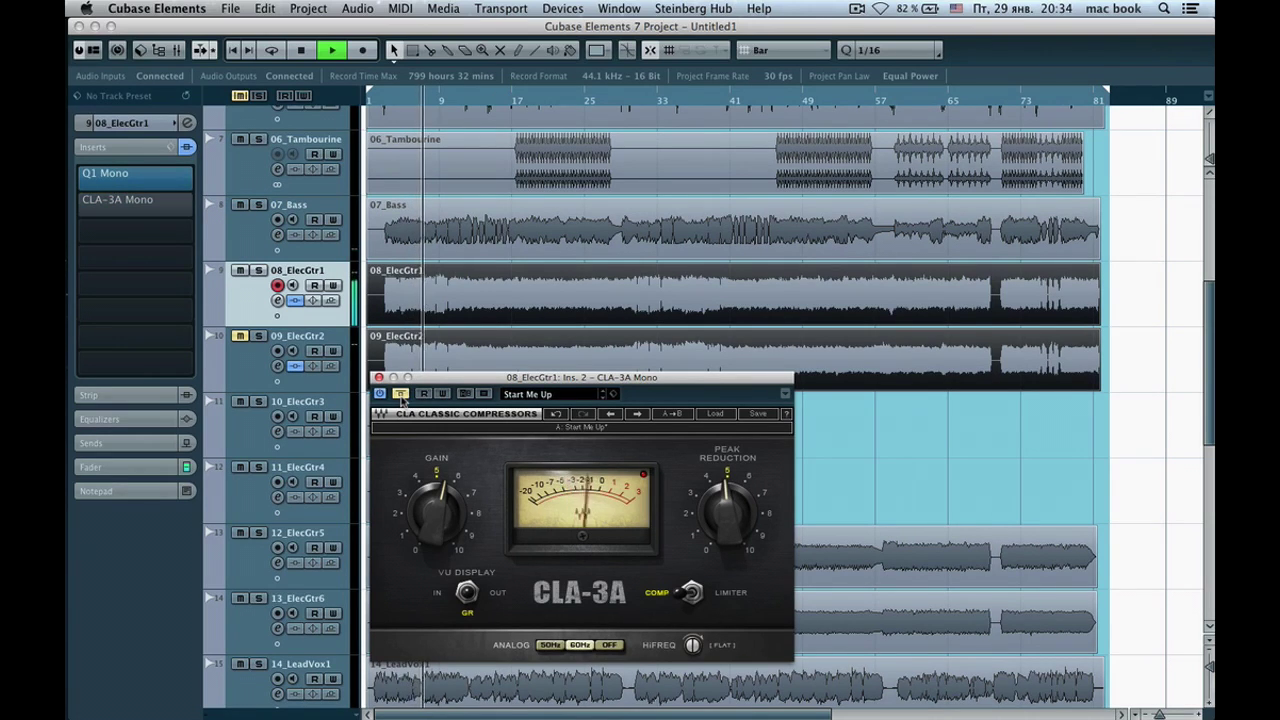
left_click(401, 396)
left_click(301, 48)
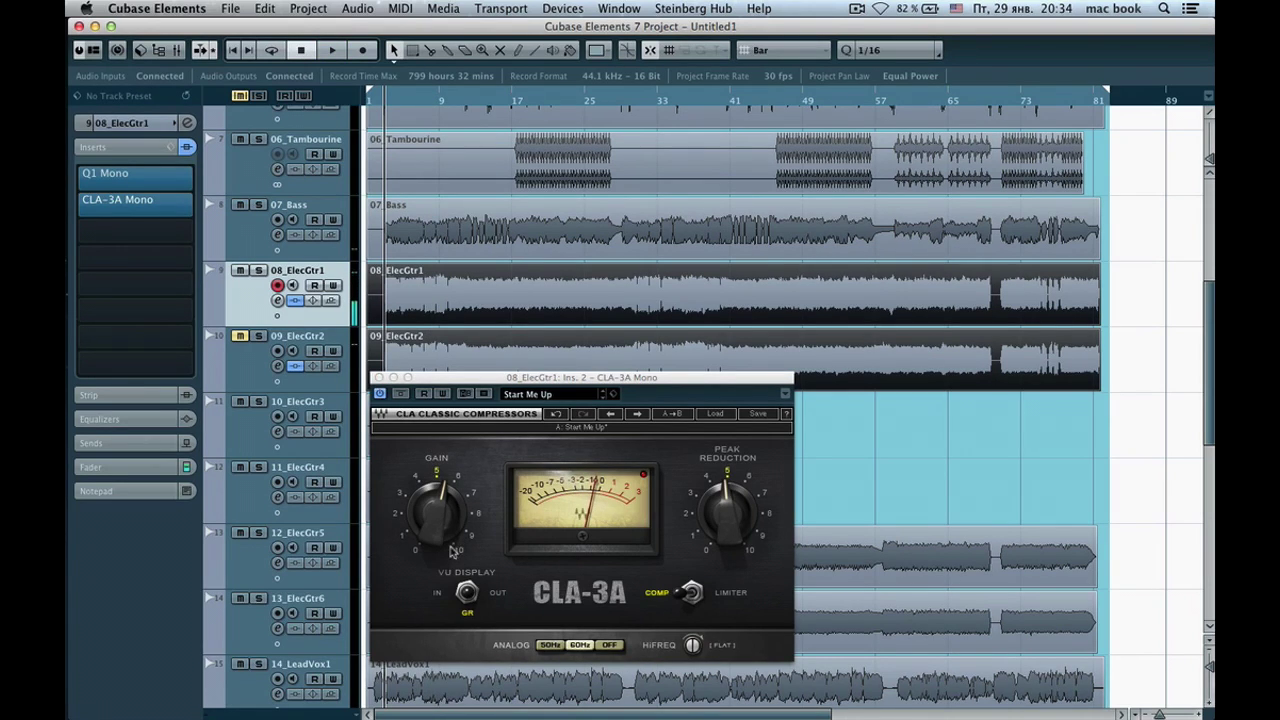
Lower the CLA-3A gain on 08_ElecGtr1 to about 5
mouse_move(437, 512)
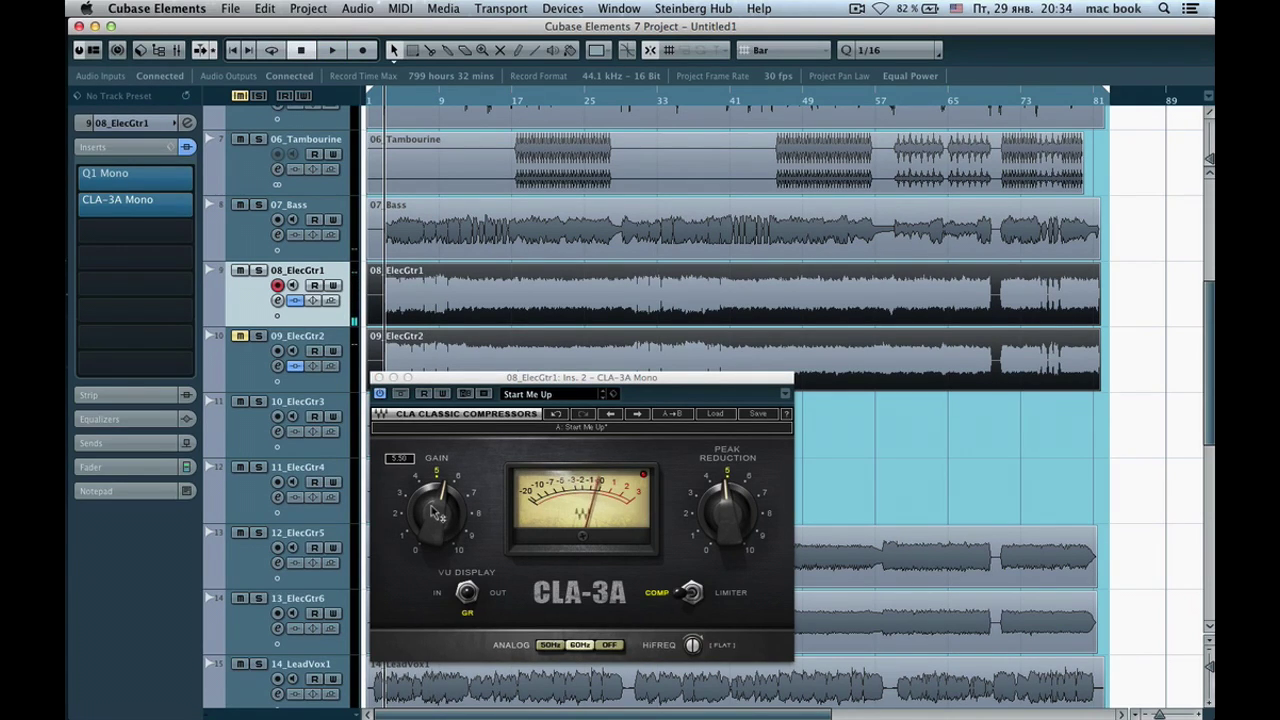
left_click_drag(437, 512, 437, 533)
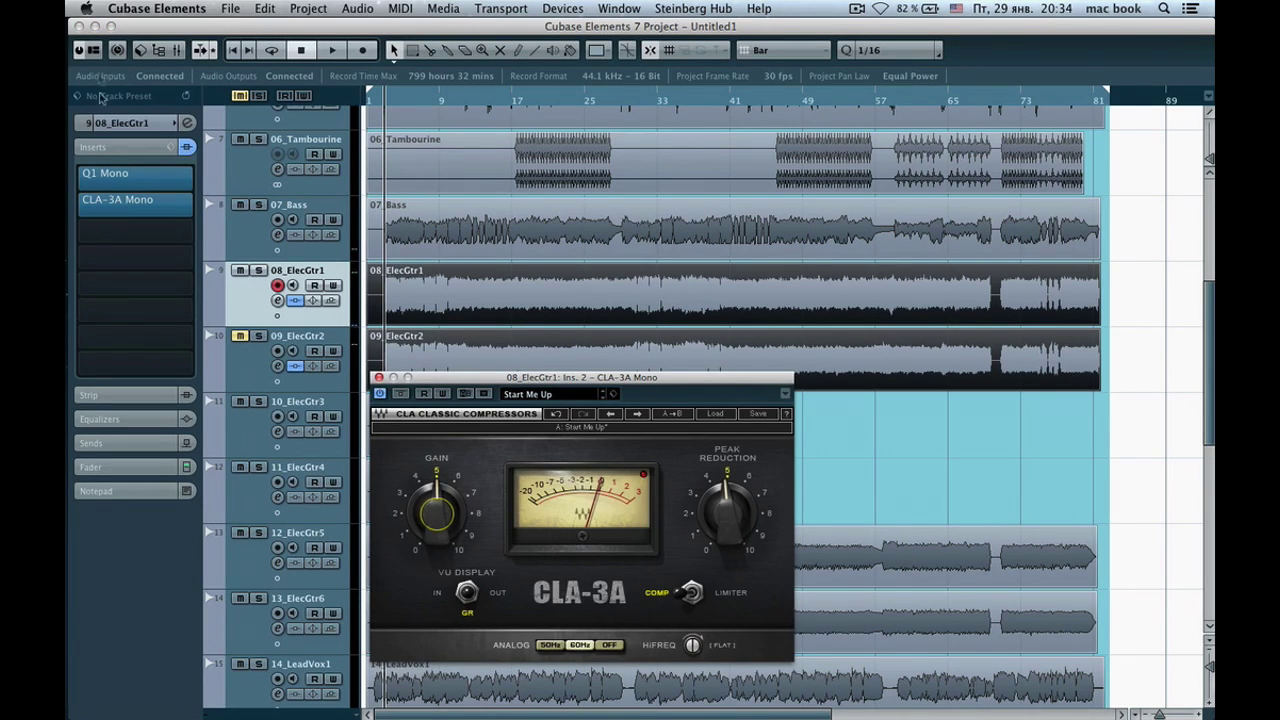
left_click(116, 123)
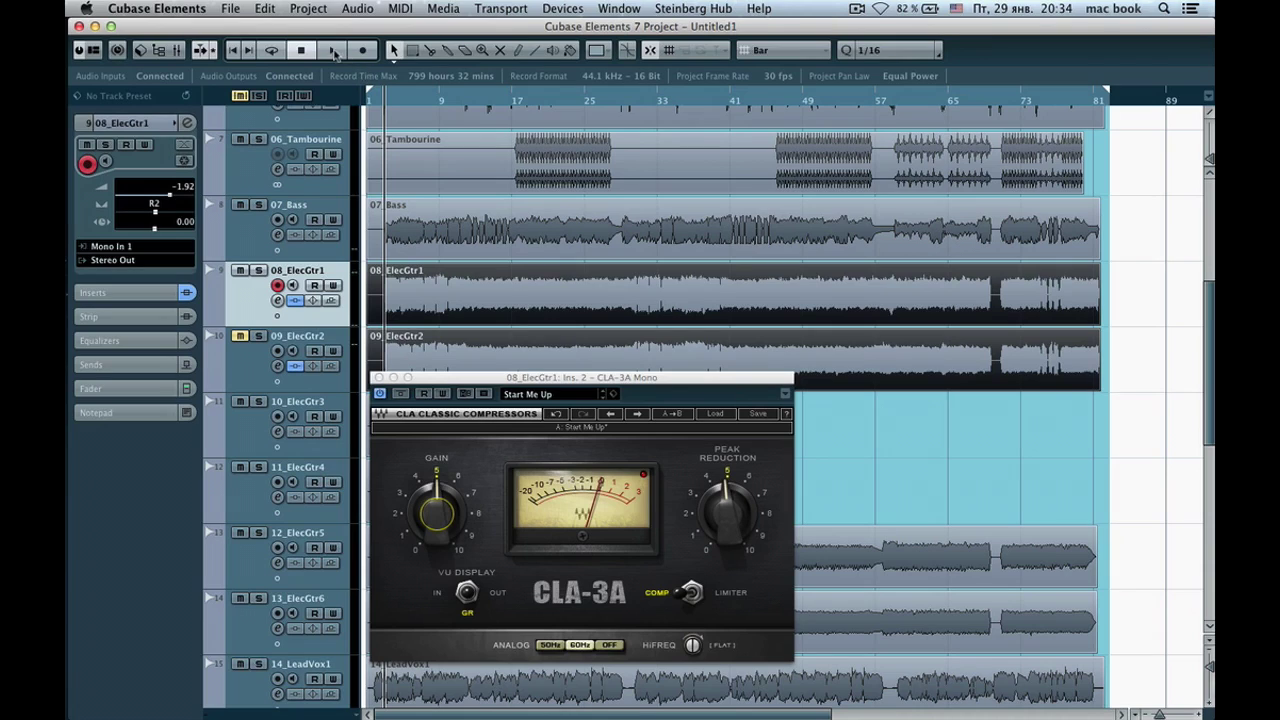
left_click_drag(440, 514, 440, 517)
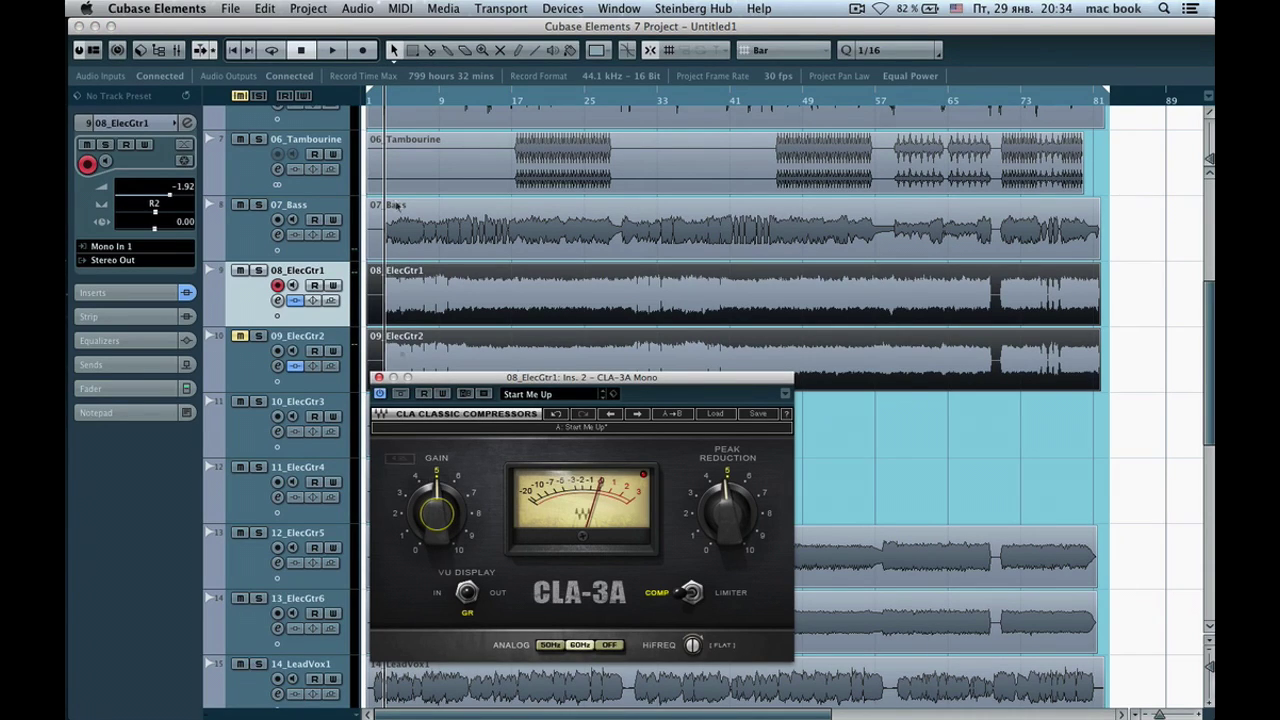
Play 08_ElecGtr1 again and compare the bypassed and compressed sound at the lowered gain, checking the gain and peak reduction settings
left_click(333, 50)
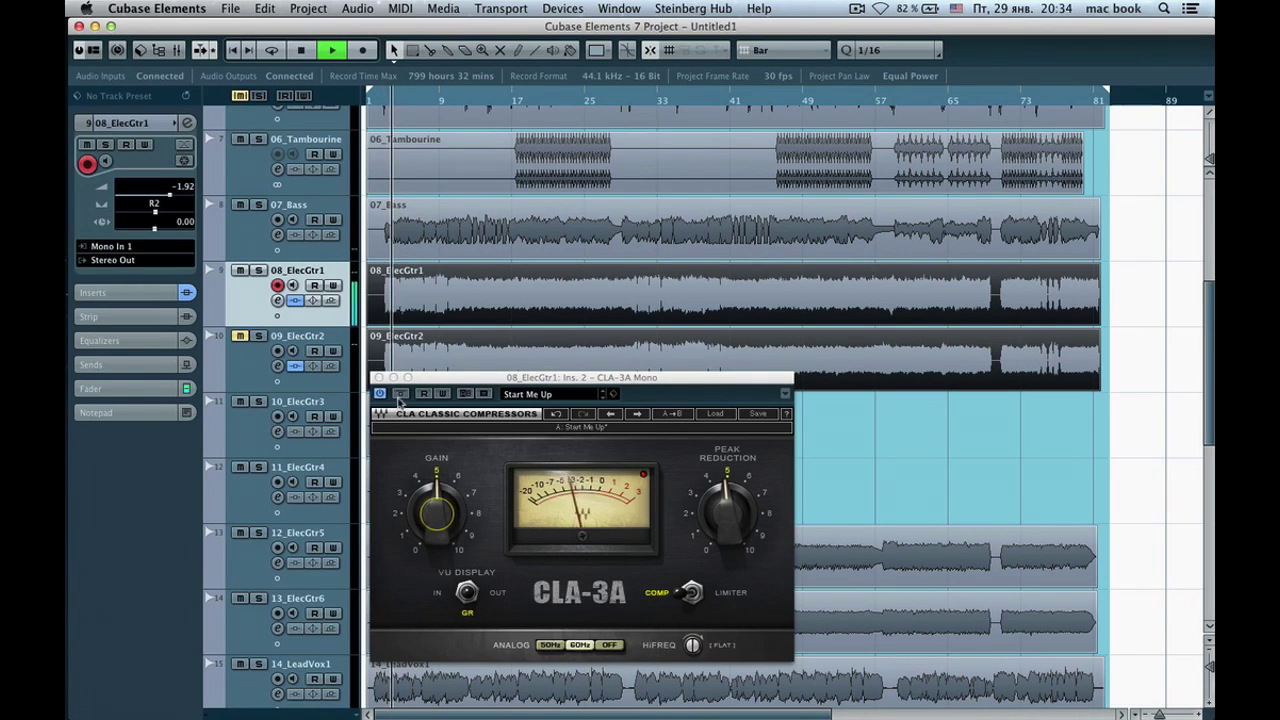
left_click(400, 396)
left_click_drag(437, 514, 437, 512)
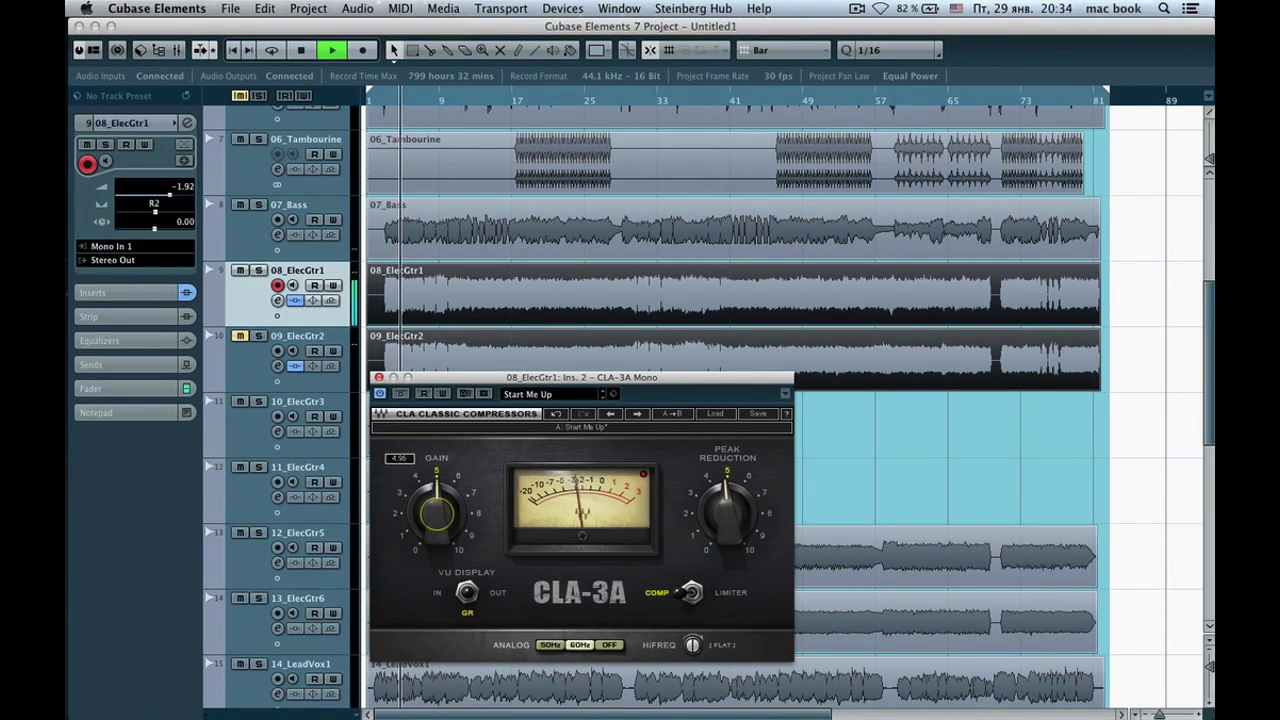
left_click(728, 510)
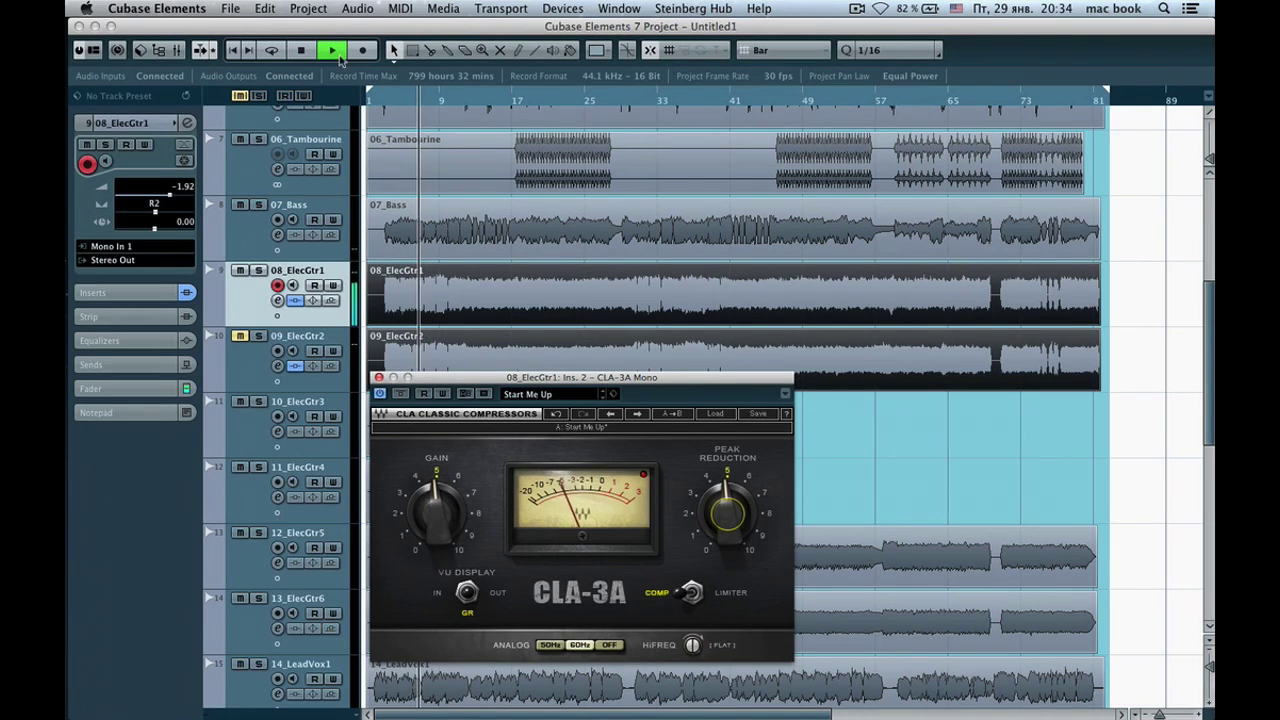
left_click(400, 394)
left_click(401, 395)
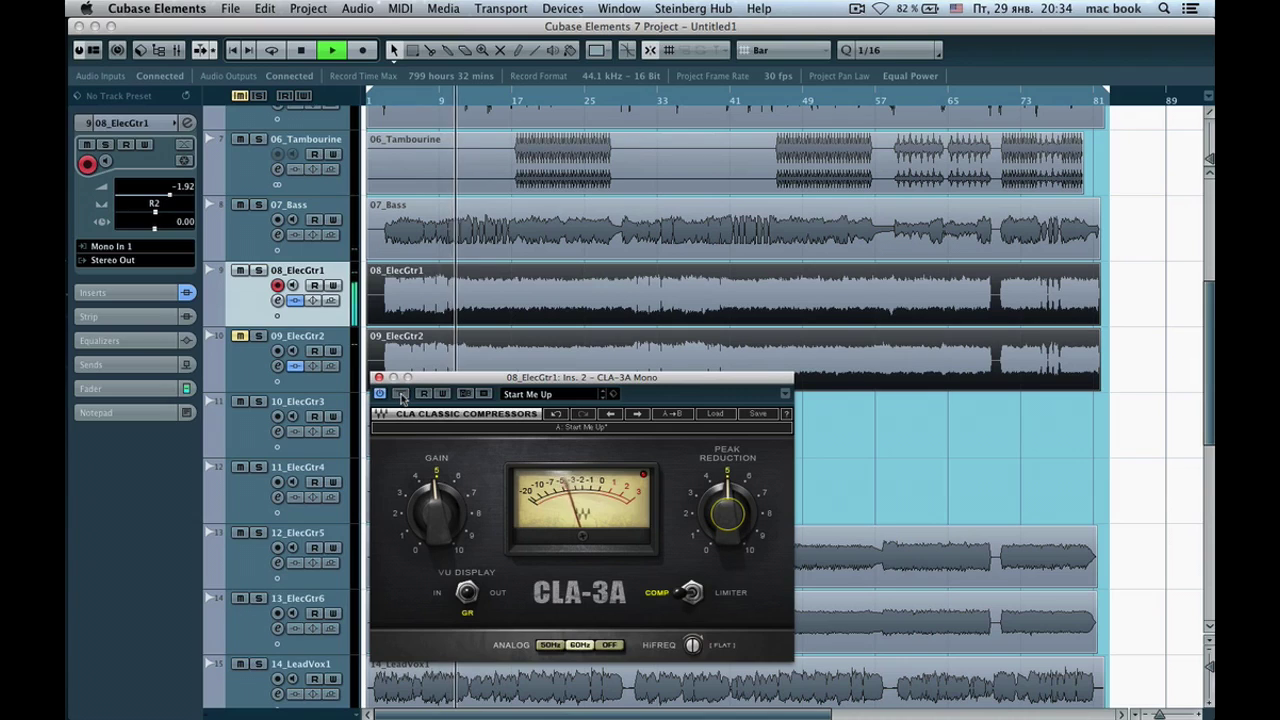
left_click(301, 50)
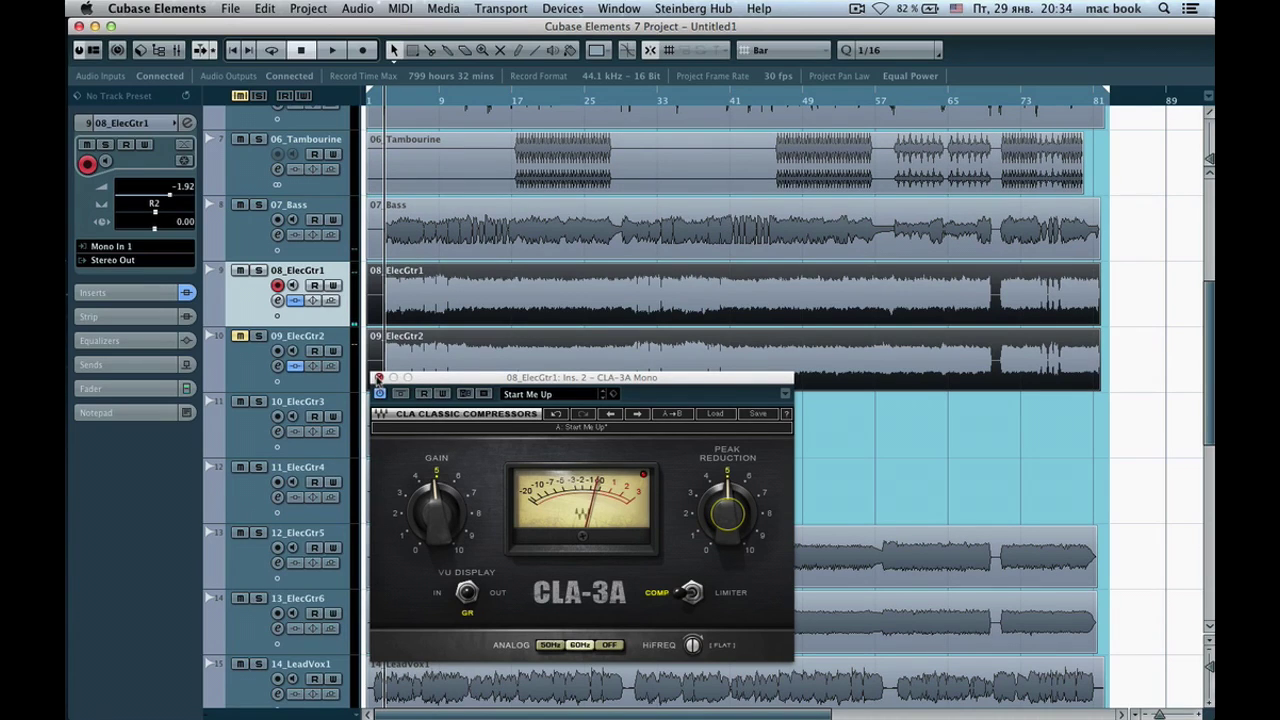
Repeat the CLA-3A bypass comparison on 08_ElecGtr1, stop playback, and close the compressor window
left_click(430, 382)
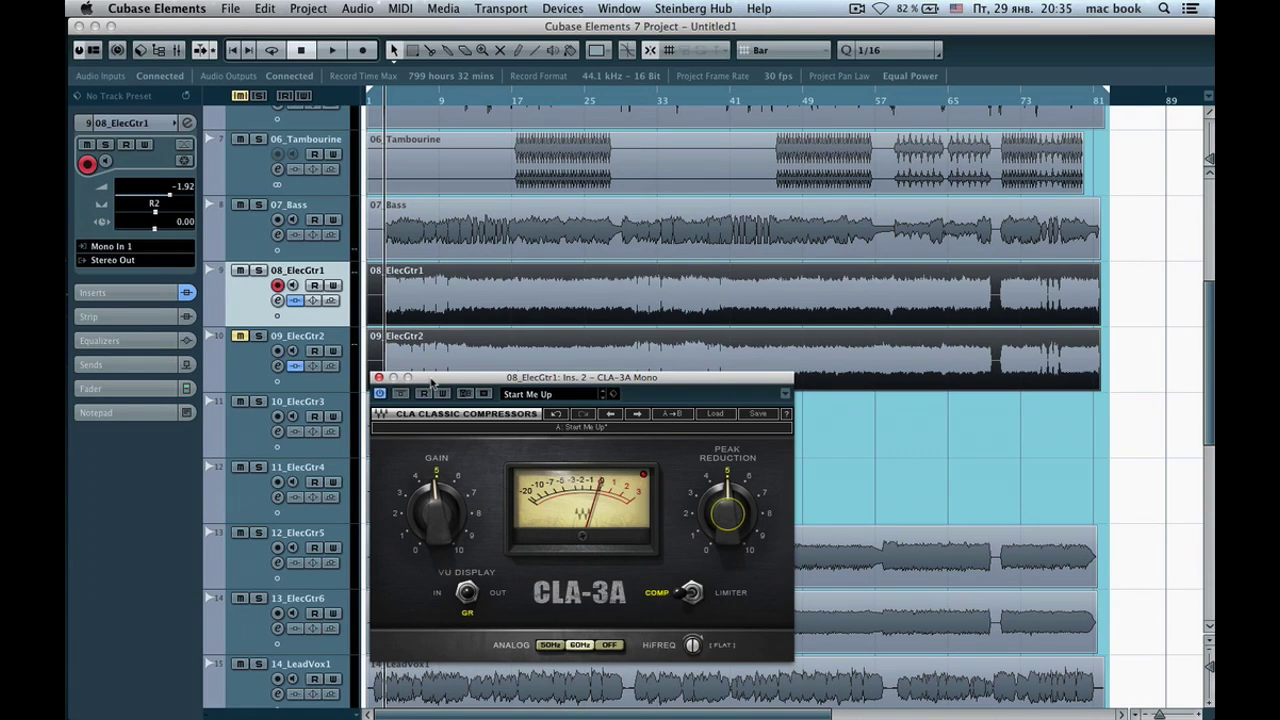
mouse_move(724, 522)
left_click(333, 50)
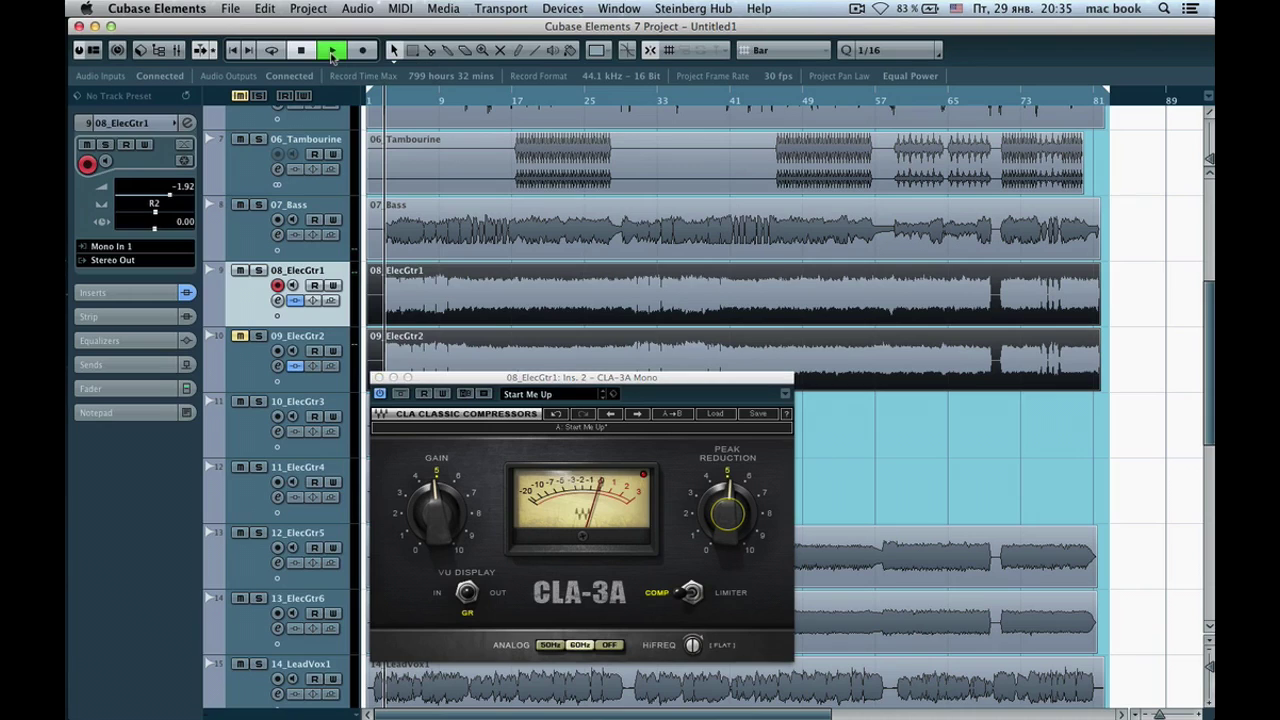
left_click(401, 395)
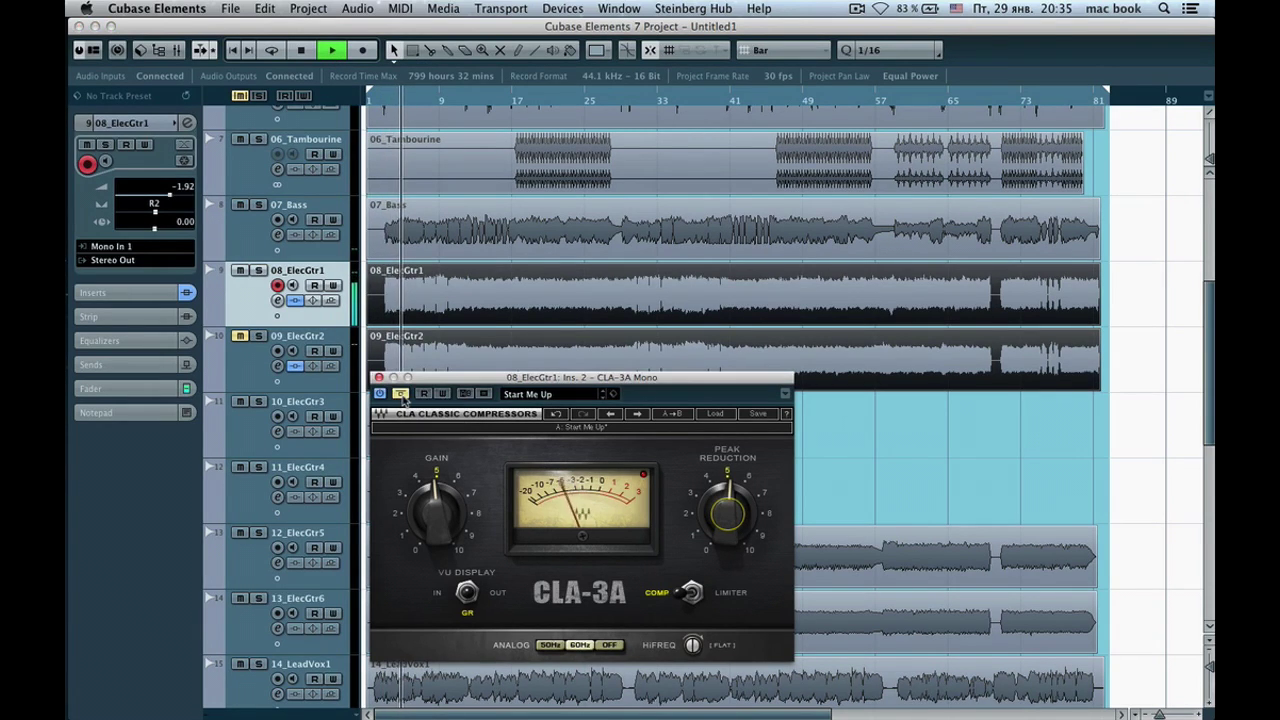
left_click(301, 50)
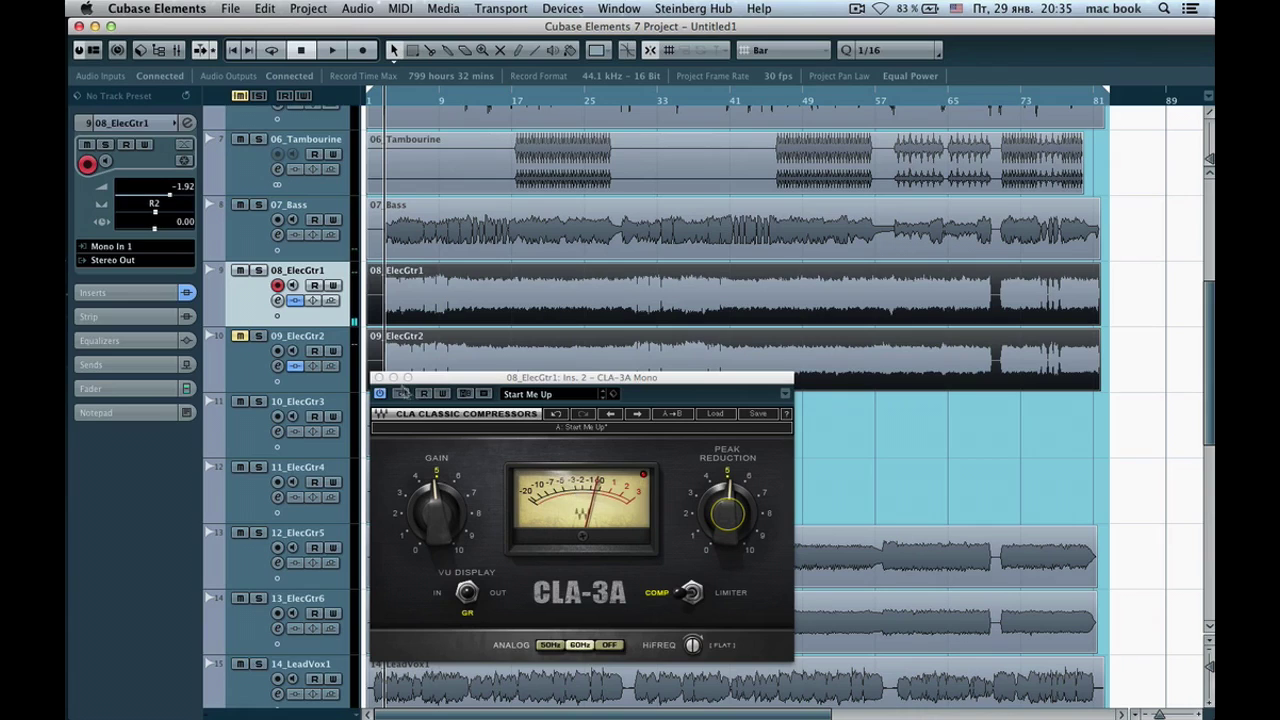
left_click(442, 510)
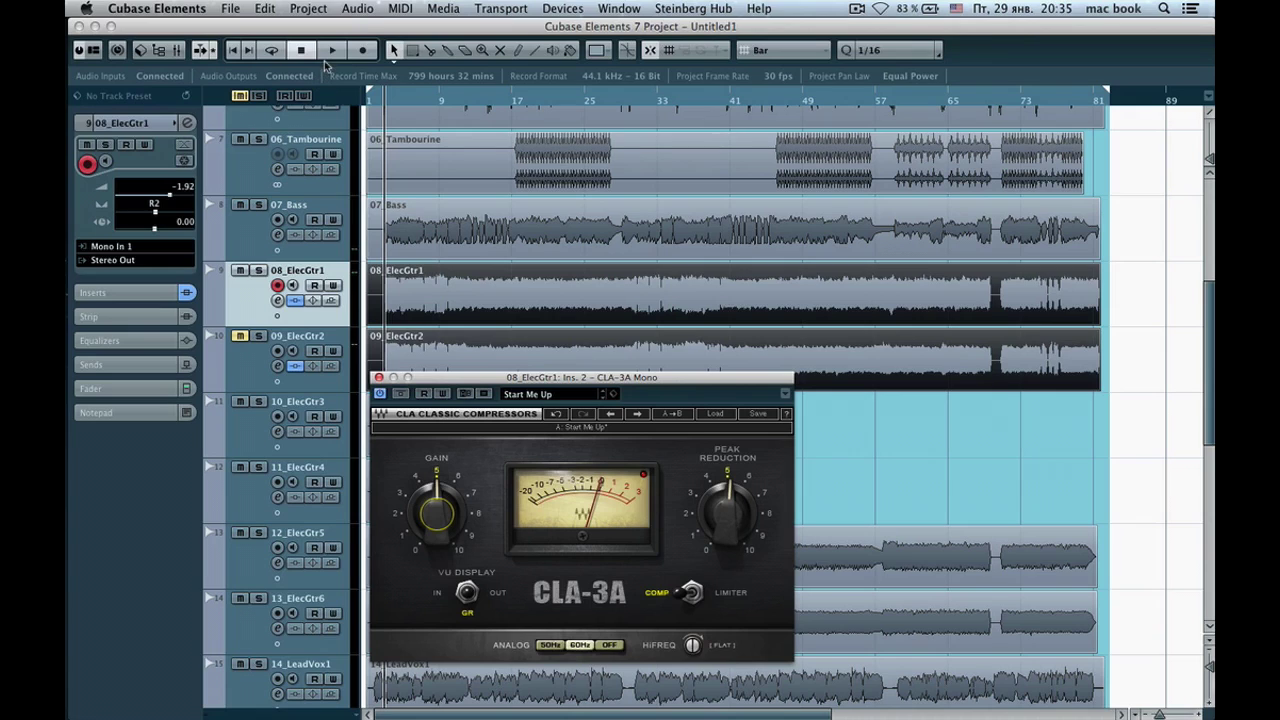
mouse_move(434, 511)
left_click(378, 377)
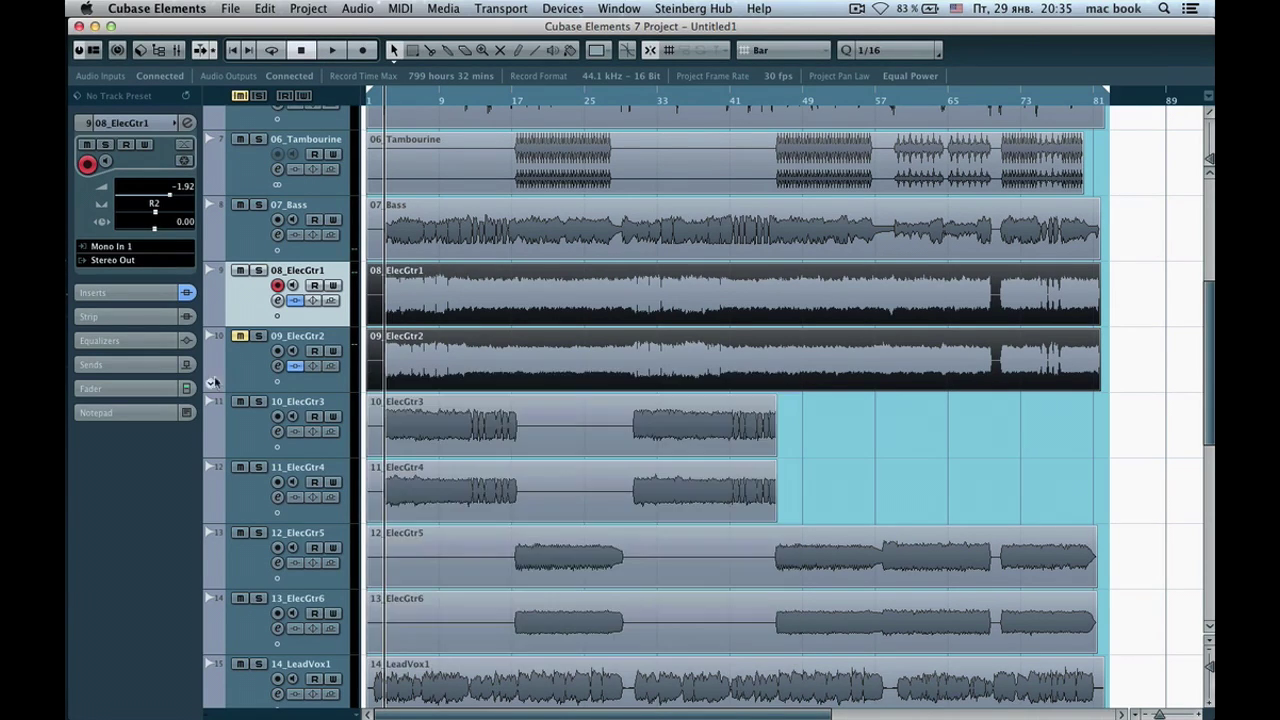
Load REQ 4 Mono from the EQ category in the third insert slot of 08_ElecGtr1 and move its window below the guitar clips
left_click(143, 296)
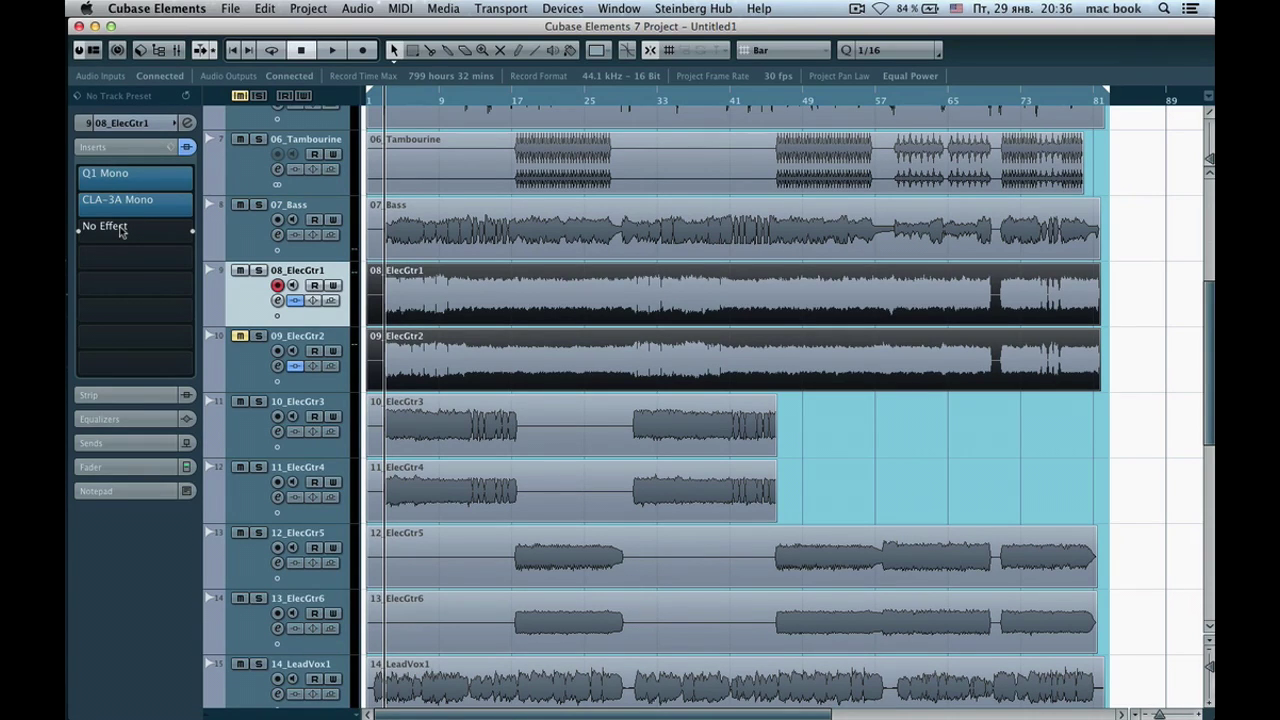
left_click(121, 231)
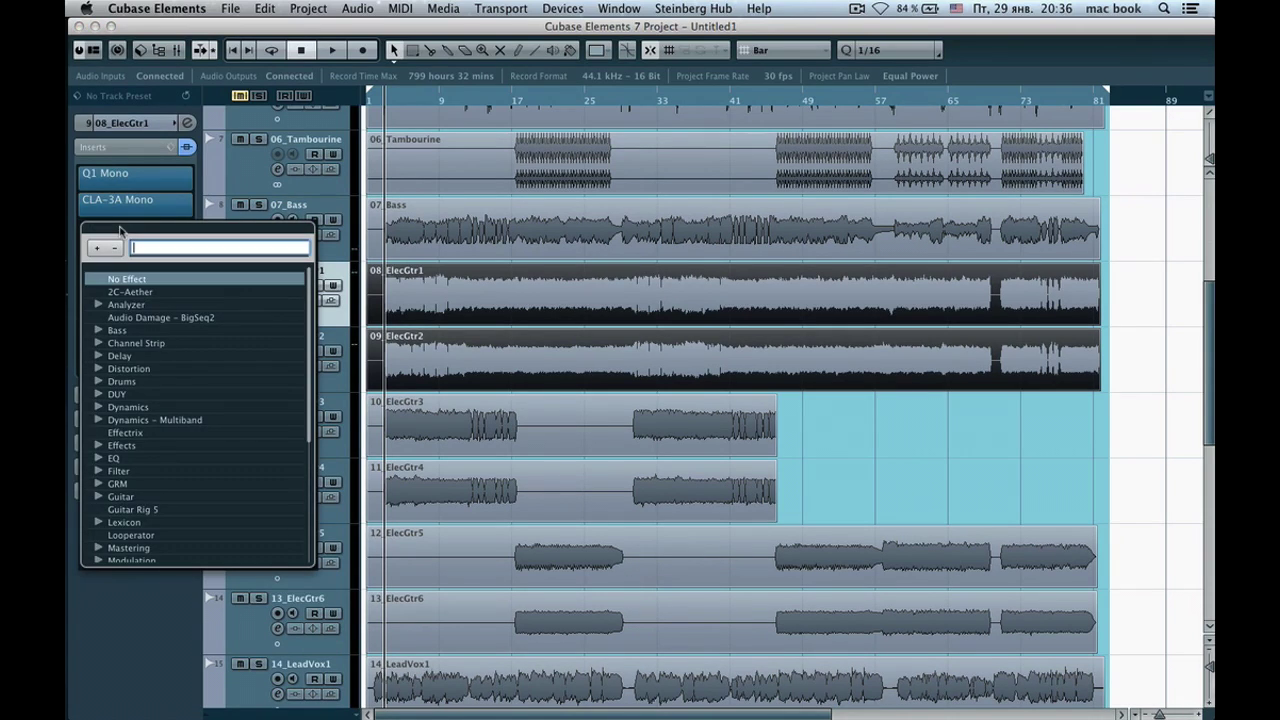
left_click(98, 458)
scroll(140, 448, "down", 6)
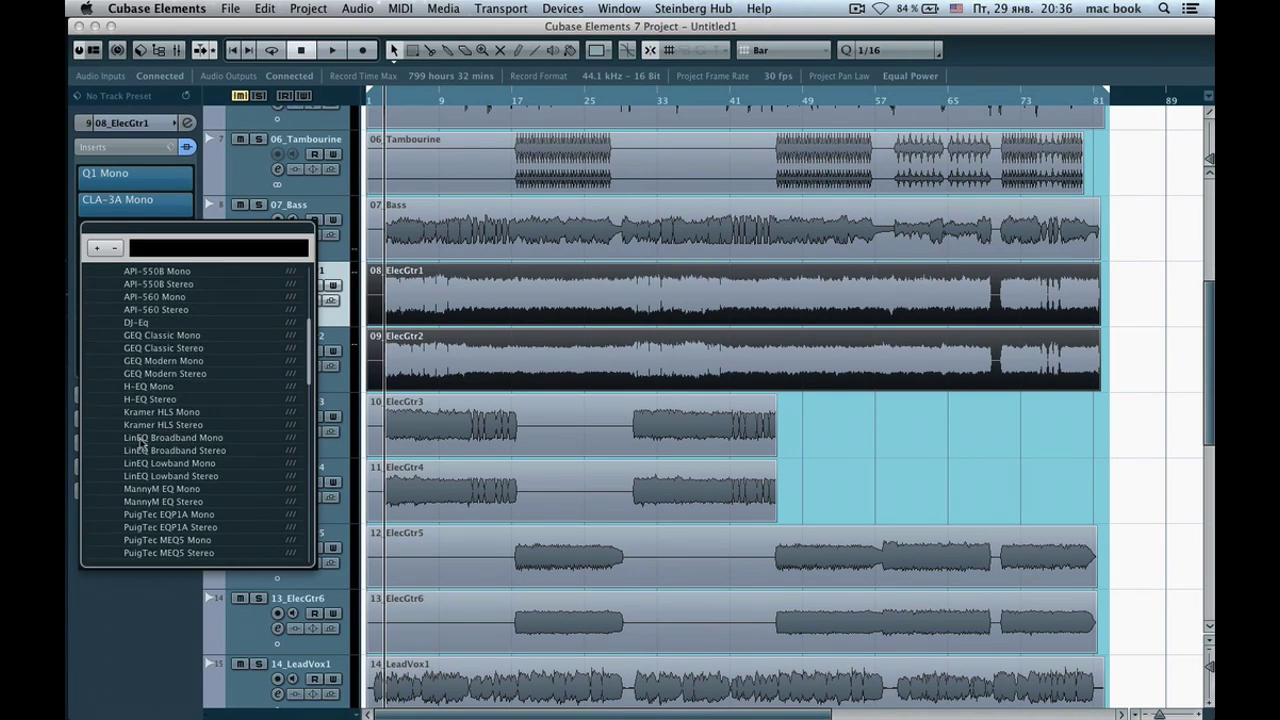
scroll(140, 447, "down", 5)
scroll(141, 446, "down", 8)
scroll(141, 446, "down", 2)
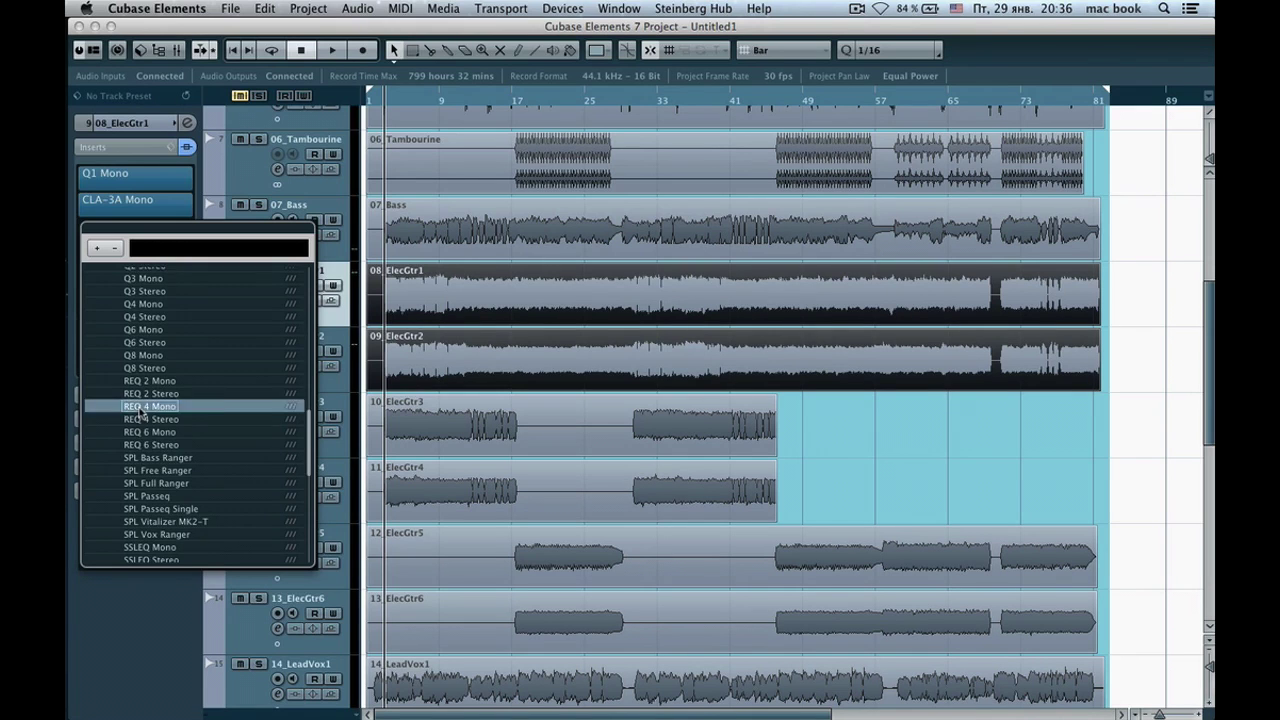
left_click(140, 406)
left_click_drag(603, 133, 500, 377)
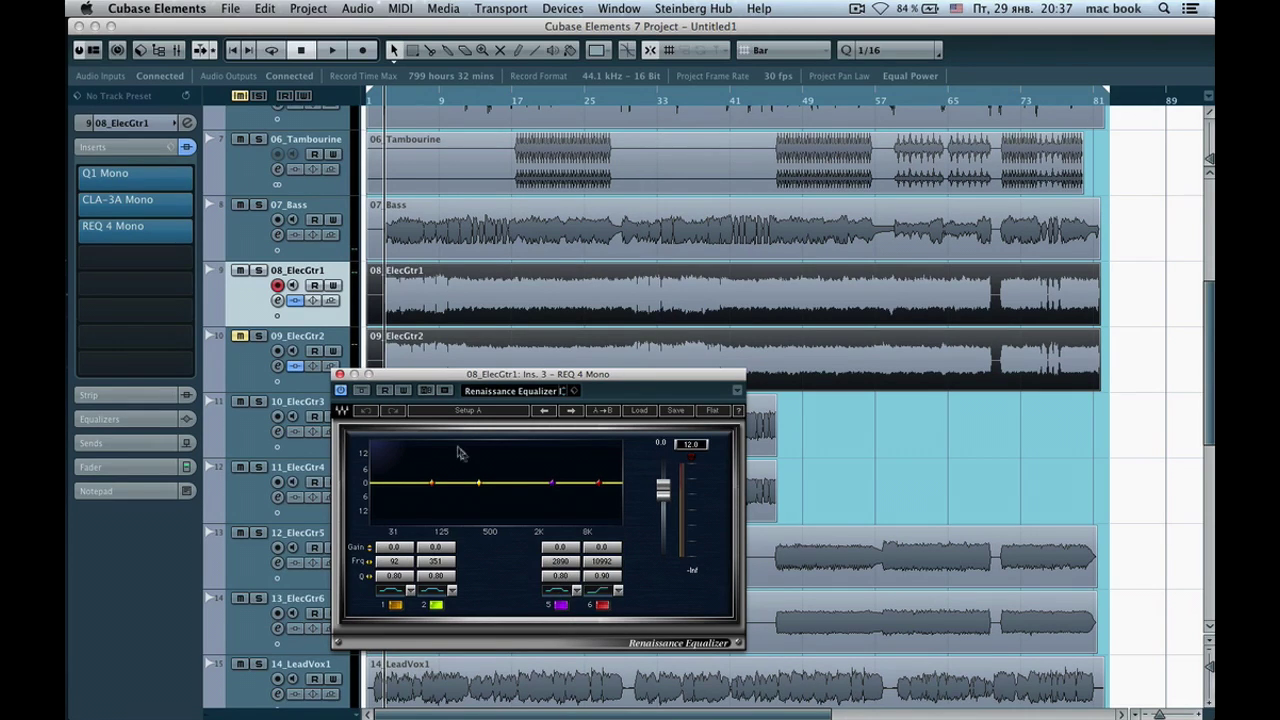
left_click(118, 123)
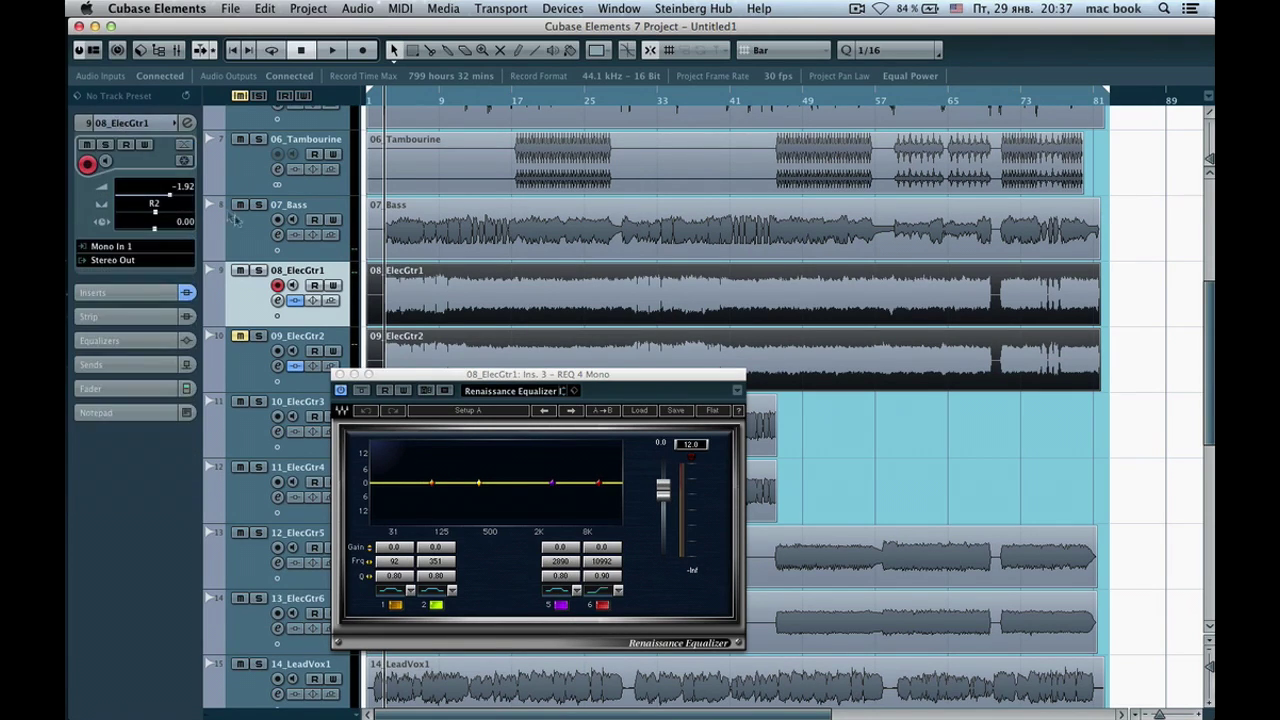
Play 08_ElecGtr1 through the flat REQ 4 as a reference, stop playback, and move the equalizer window slightly higher
left_click(338, 54)
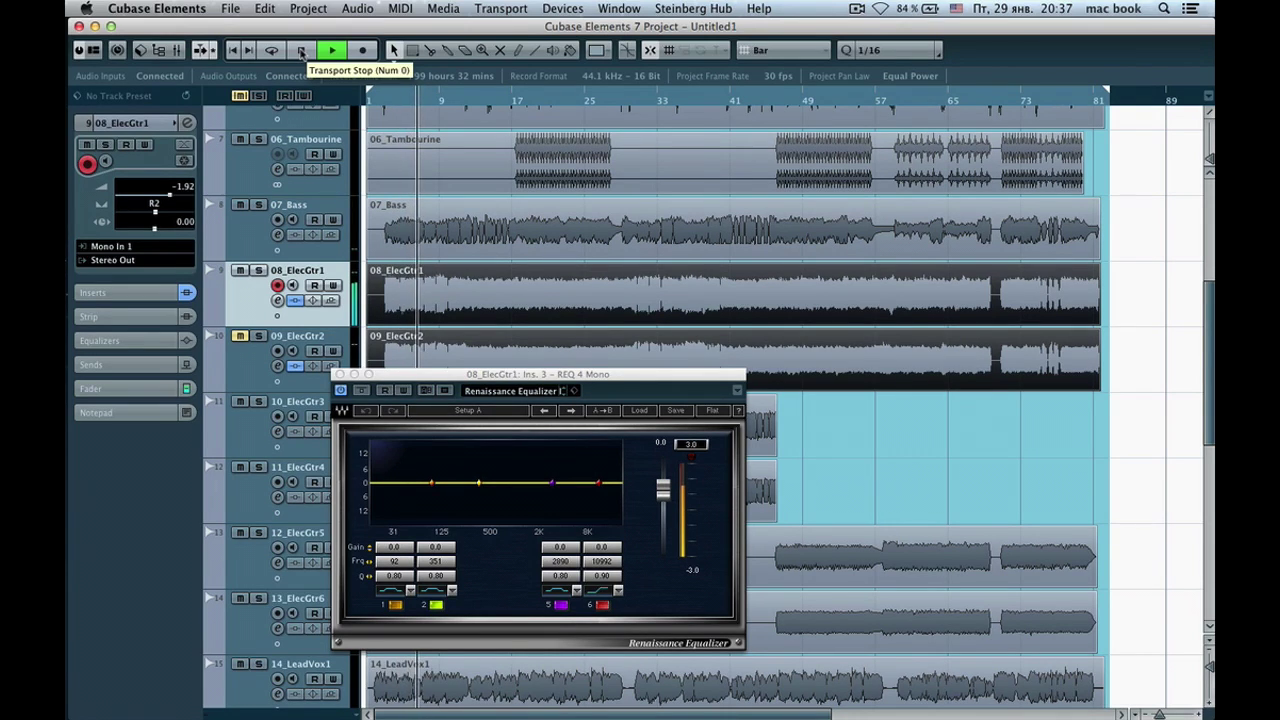
left_click(301, 51)
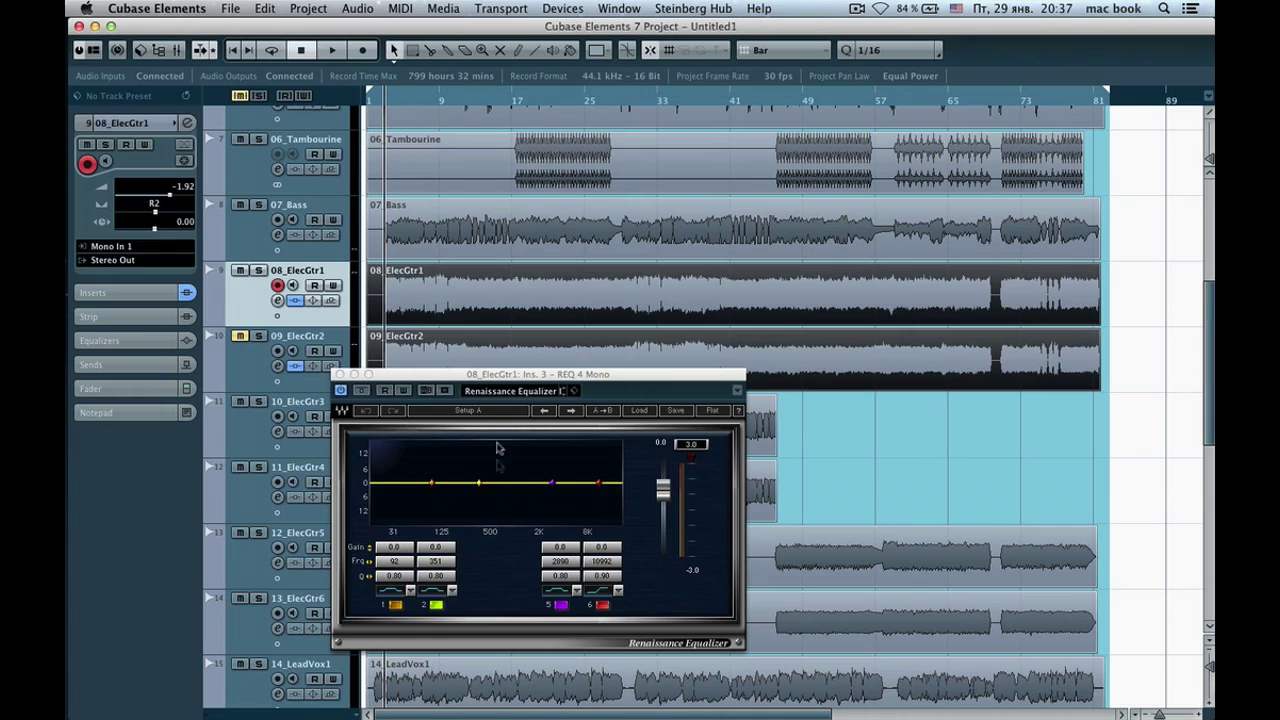
left_click_drag(508, 376, 545, 339)
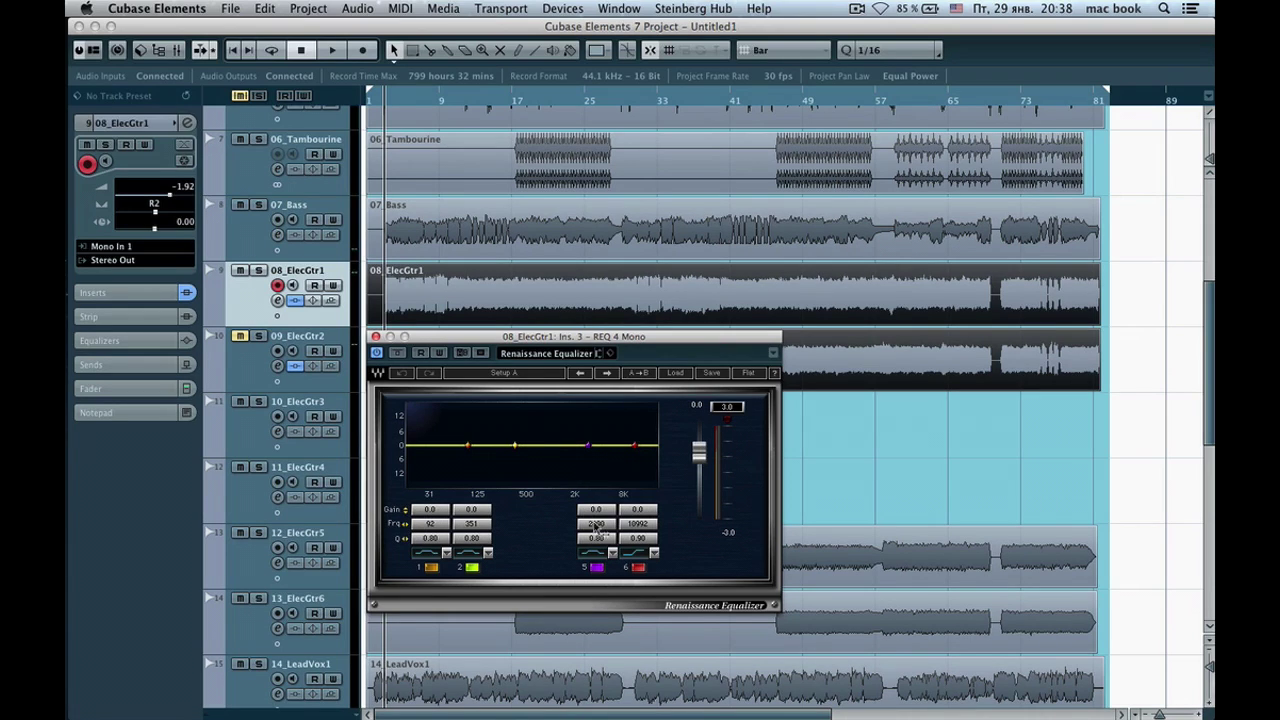
Set REQ 4 band 5 on 08_ElecGtr1 to about 2029 Hz with a 4.6 dB boost while auditioning the track
left_click_drag(606, 525, 609, 525)
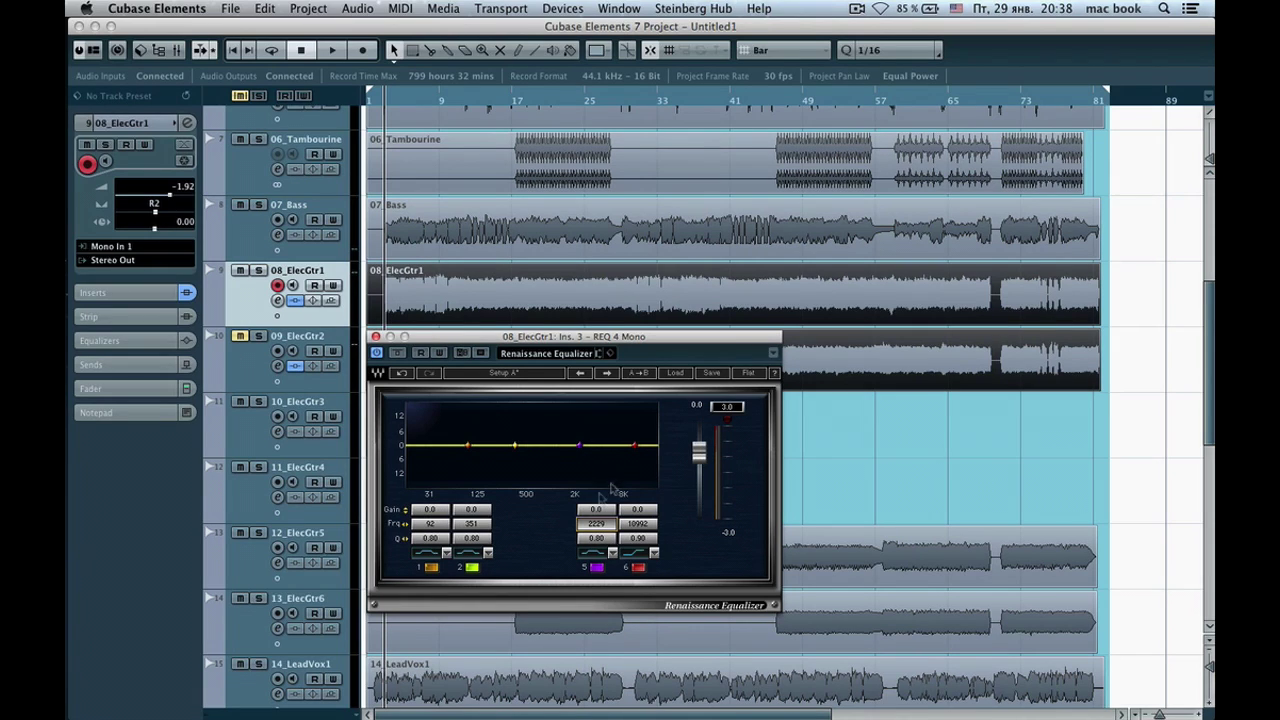
left_click_drag(596, 523, 596, 529)
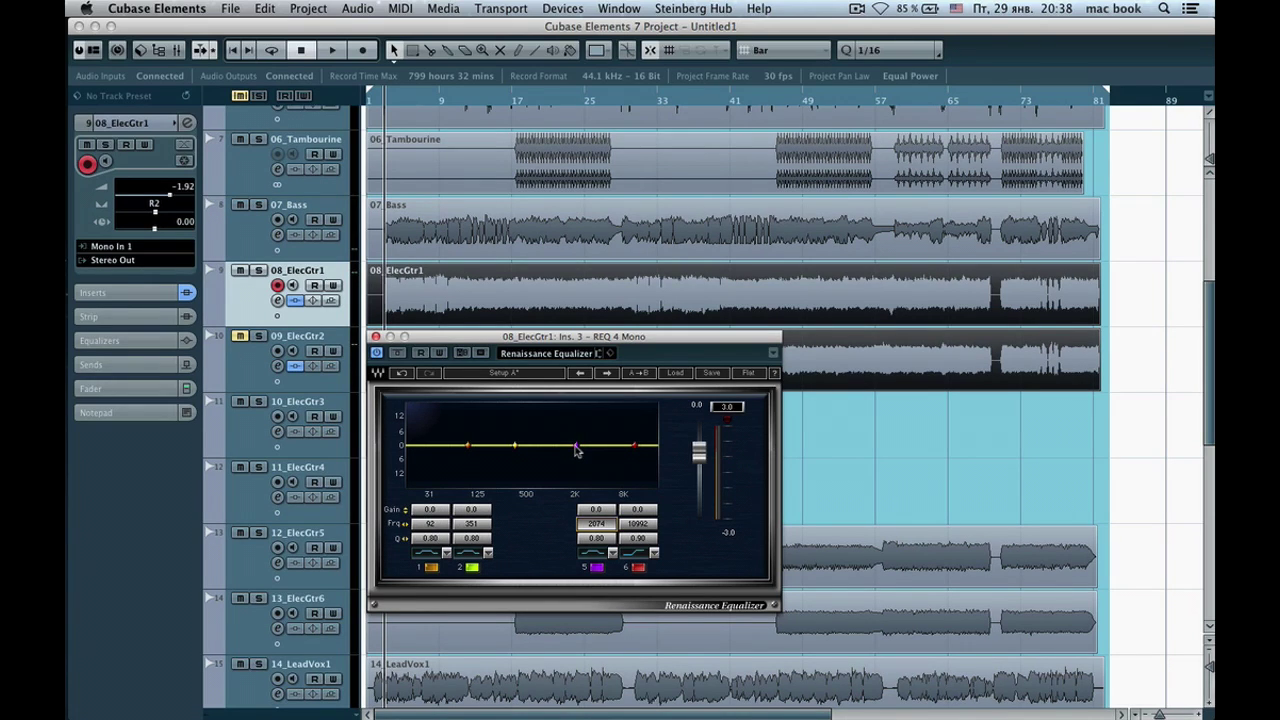
left_click(336, 53)
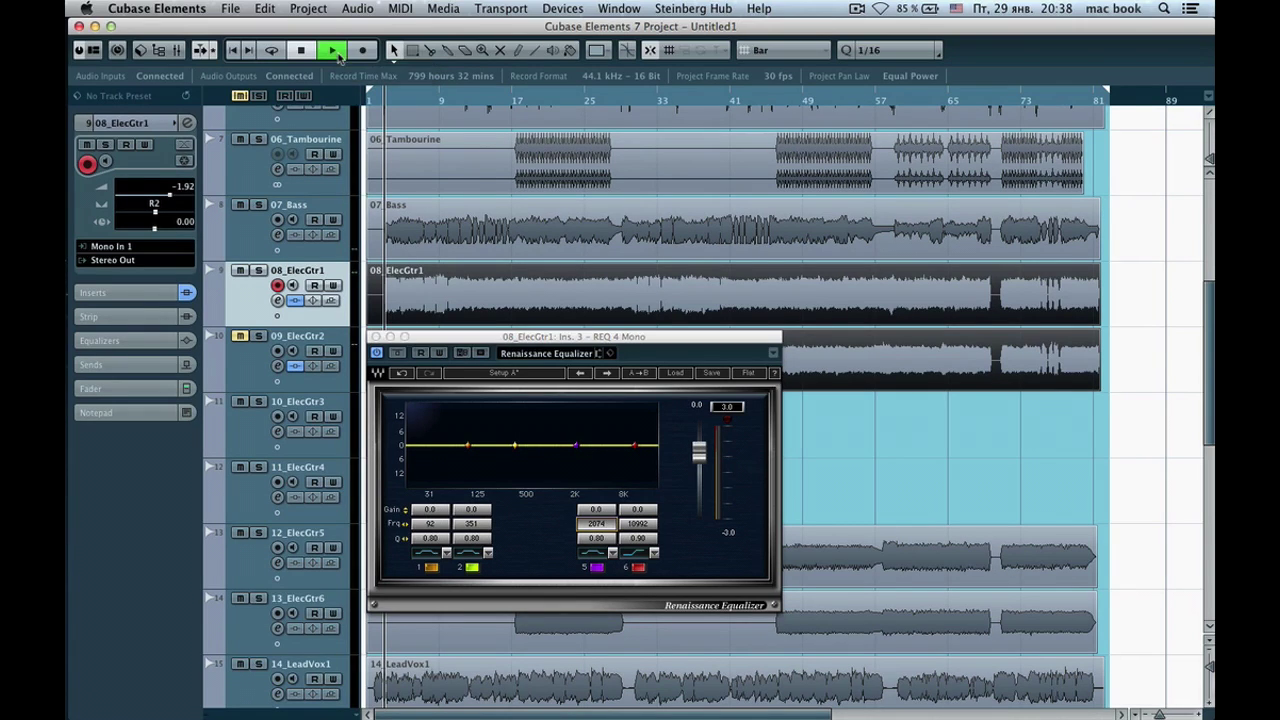
left_click(584, 455)
left_click_drag(576, 445, 575, 433)
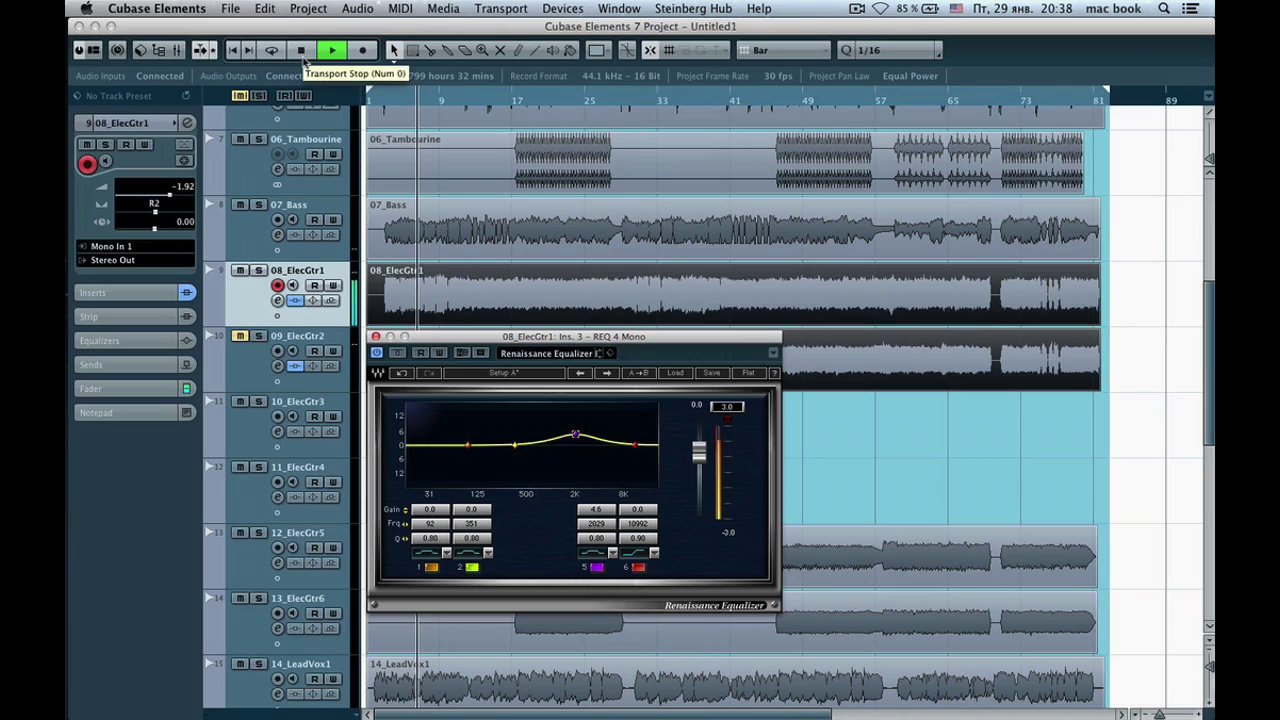
left_click(302, 54)
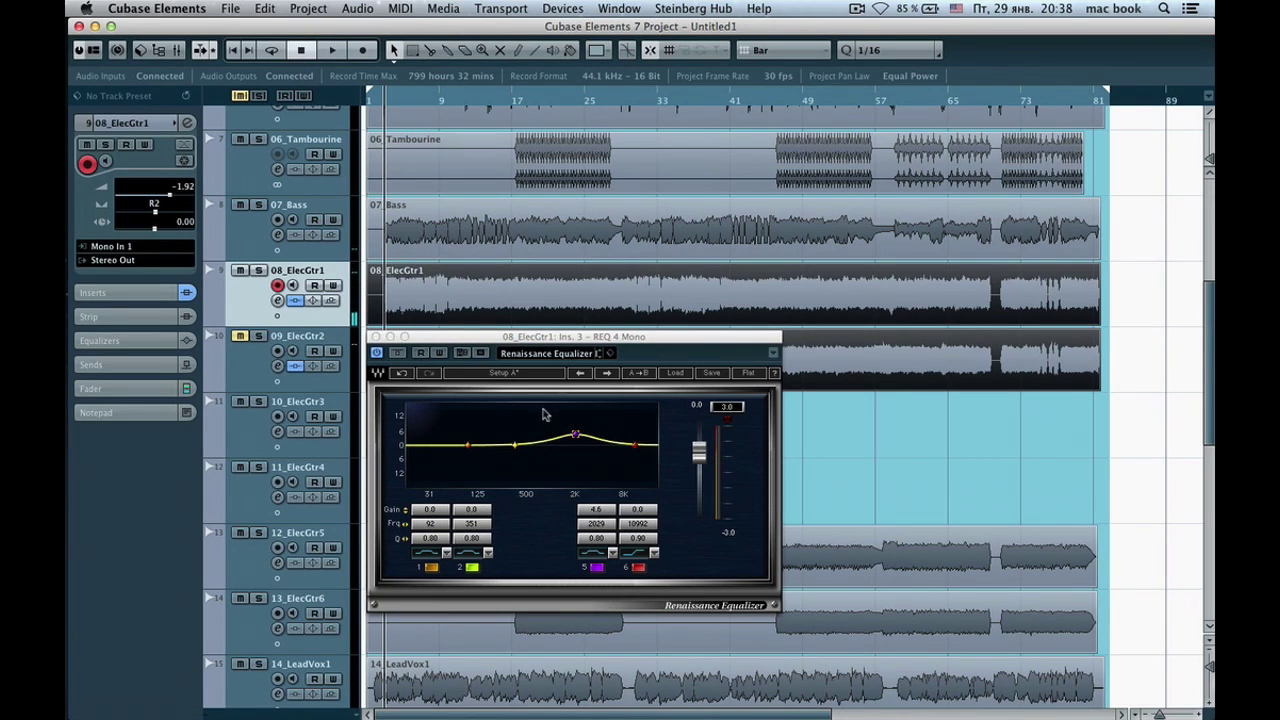
Shift REQ 4 band 5 to 3198 Hz during playback, compare it with bypass, and set its gain to 4.3 dB
left_click(333, 50)
left_click_drag(575, 434, 592, 433)
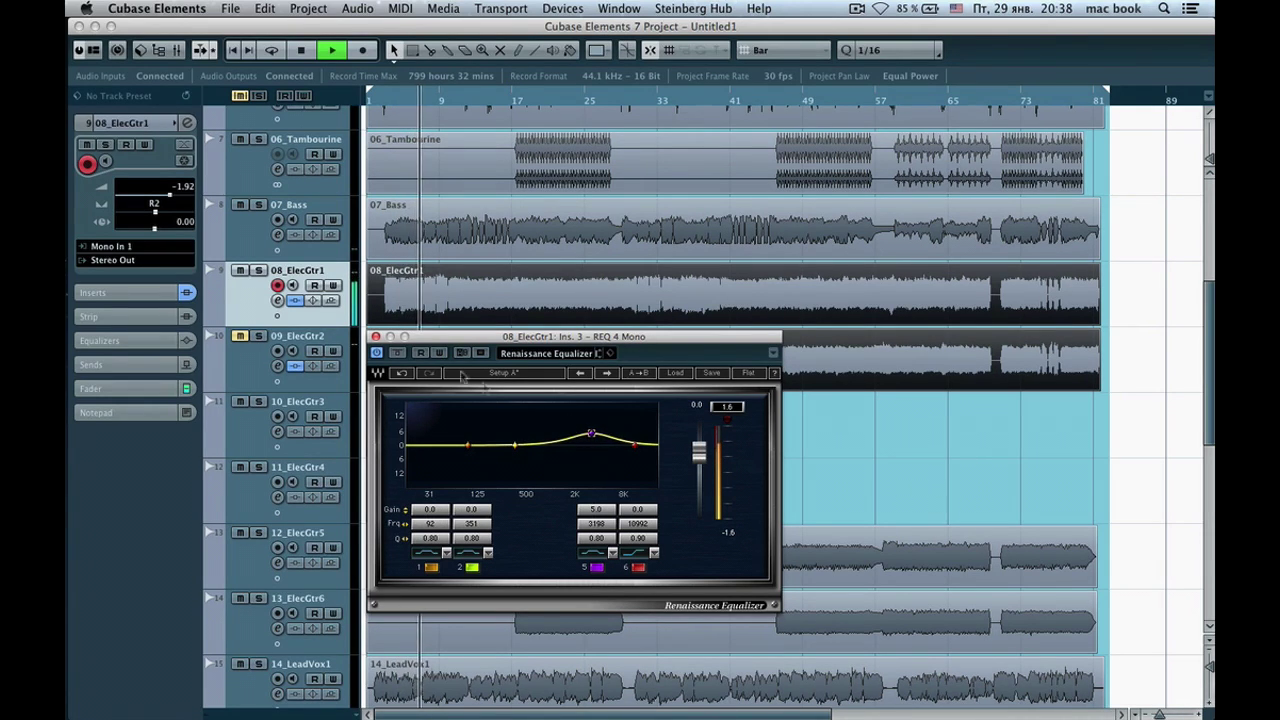
left_click(398, 354)
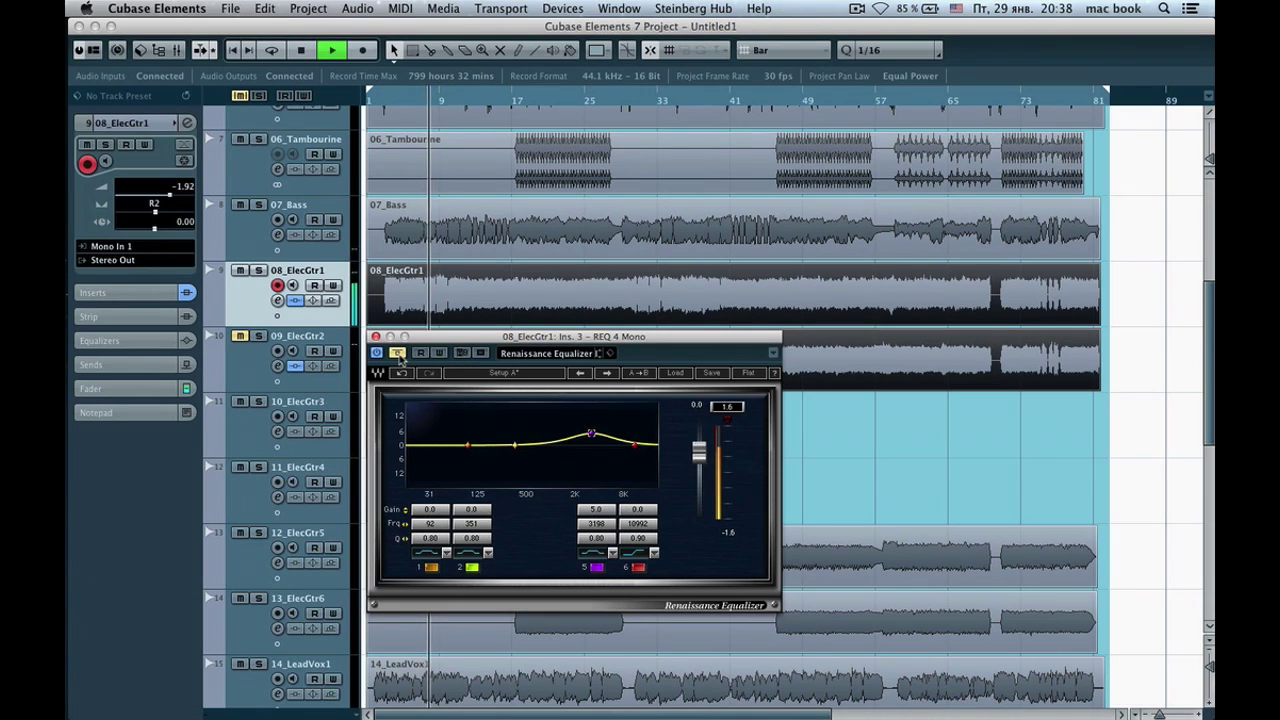
left_click(301, 50)
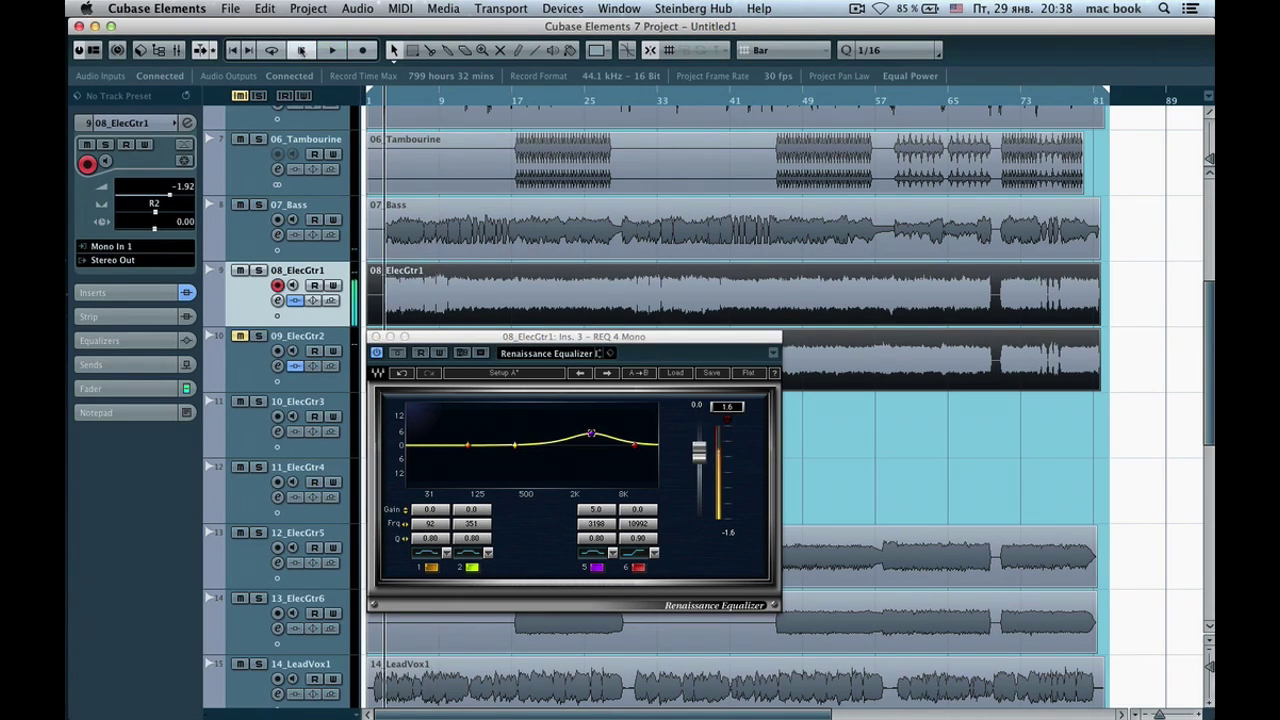
left_click_drag(597, 510, 597, 513)
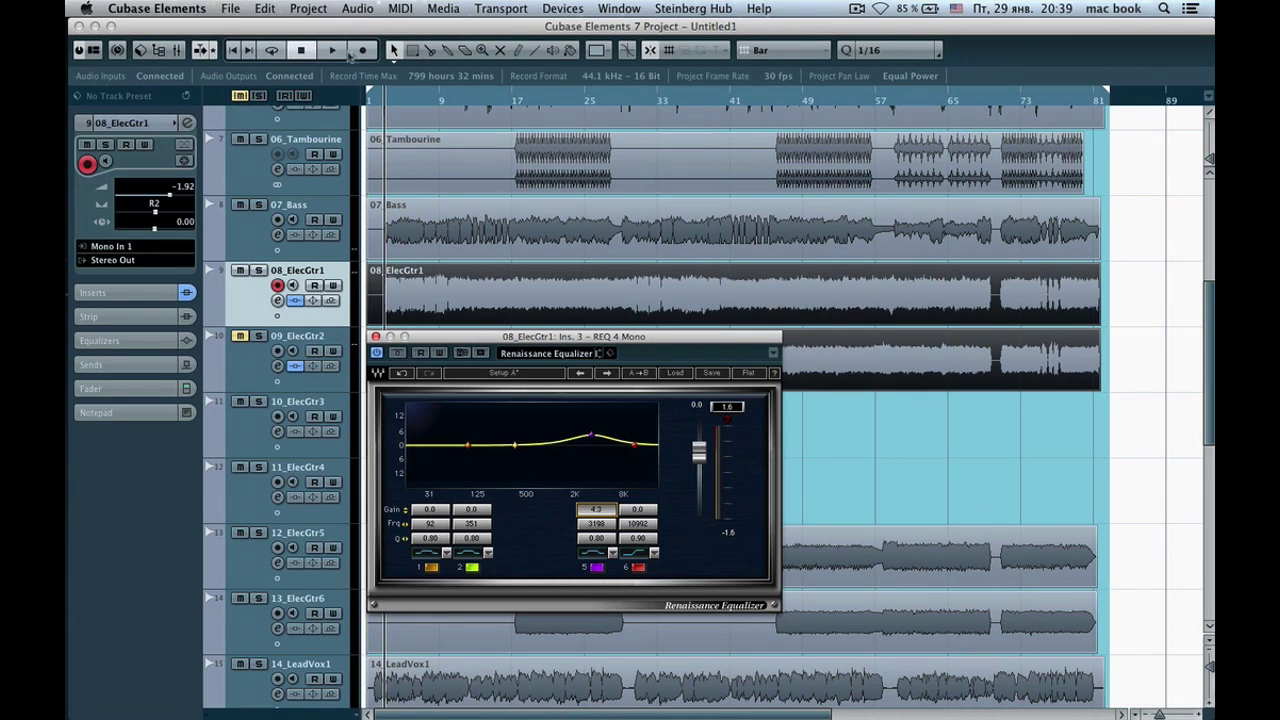
Cut REQ 4 band 2 by 3.2 dB at about 248 Hz during playback and compare the sound with that band off and on
left_click(333, 50)
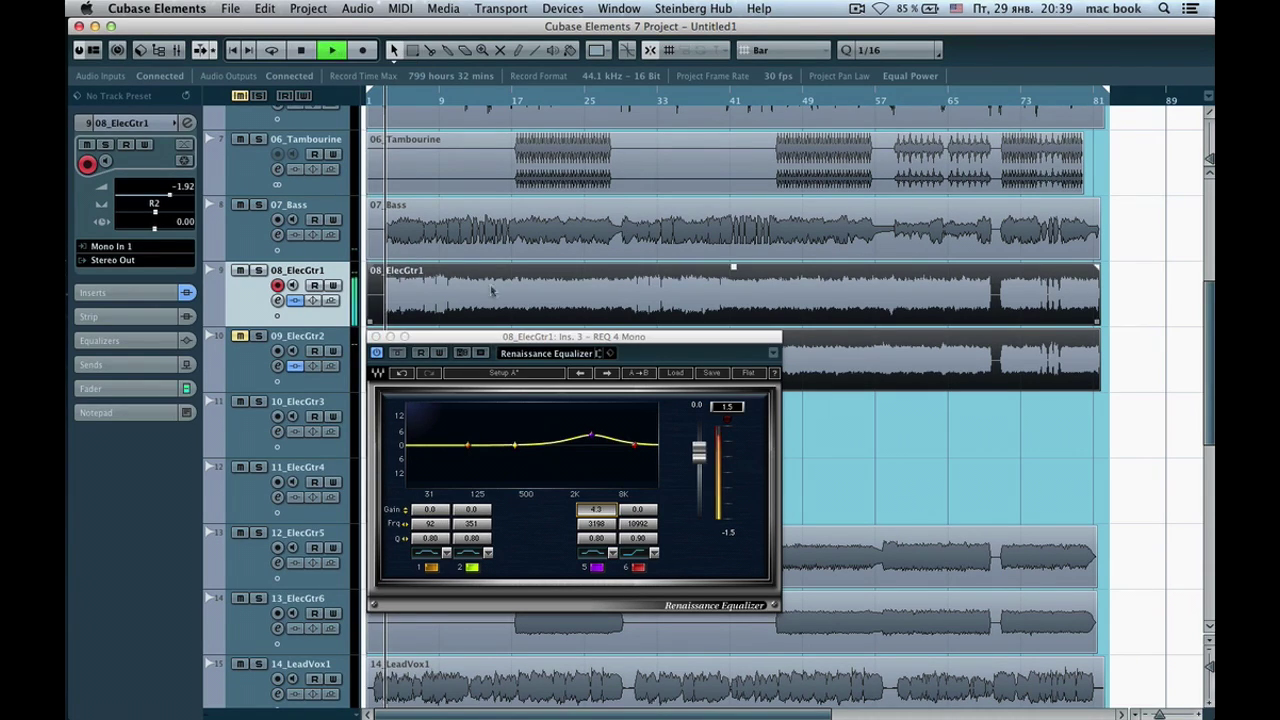
left_click(514, 445)
left_click_drag(514, 445, 503, 455)
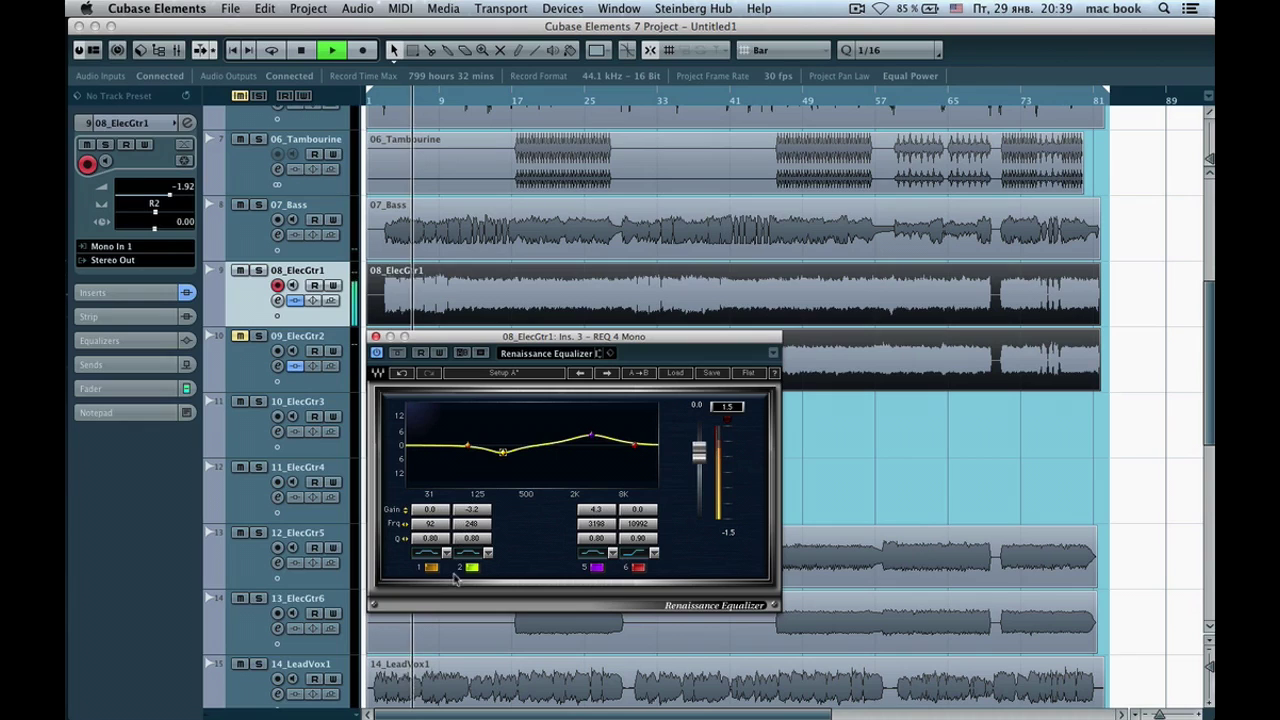
left_click(471, 567)
left_click(471, 567)
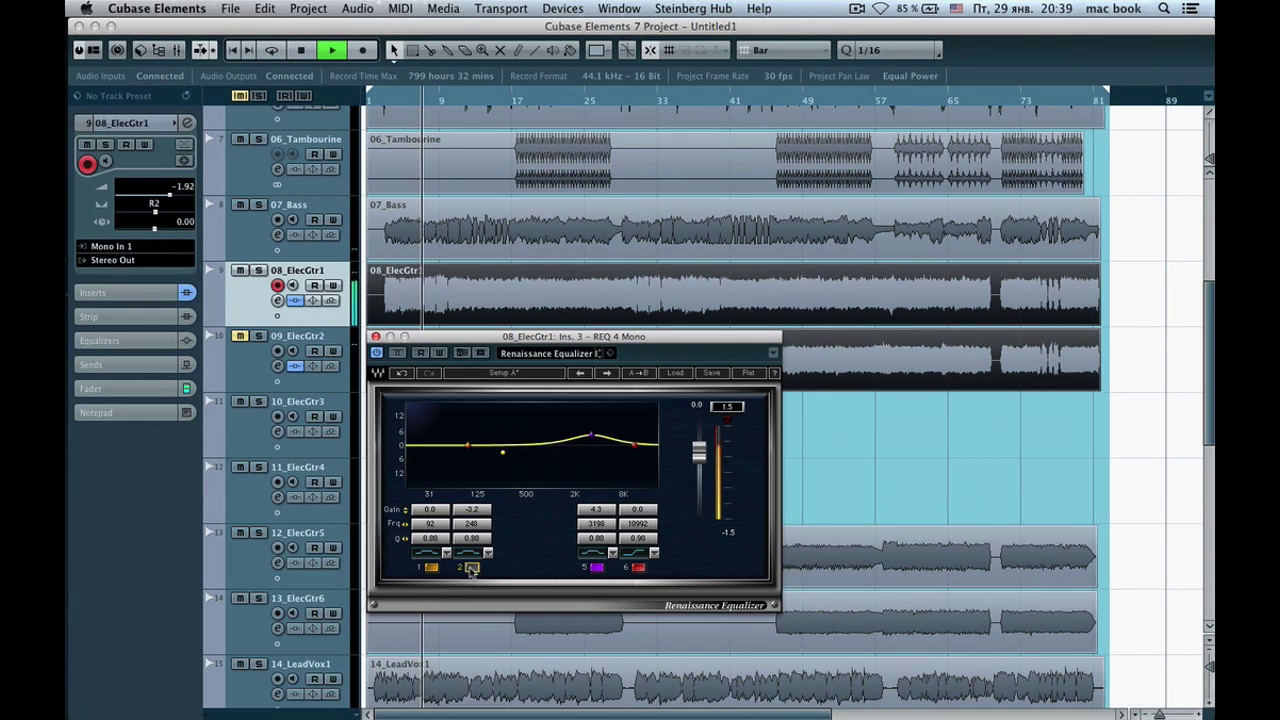
left_click(301, 50)
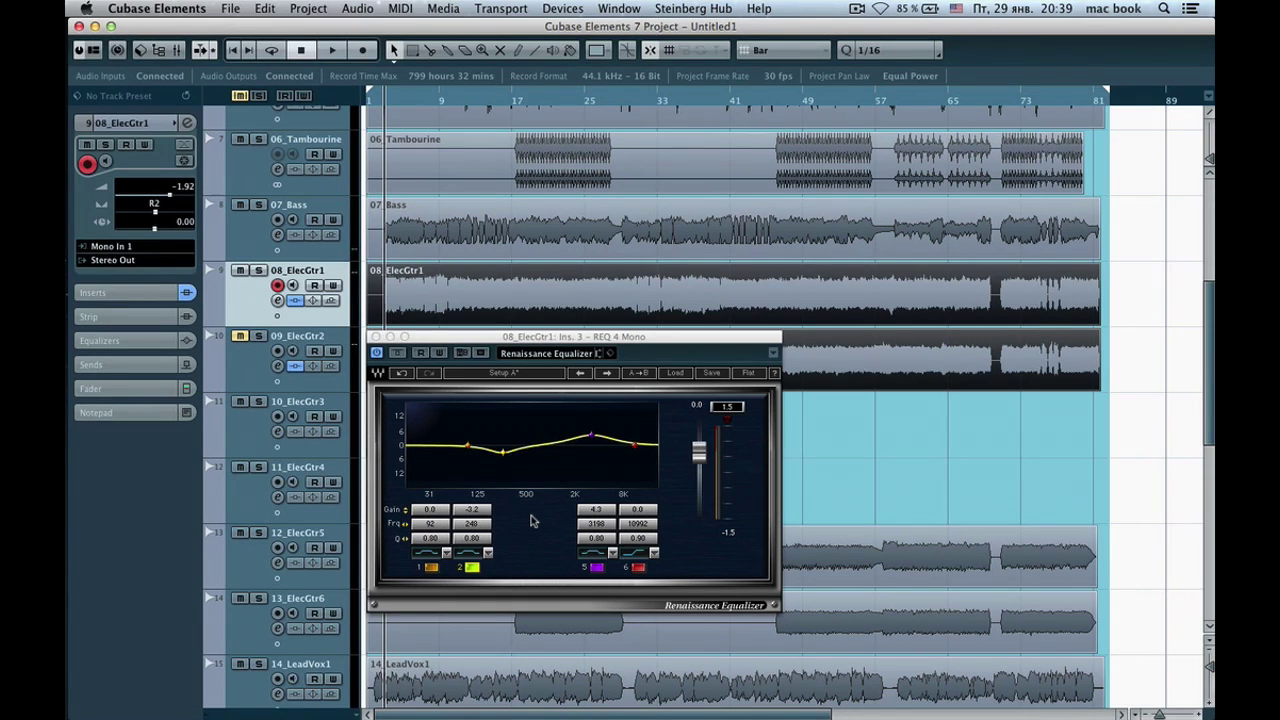
Close the REQ 4 window of 08_ElecGtr1 and leave playback stopped
left_click_drag(520, 340, 522, 340)
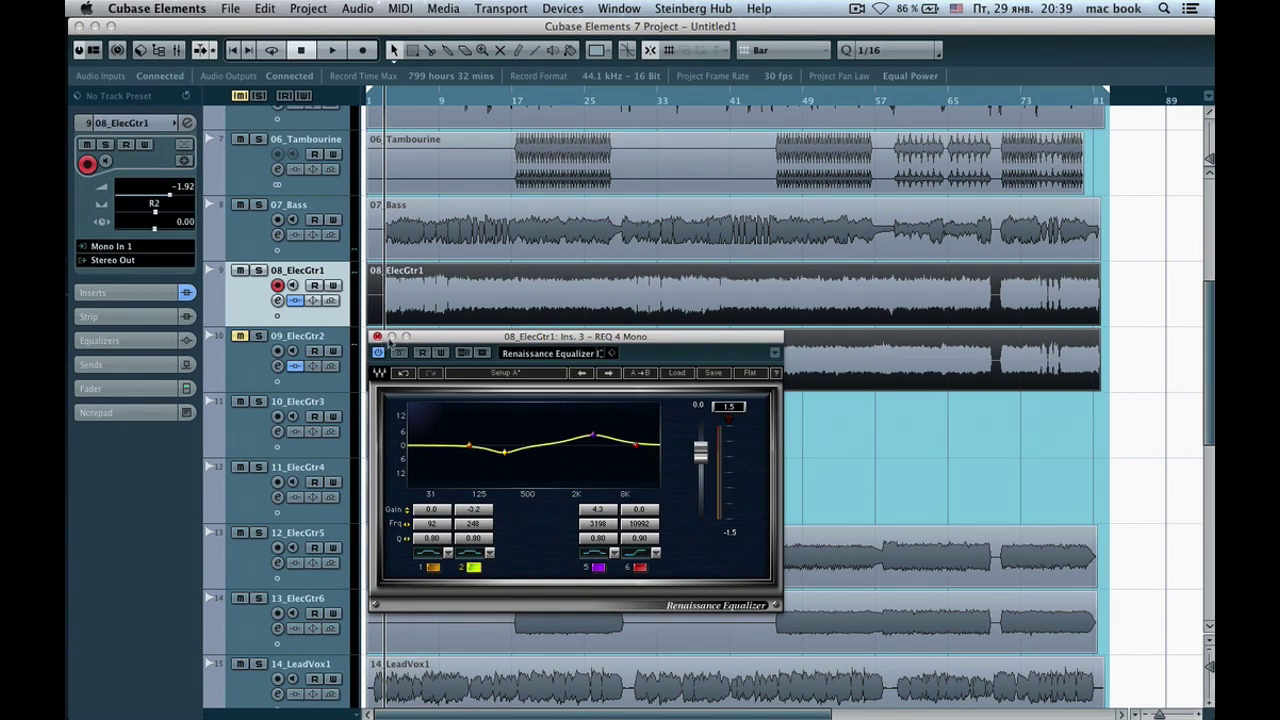
left_click(377, 337)
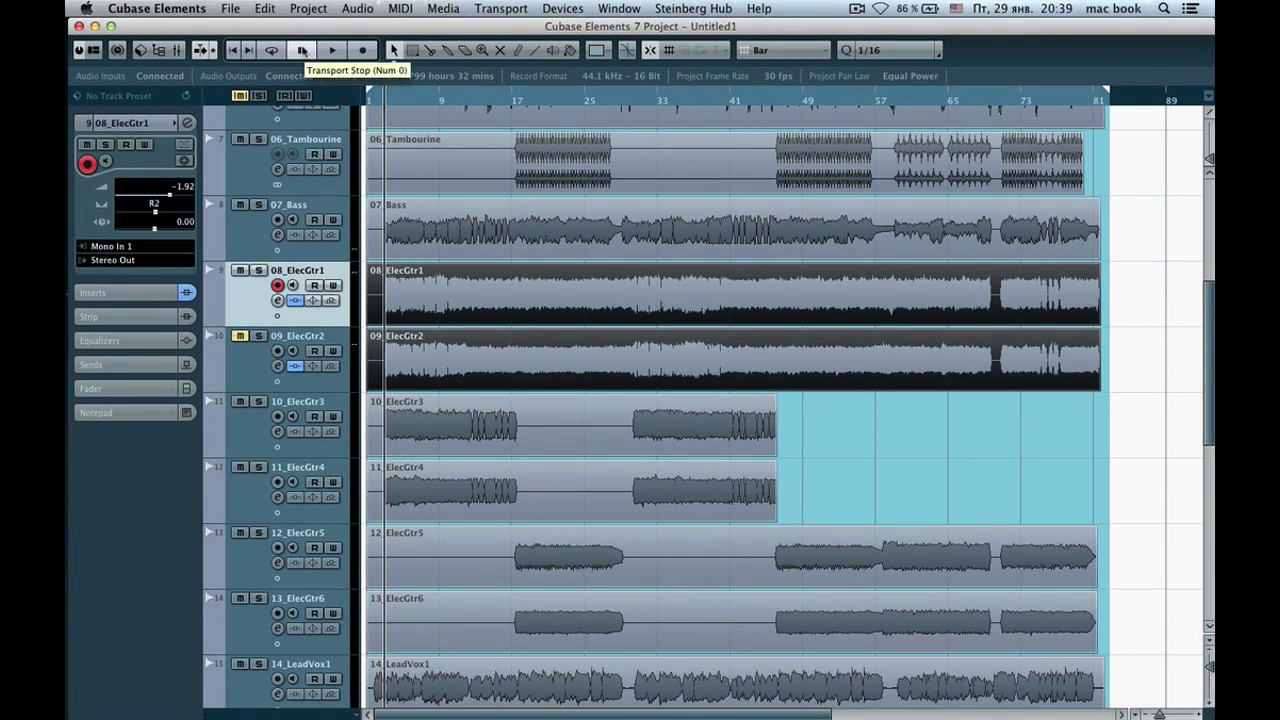
left_click(302, 50)
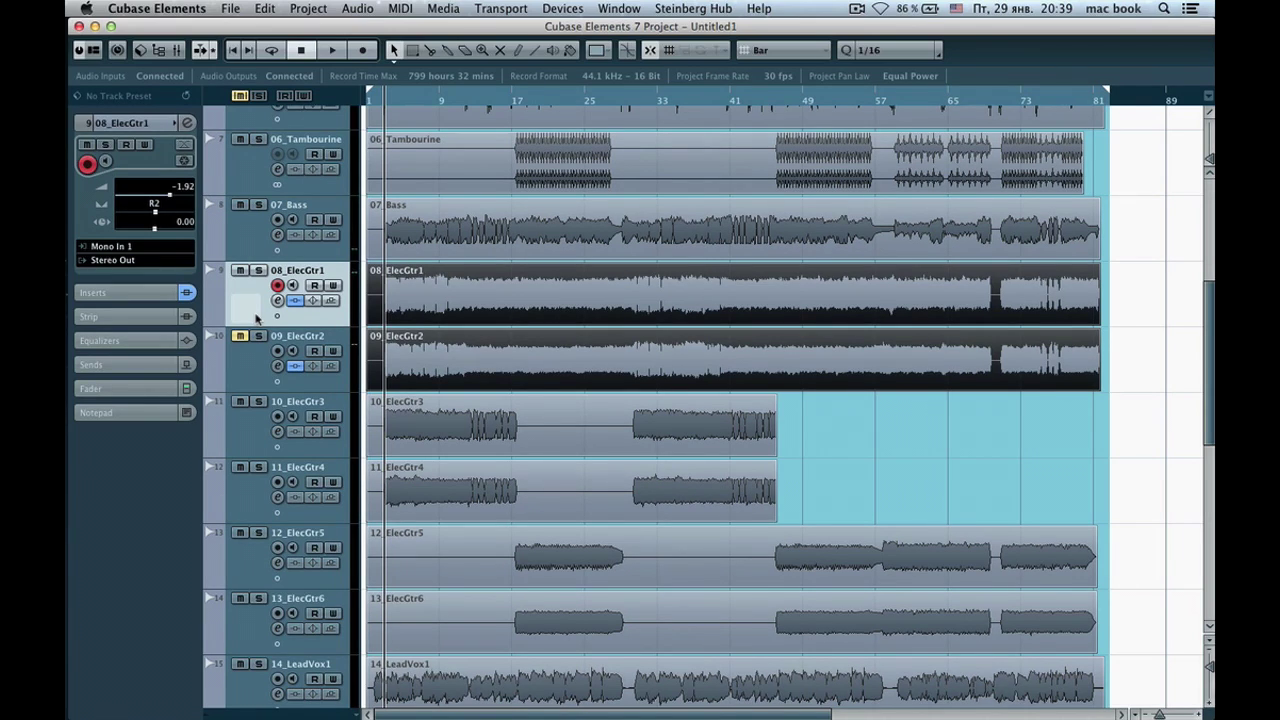
Listen to 09_ElecGtr2 and 08_ElecGtr1 separately in turn by swapping their mutes, comparing the unprocessed double with the processed guitar
left_click(250, 370)
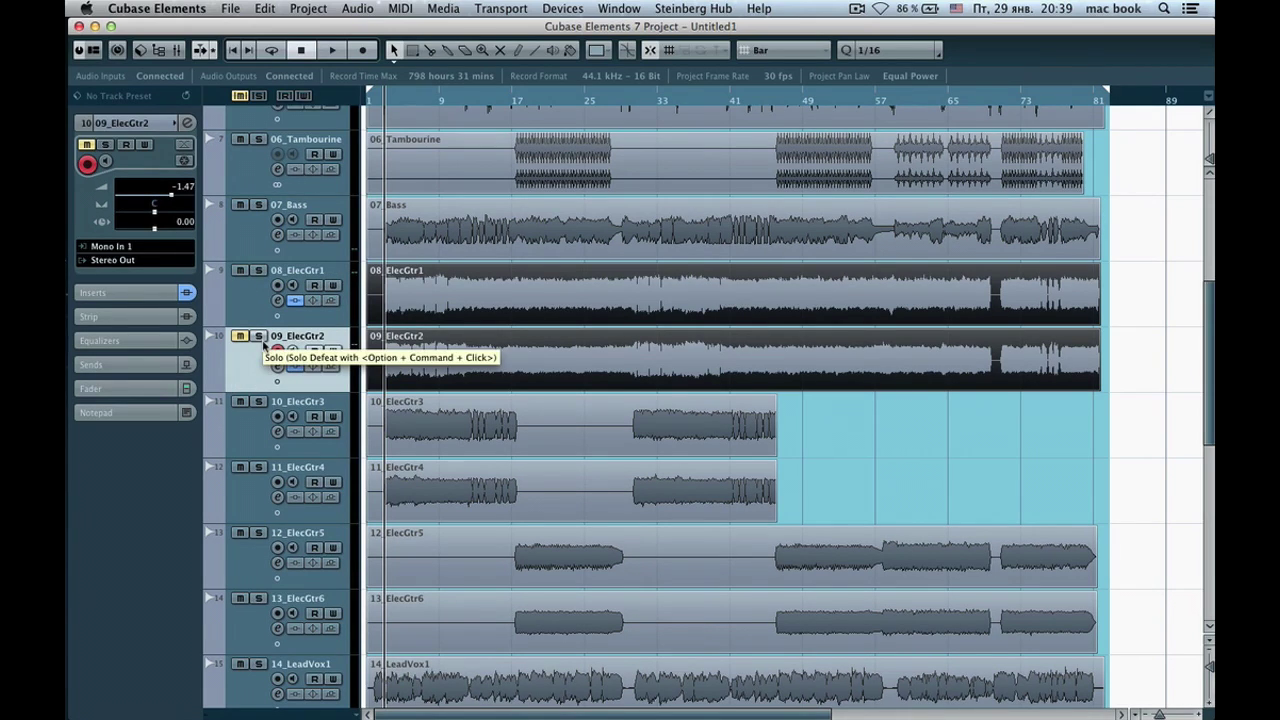
left_click(240, 271)
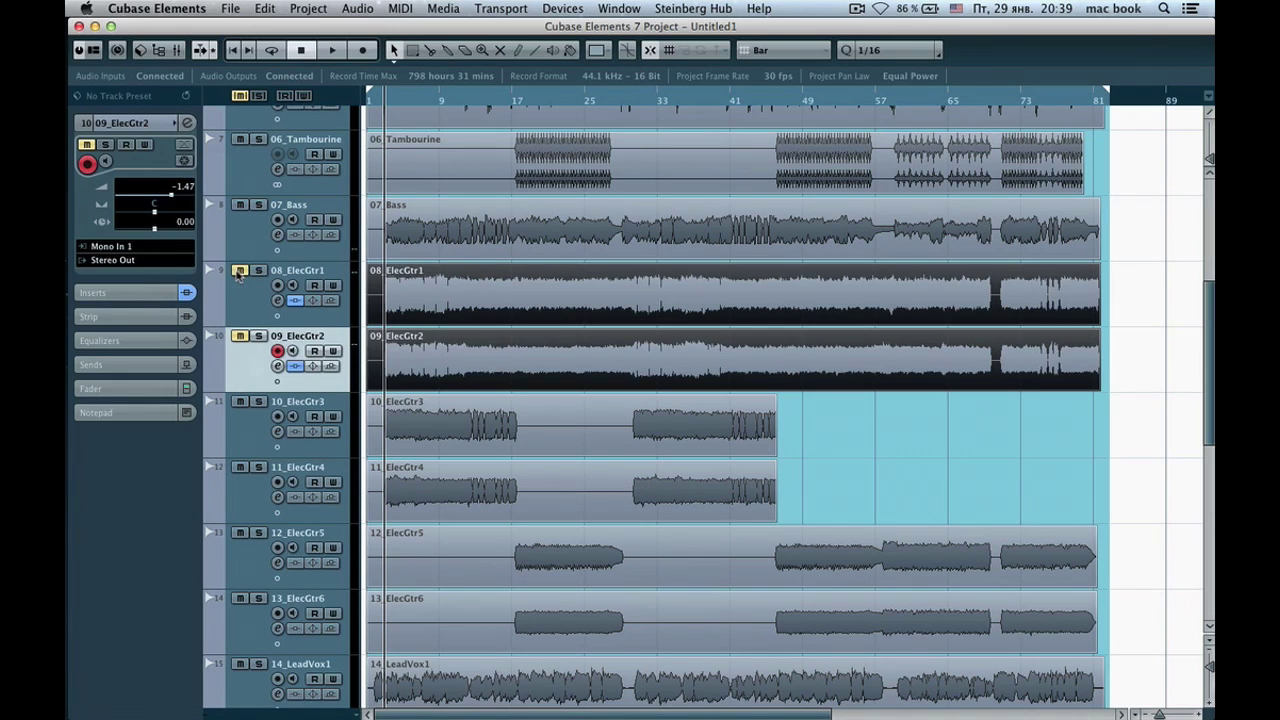
left_click(241, 337)
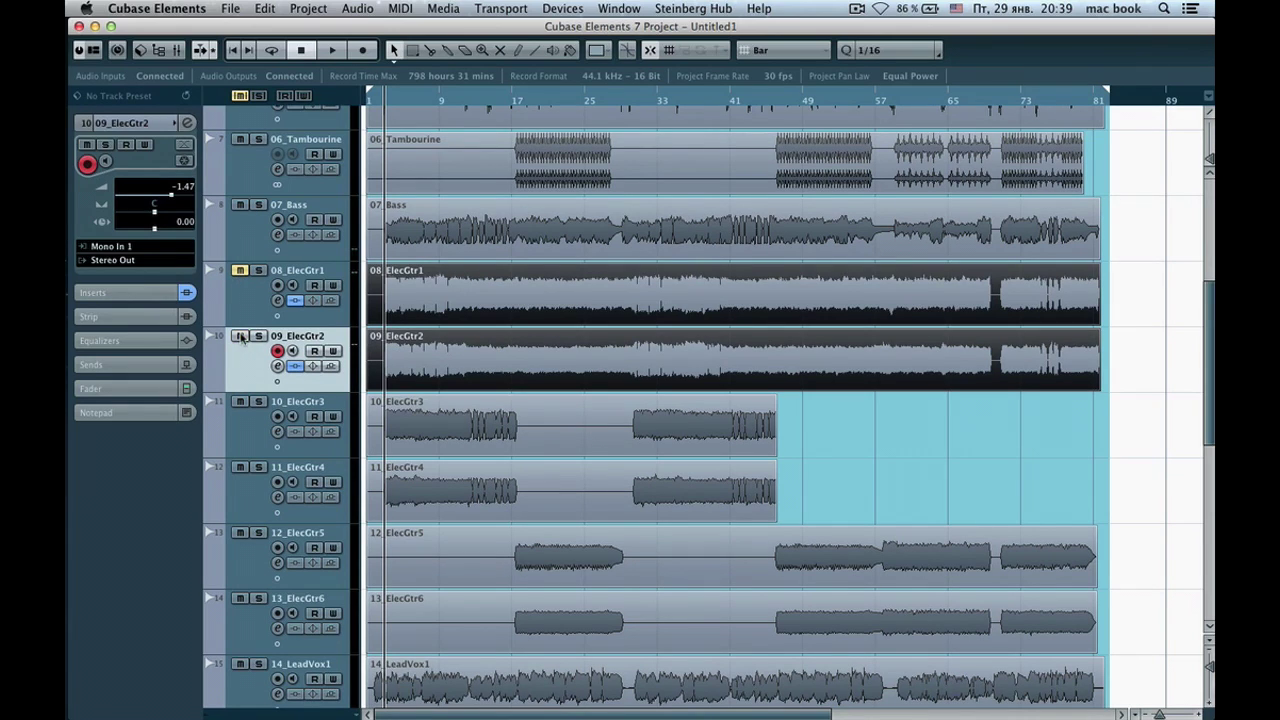
left_click(333, 52)
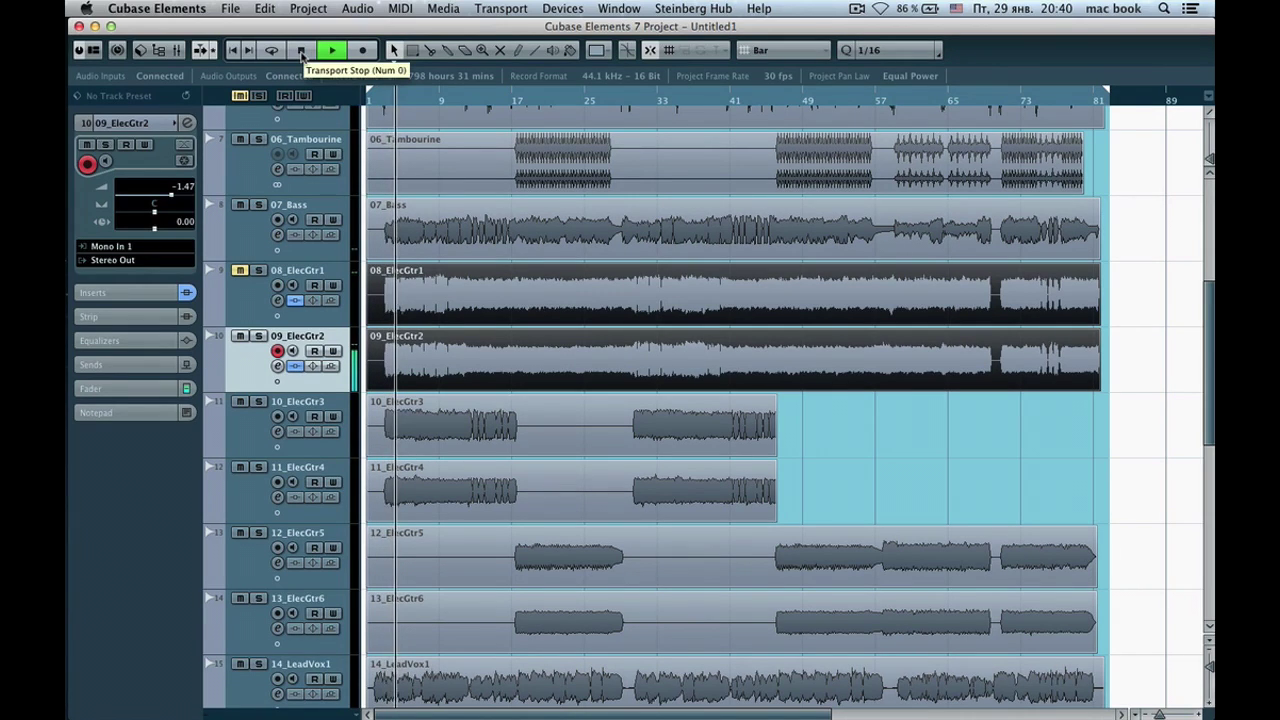
left_click(301, 52)
left_click(240, 270)
left_click(240, 337)
left_click(331, 52)
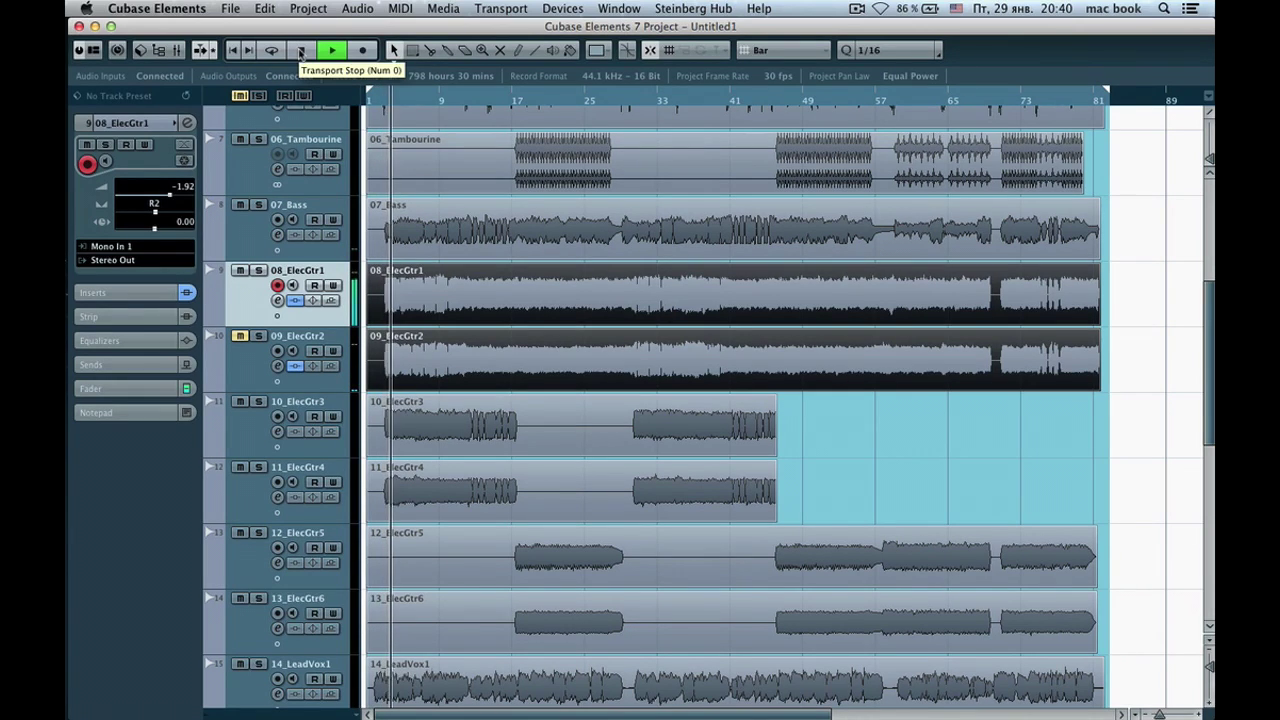
left_click(301, 52)
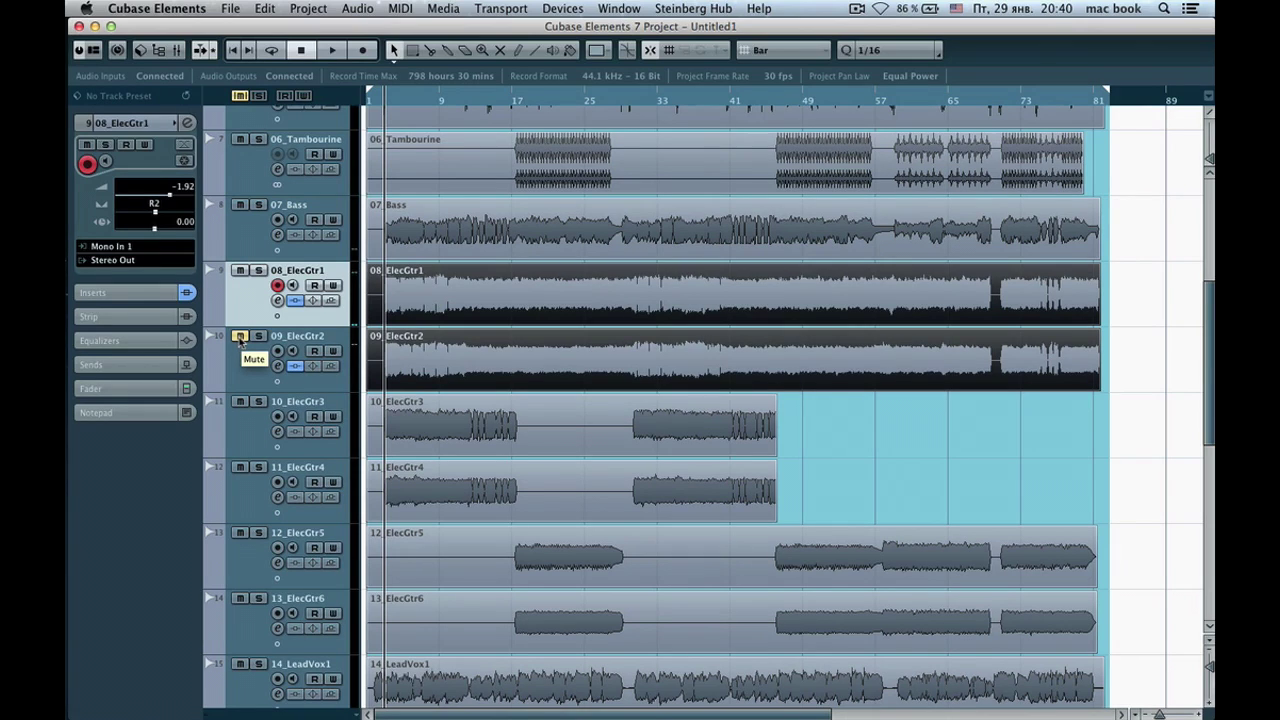
Unmute 09_ElecGtr2 and load CLA-3A Mono from the Dynamics category in its second insert slot, with the gain at about 5
left_click(241, 376)
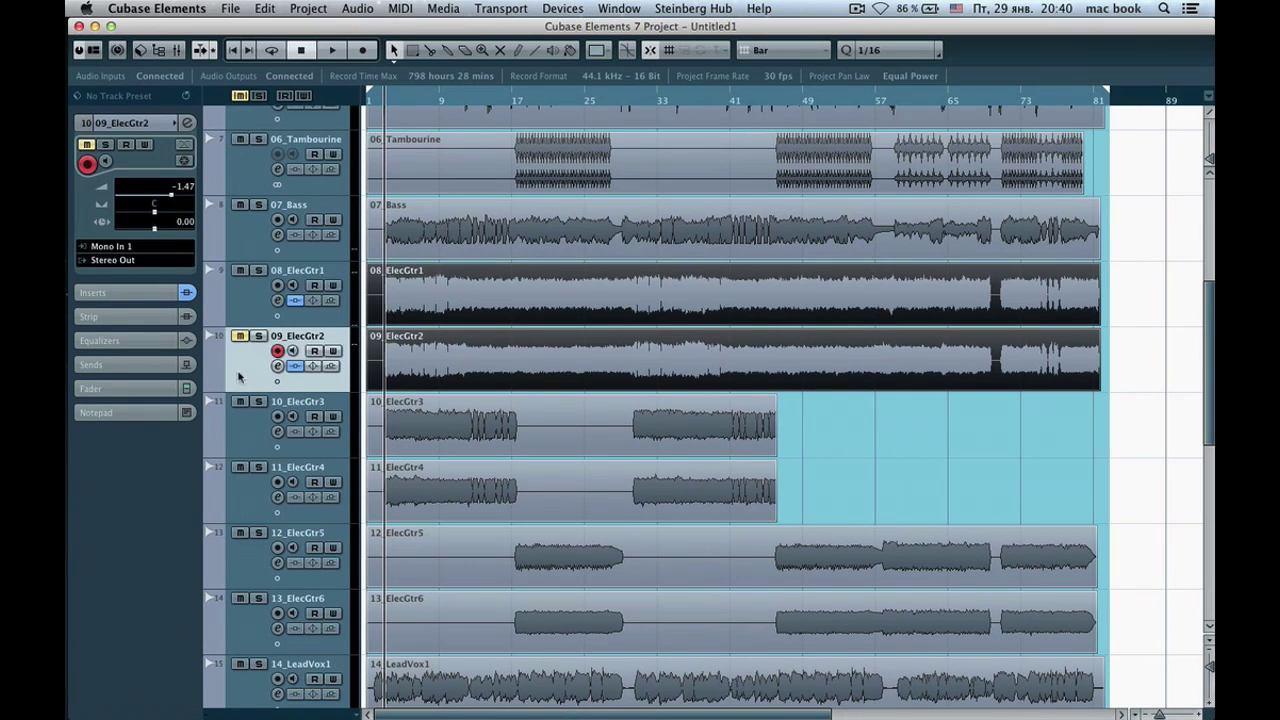
left_click(241, 338)
left_click(125, 297)
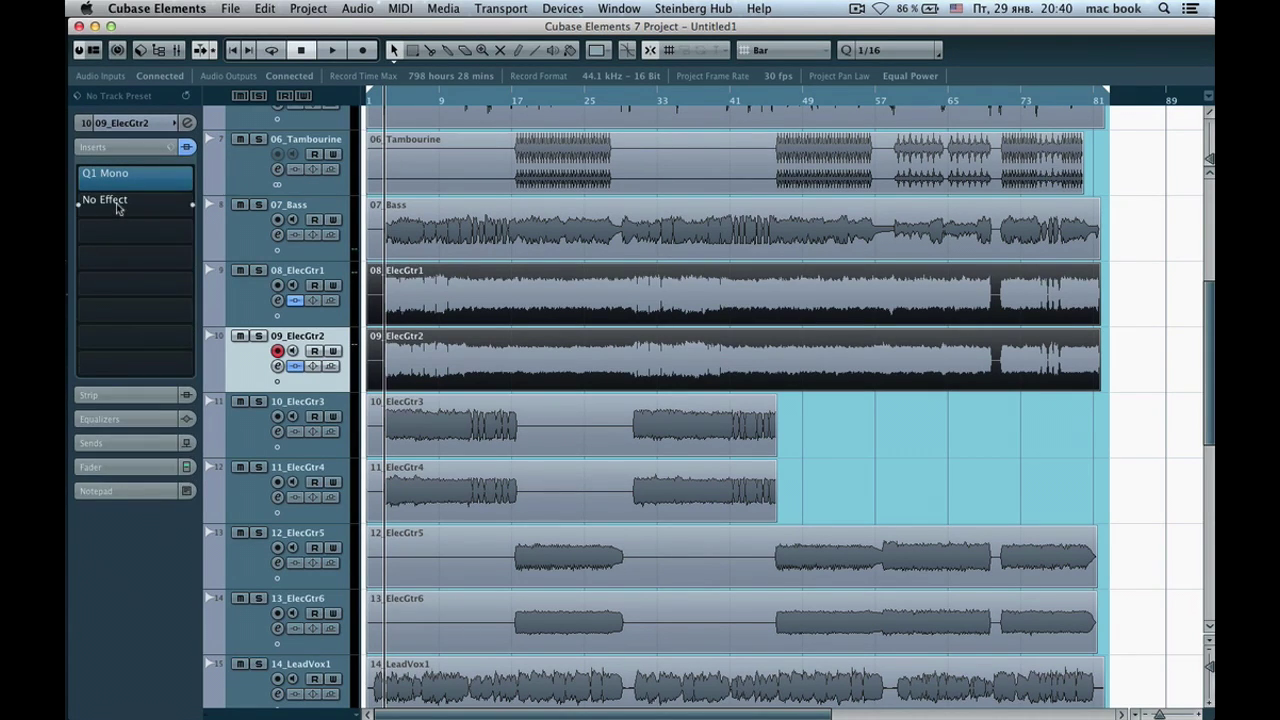
left_click(116, 212)
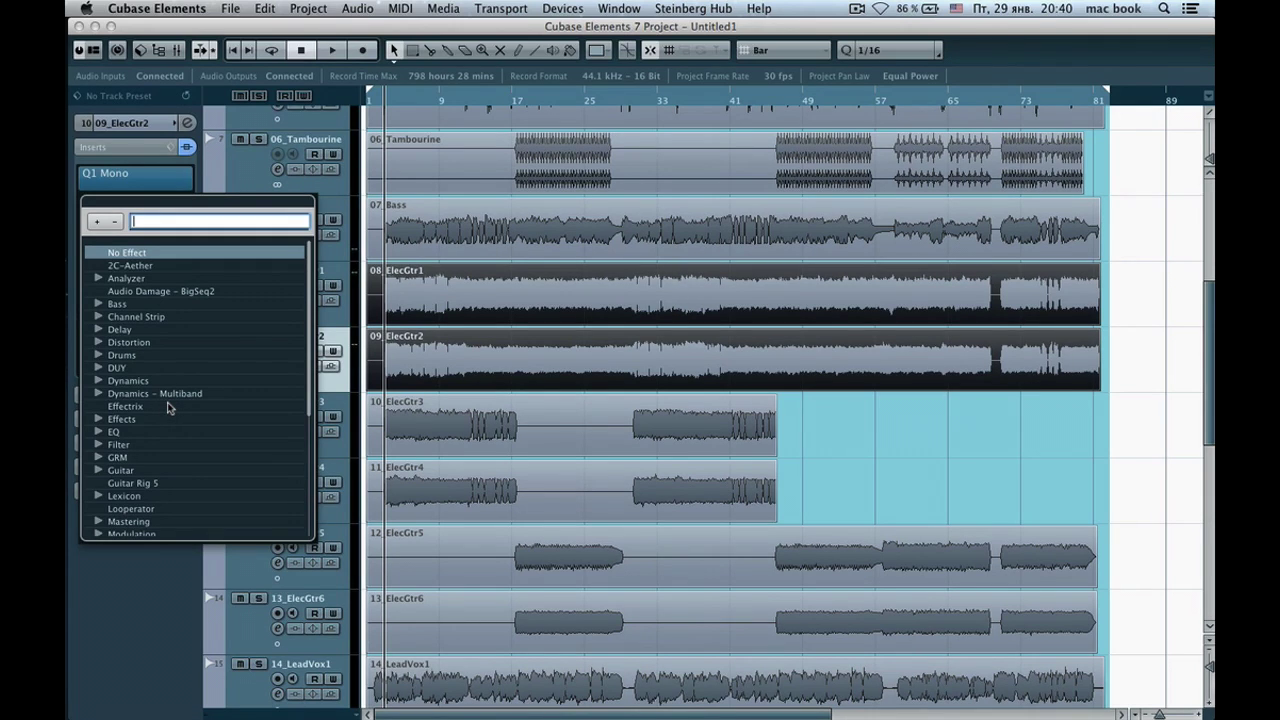
scroll(168, 407, "down", 5)
scroll(168, 407, "up", 5)
left_click(98, 381)
scroll(155, 410, "down", 3)
scroll(158, 412, "down", 2)
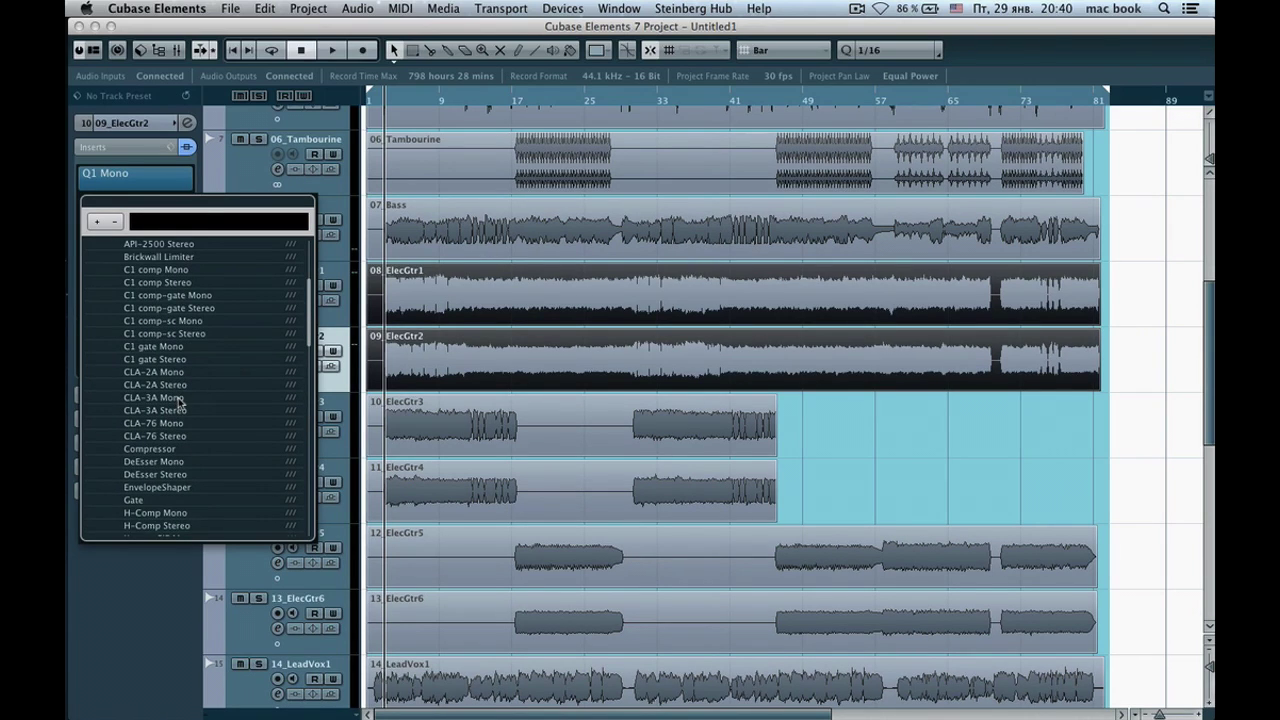
left_click(165, 398)
left_click_drag(504, 263, 503, 276)
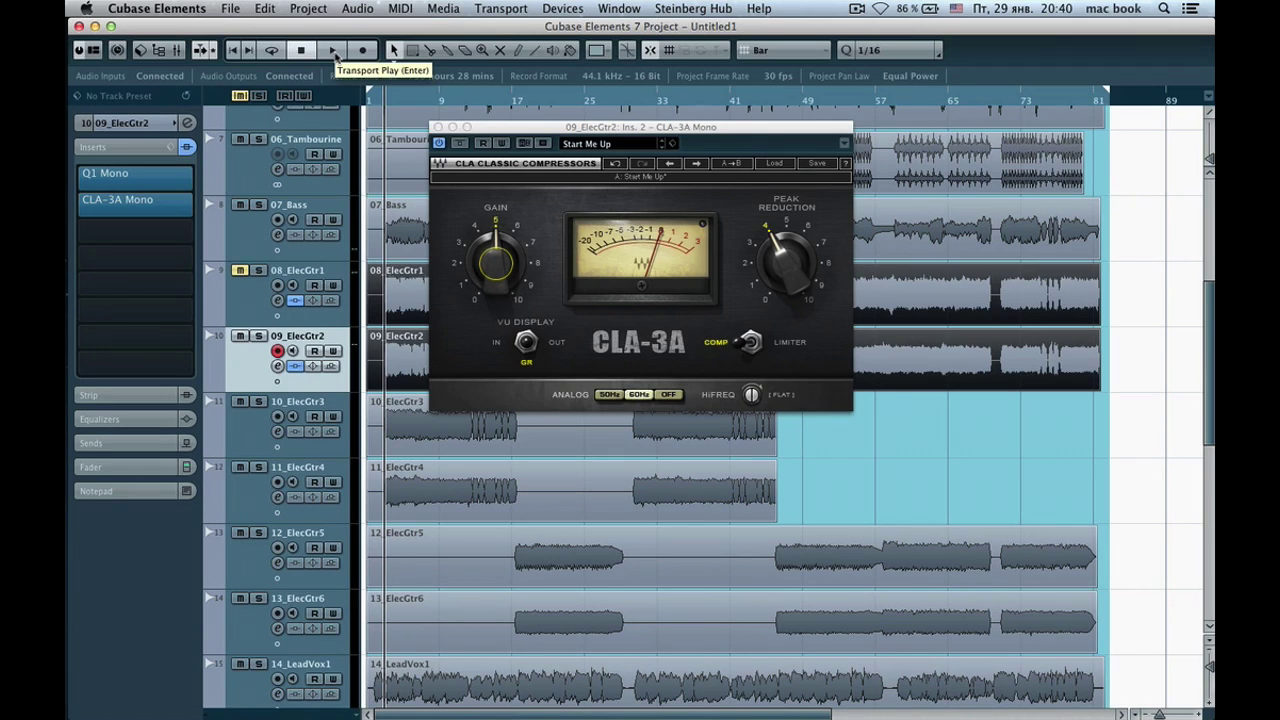
Play 09_ElecGtr2 with 08_ElecGtr1 muted, raise the CLA-3A peak reduction to 5.24, and compare the compressed and bypassed sound
left_click(334, 52)
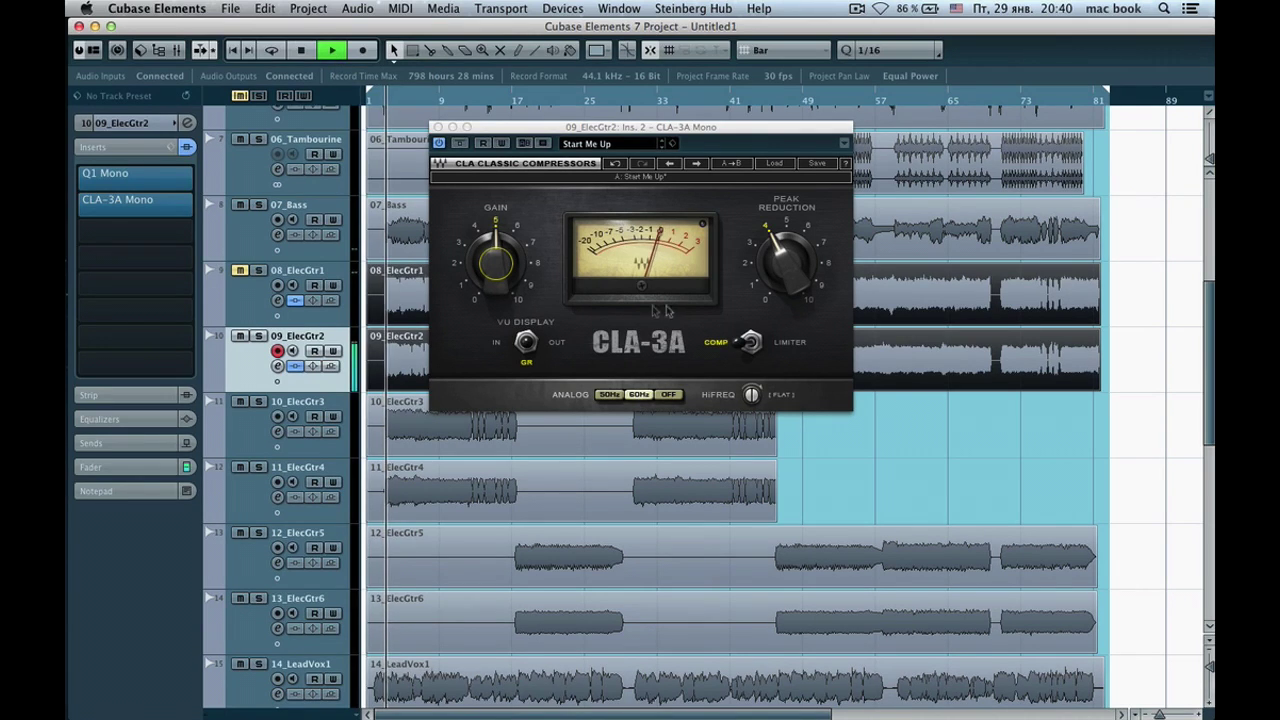
left_click_drag(795, 265, 795, 248)
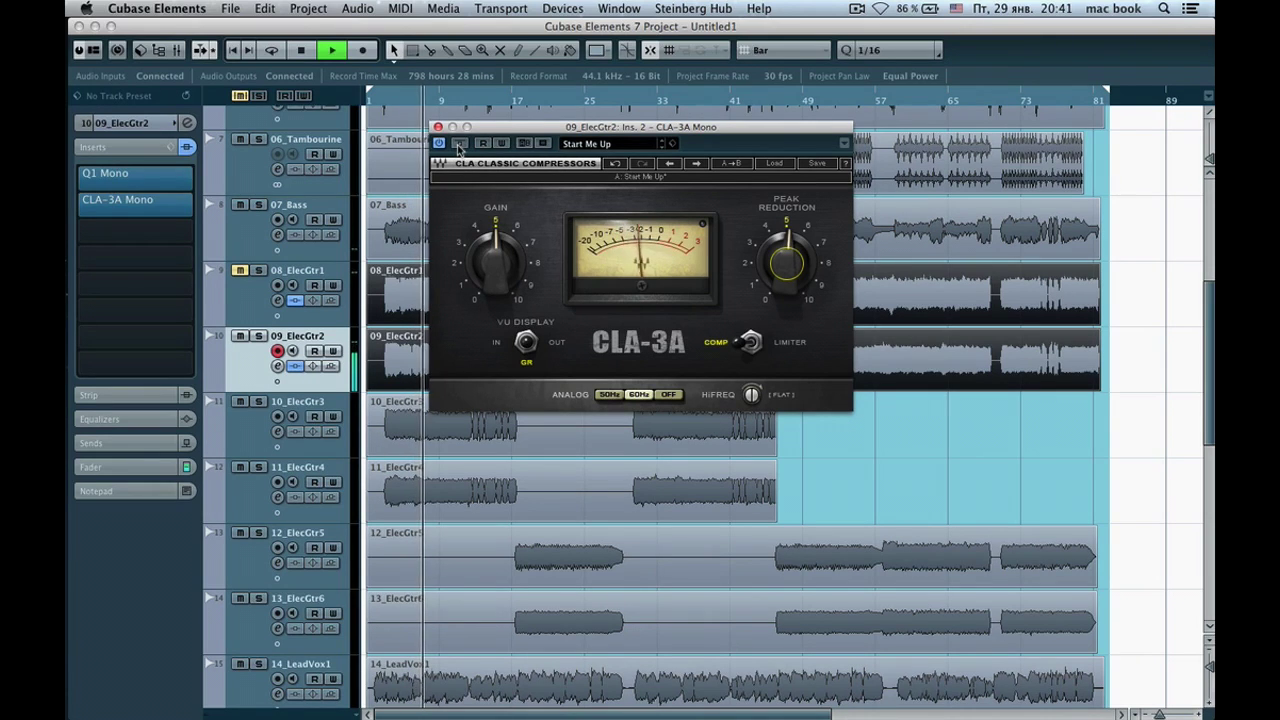
left_click(459, 145)
left_click(459, 145)
left_click_drag(793, 267, 793, 266)
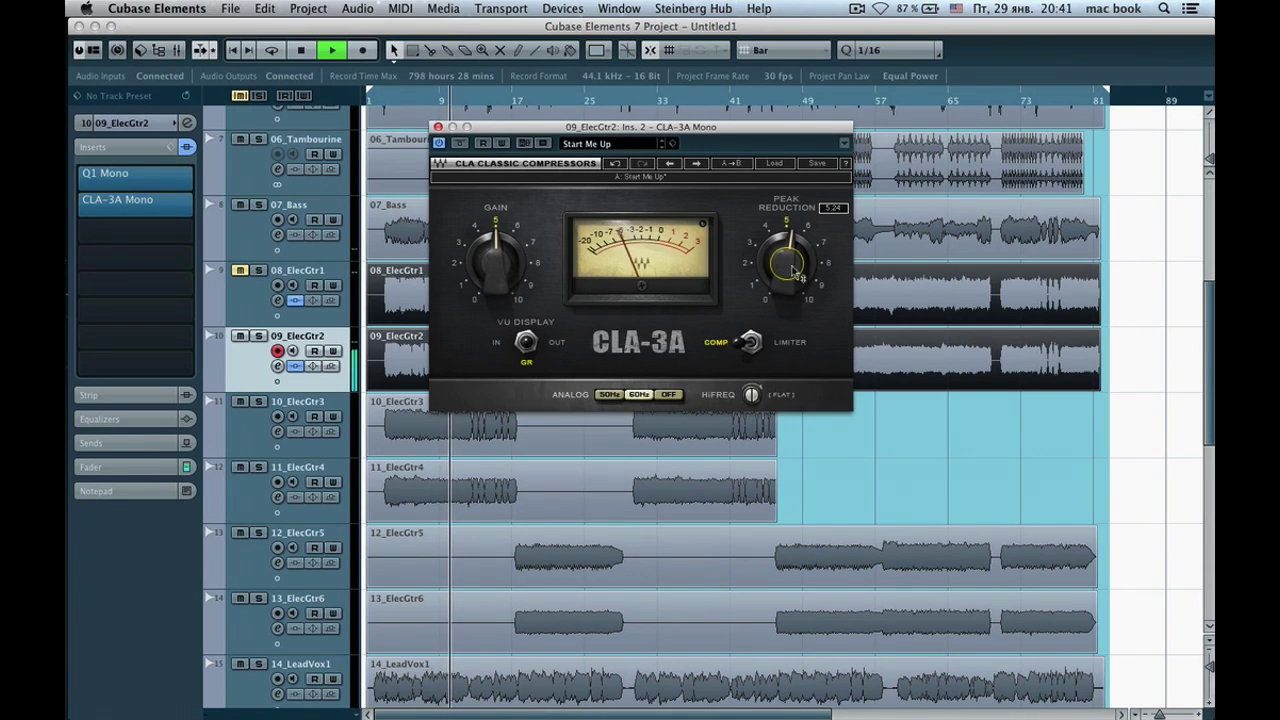
left_click(462, 144)
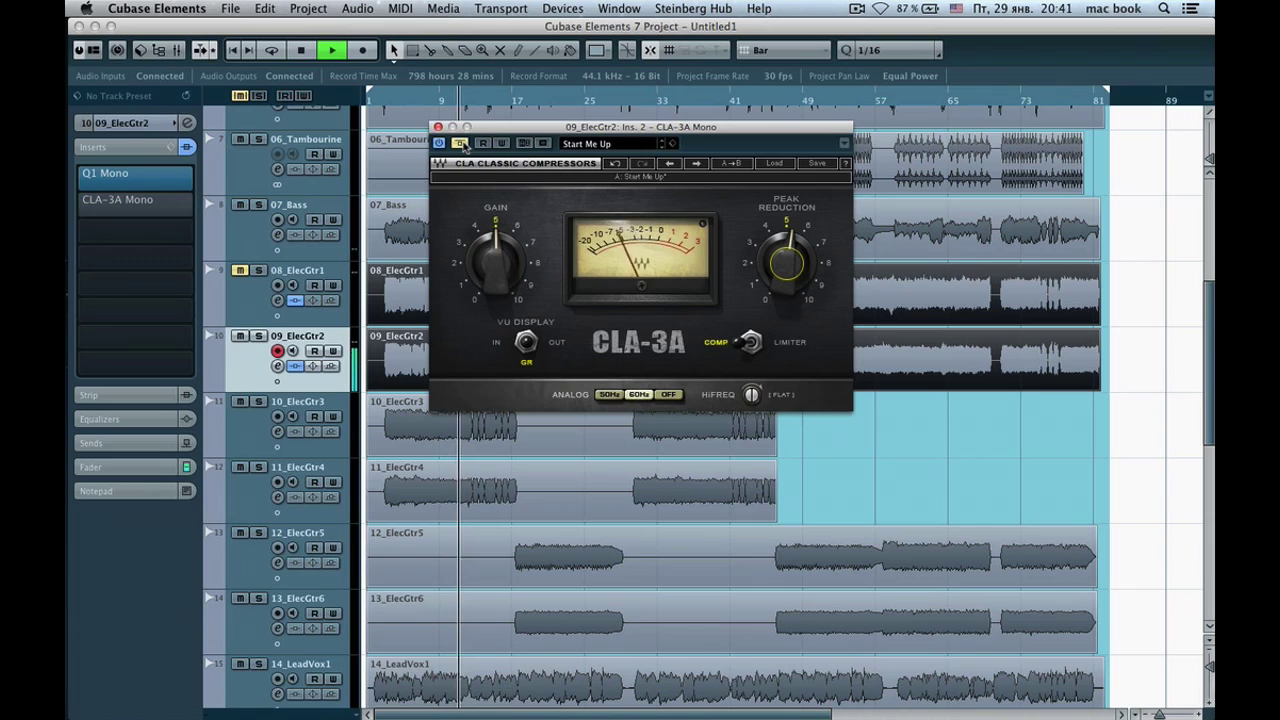
left_click(463, 145)
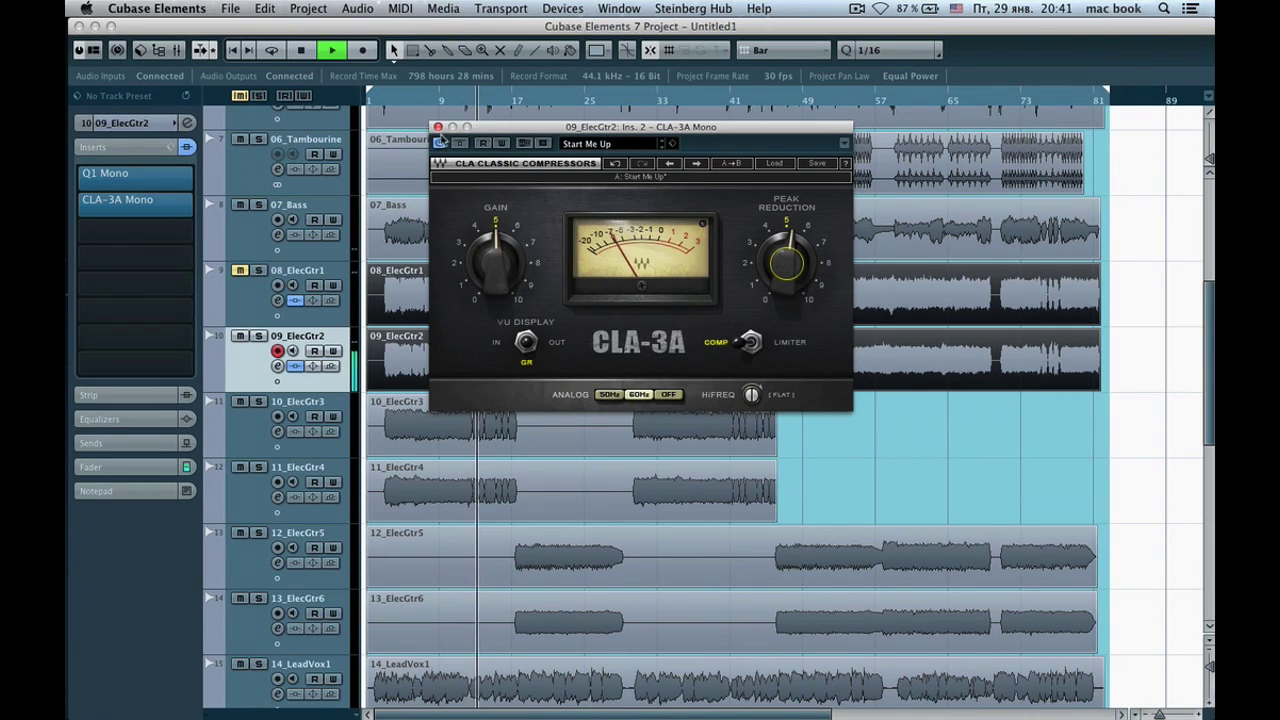
Close the CLA-3A window of 09_ElecGtr2, swap the mutes of the two guitars, and listen to 08_ElecGtr1 alone for comparison
left_click(300, 52)
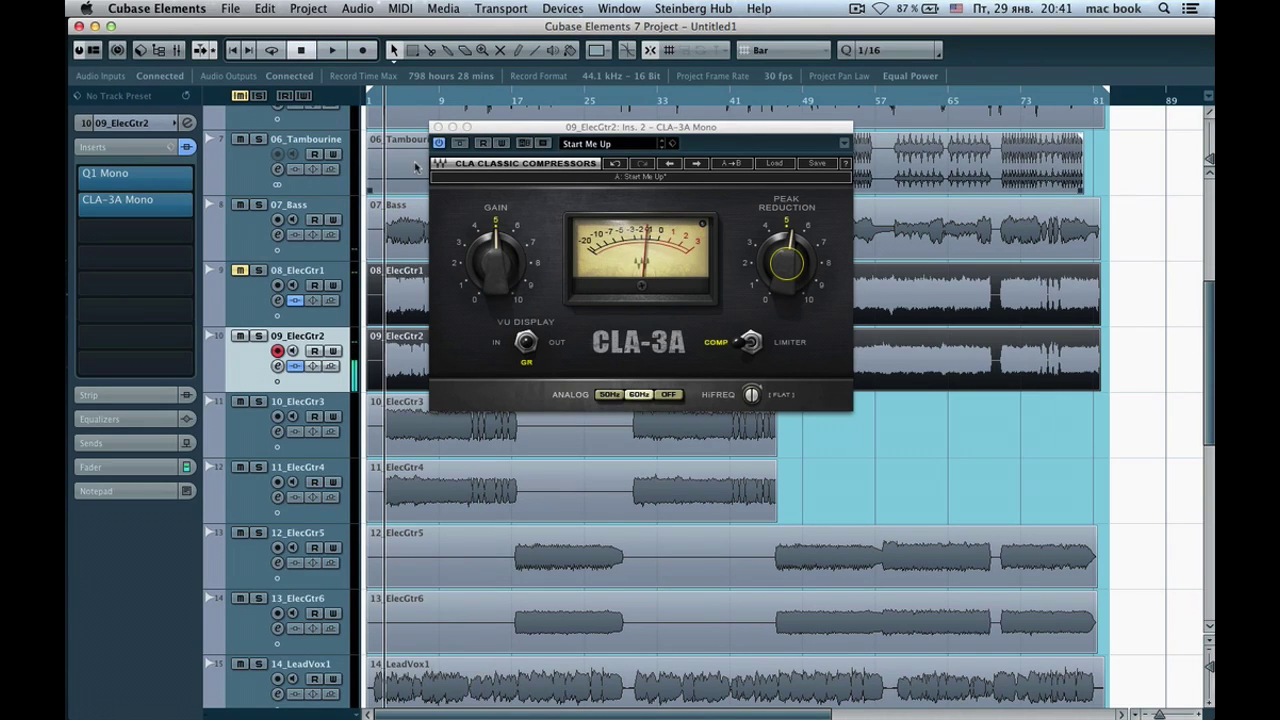
left_click(437, 127)
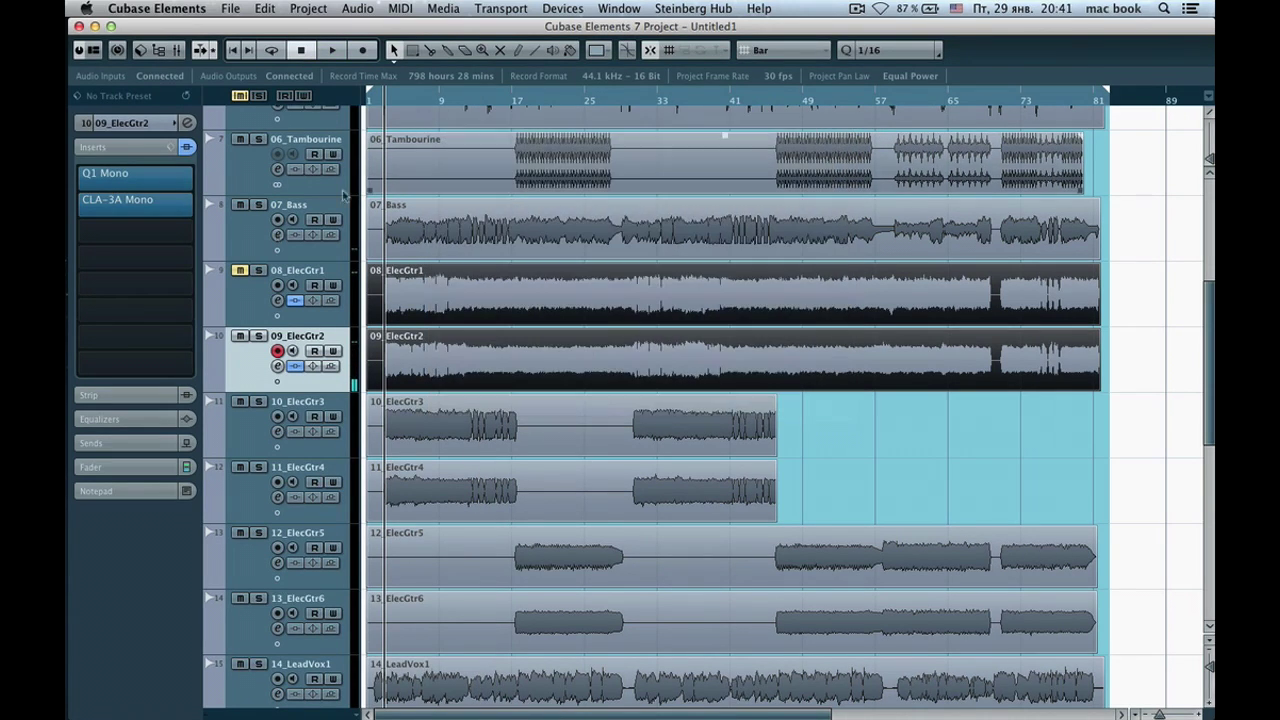
left_click(248, 281)
left_click(240, 271)
left_click(240, 336)
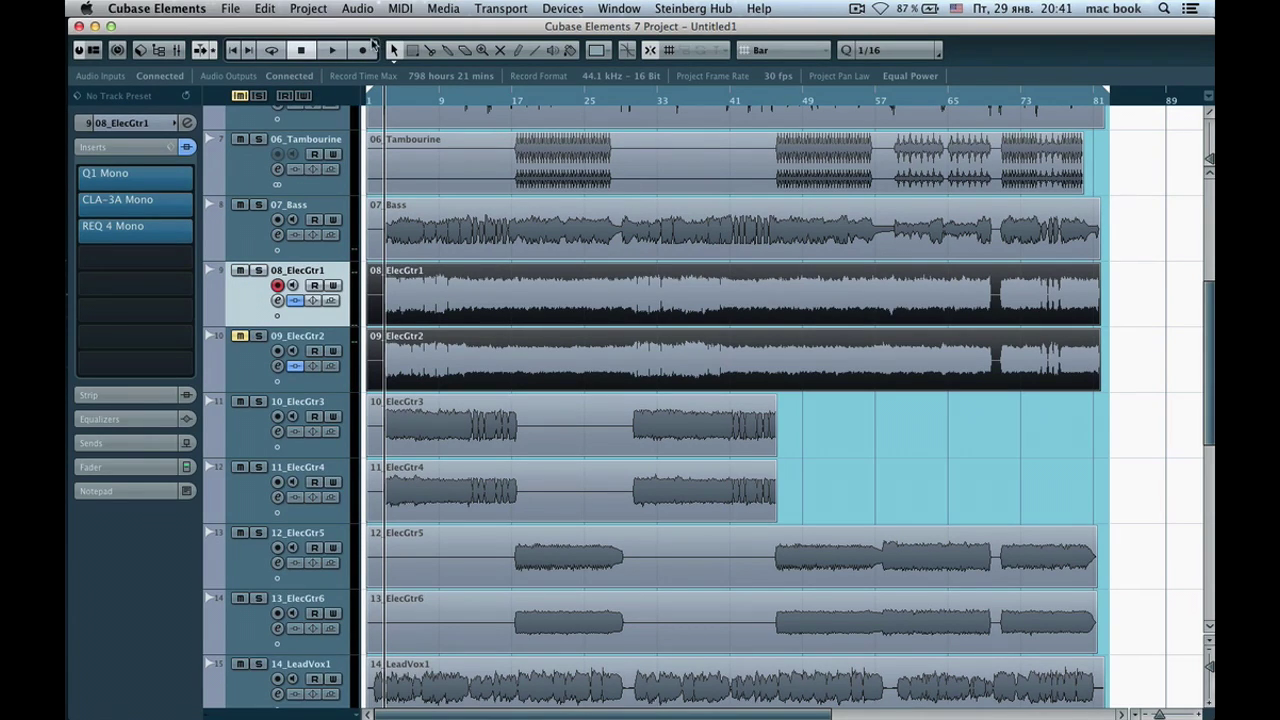
left_click(331, 50)
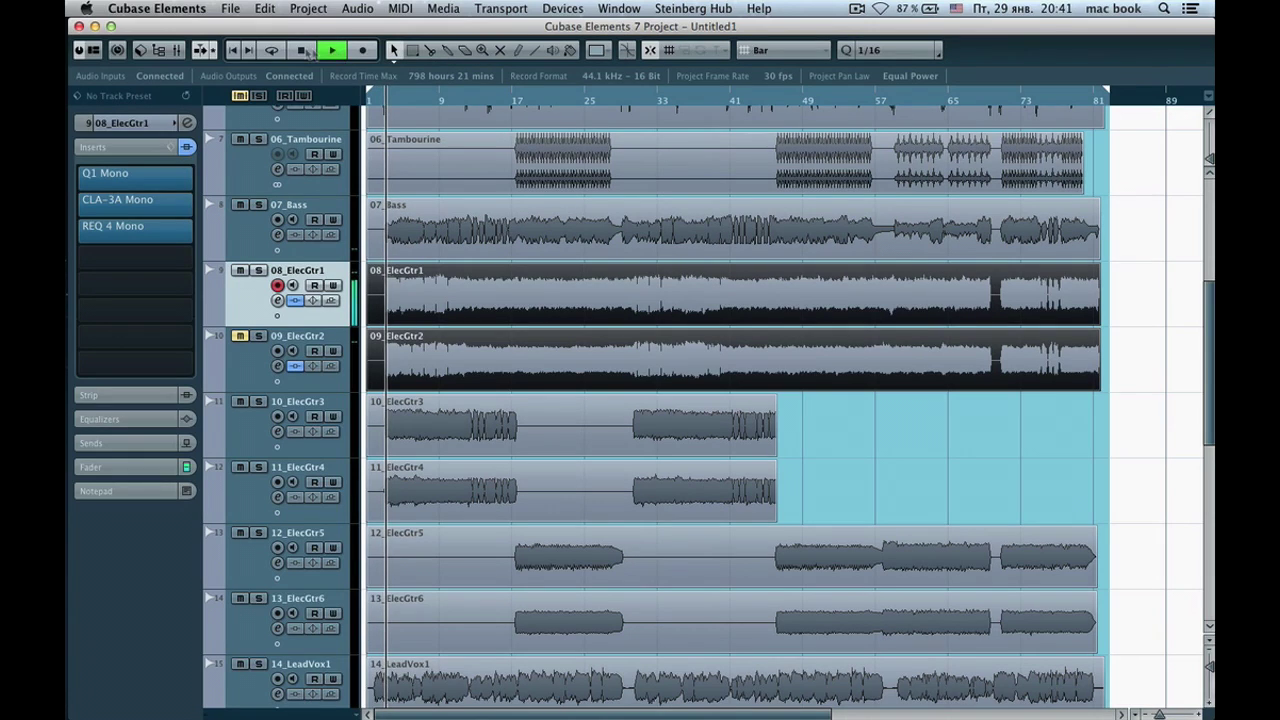
left_click(301, 50)
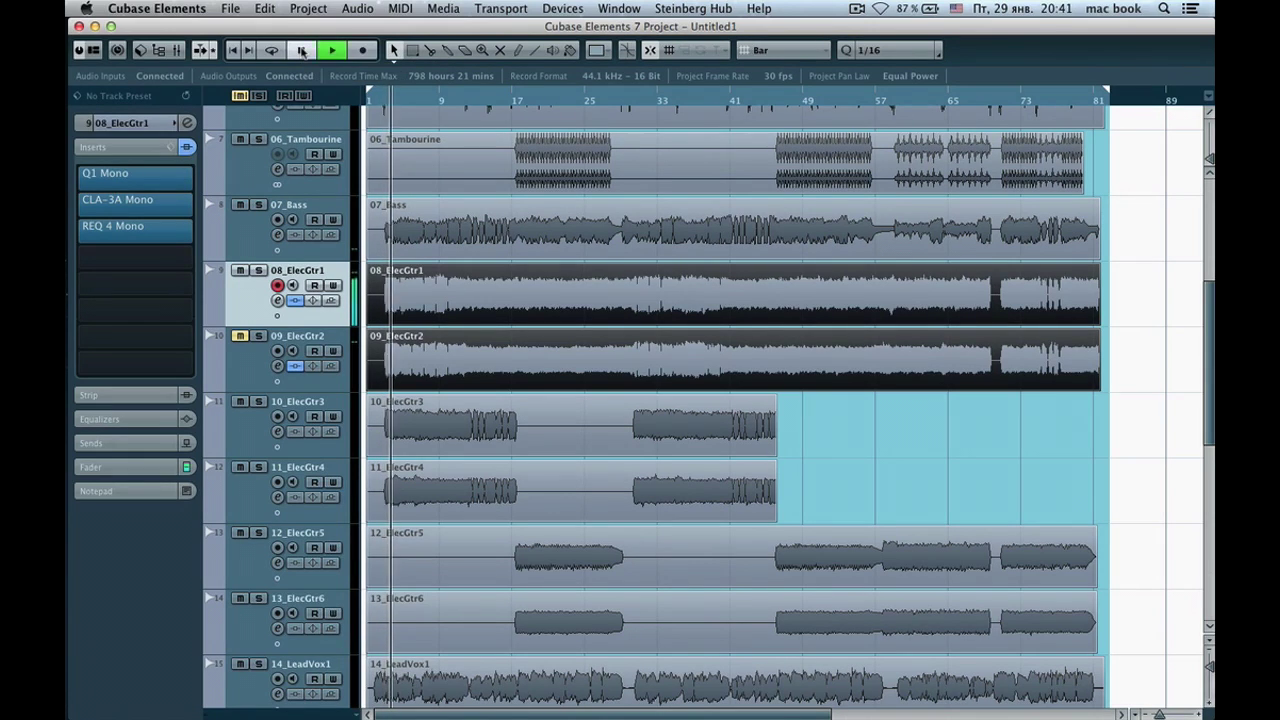
Unmute 09_ElecGtr2, mute 08_ElecGtr1, and load REQ 4 Mono from the EQ category in the third insert slot of 09_ElecGtr2
left_click(247, 347)
left_click(240, 337)
left_click(240, 271)
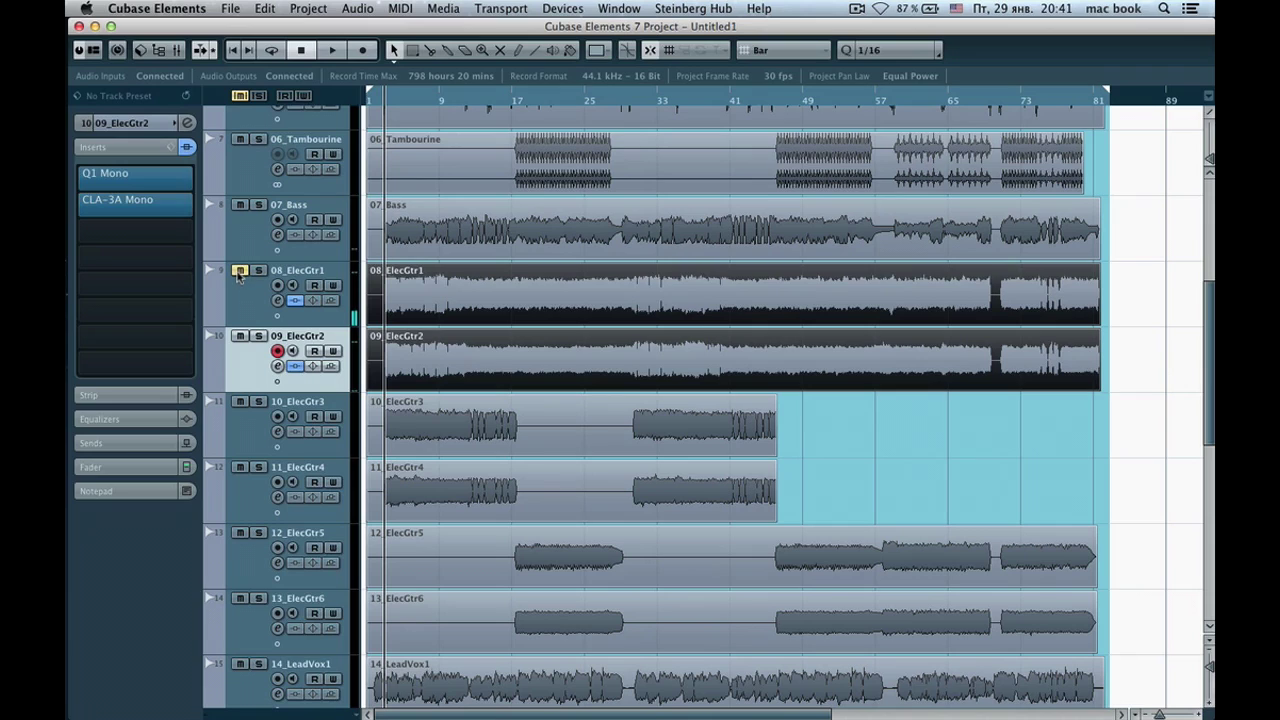
left_click(126, 232)
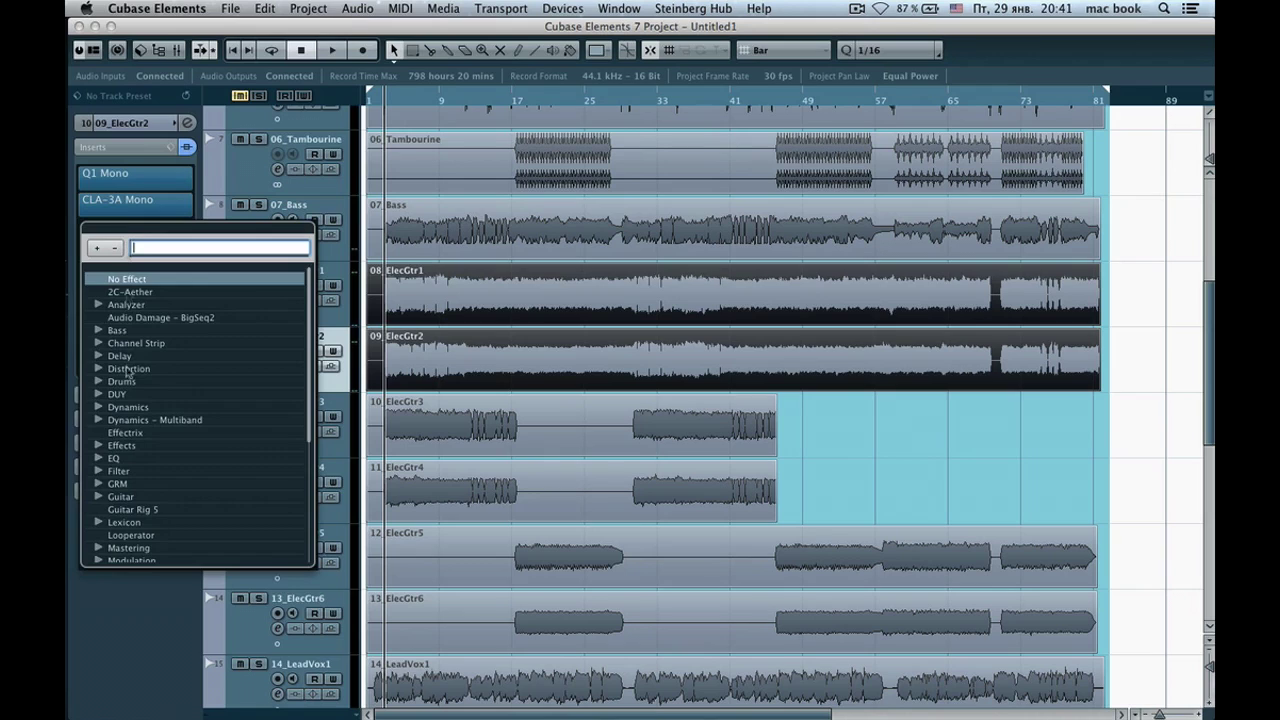
left_click(98, 460)
scroll(150, 456, "down", 10)
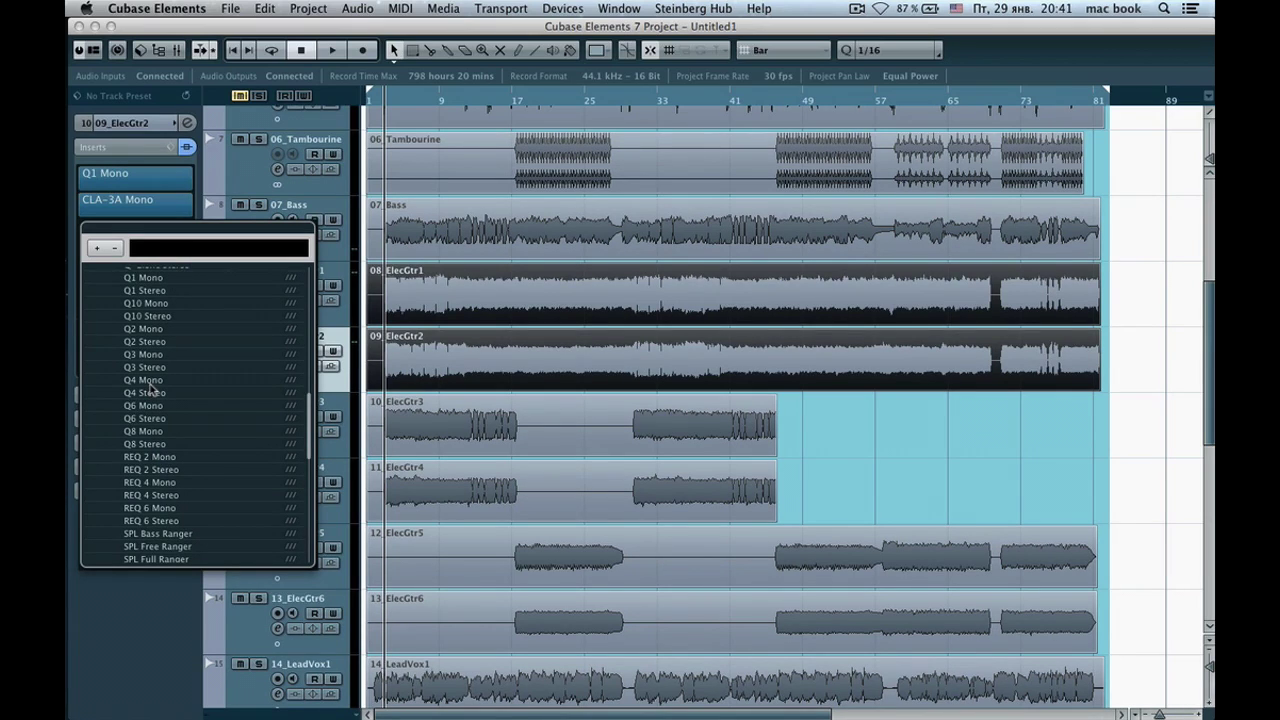
scroll(150, 392, "down", 3)
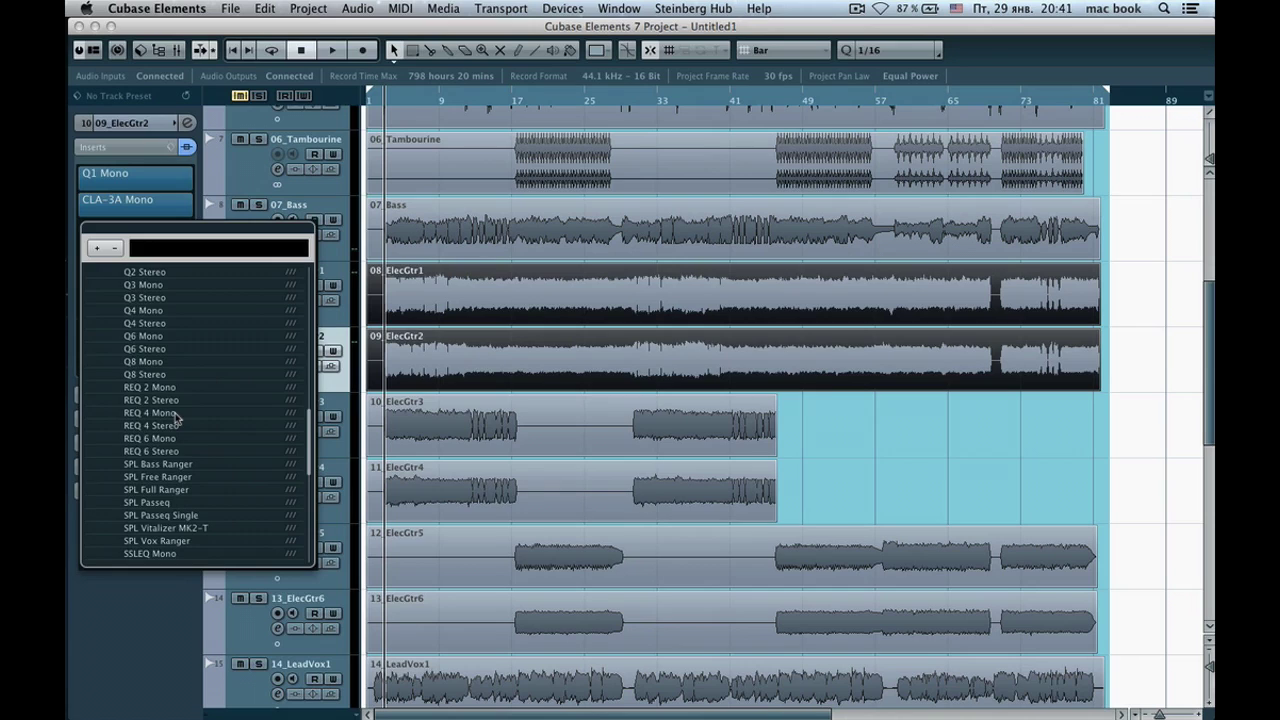
left_click(173, 413)
left_click_drag(603, 338, 661, 297)
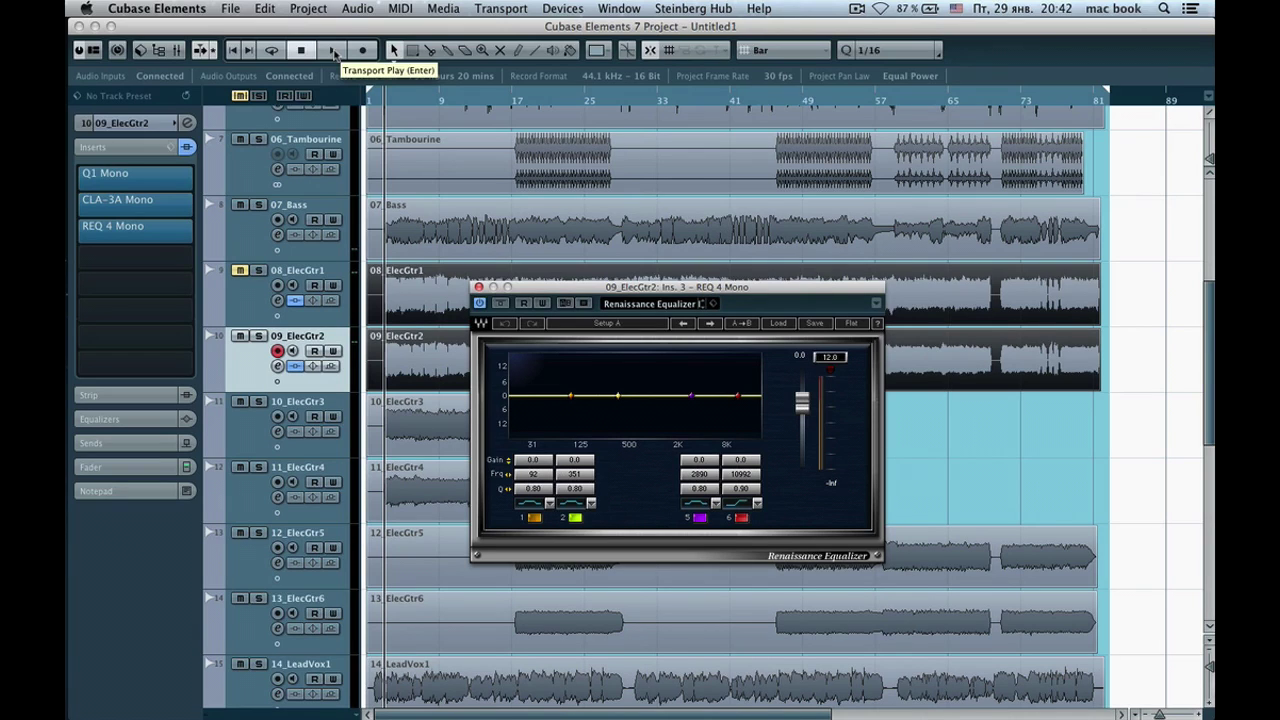
While 09_ElecGtr2 plays, cut REQ 4 band 2 by 3.9 dB at 267 Hz, ending with playback stopped
left_click(333, 50)
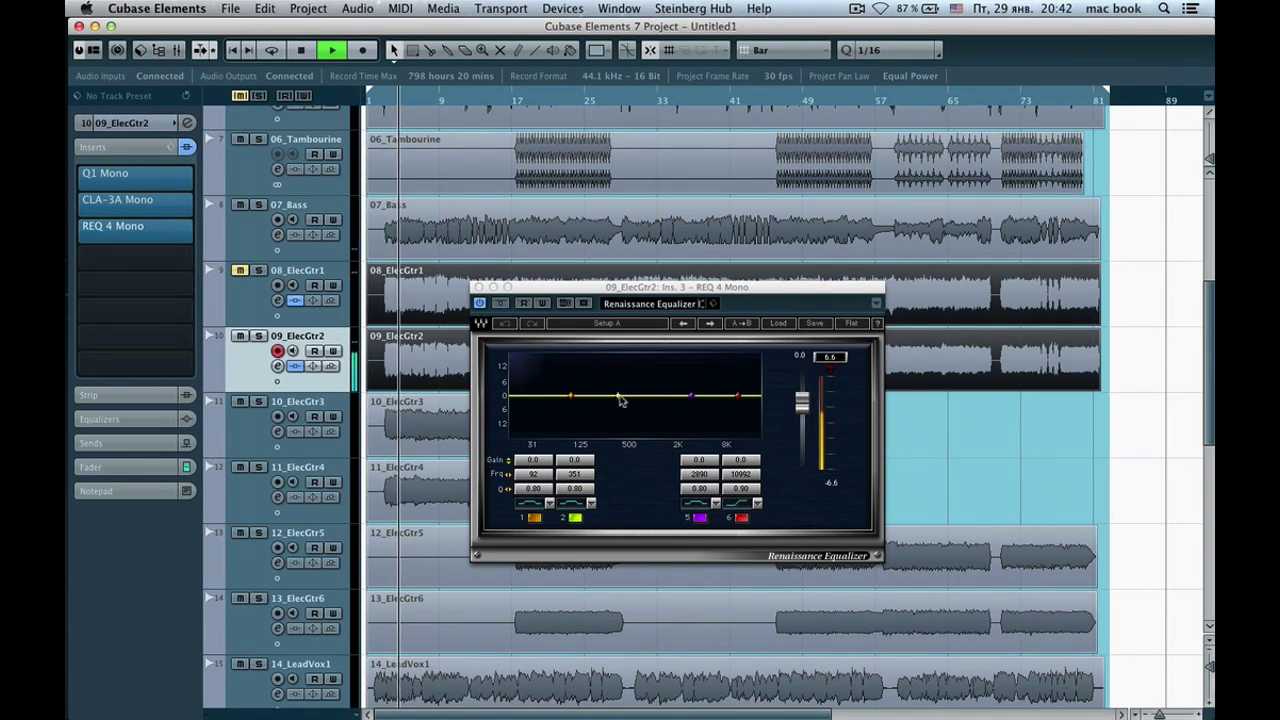
left_click_drag(618, 400, 608, 404)
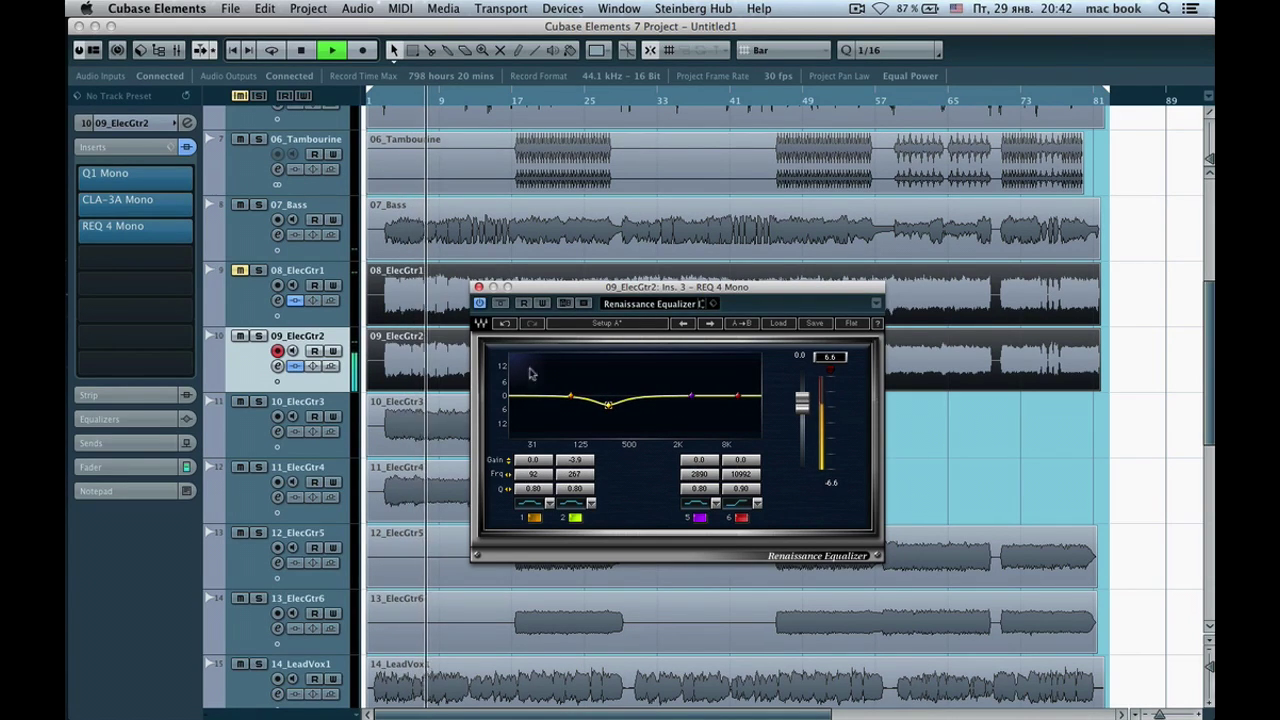
left_click(303, 51)
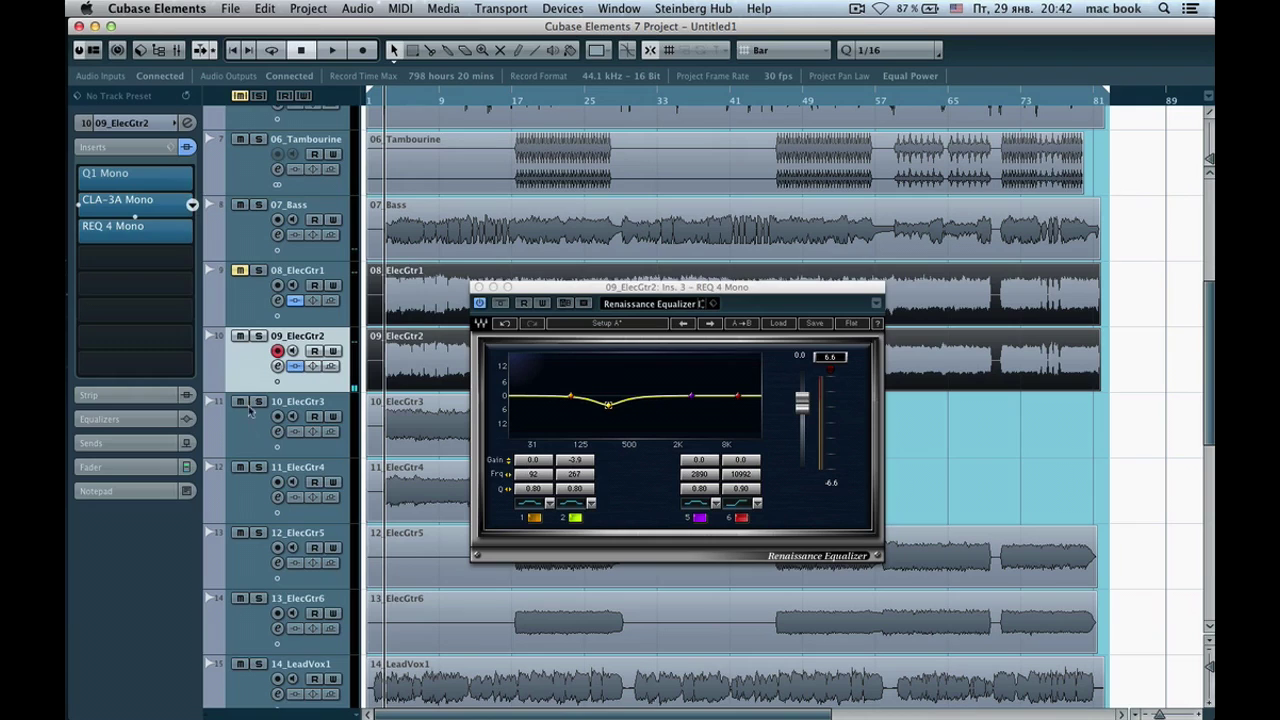
Close REQ 4, raise the Q1 Mono high-pass frequency of 09_ElecGtr2 to 228 Hz, check it in playback, and close Q1
left_click(127, 180)
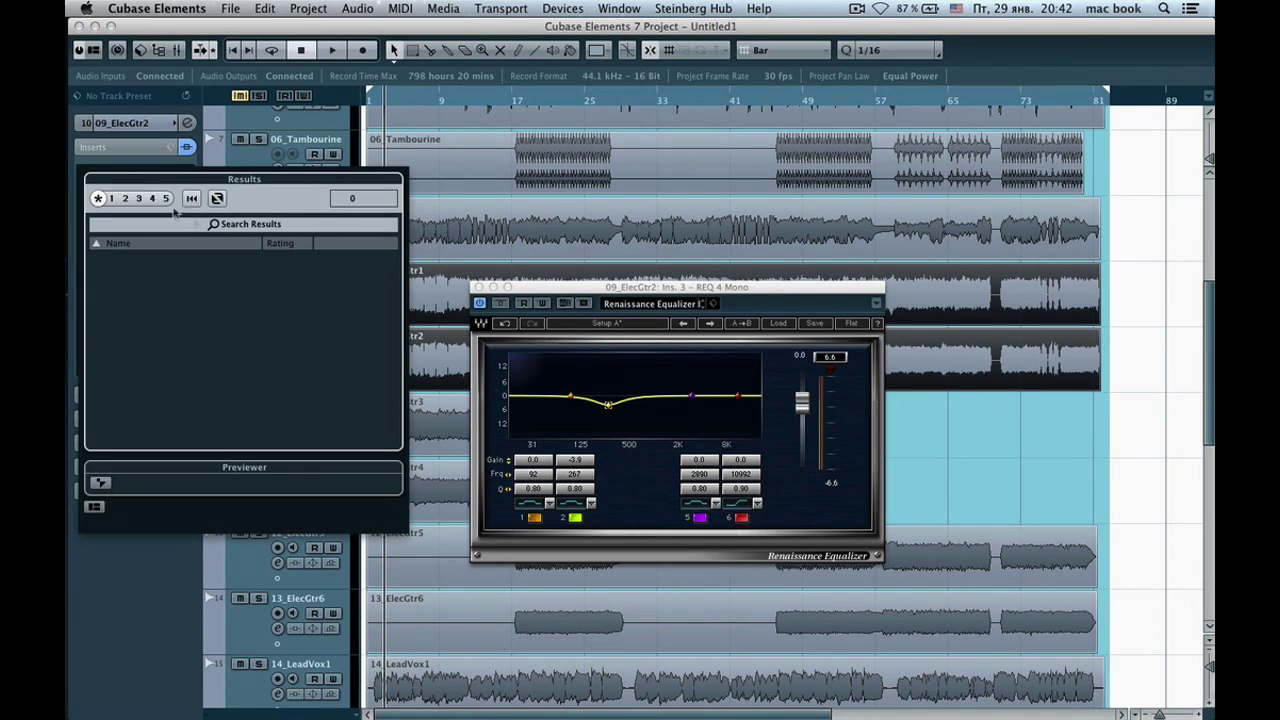
left_click(255, 33)
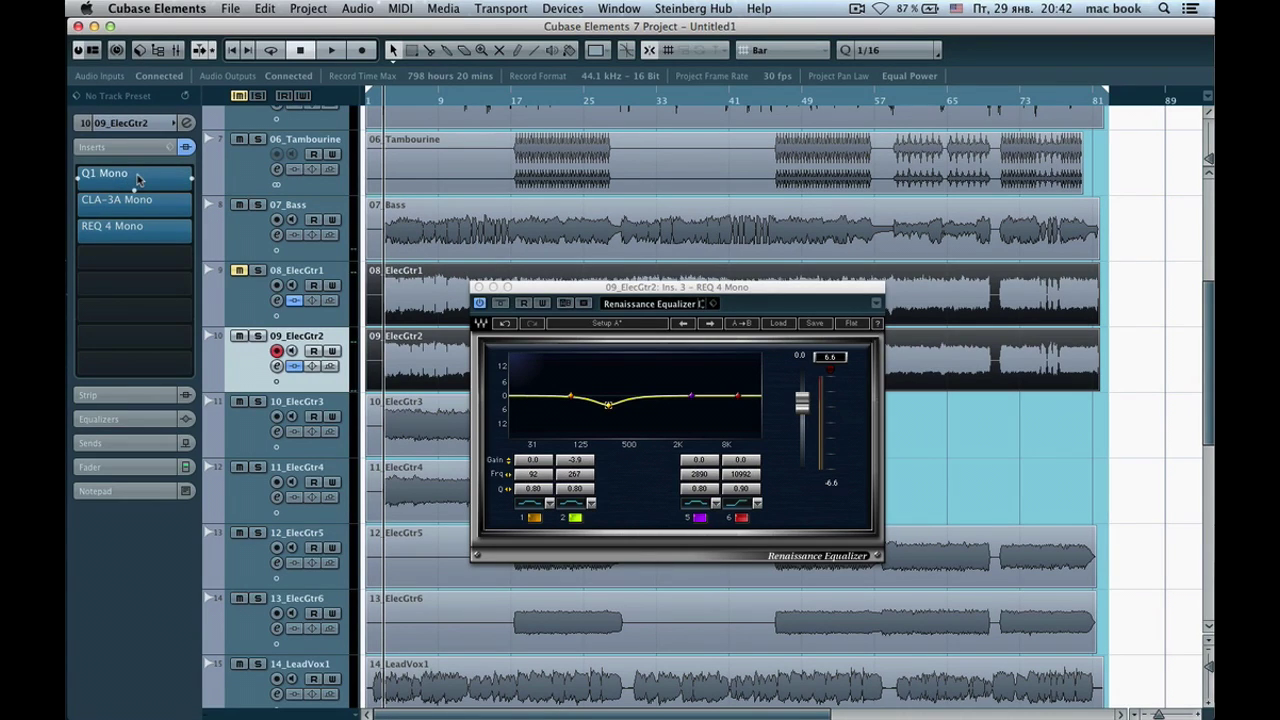
left_click(479, 287)
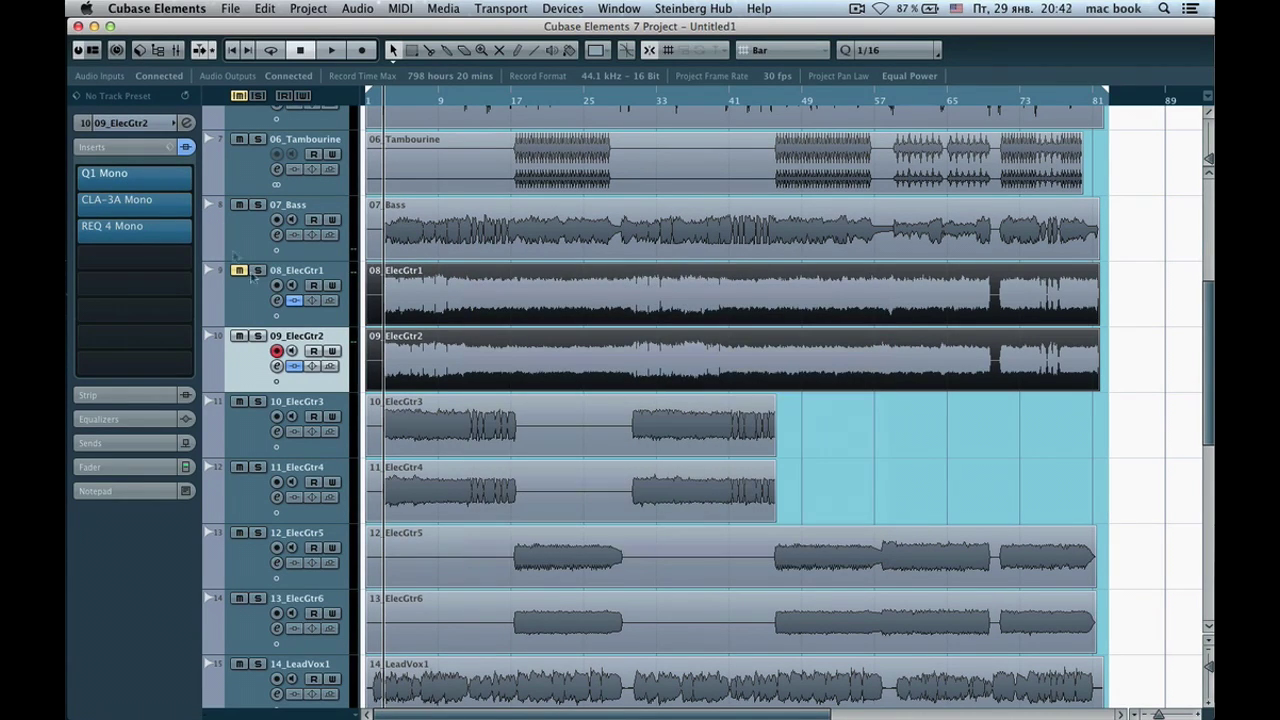
left_click(147, 188)
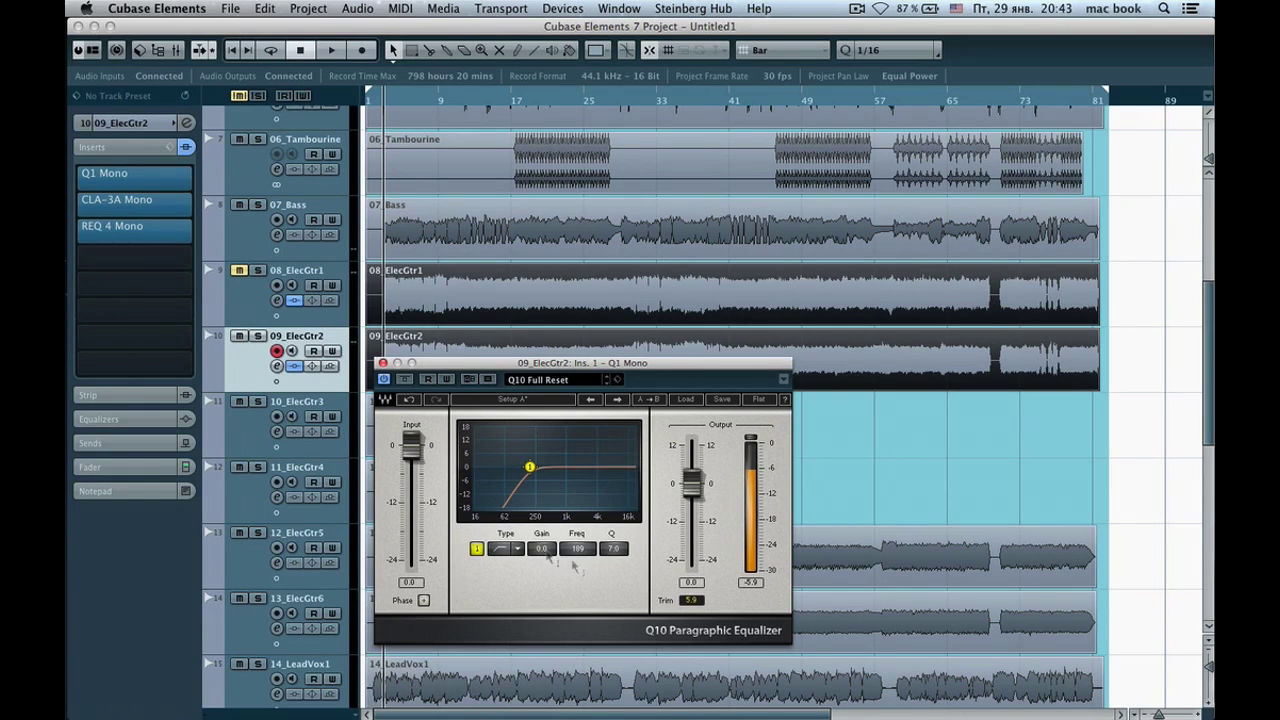
left_click_drag(577, 548, 577, 541)
left_click(331, 50)
left_click(404, 390)
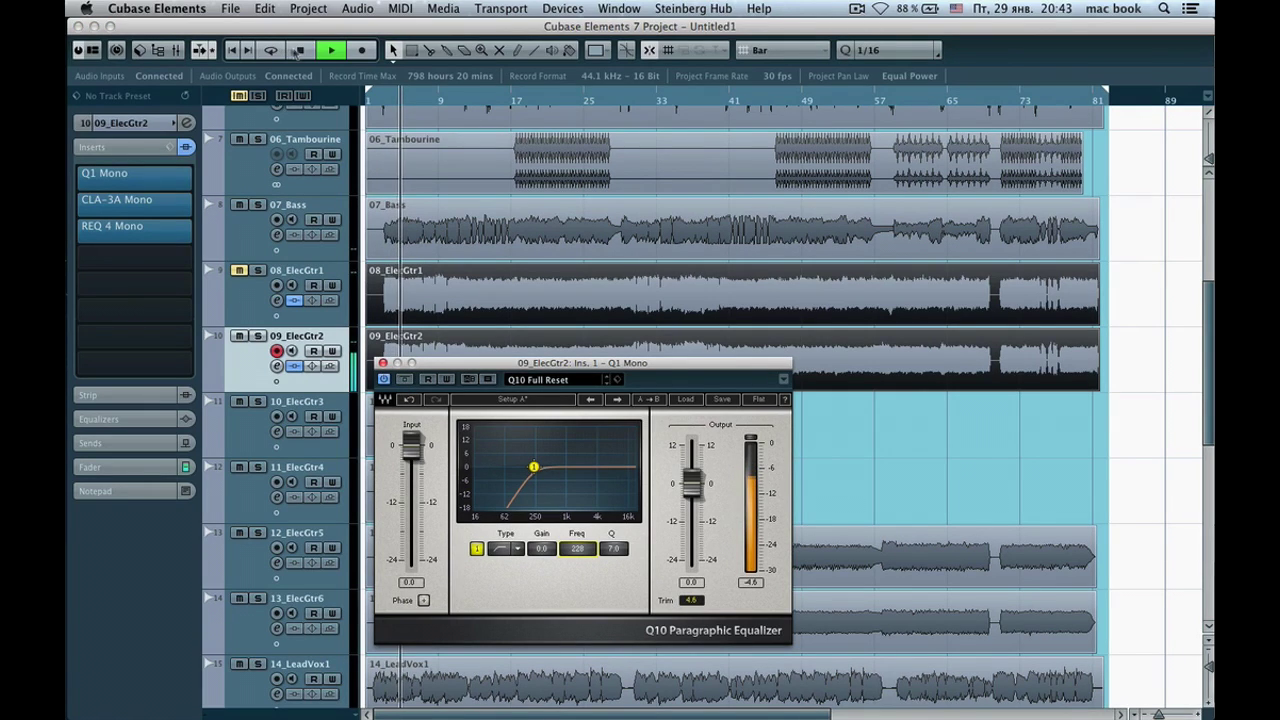
left_click(392, 350)
key("space")
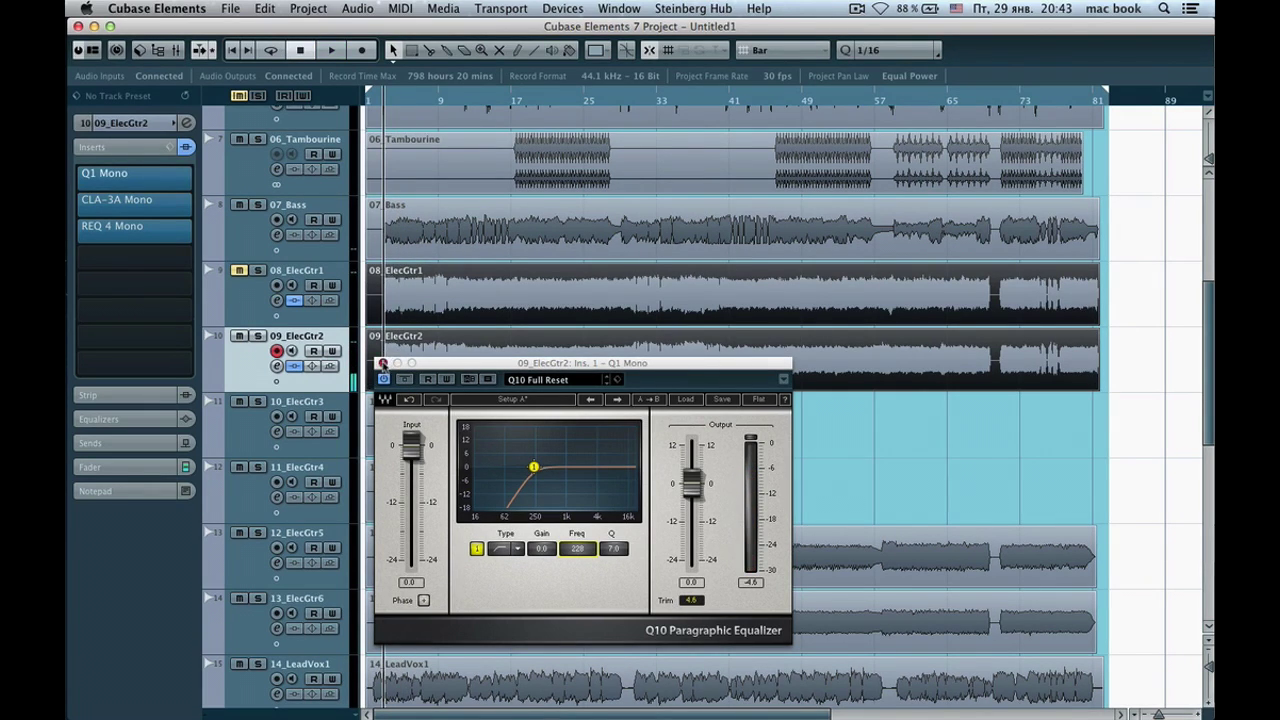
left_click(381, 363)
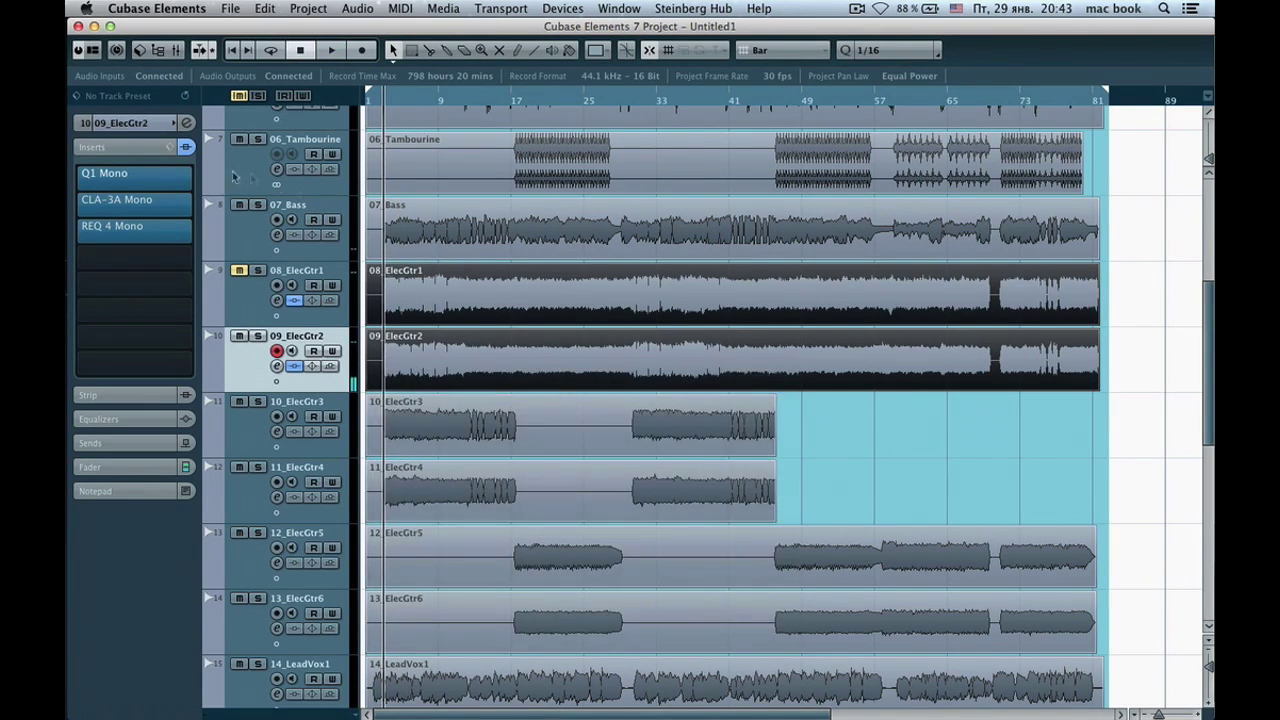
Reopen REQ 4 on 09_ElecGtr2 and boost band 5 by 4.4 dB at 2954 Hz during playback, ending with playback stopped
left_click(133, 241)
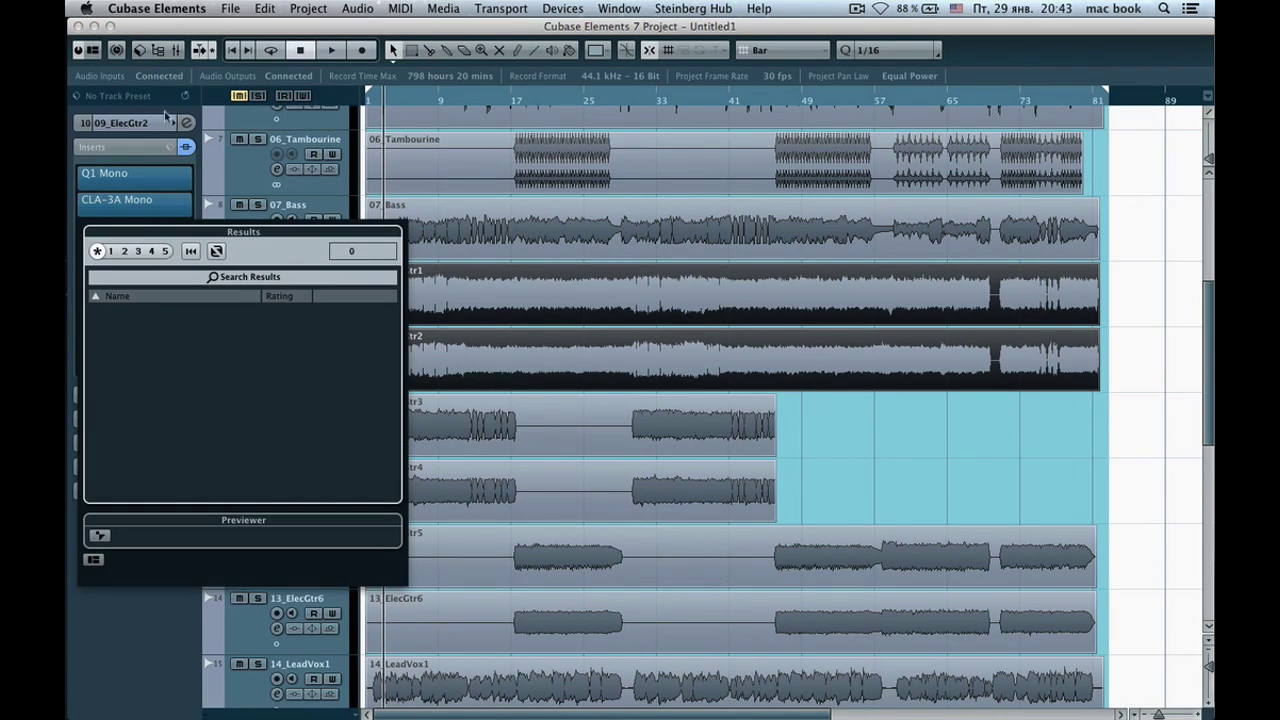
left_click(160, 26)
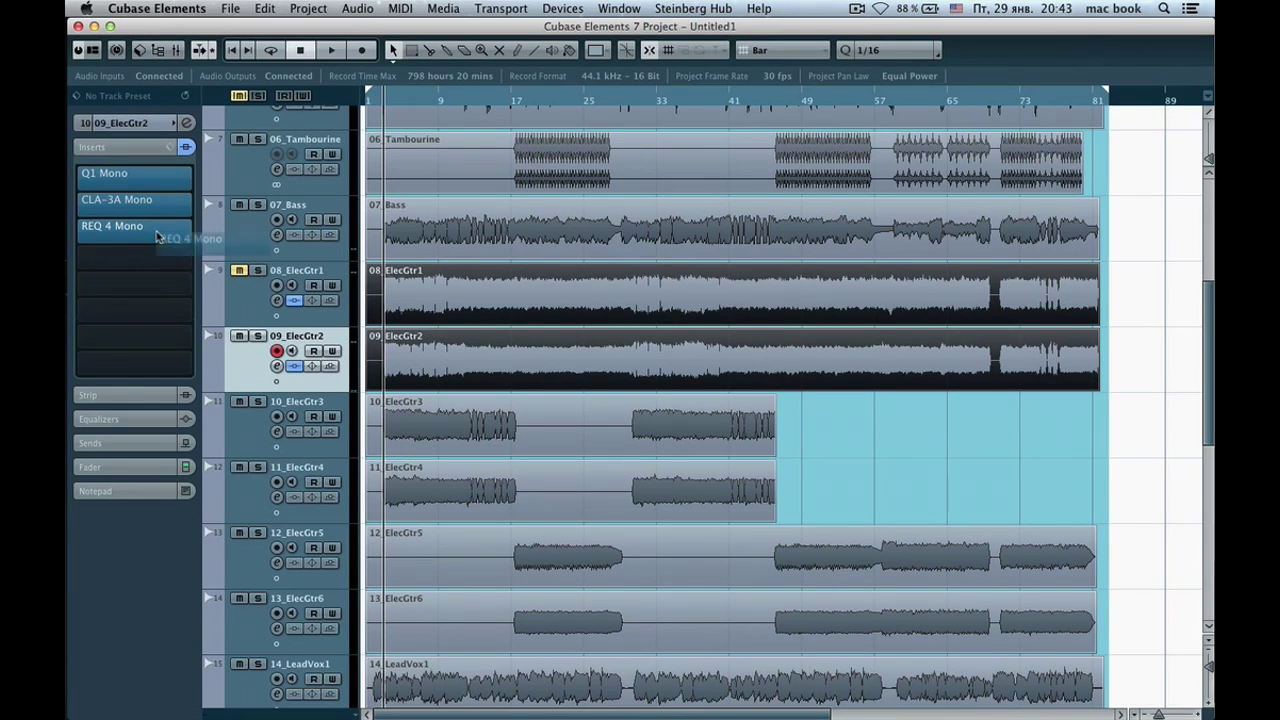
left_click(165, 237)
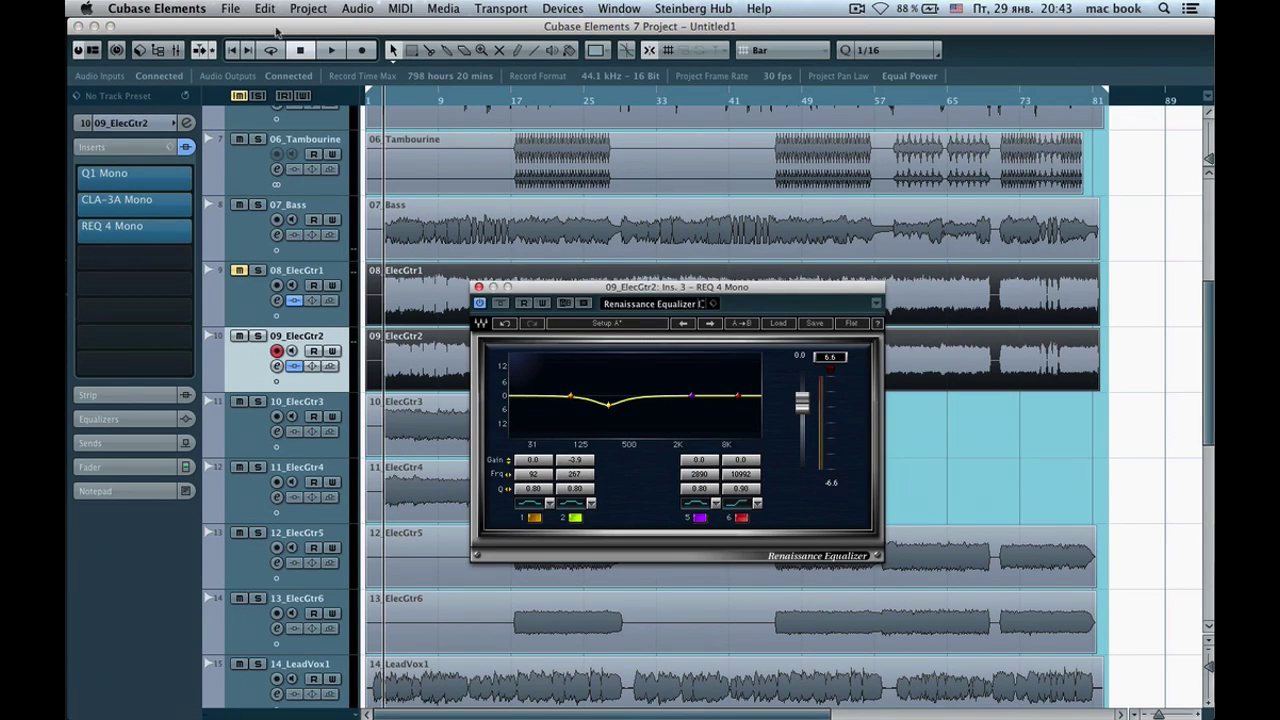
left_click(330, 52)
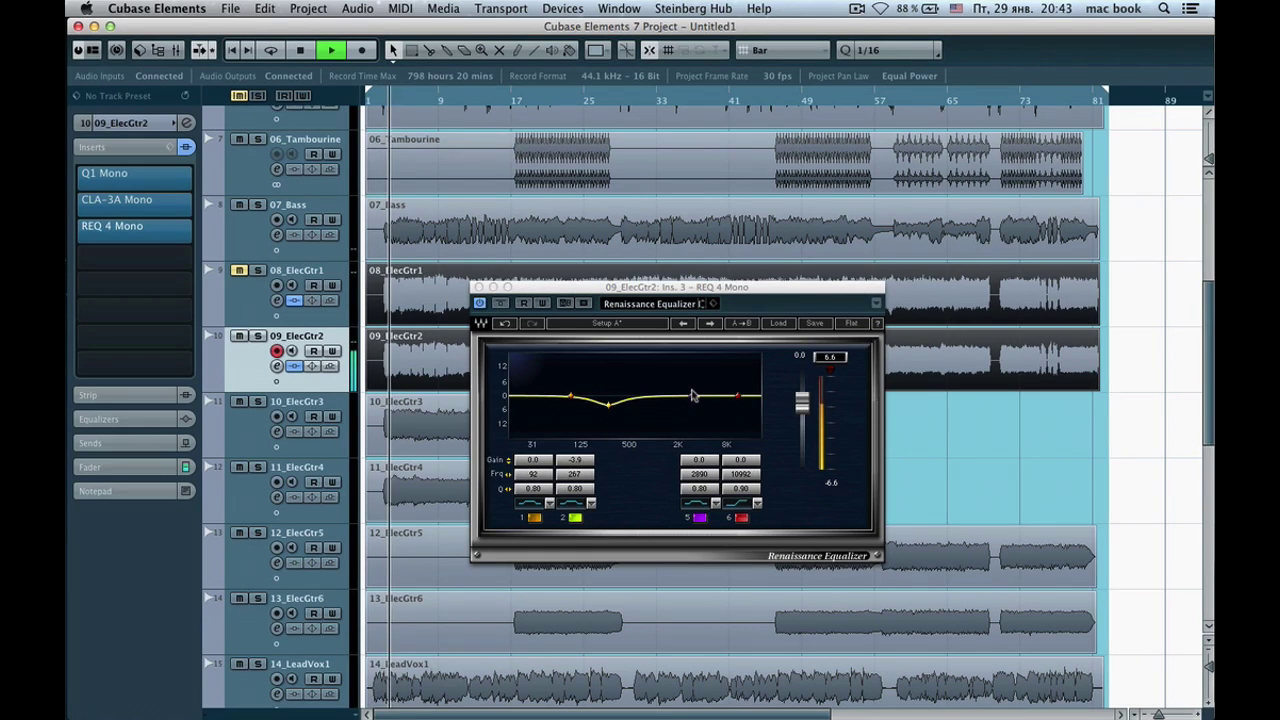
left_click_drag(690, 399, 692, 385)
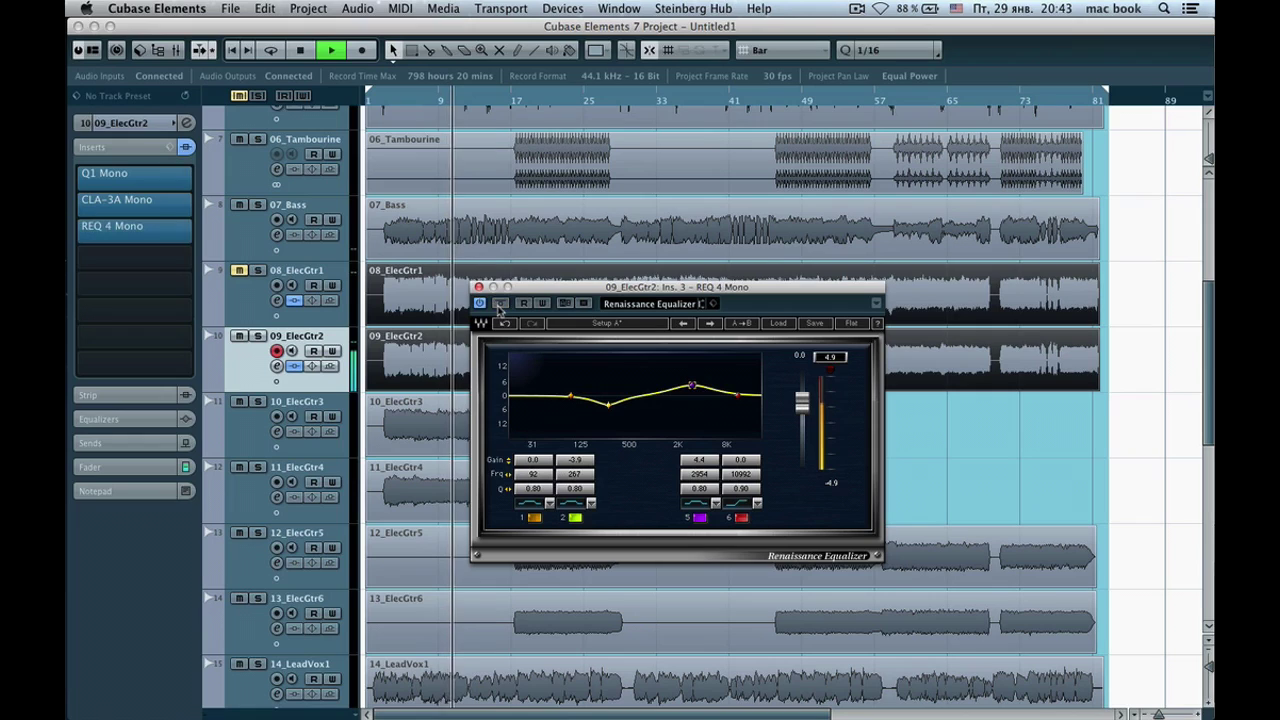
key("space")
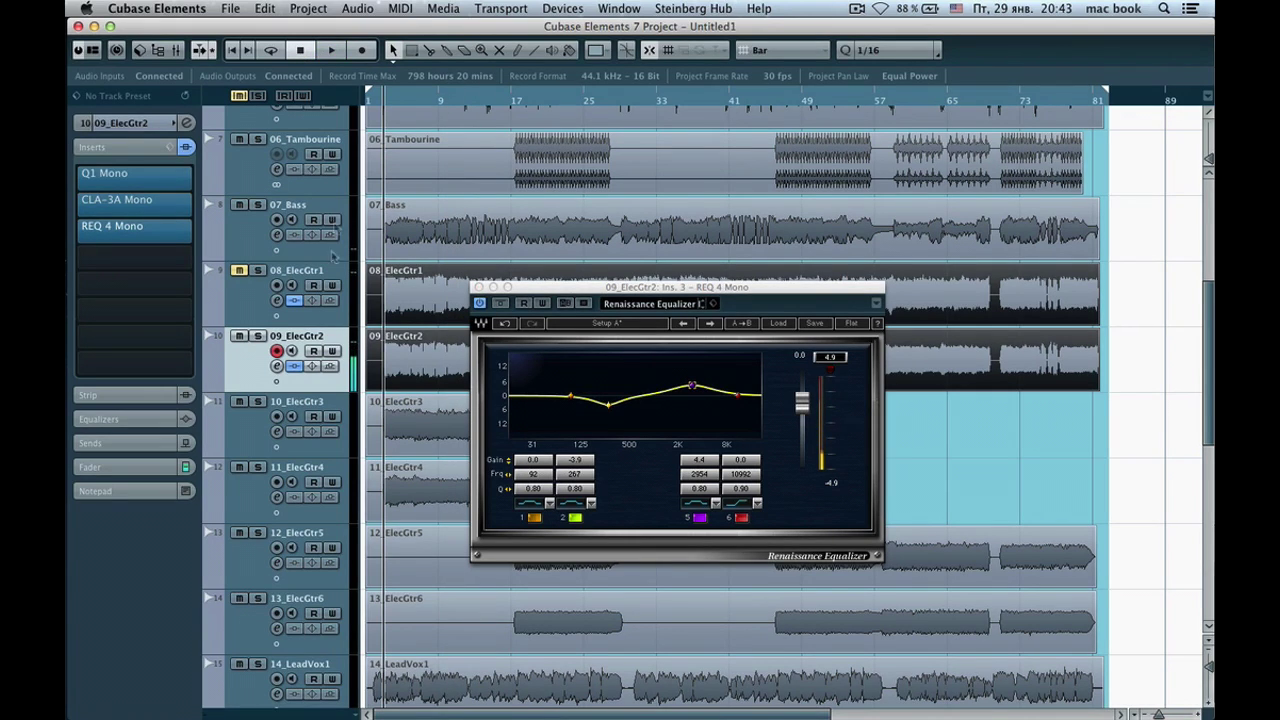
Show the volume and pan settings of 09_ElecGtr2 and compare it with 08_ElecGtr1 by playing each guitar alone with swapped mutes
left_click(148, 123)
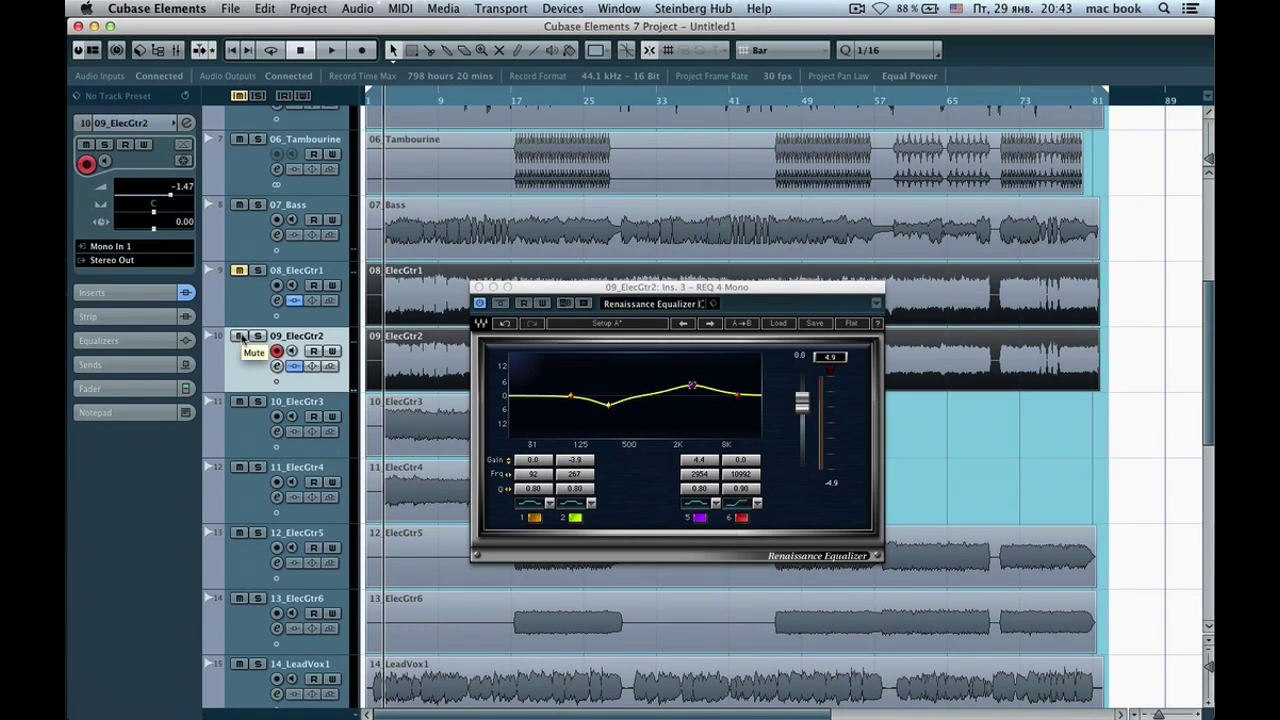
left_click(335, 52)
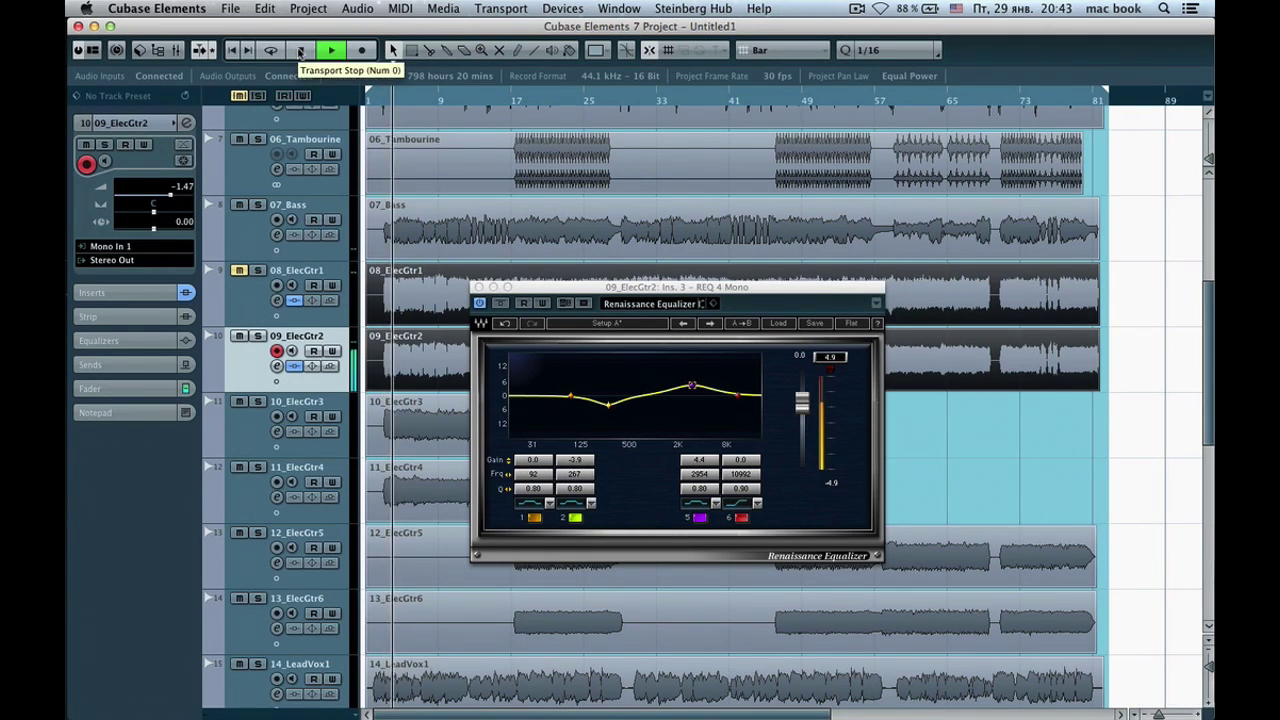
left_click(300, 51)
left_click(239, 336)
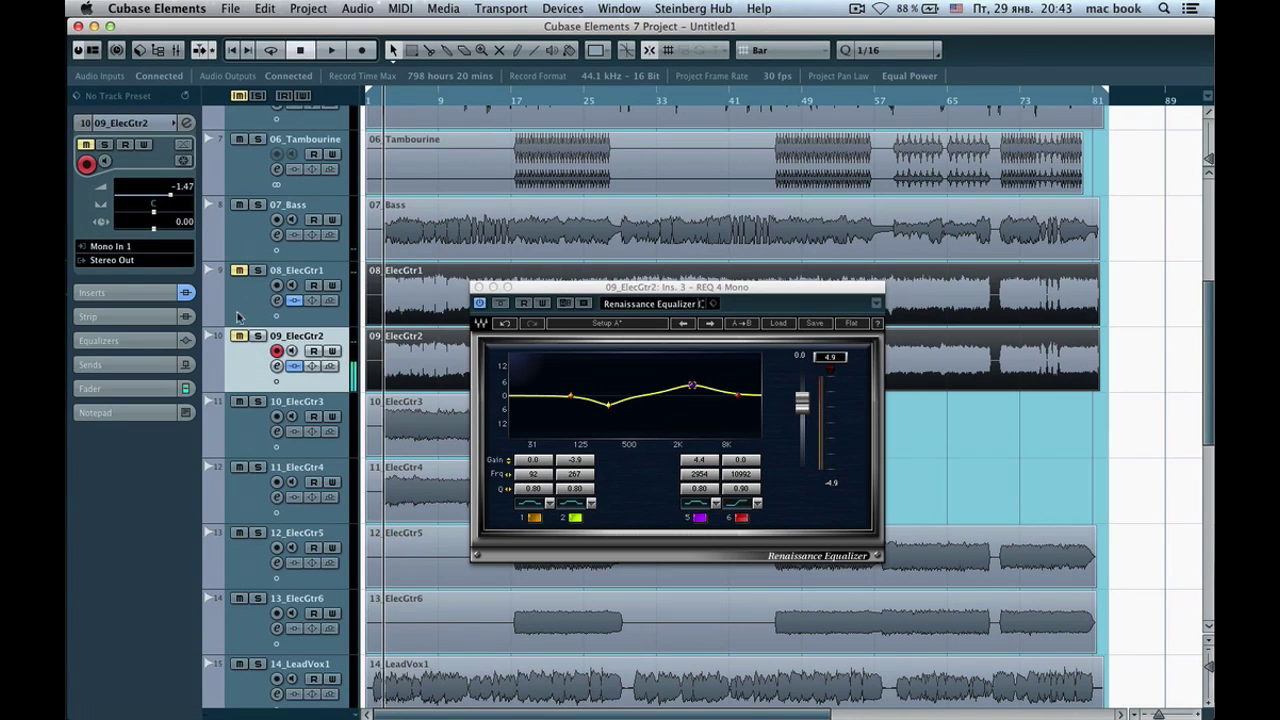
left_click(334, 53)
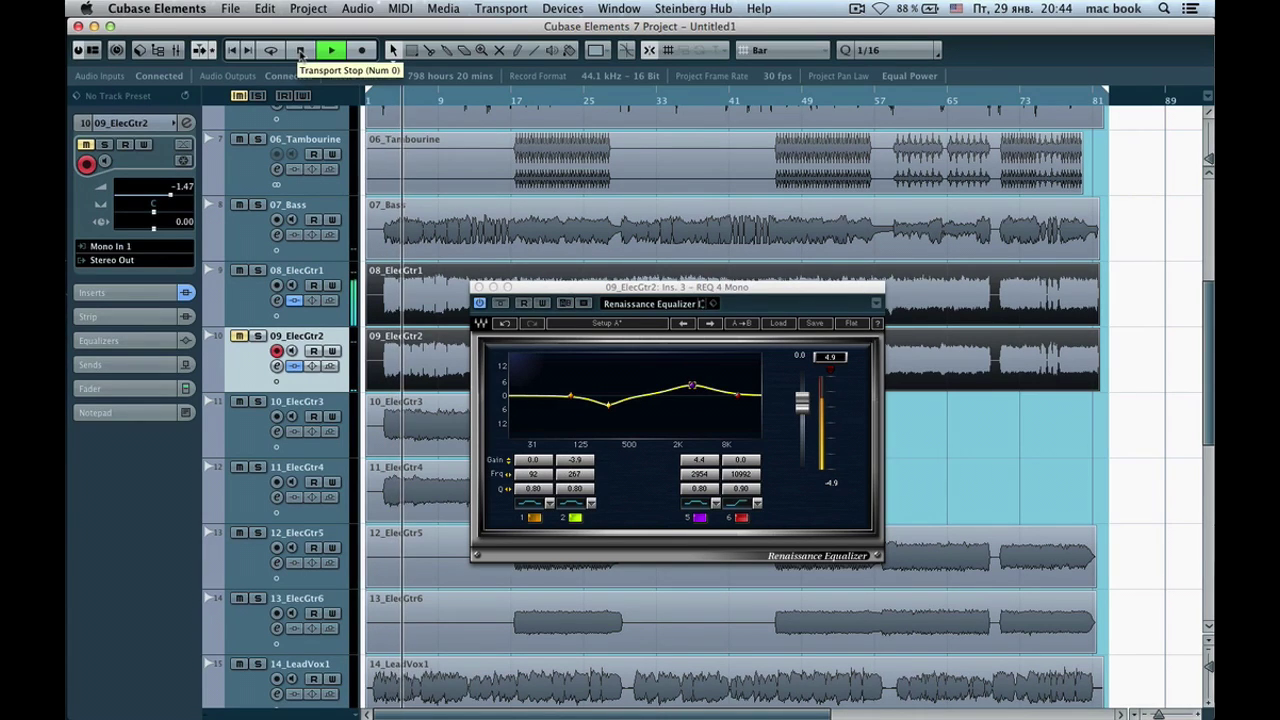
left_click(240, 337)
left_click(239, 271)
left_click(325, 55)
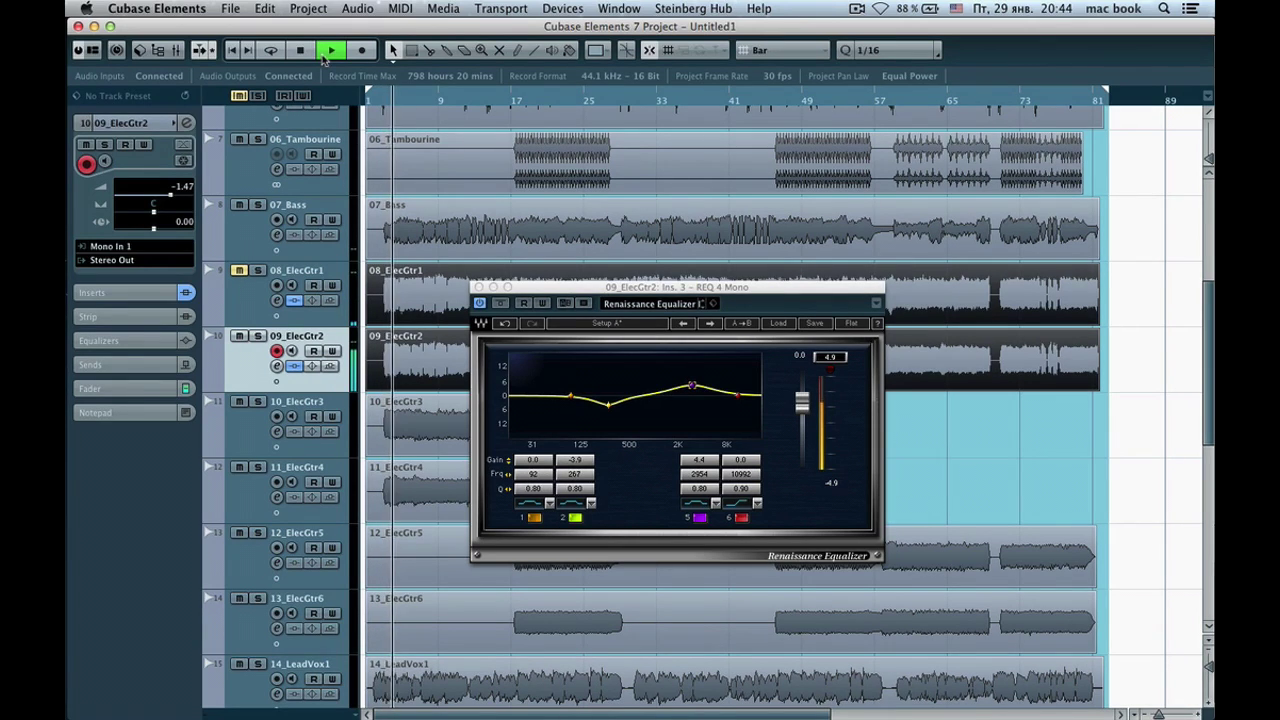
left_click(300, 51)
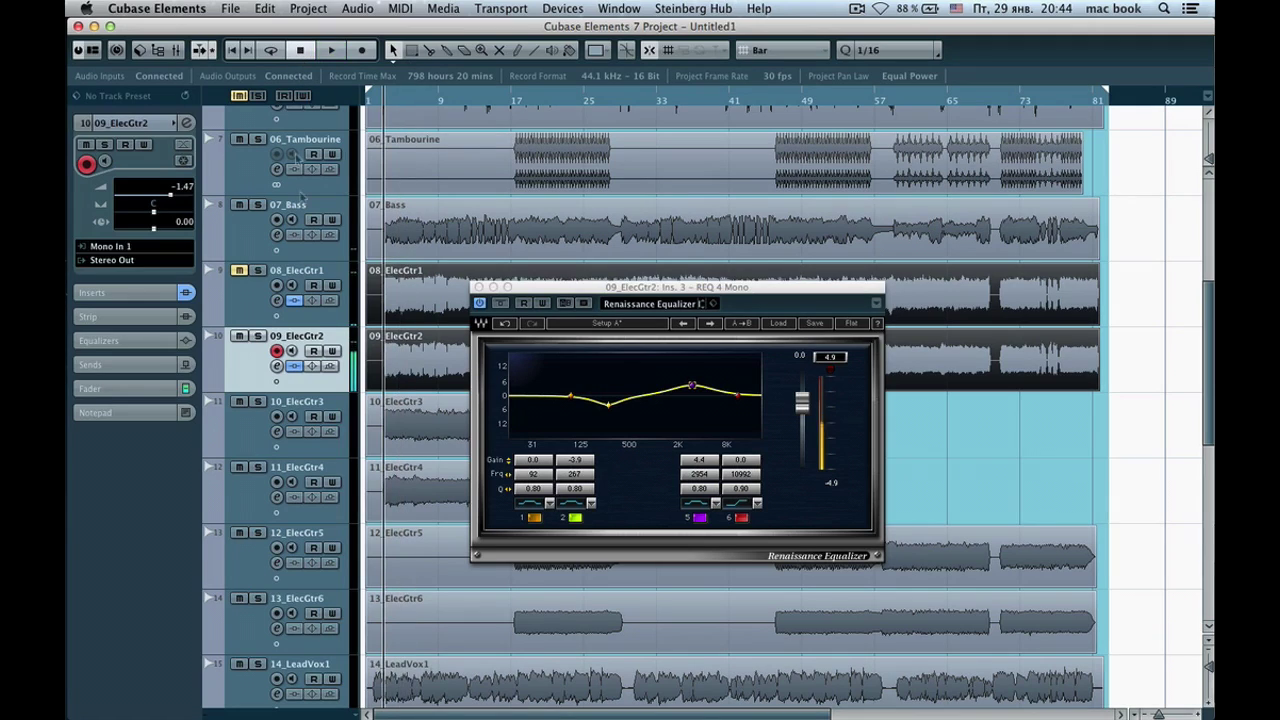
Unmute 08_ElecGtr1, play both guitars together, and mute 09_ElecGtr2 during playback to hear 08_ElecGtr1 alone
left_click(243, 310)
left_click(240, 271)
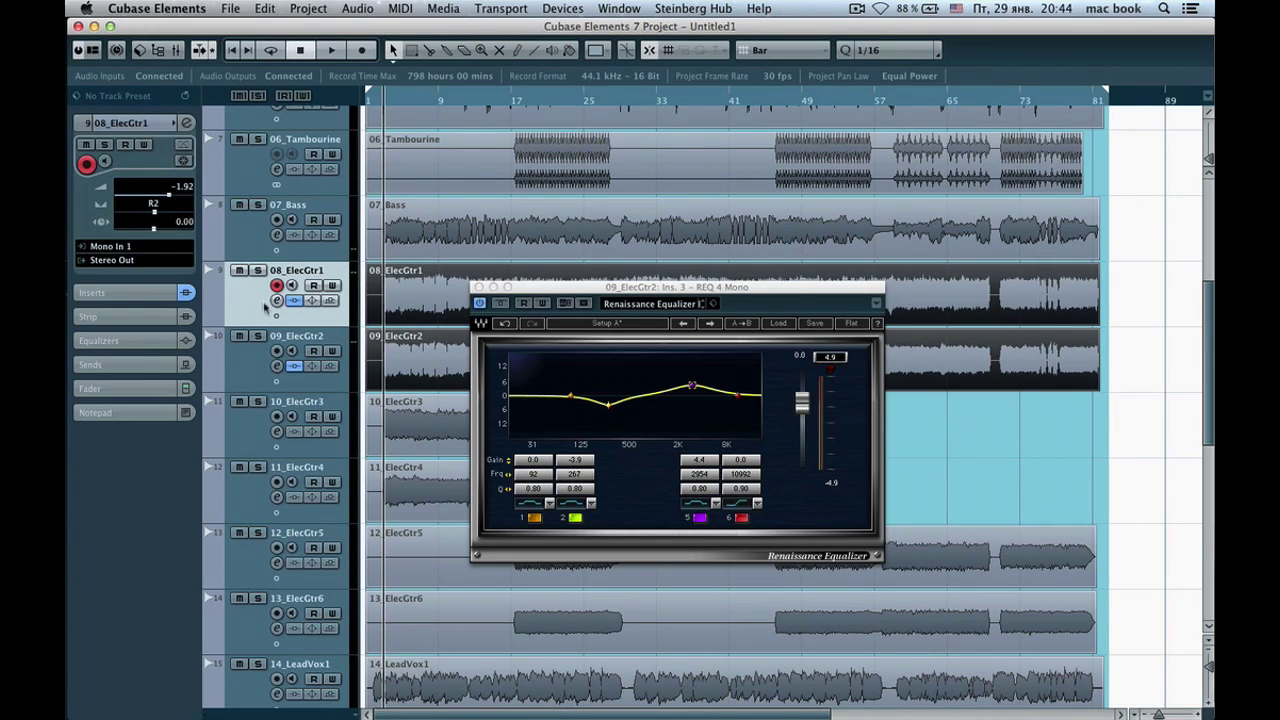
left_click(332, 50)
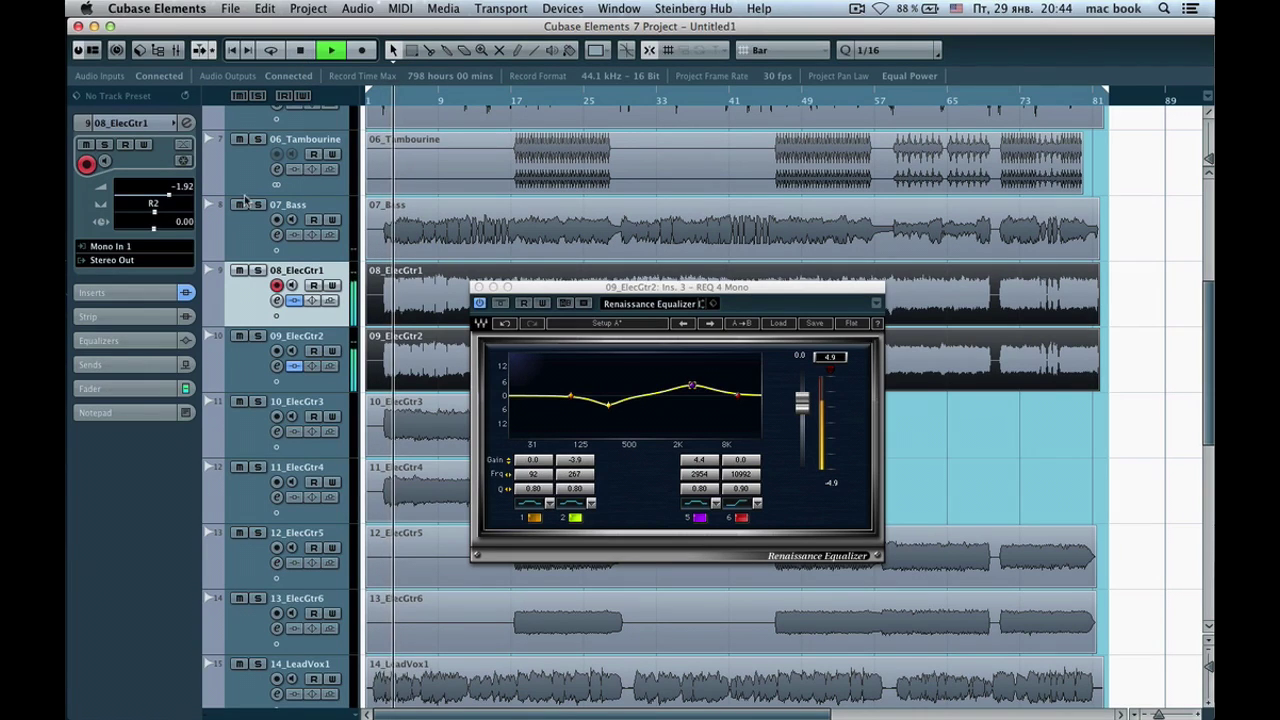
left_click(239, 336)
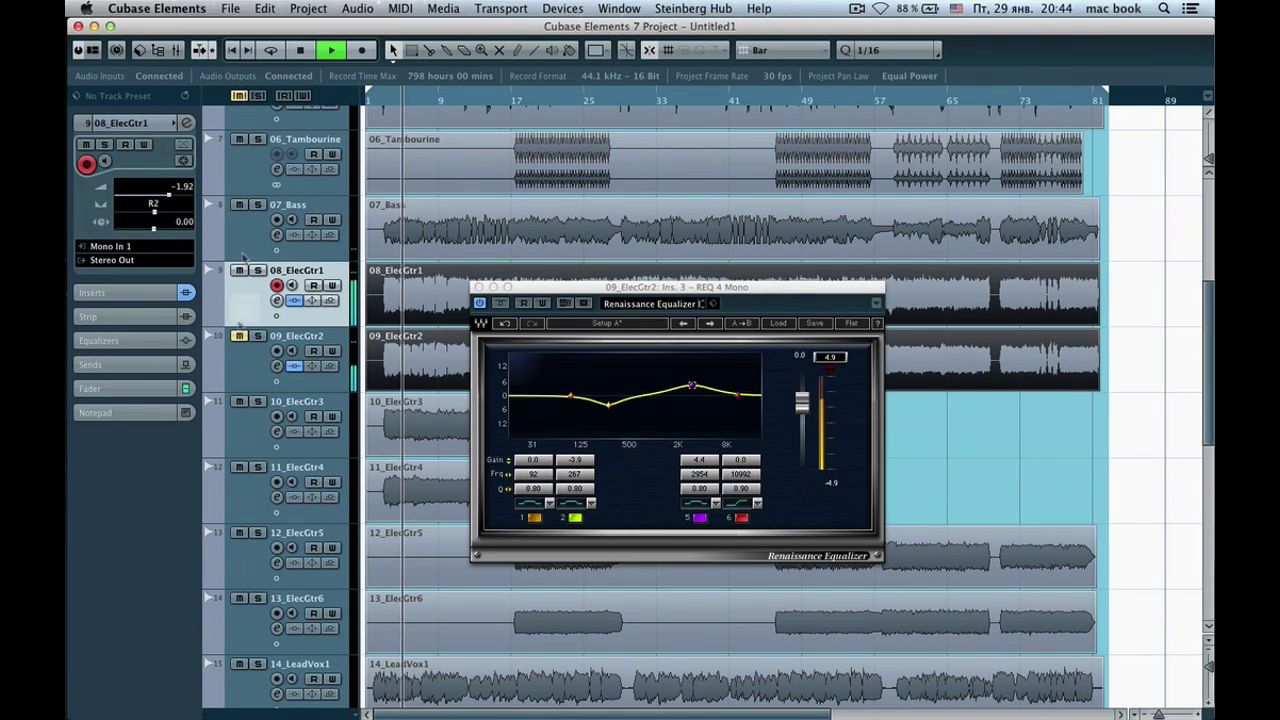
key("space")
Swap the mutes of 08_ElecGtr1 and 09_ElecGtr2 and play a short passage of each guitar alone to compare their tone
left_click(239, 336)
left_click(239, 270)
left_click(331, 50)
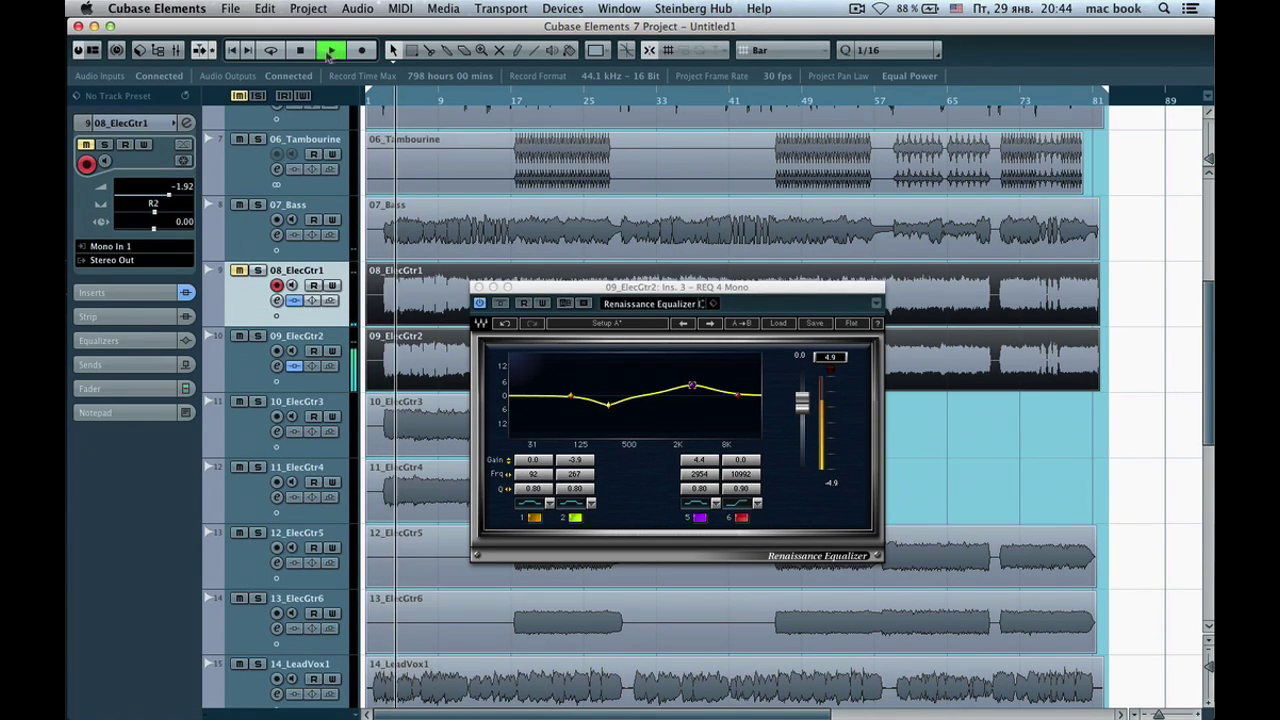
key("space")
left_click(239, 337)
left_click(239, 271)
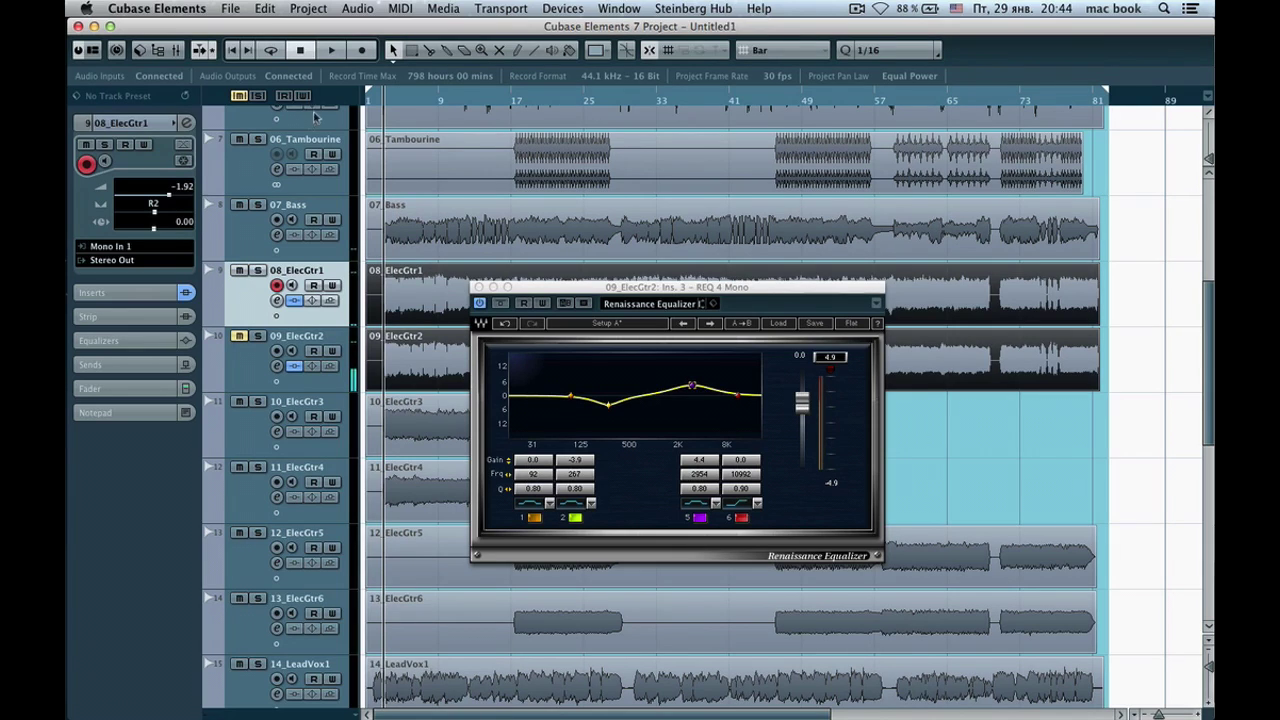
left_click(330, 51)
left_click(300, 50)
Select 09_ElecGtr2, mute 08_ElecGtr1 in its place, and listen to 09_ElecGtr2 alone
left_click(258, 376)
left_click(240, 271)
left_click(239, 337)
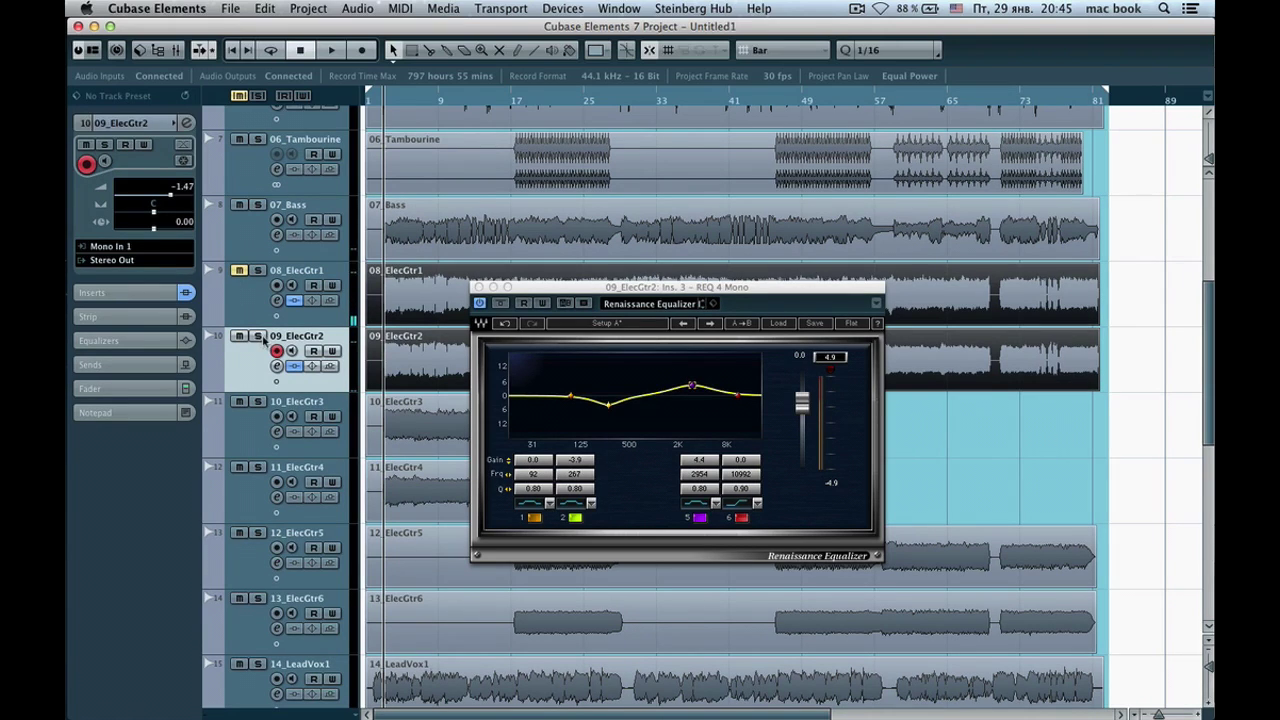
left_click(329, 50)
left_click(301, 51)
While 09_ElecGtr2 plays, boost REQ 4 band 6 by 3.5 dB at 9243 Hz and band 5 by 5.3 dB at 2768 Hz
left_click(757, 503)
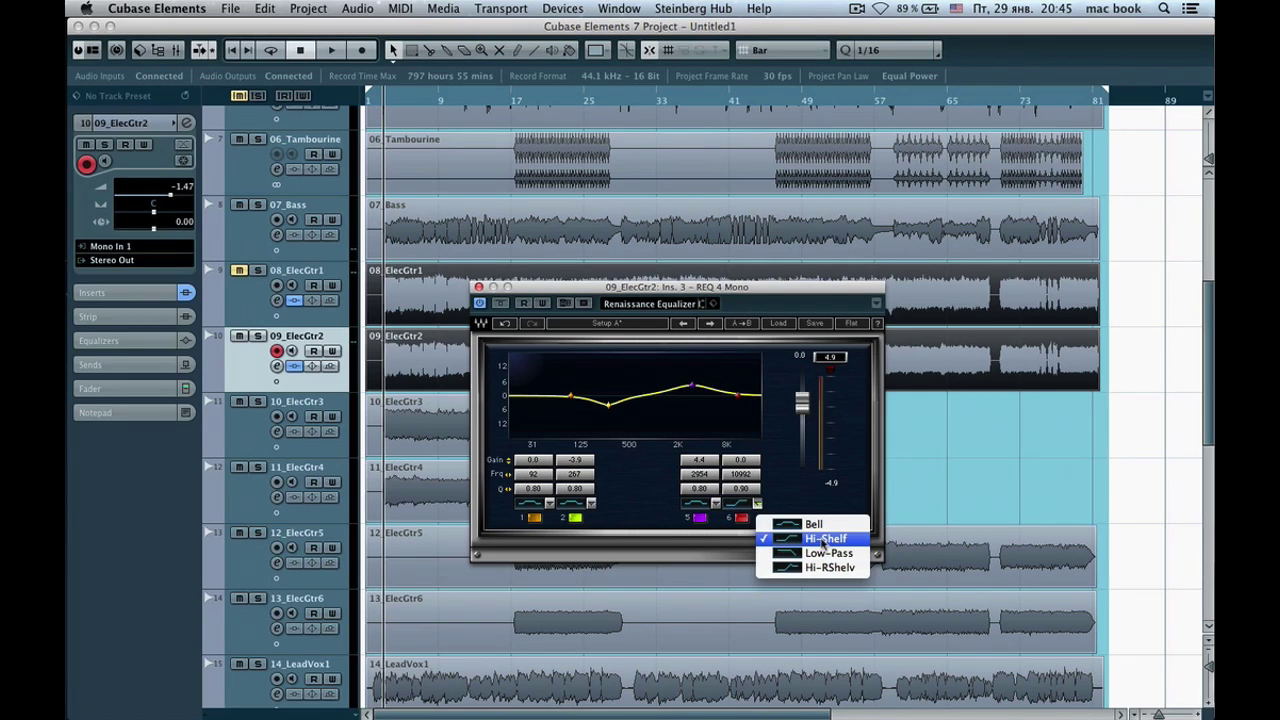
left_click(641, 516)
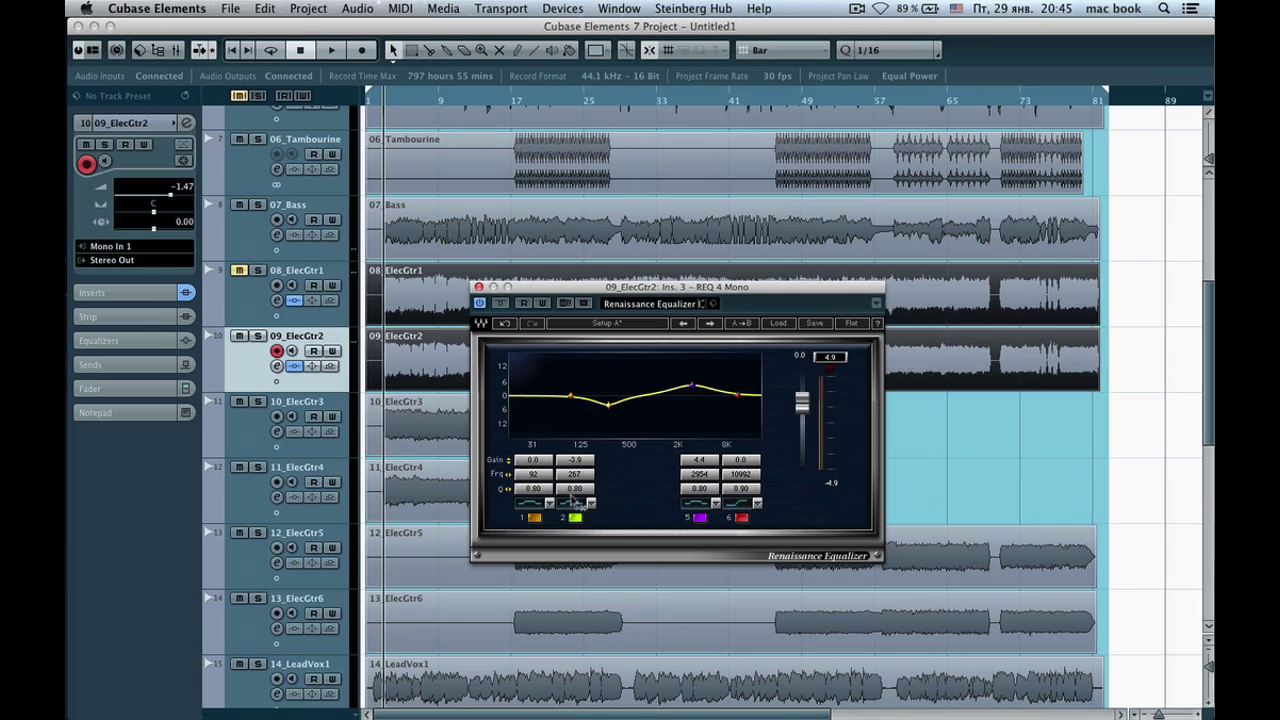
left_click(332, 52)
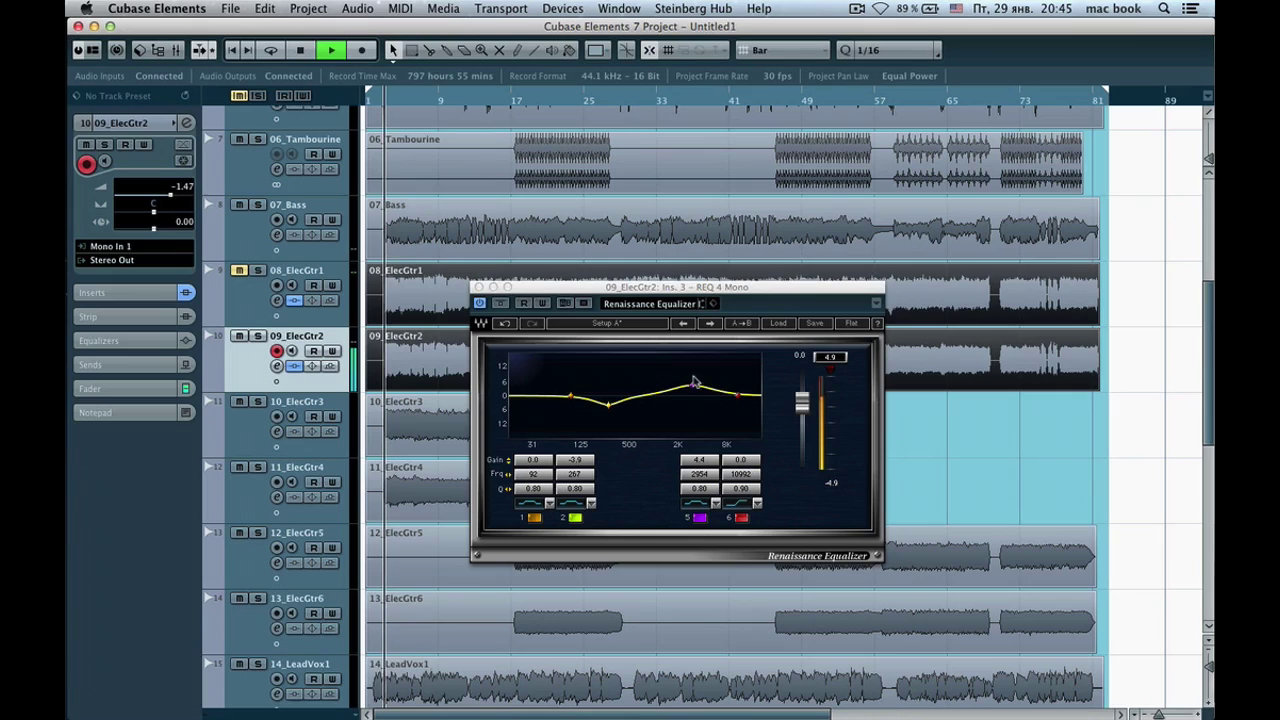
mouse_move(738, 399)
left_mouse_down()
mouse_move(716, 389)
mouse_move(735, 389)
left_mouse_up()
left_click(741, 518)
left_click(741, 519)
left_click_drag(732, 388, 689, 383)
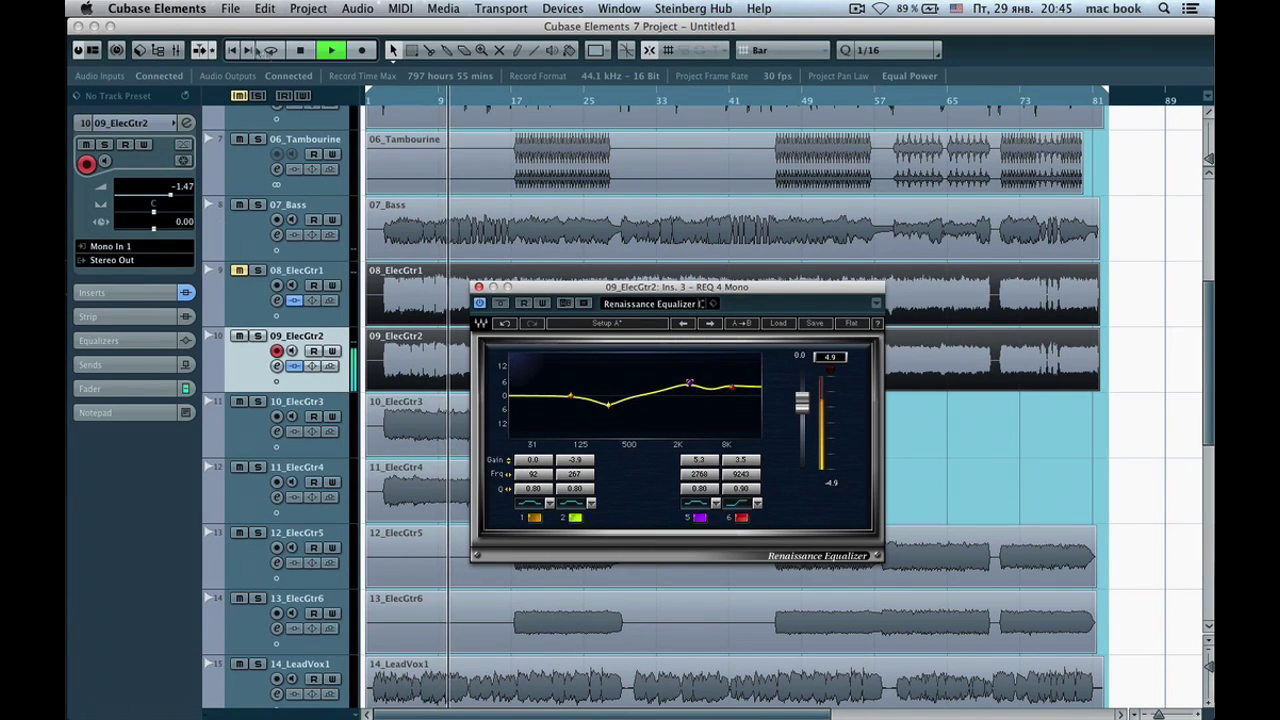
left_click(294, 383)
key("space")
Compare the new equalization of 09_ElecGtr2 with 08_ElecGtr1 by playing each guitar alone with swapped mutes
left_click(239, 336)
left_click(242, 271)
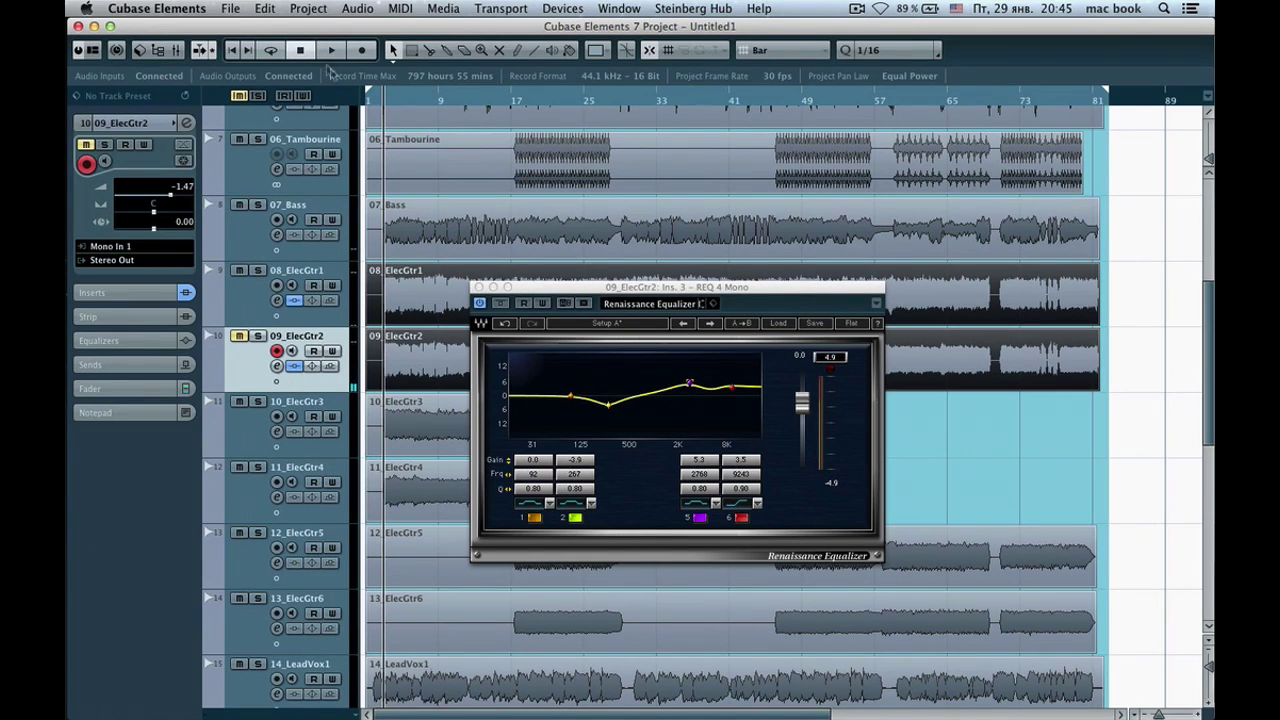
left_click(326, 55)
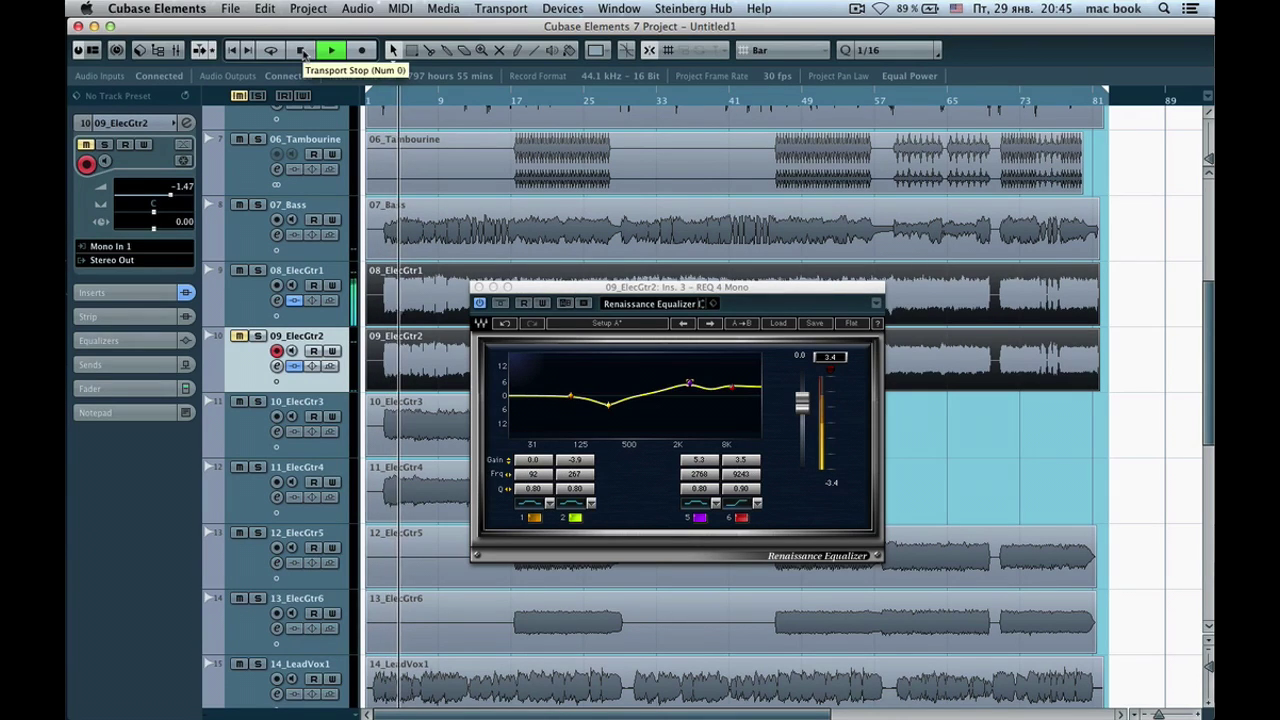
left_click(301, 51)
left_click(239, 336)
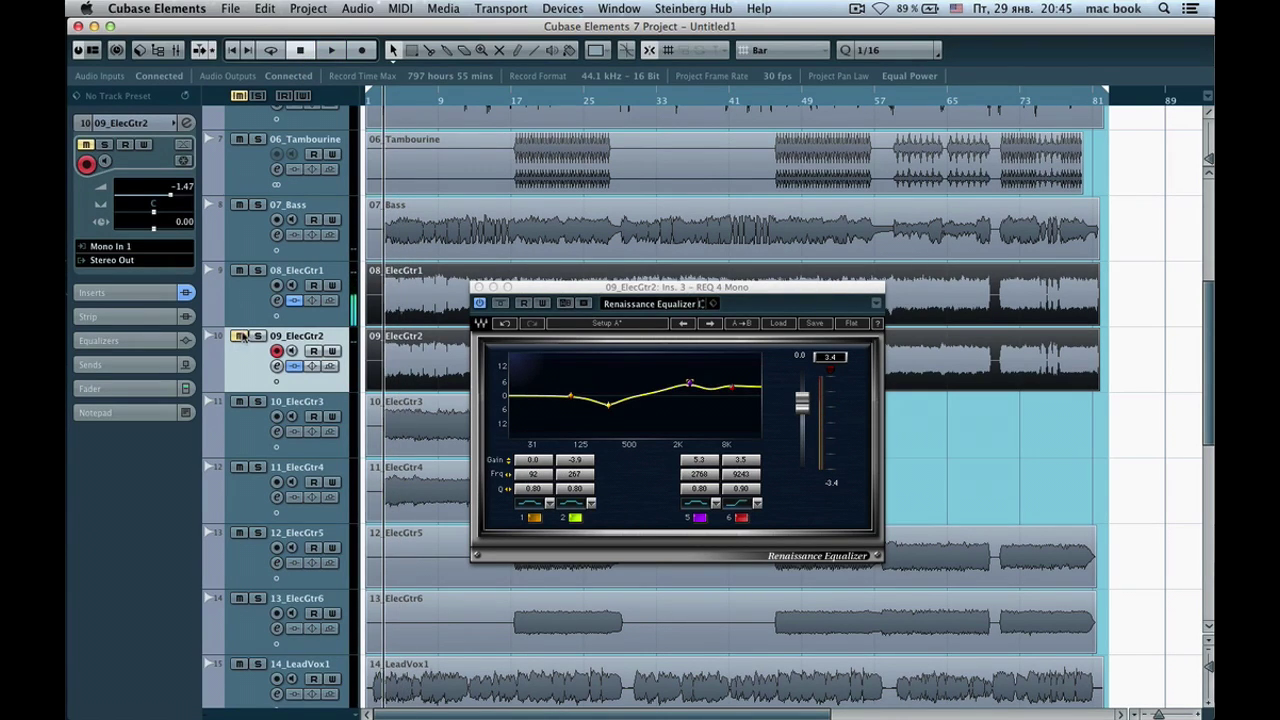
left_click(239, 270)
left_click(331, 50)
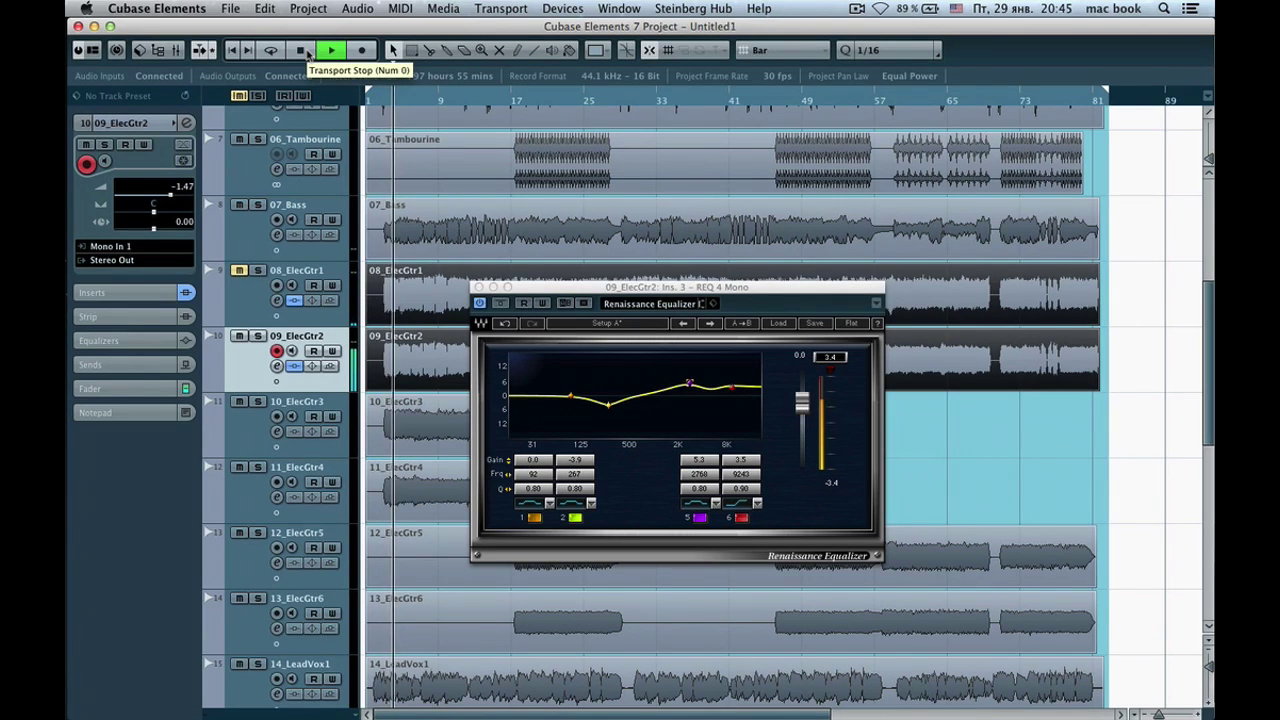
left_click(301, 51)
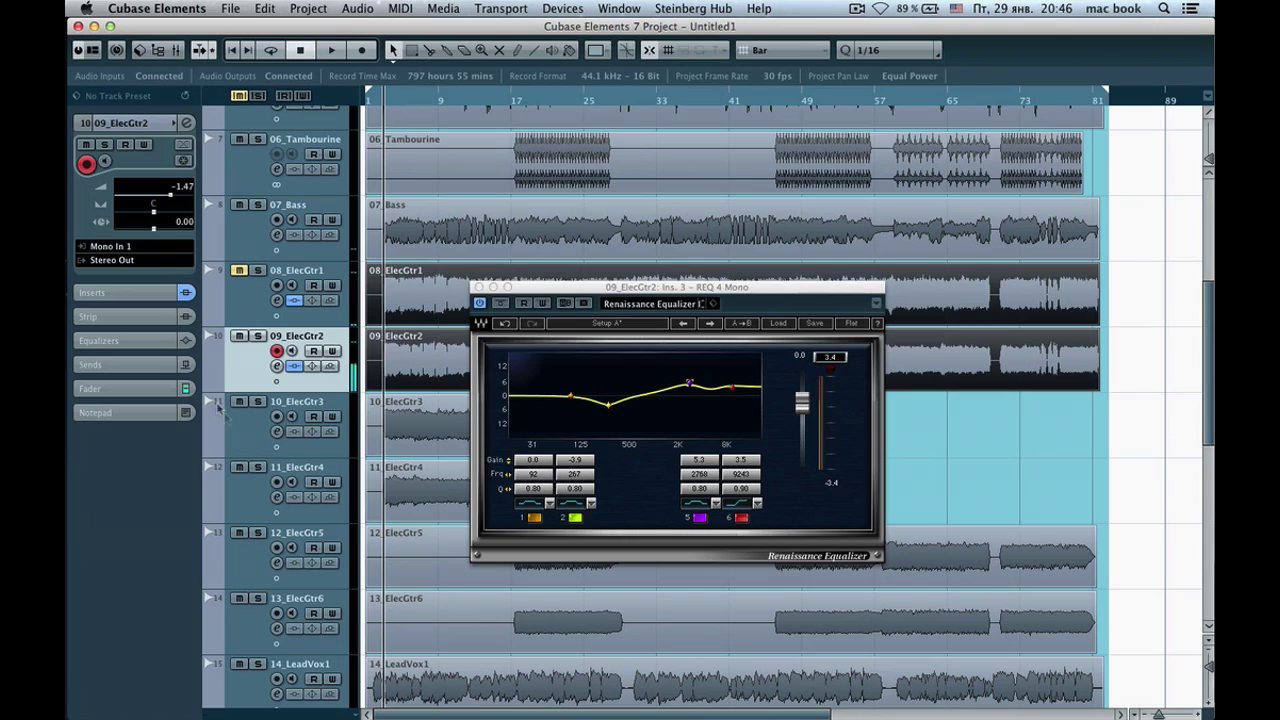
Unmute 08_ElecGtr1 and pan it hard left
left_click(252, 314)
left_click(239, 270)
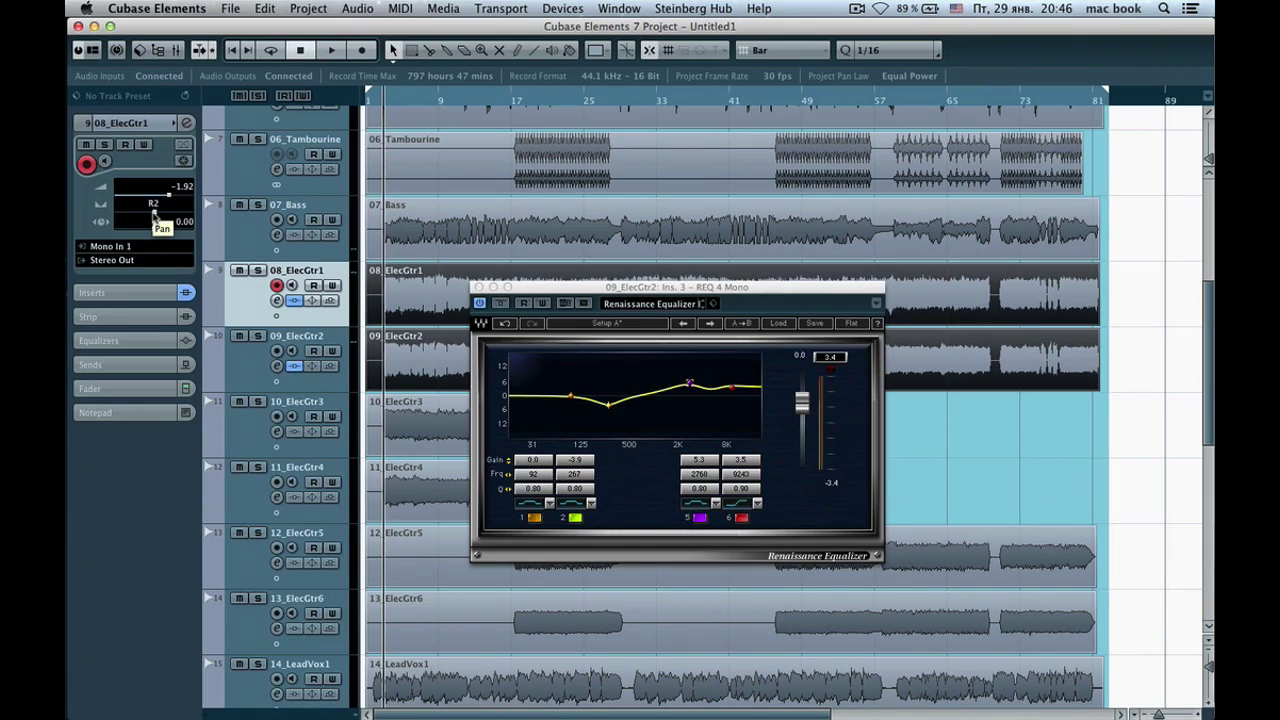
left_click(253, 382)
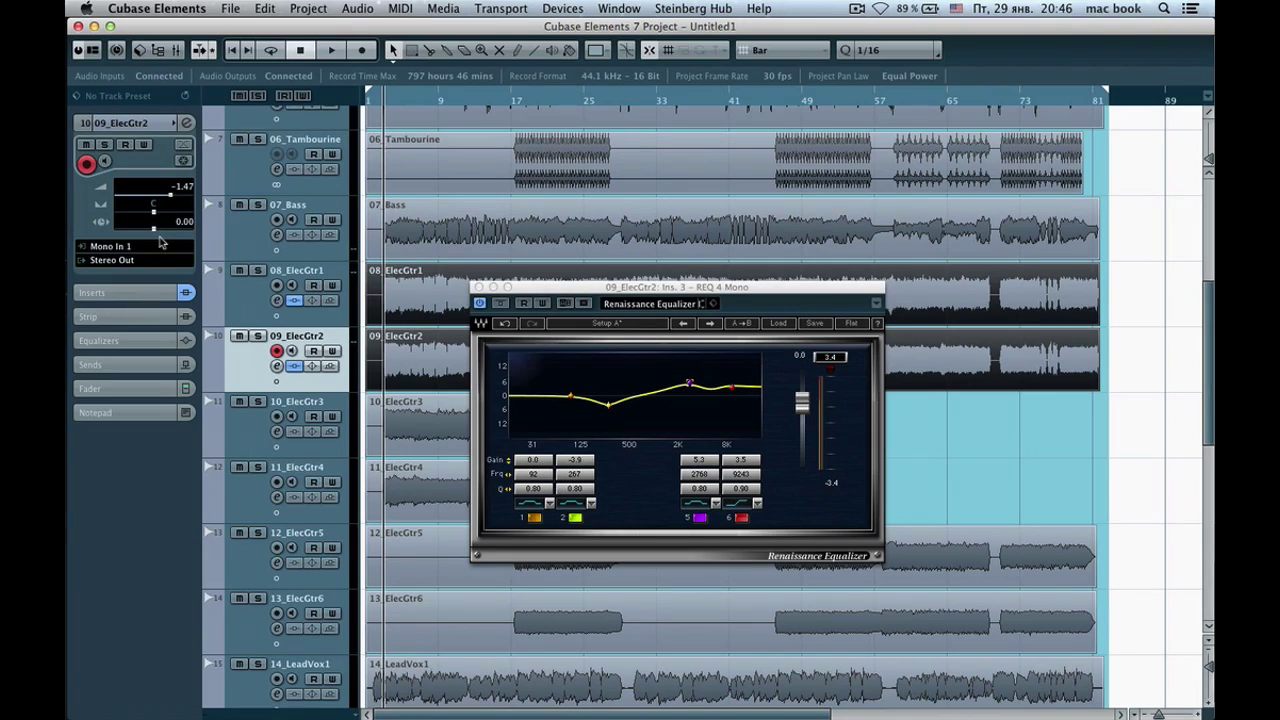
left_click(237, 309)
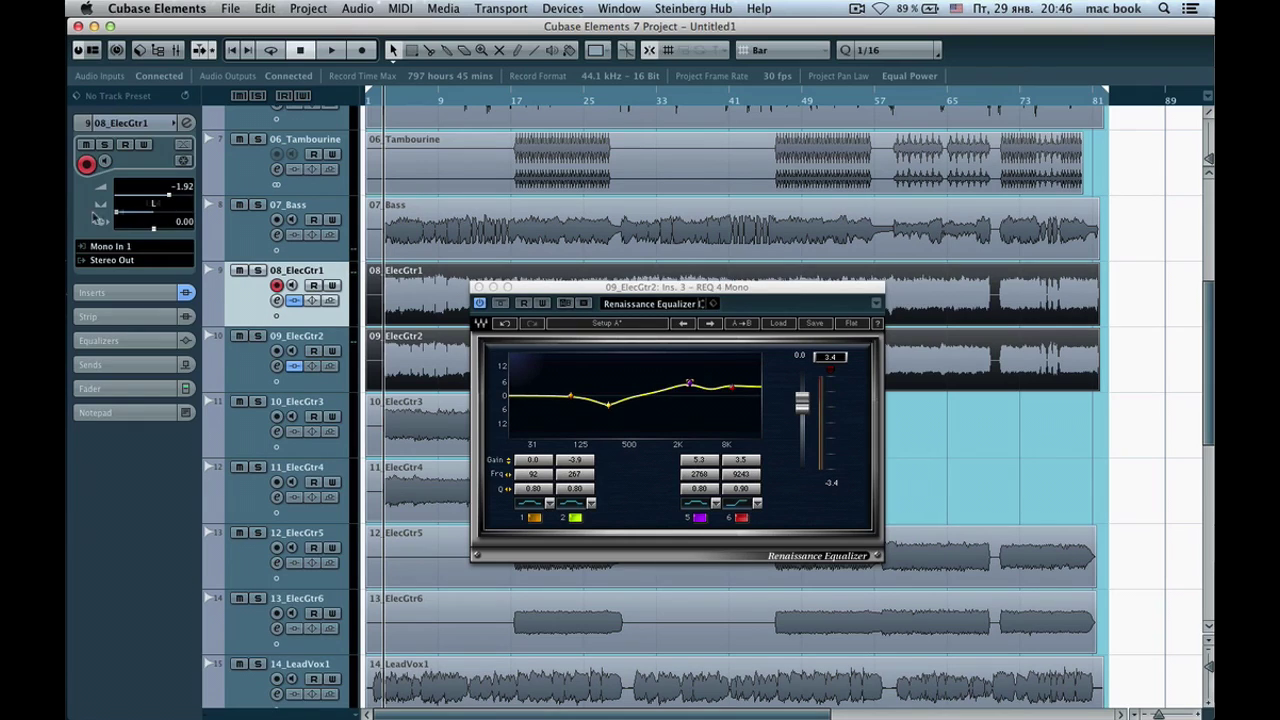
Pan 09_ElecGtr2 hard right and close its REQ 4
left_click(240, 381)
left_click_drag(155, 215, 212, 222)
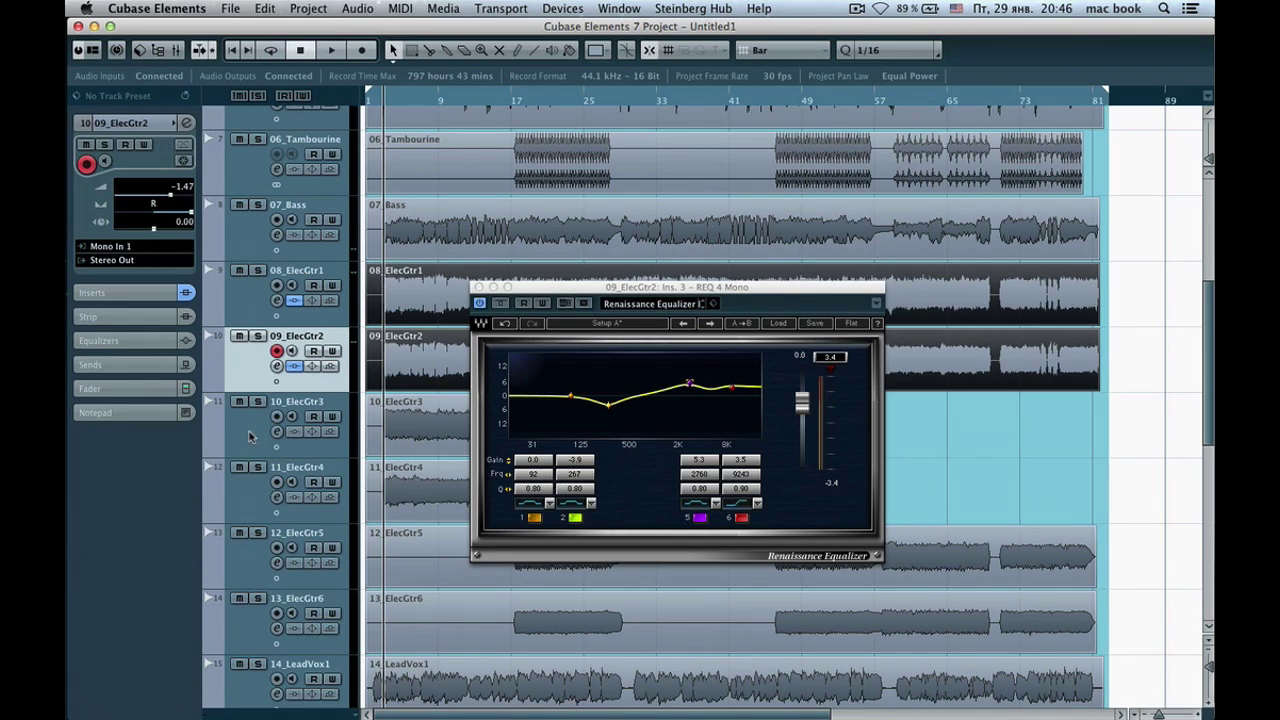
left_click(478, 287)
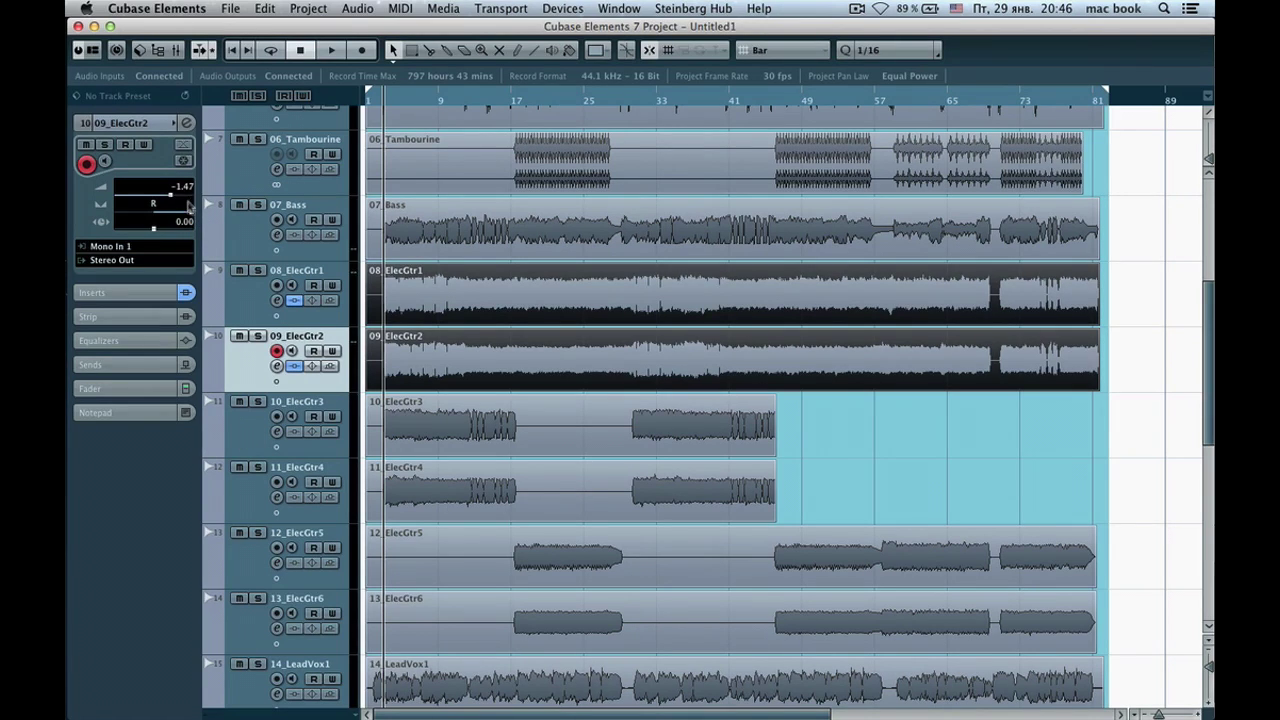
mouse_move(192, 213)
left_mouse_down()
mouse_move(180, 215)
mouse_move(200, 216)
left_mouse_up()
Pan 10_ElecGtr3 to R49 and 11_ElecGtr4 to L53
left_click(249, 429)
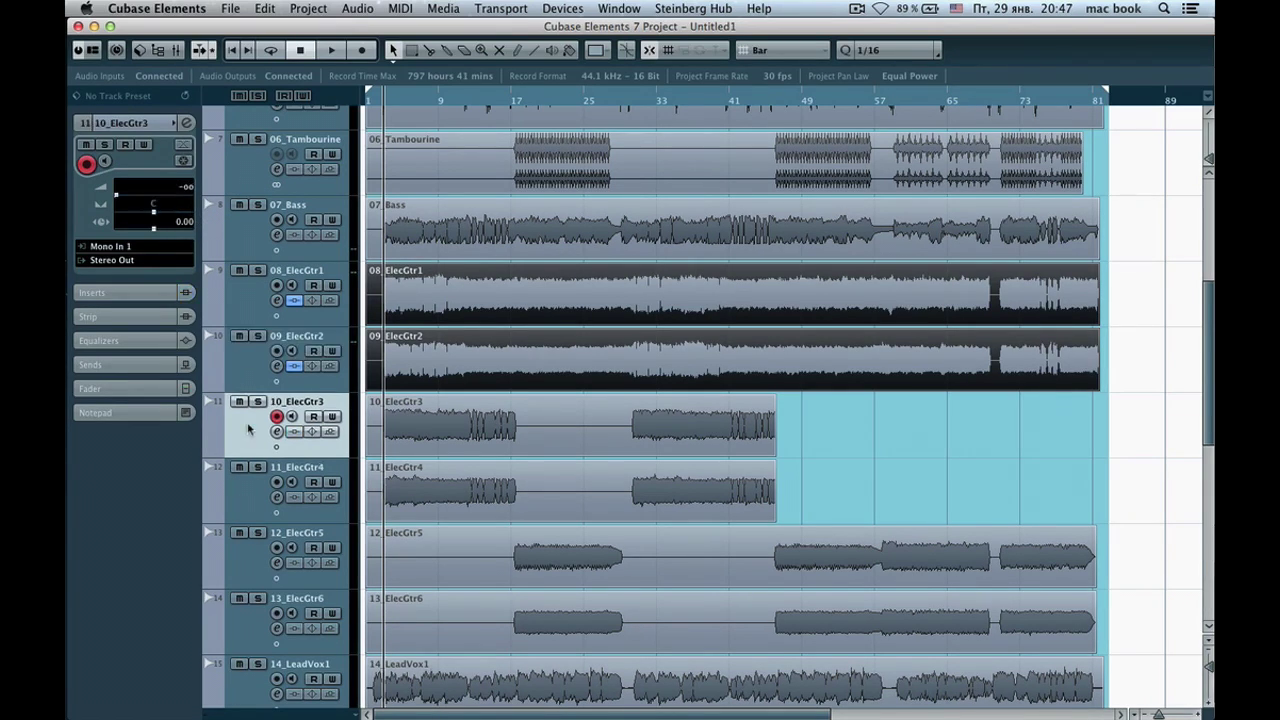
left_click_drag(164, 221, 172, 218)
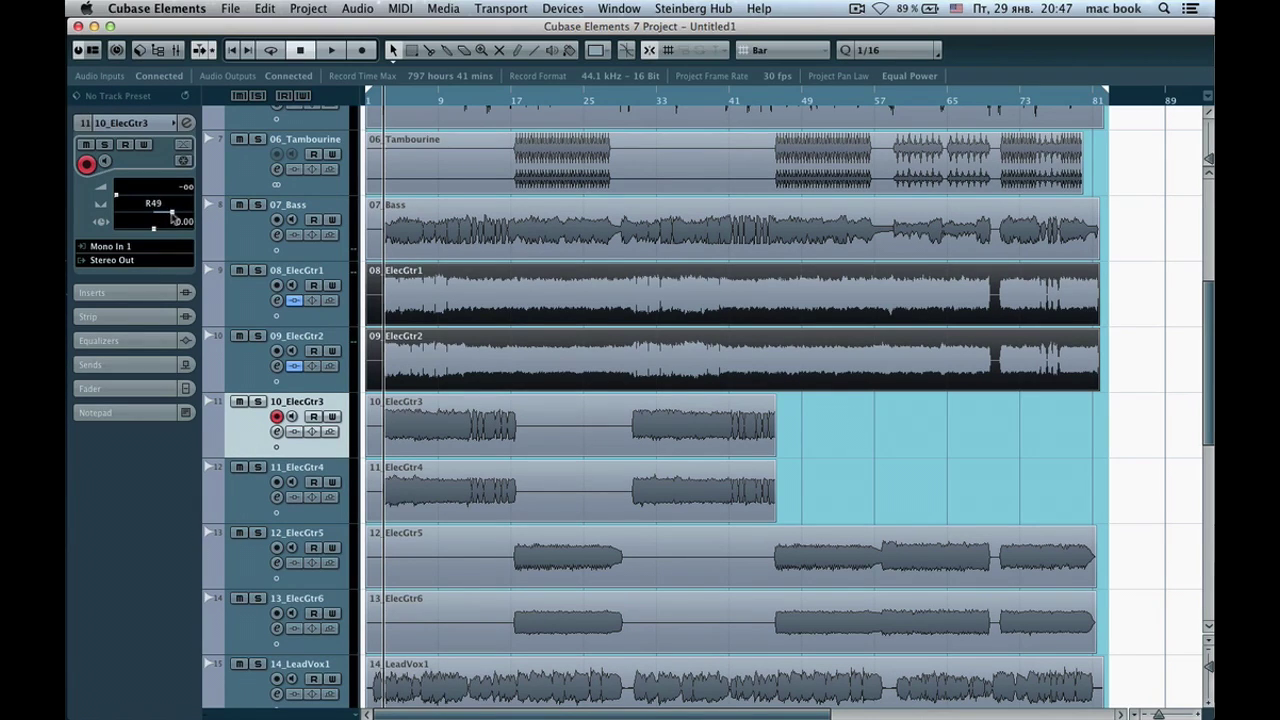
left_click(247, 485)
left_click_drag(153, 210, 133, 218)
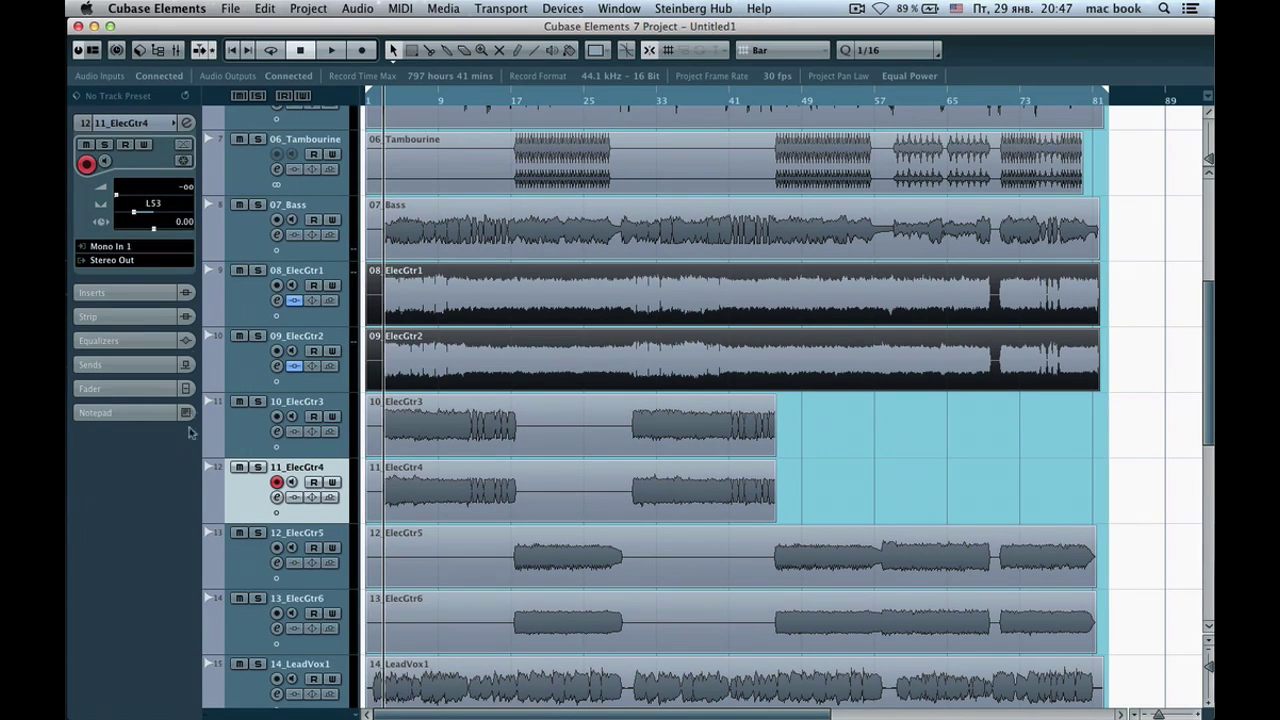
Review the pan settings of 08_ElecGtr1 and 09_ElecGtr2 and listen to both guitars together
left_click(265, 367)
left_click(257, 317)
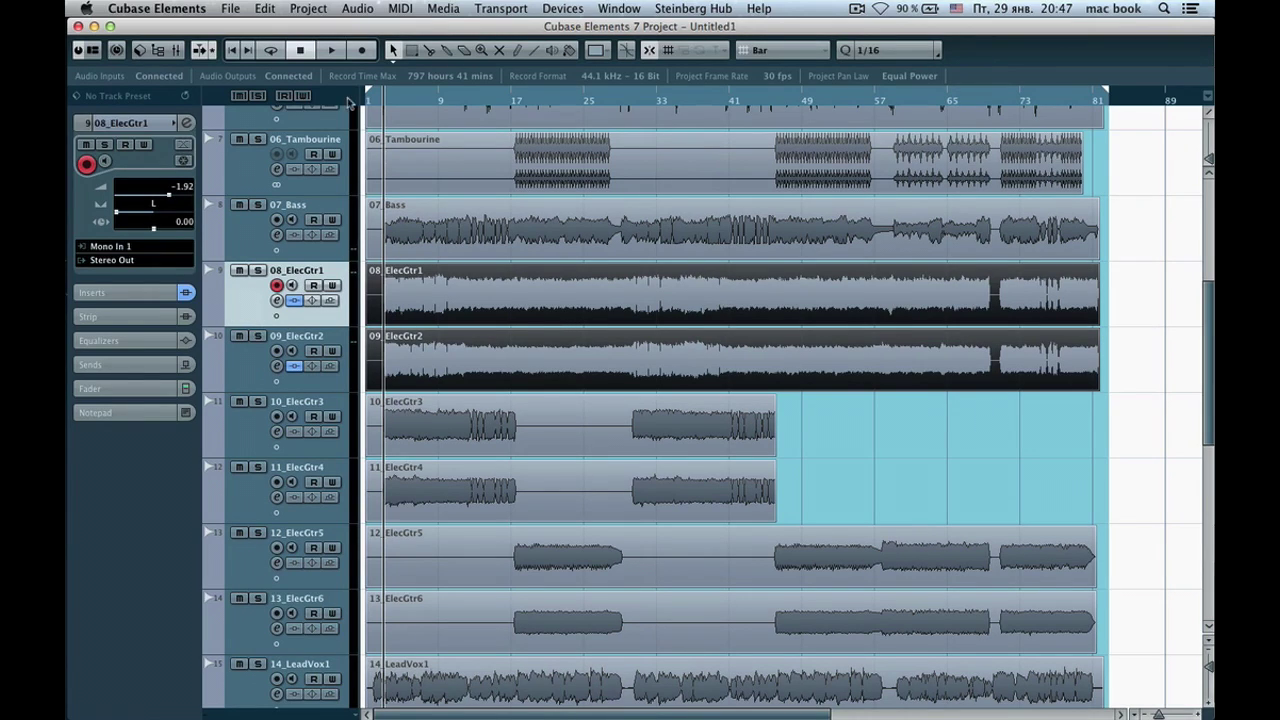
left_click(252, 375)
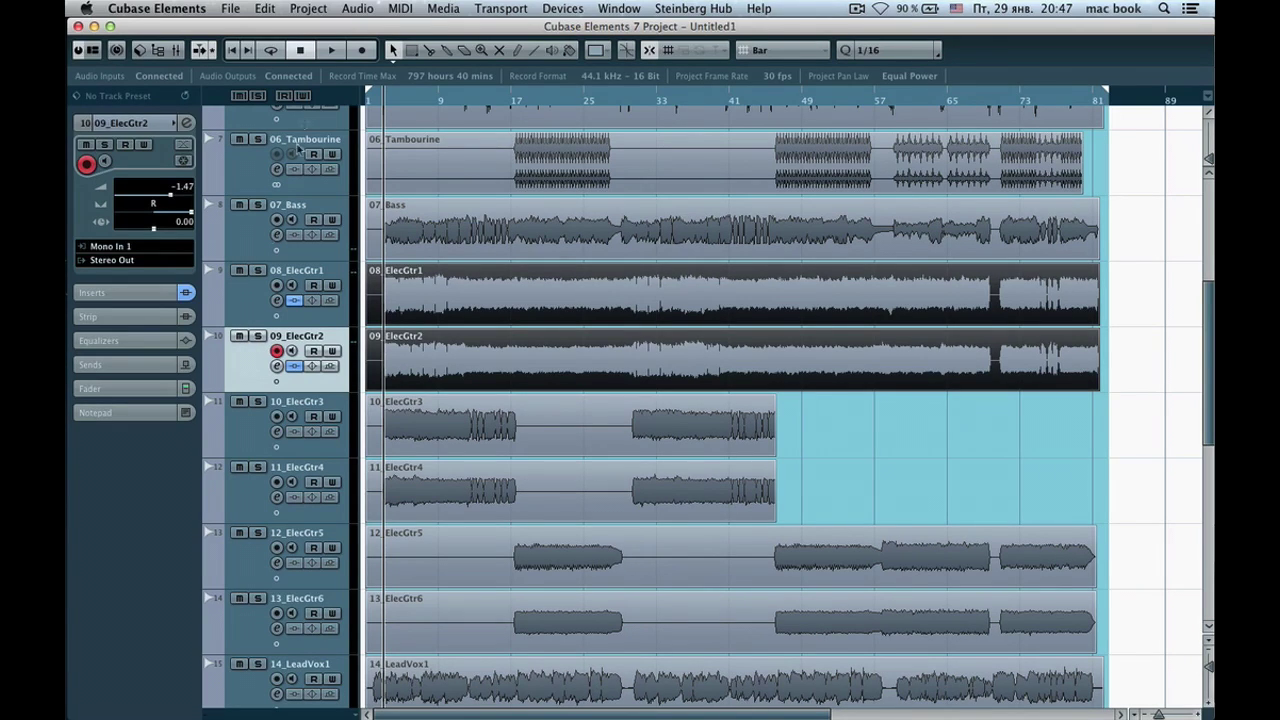
left_click(333, 51)
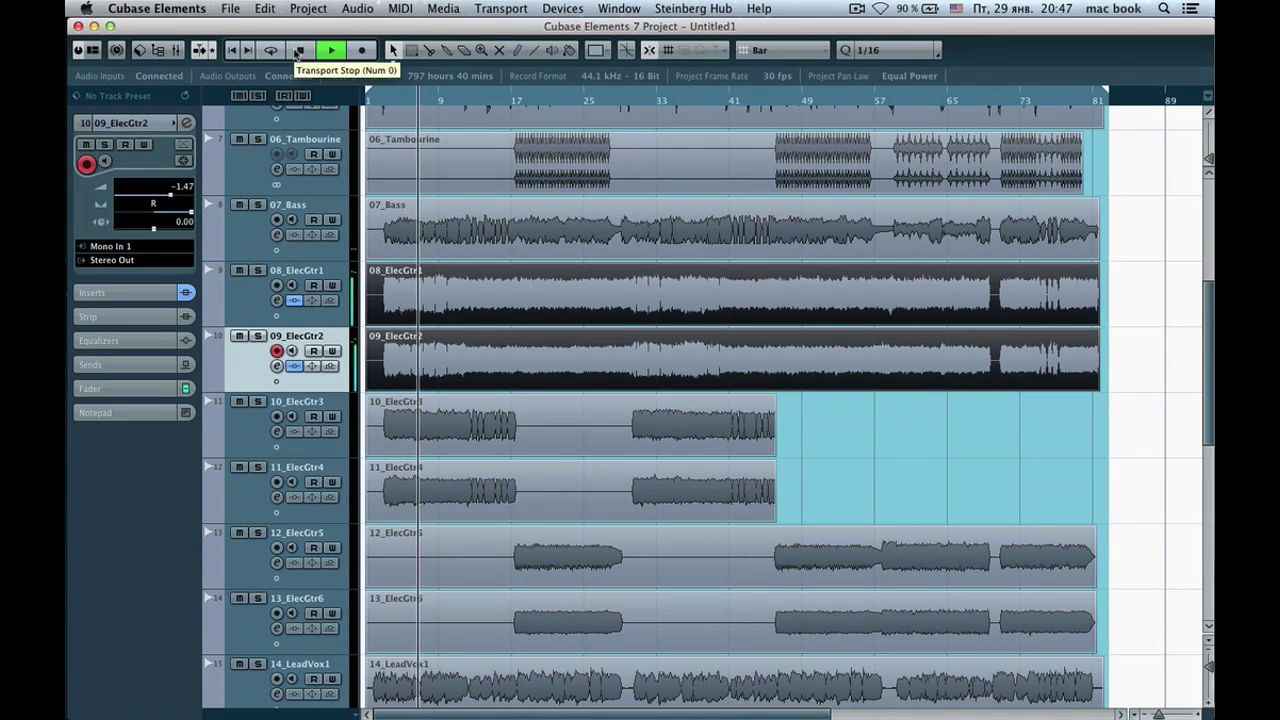
left_click(297, 52)
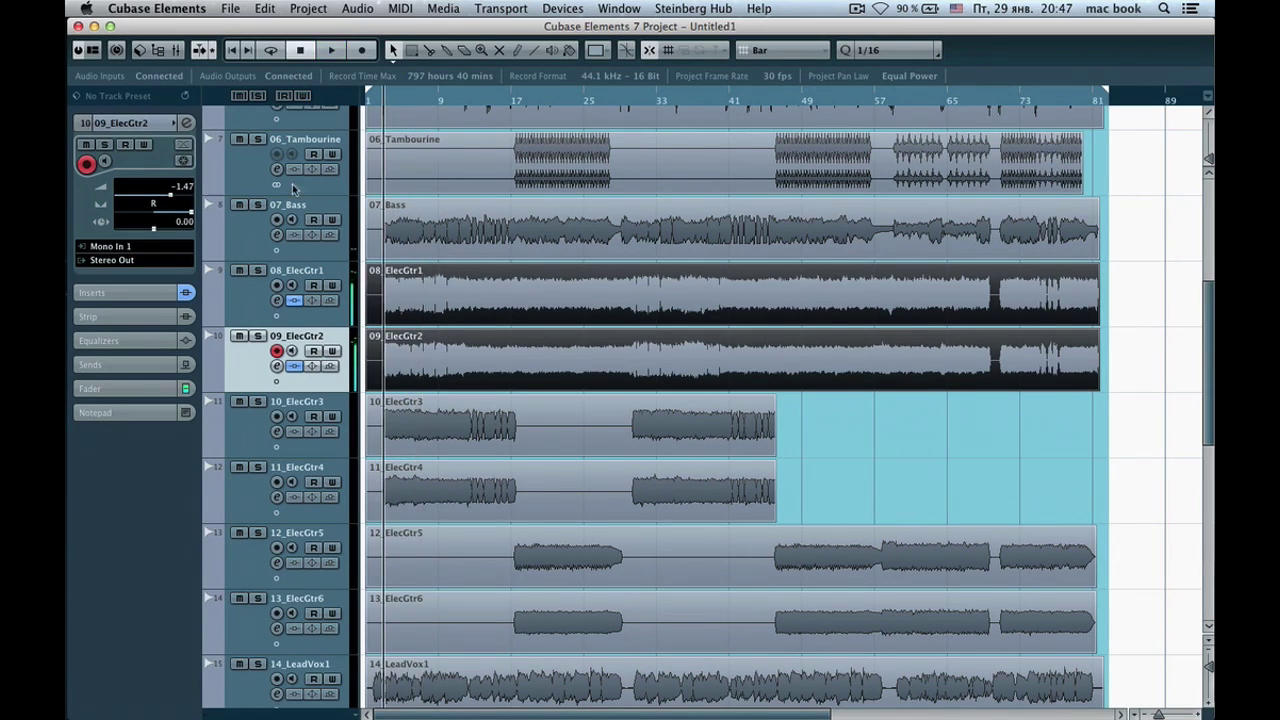
Open the CLA-3A on 08_ElecGtr1, mute 09_ElecGtr2, and check the gain reduction and Peak Reduction setting during playback
left_click(243, 302)
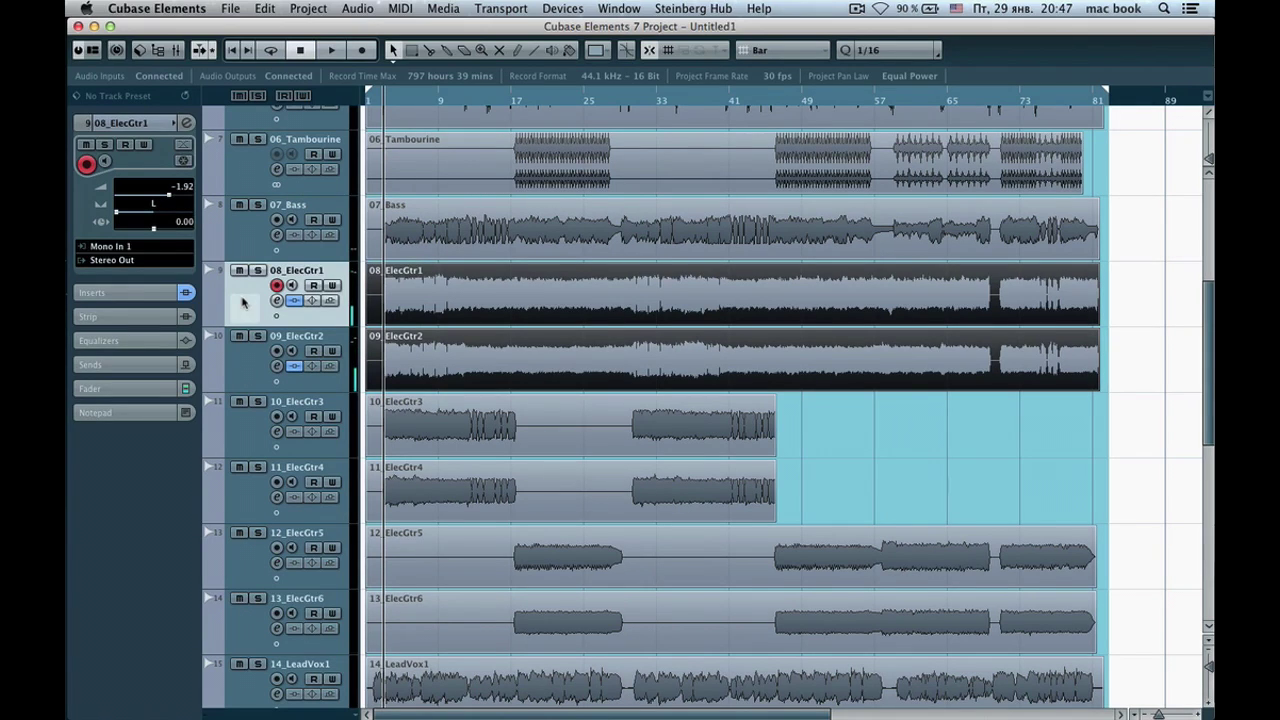
left_click(115, 293)
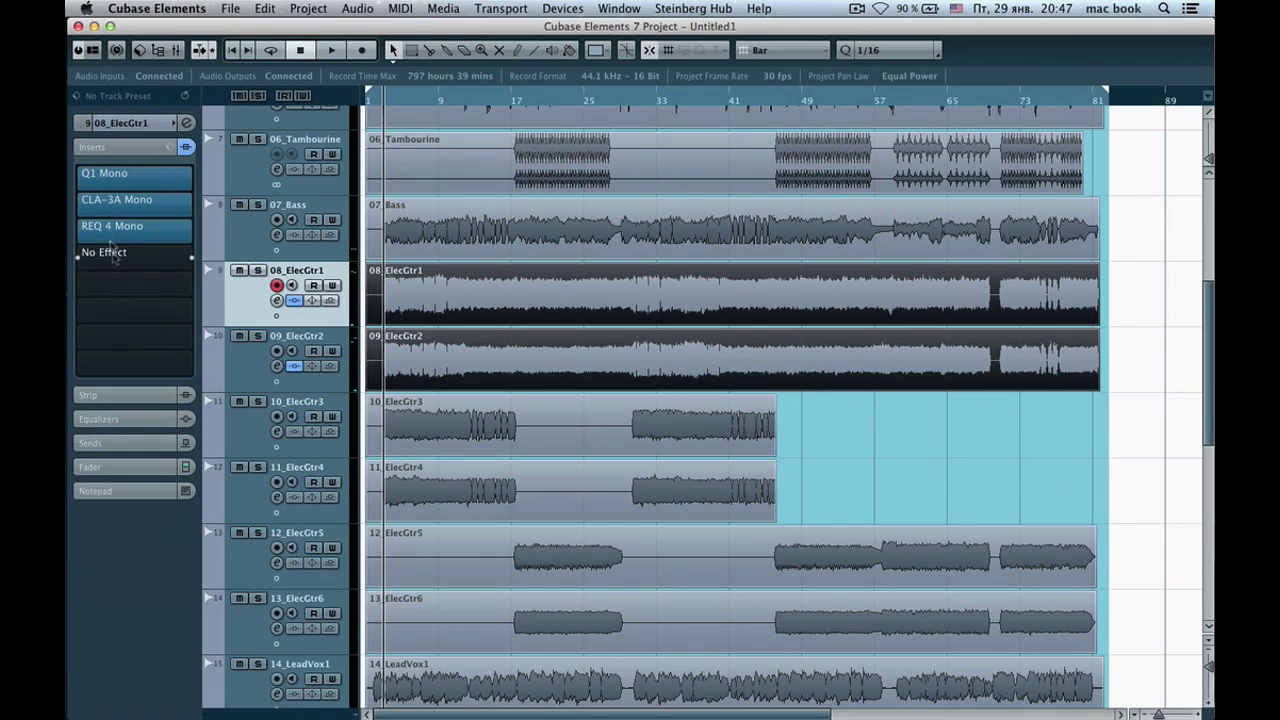
left_click(140, 202)
left_click(720, 502)
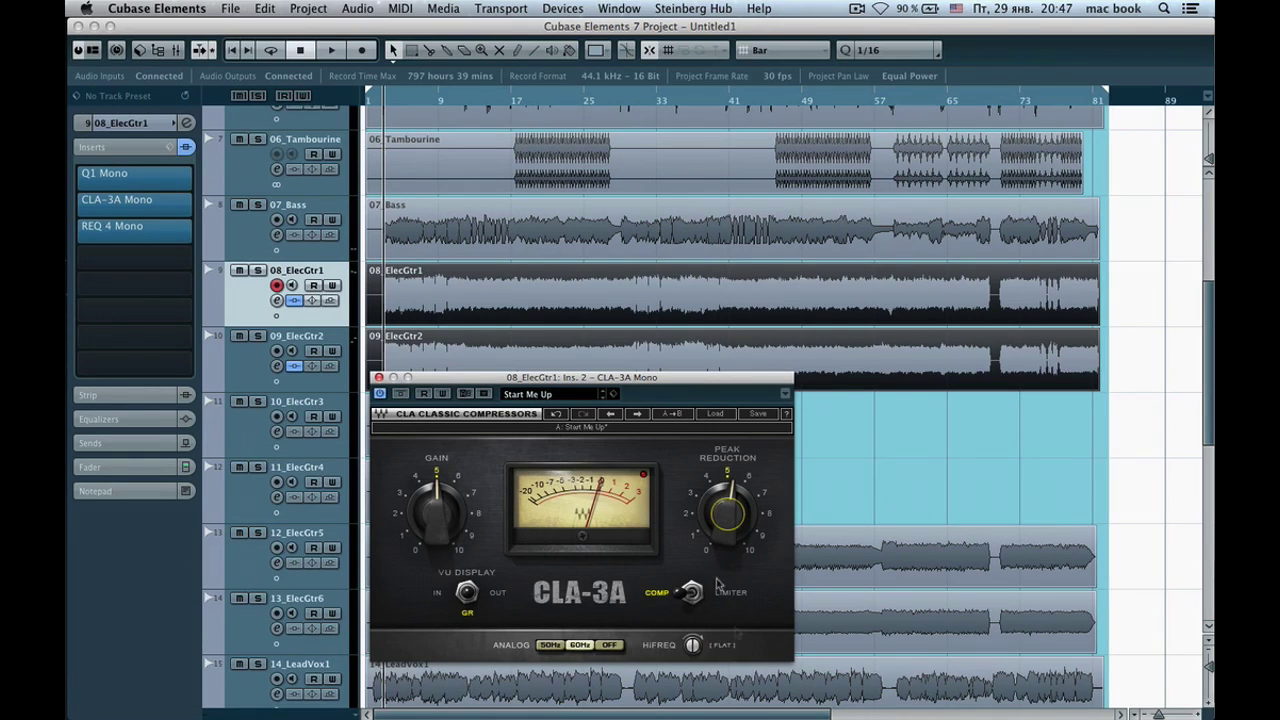
left_click(235, 271)
left_click(236, 335)
left_click(236, 272)
left_click(330, 53)
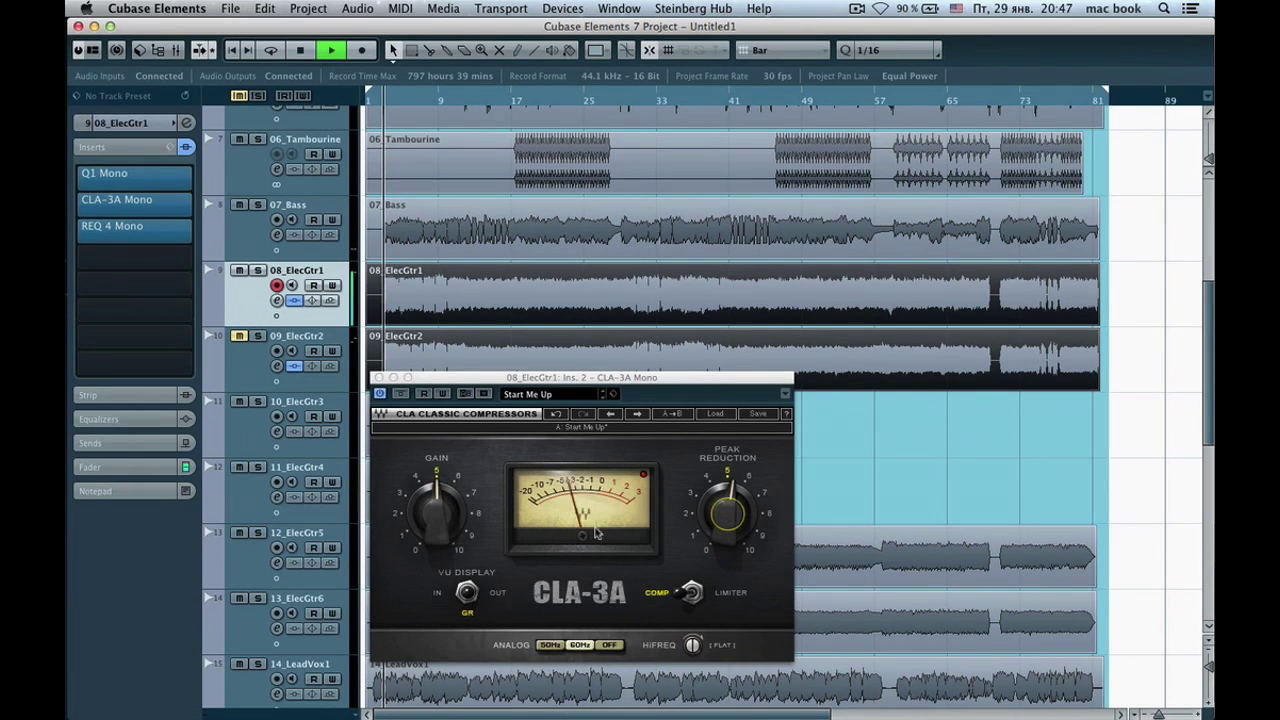
left_click(727, 513)
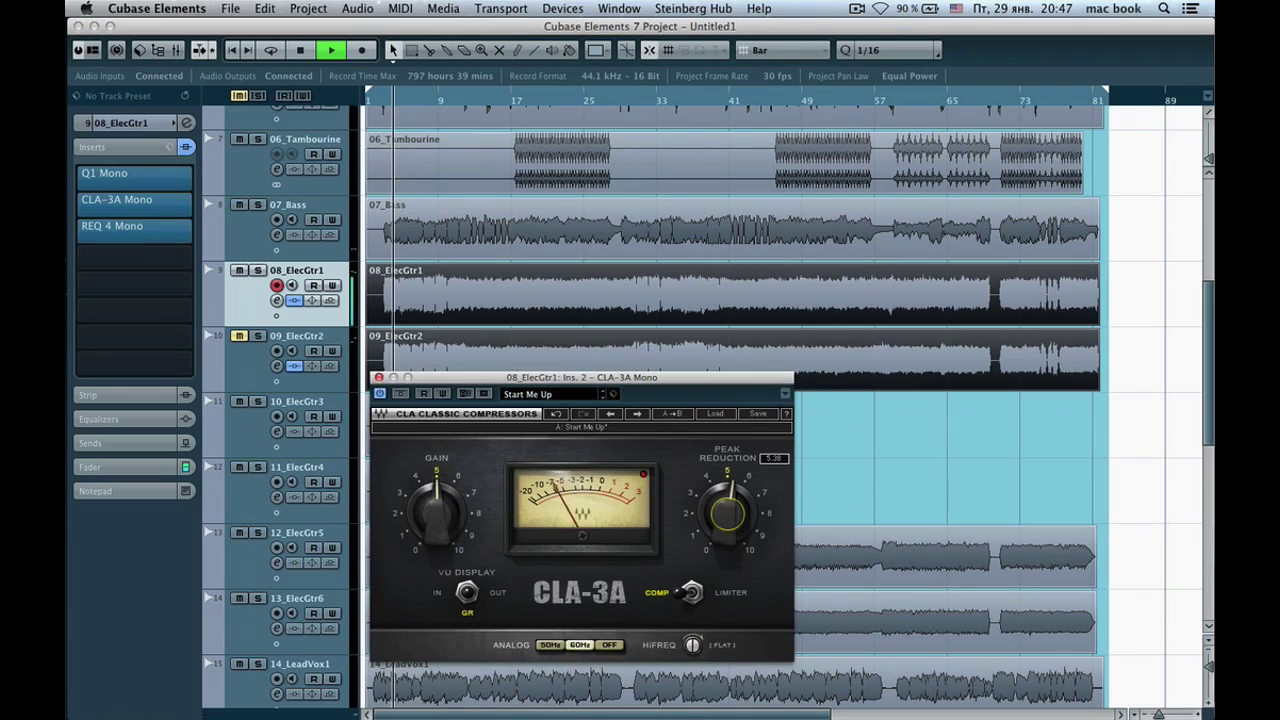
Unmute 09_ElecGtr2 during playback and open its CLA-3A alongside that of 08_ElecGtr1
left_click(239, 338)
left_click(132, 123)
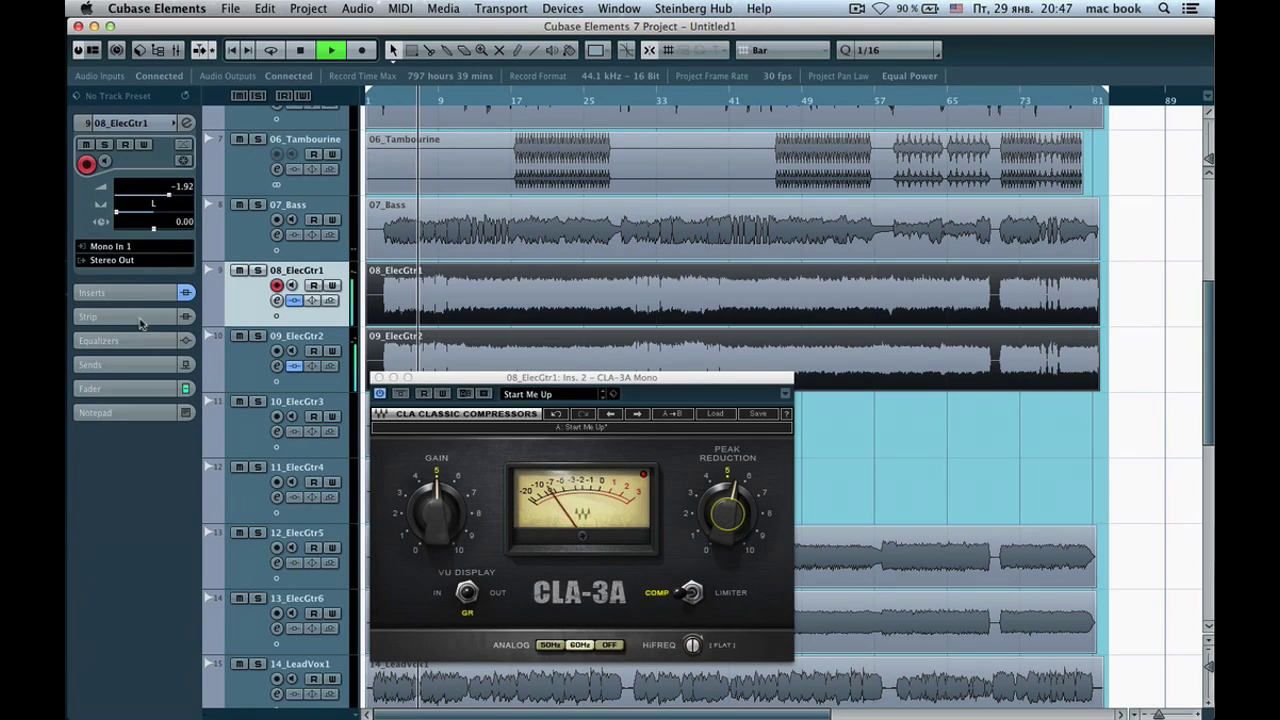
key("Down")
left_click(120, 293)
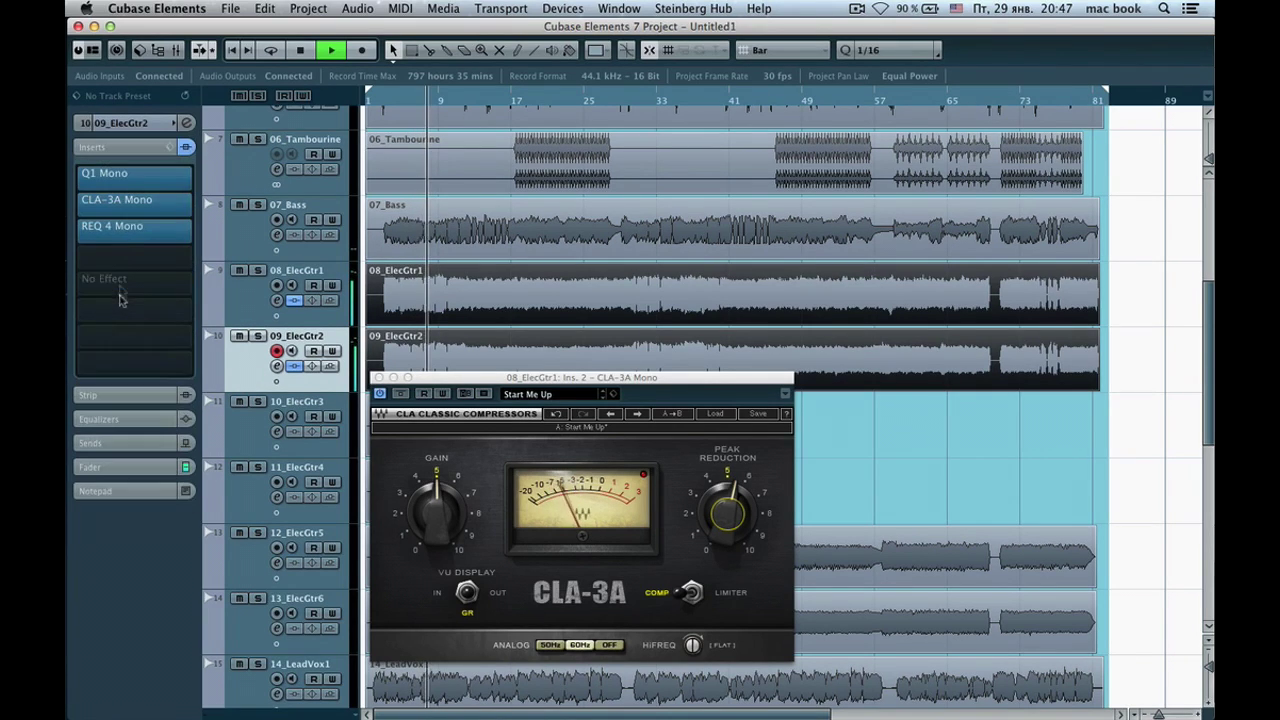
left_click(112, 203)
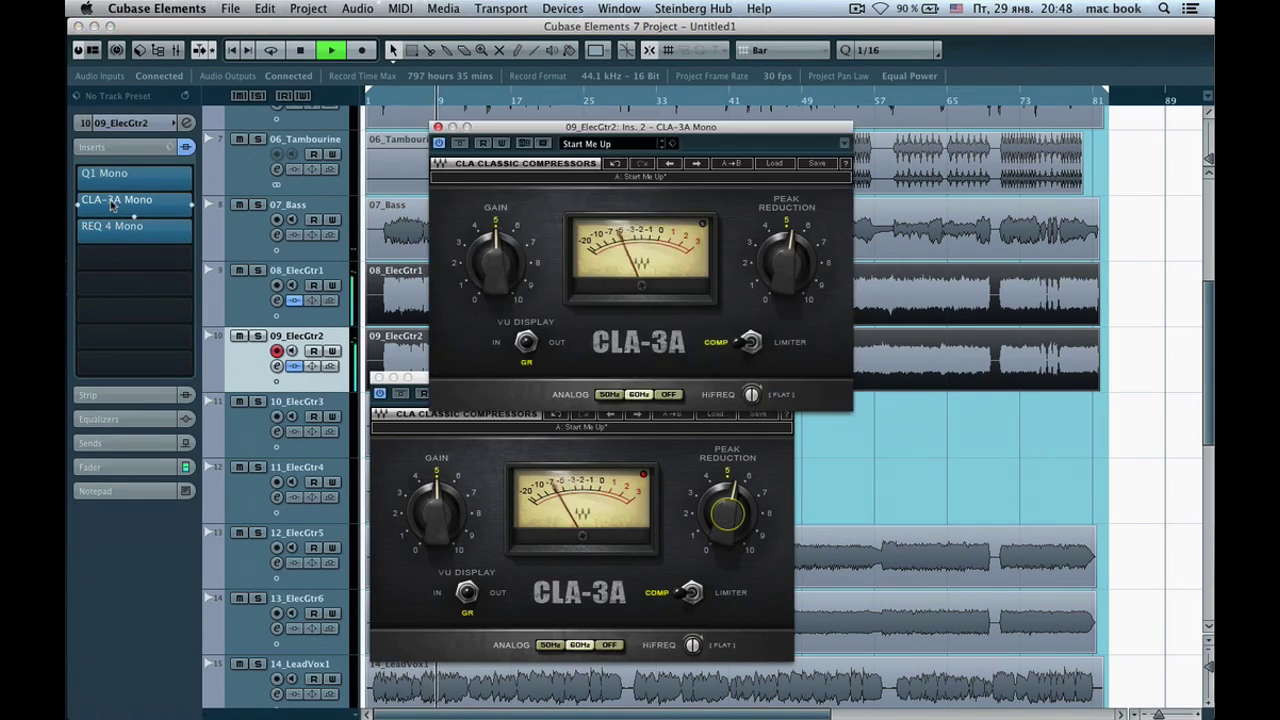
Arrange the CLA-3A windows of 08_ElecGtr1 and 09_ElecGtr2 side by side for comparison during playback
left_click_drag(640, 128, 980, 382)
left_click_drag(740, 378, 498, 386)
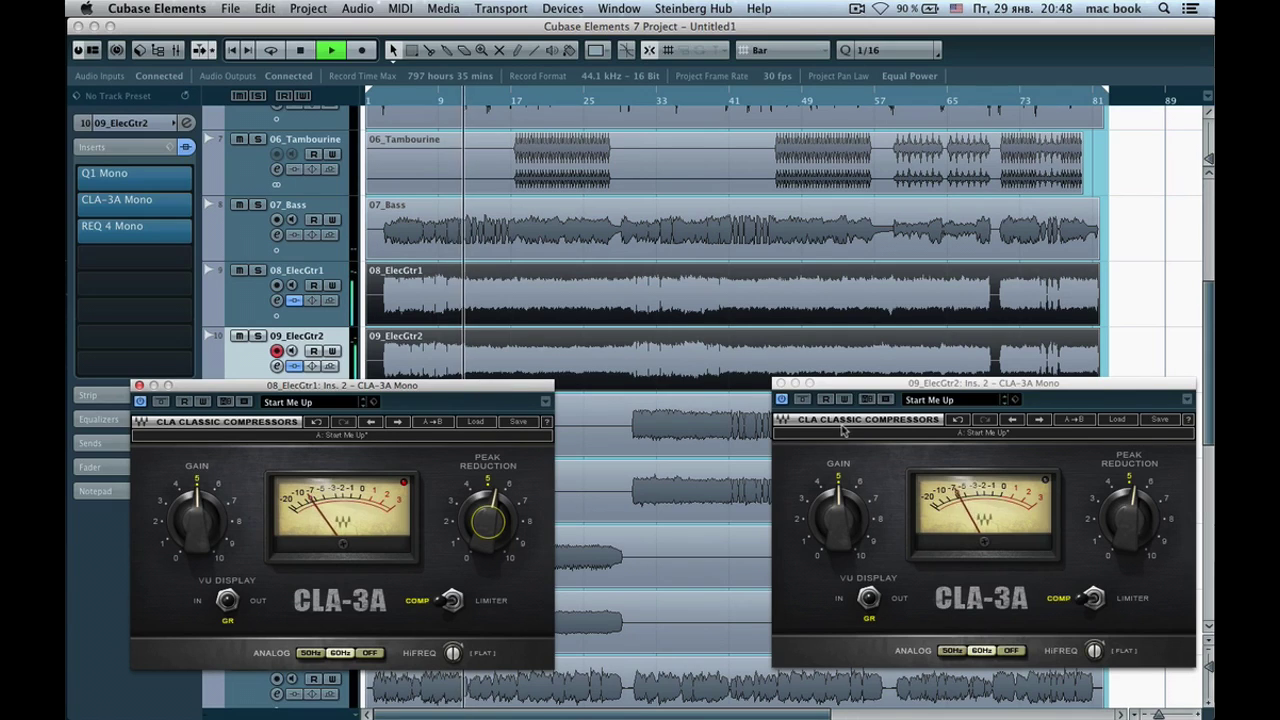
left_click_drag(843, 384, 658, 393)
Set the CLA-3A Peak Reduction on 09_ElecGtr2 to 5.44, stop playback and close both compressor windows
mouse_move(945, 523)
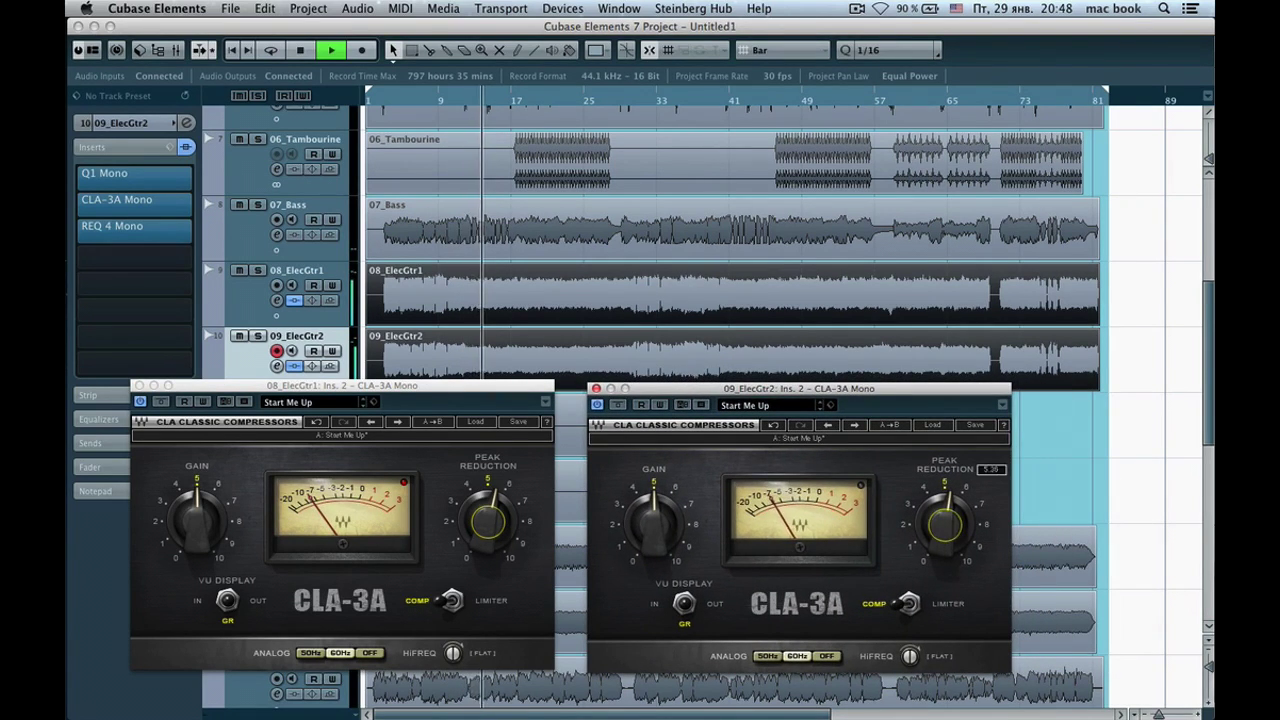
mouse_move(945, 523)
left_mouse_down()
mouse_move(937, 540)
mouse_move(945, 533)
left_mouse_up()
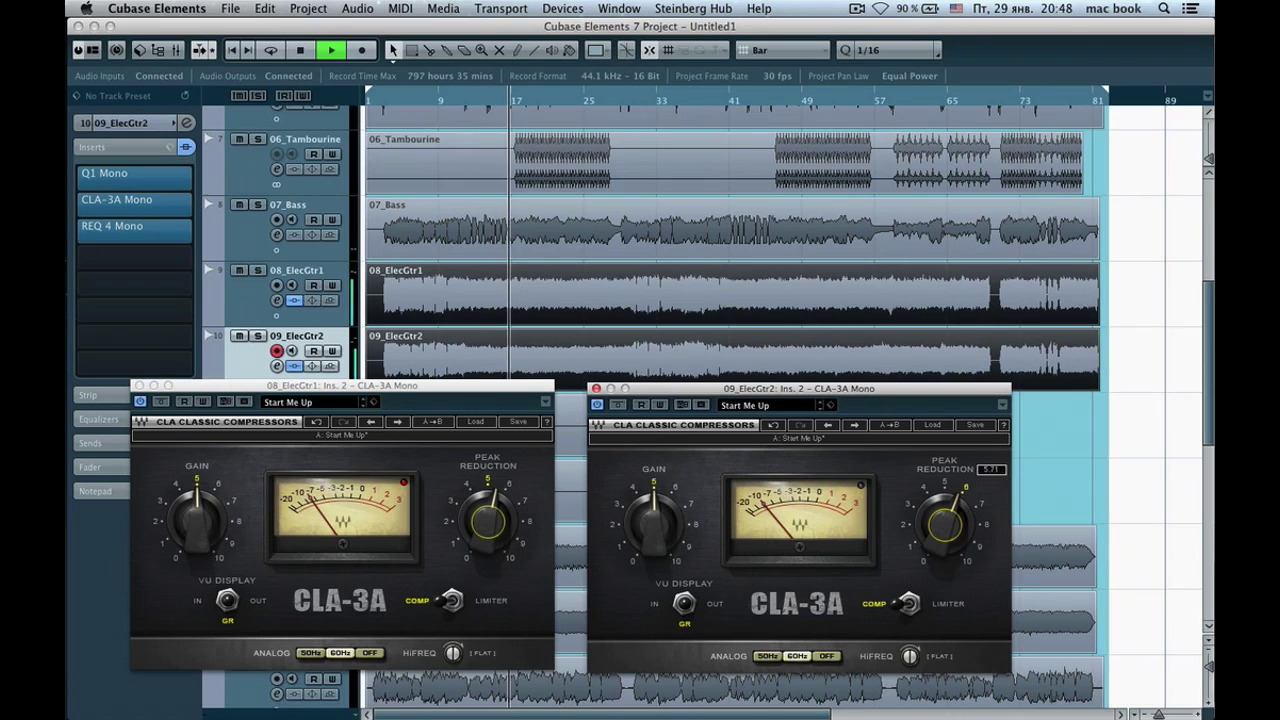
left_click_drag(945, 531, 945, 540)
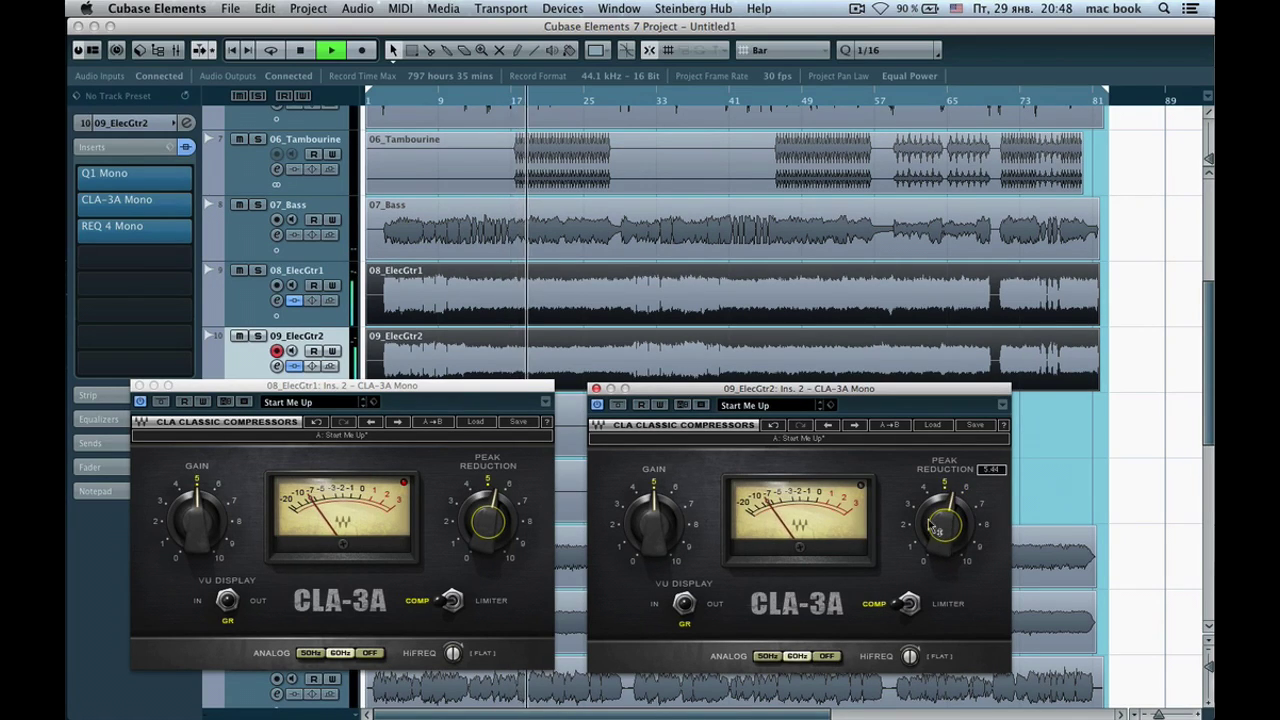
left_click(306, 53)
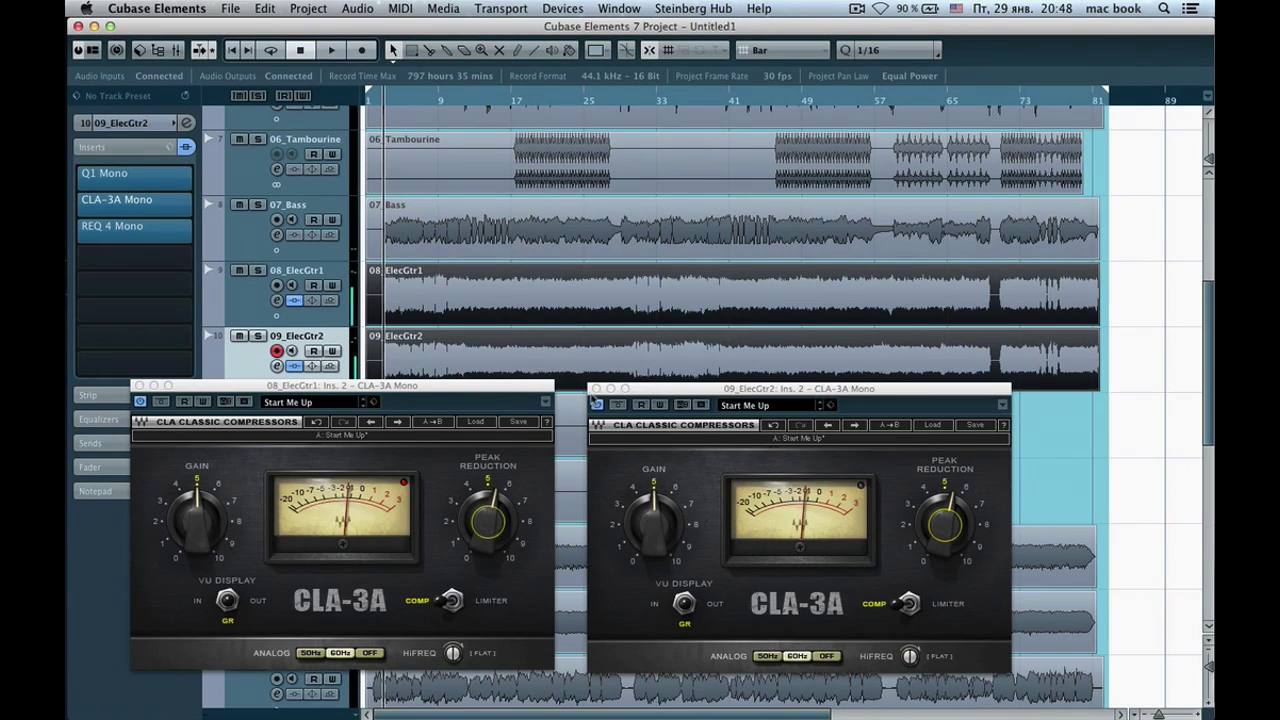
left_click(596, 388)
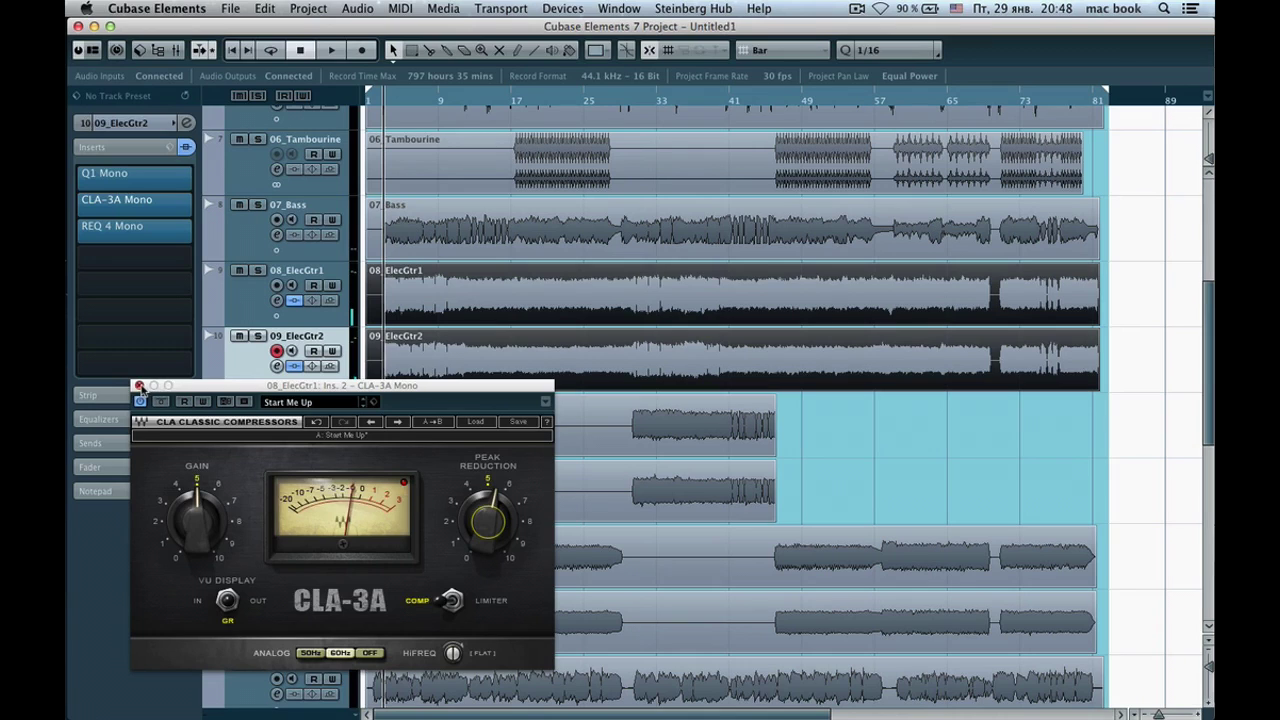
left_click(139, 386)
Pan 09_ElecGtr2 to R68 and 08_ElecGtr1 to L68, and play both guitars briefly
left_click(132, 122)
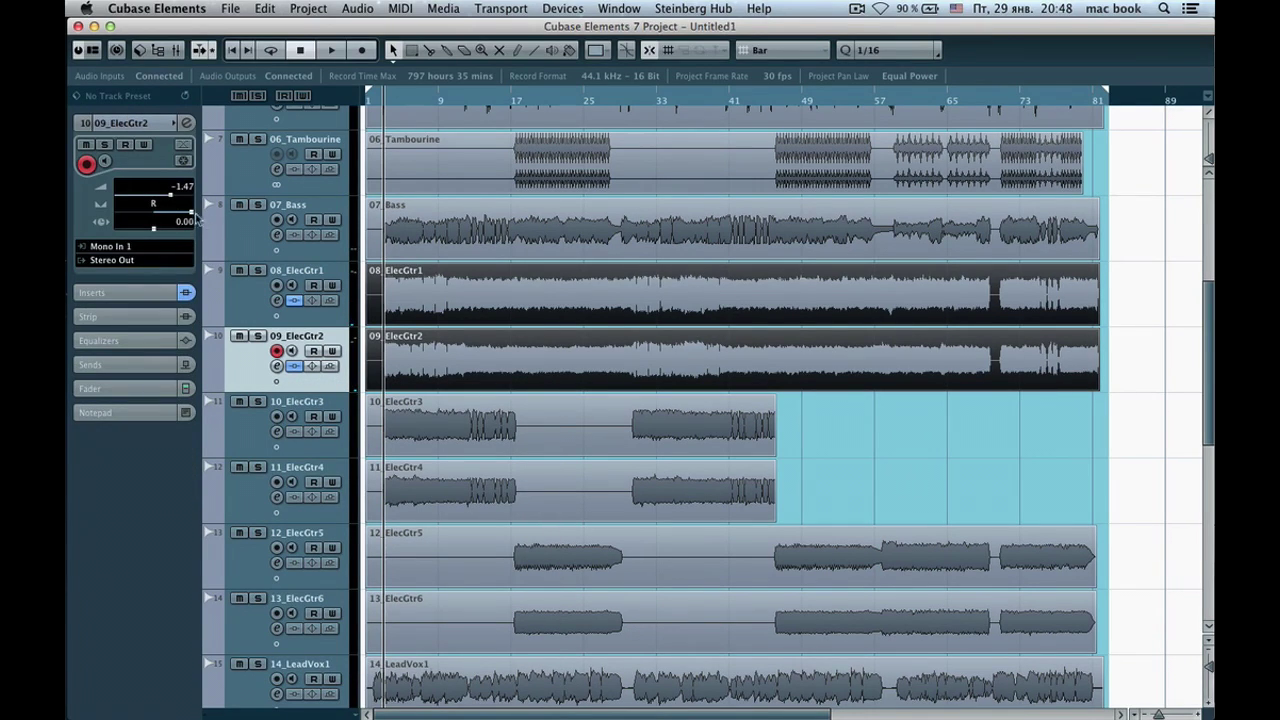
left_click_drag(192, 214, 185, 214)
left_click(250, 303)
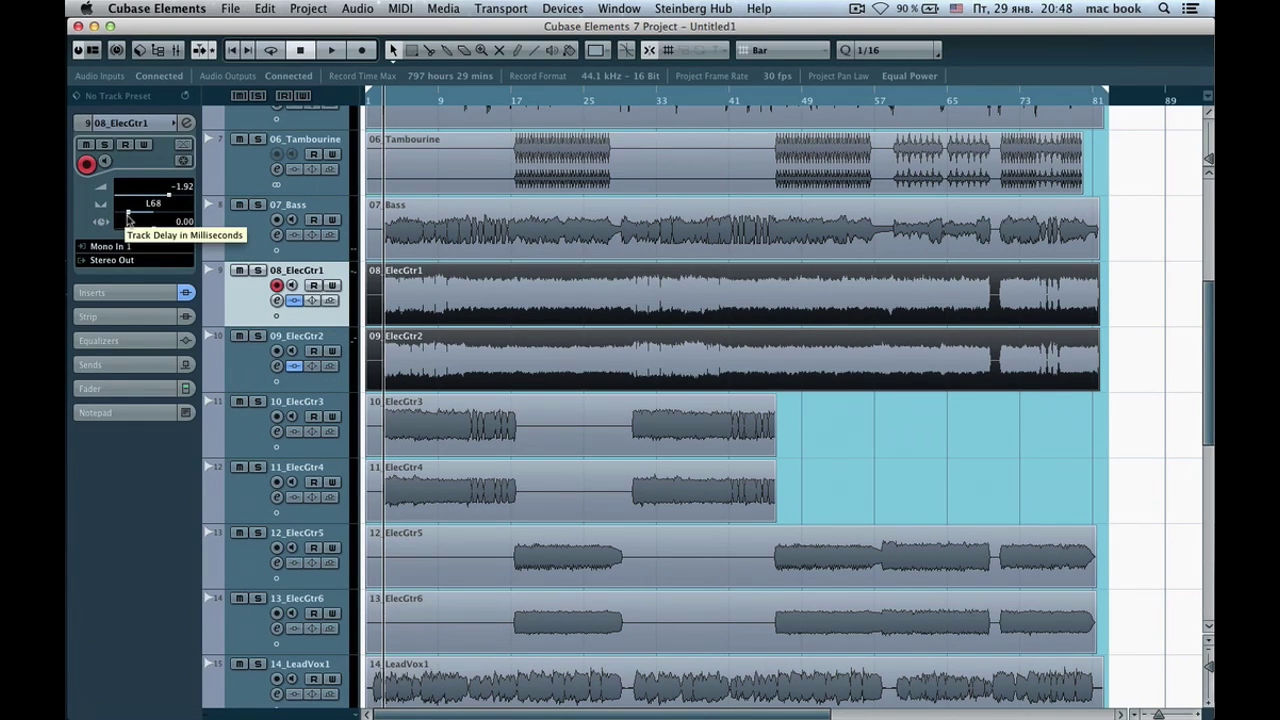
left_click(331, 51)
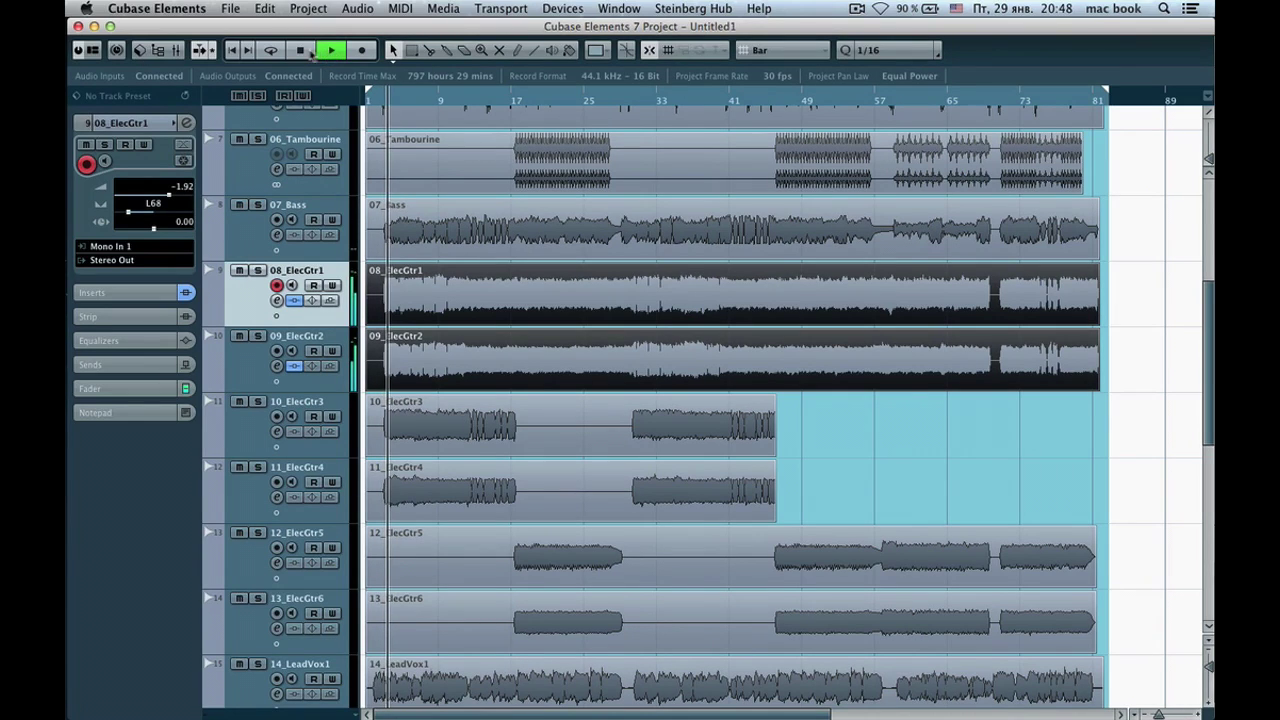
left_click(301, 51)
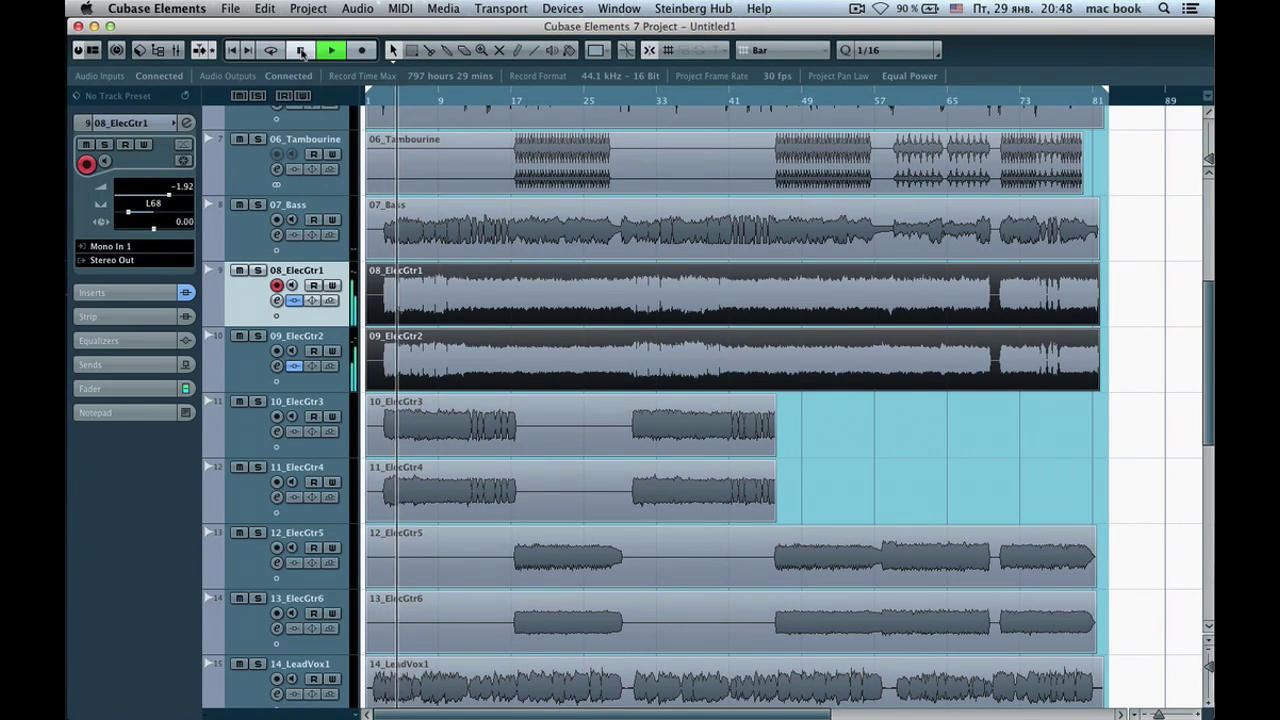
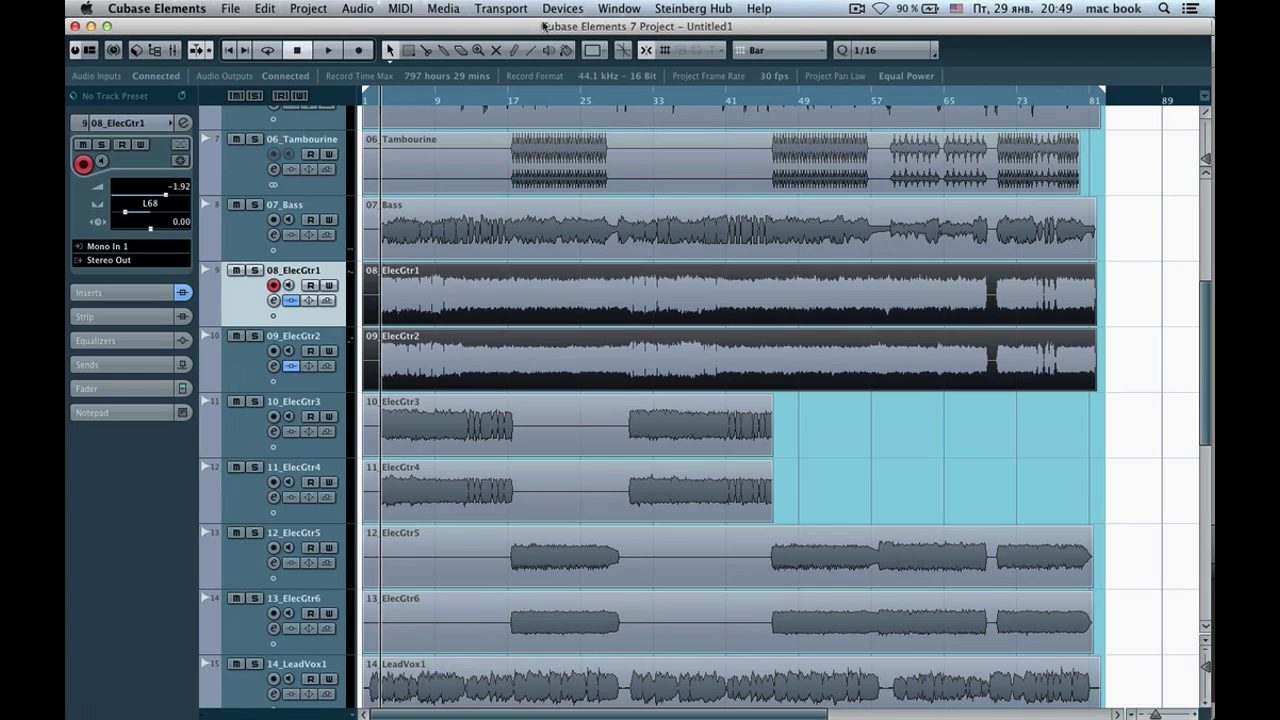
Compare the volume and pan settings of 08_ElecGtr1 and 09_ElecGtr2
left_click(241, 366)
left_click(241, 314)
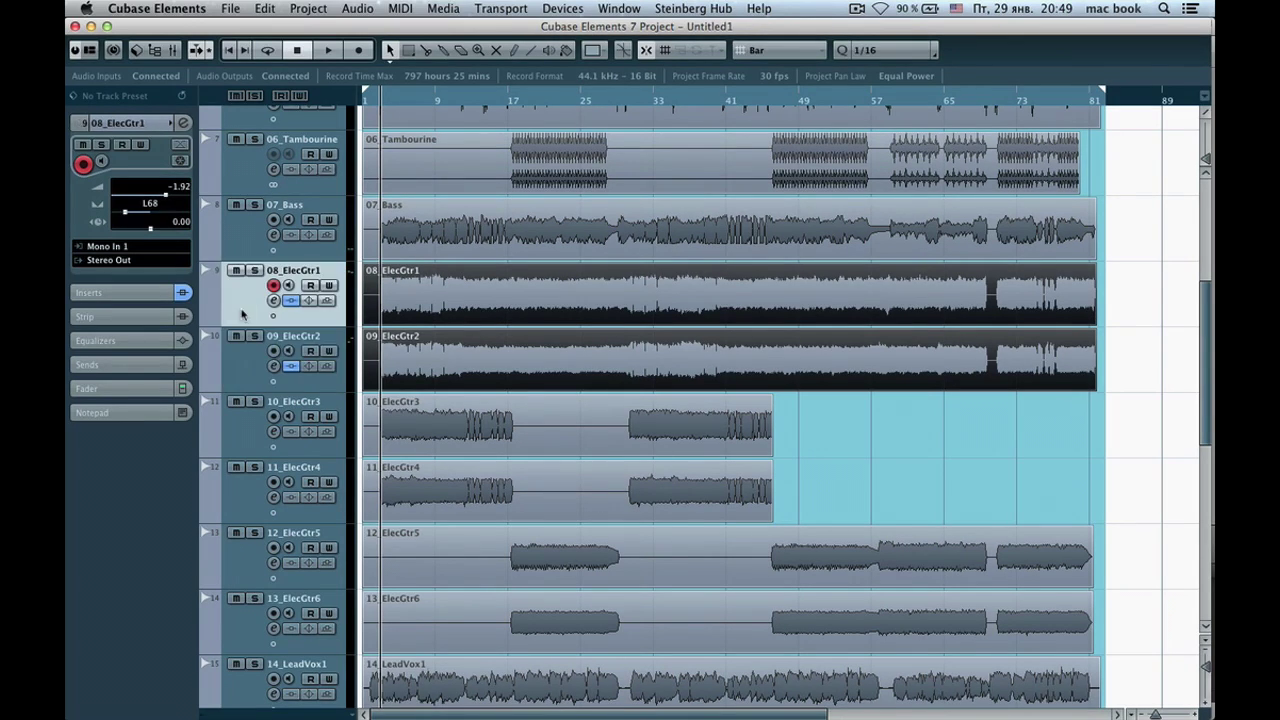
left_click(241, 381)
left_click(244, 316)
left_click(248, 373)
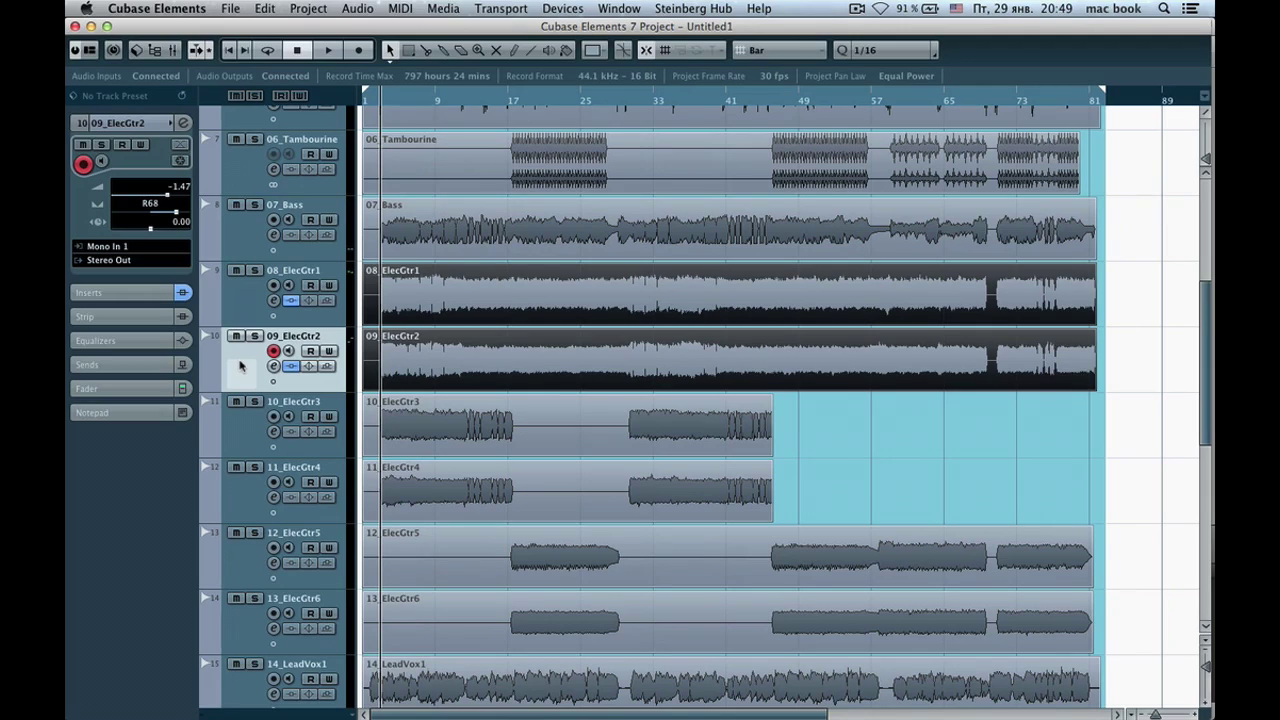
left_click(240, 305)
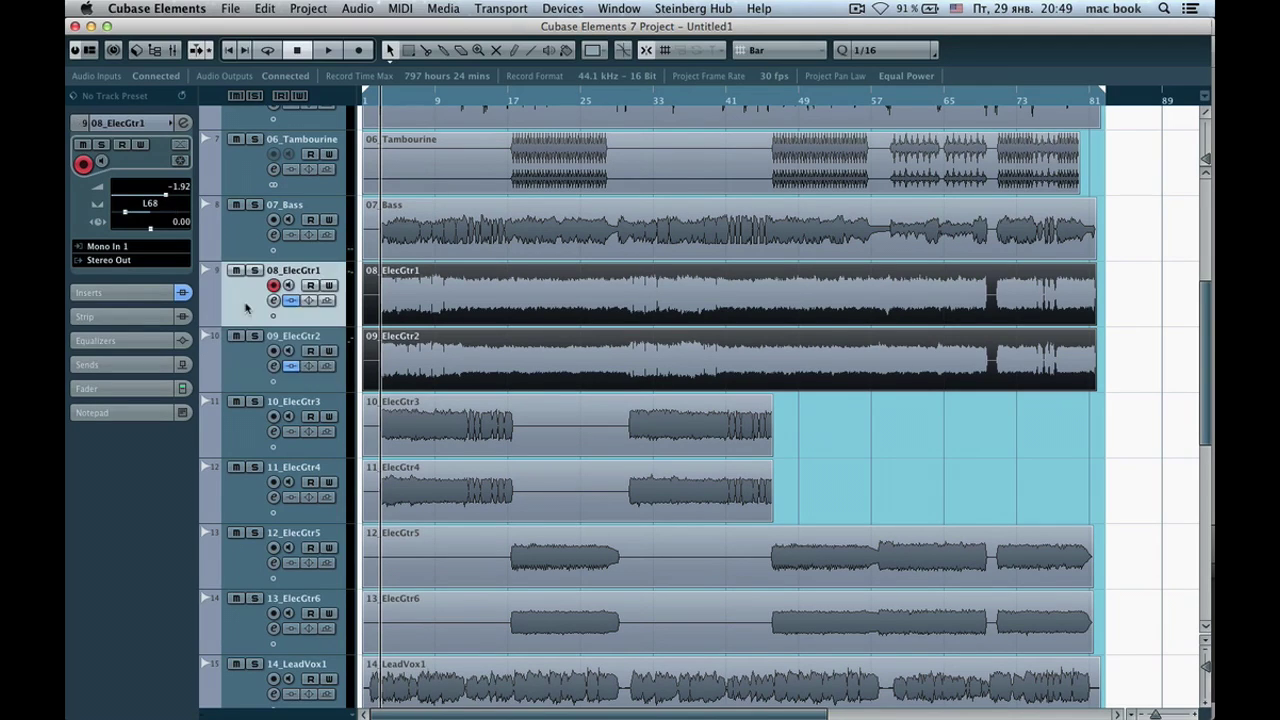
Review the insert chains of 08_ElecGtr1 and 09_ElecGtr2 one after the other
left_click(139, 298)
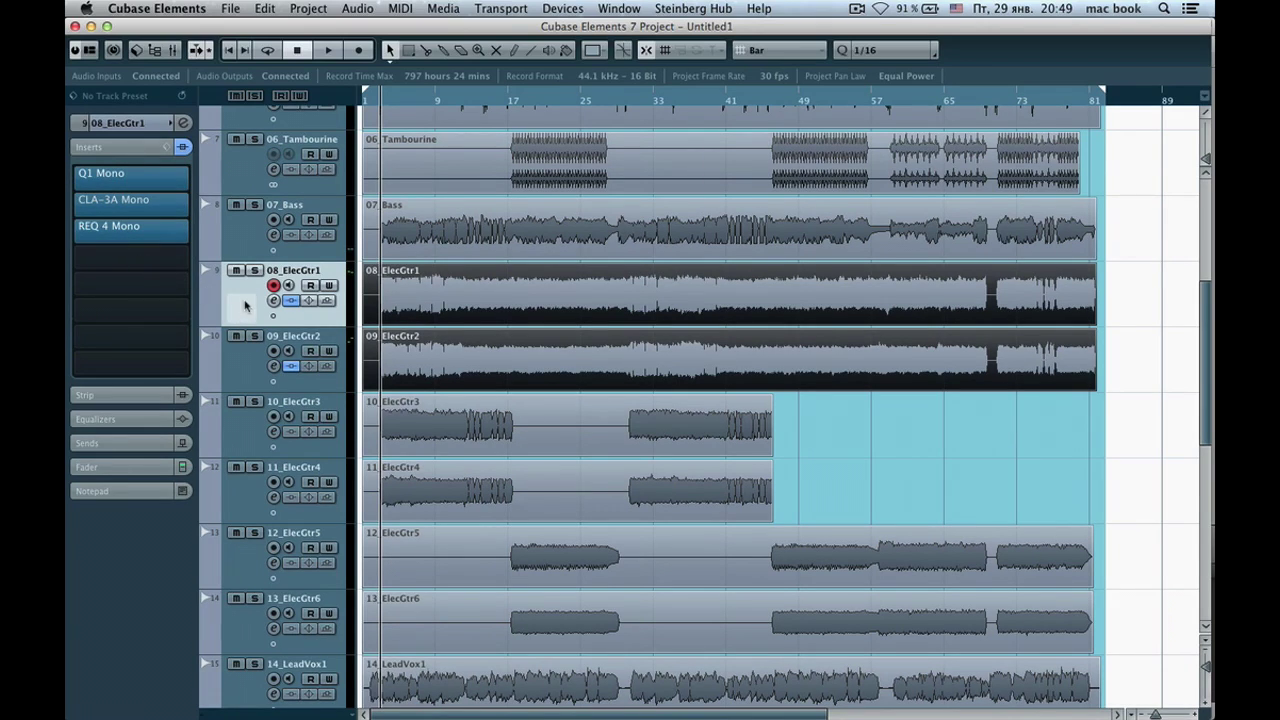
left_click(119, 127)
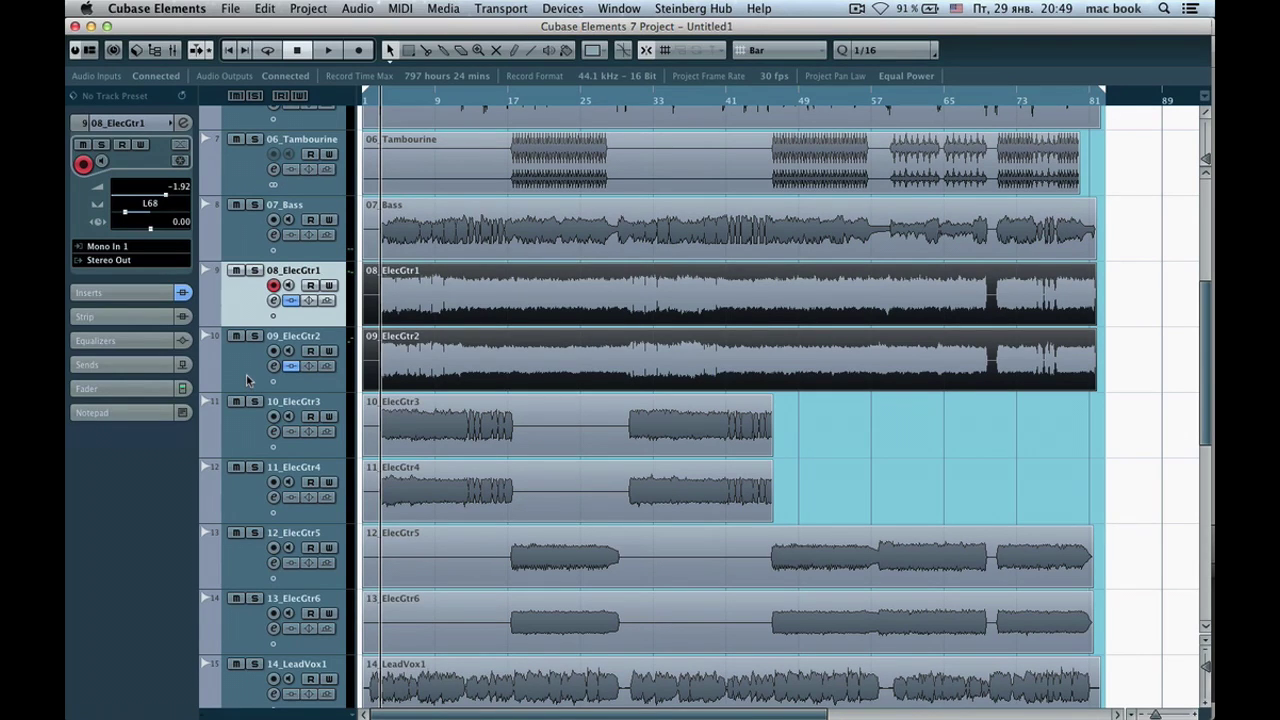
left_click(247, 380)
left_click(105, 295)
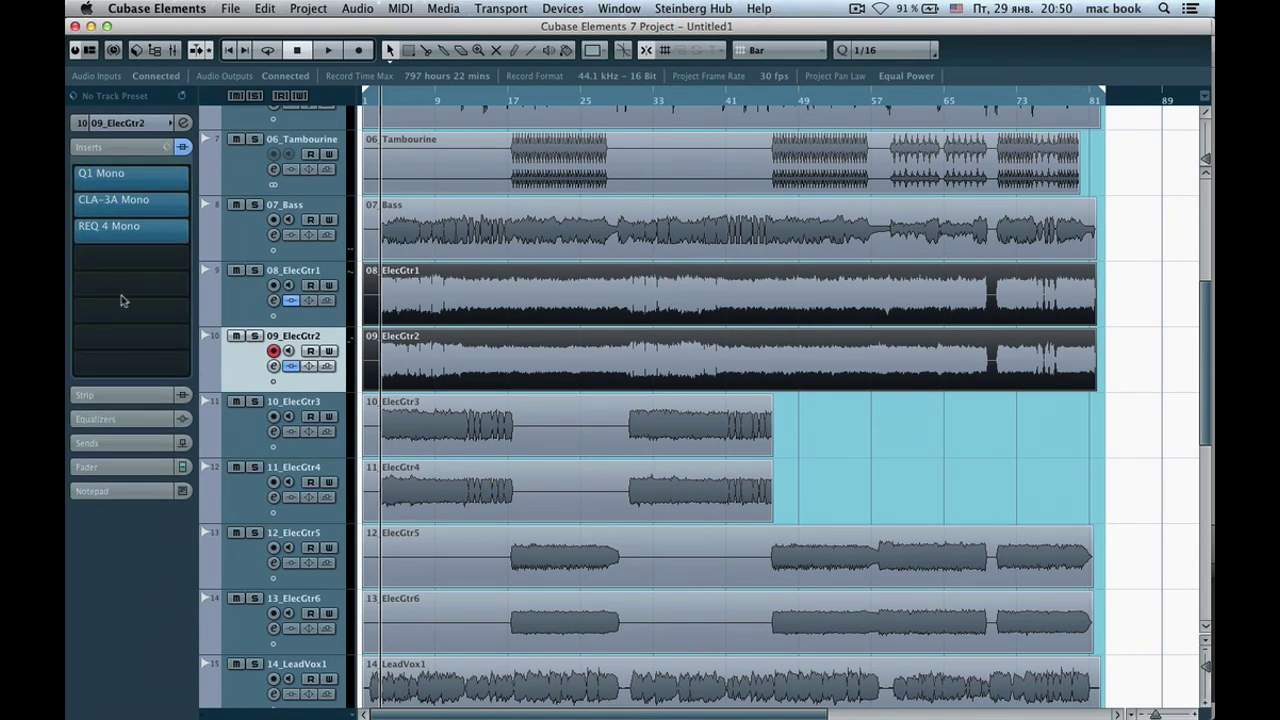
left_click(128, 123)
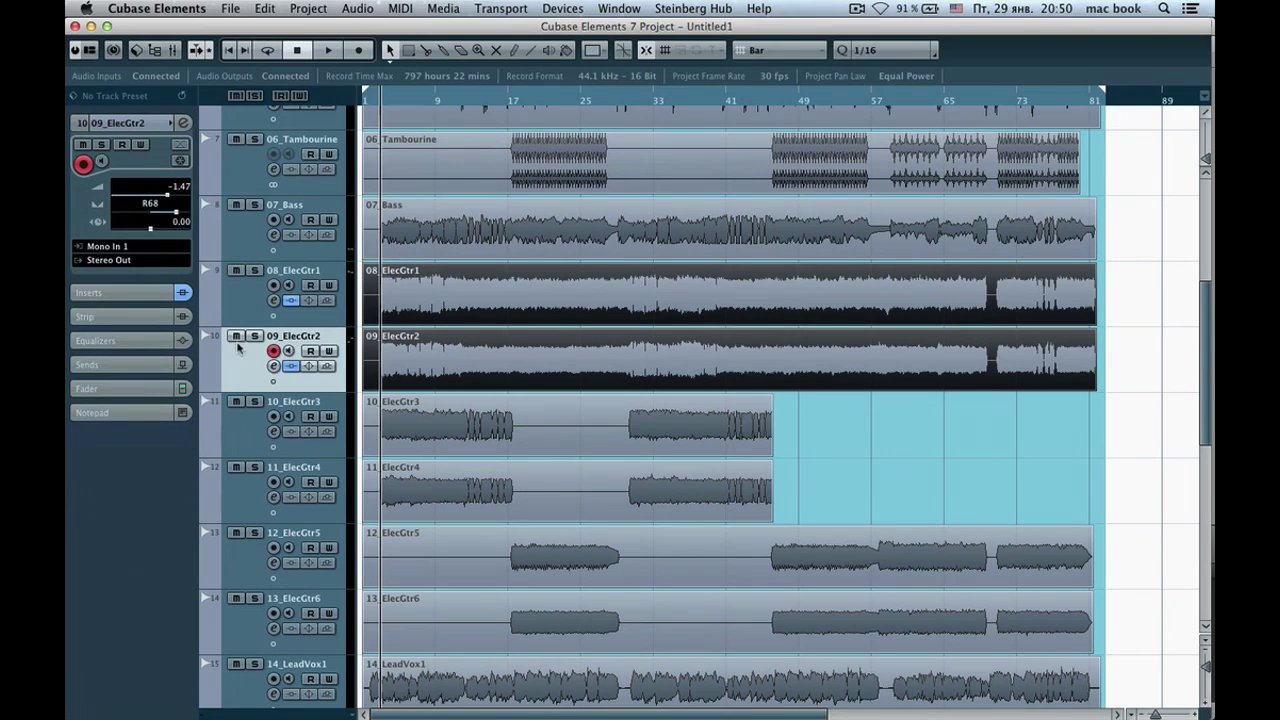
left_click(250, 308)
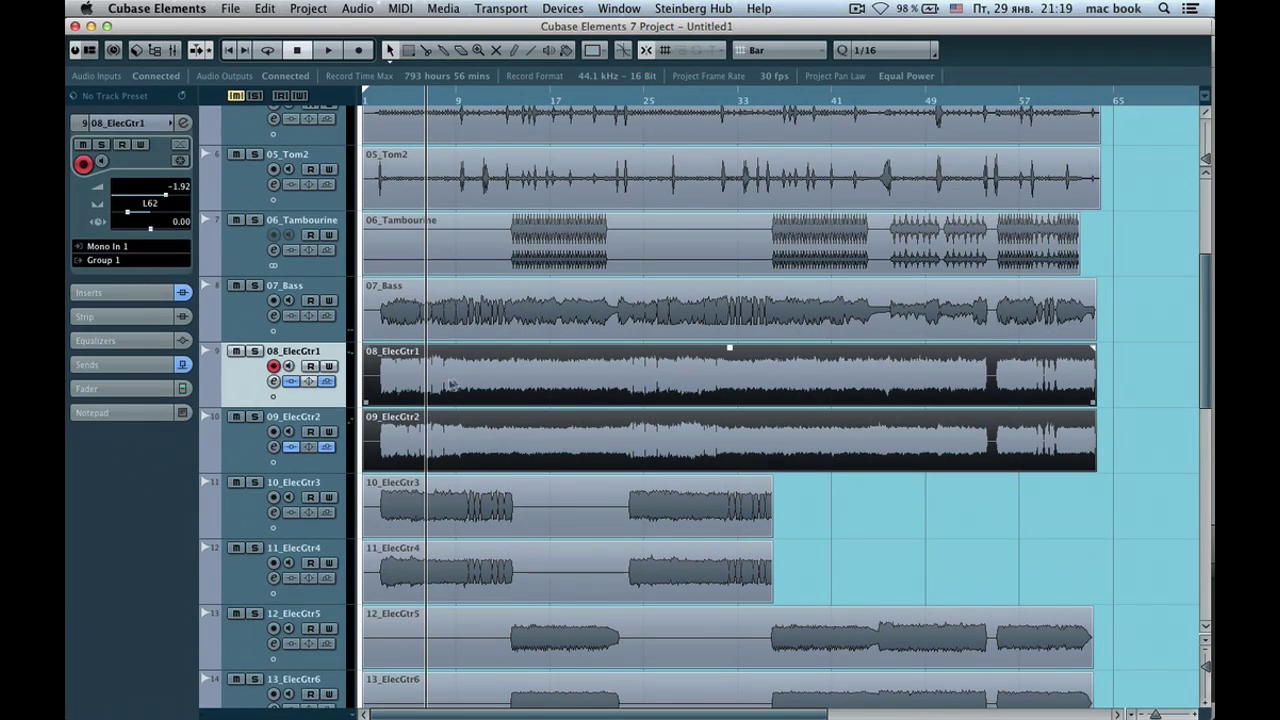
Review the drum tracks and the channel settings of 09_ElecGtr2 and 08_ElecGtr1
scroll(453, 383, "up", 5)
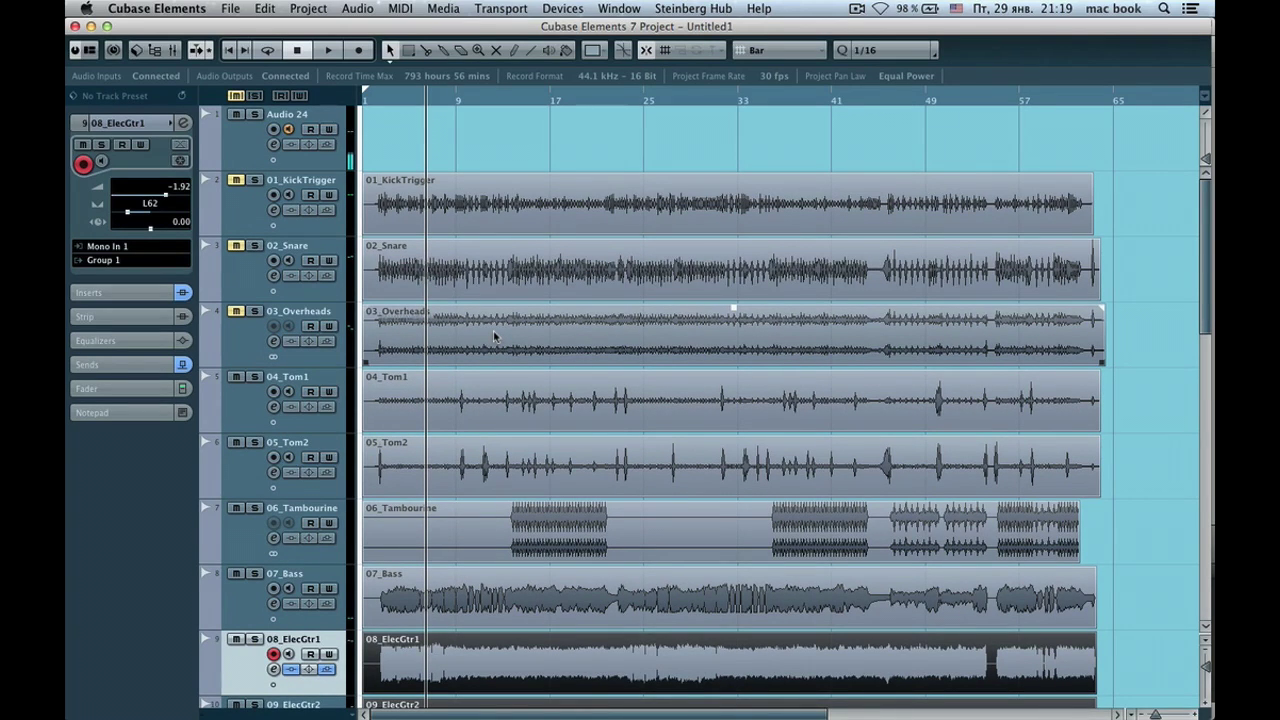
scroll(493, 337, "down", 5)
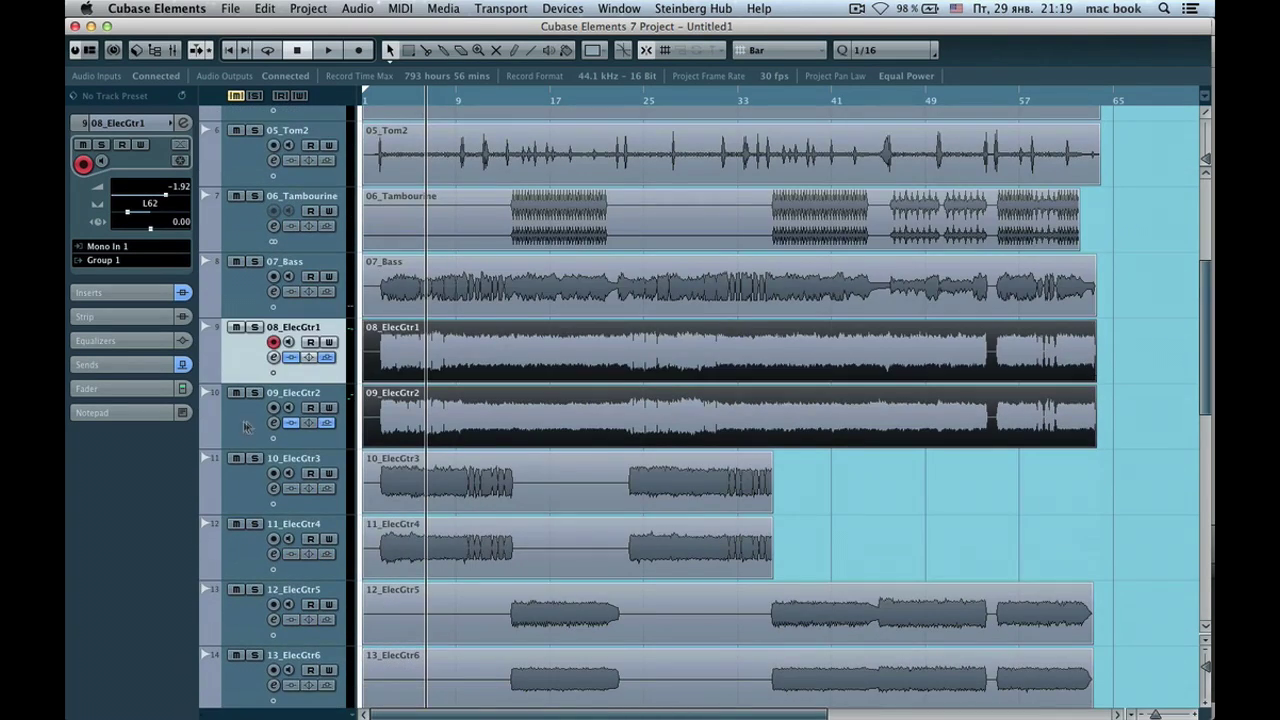
left_click(240, 428)
left_click(240, 372)
Collapse the Group Tracks folder at the end of the track list
scroll(305, 228, "up", 4)
scroll(305, 228, "up", 2)
scroll(306, 229, "down", 4)
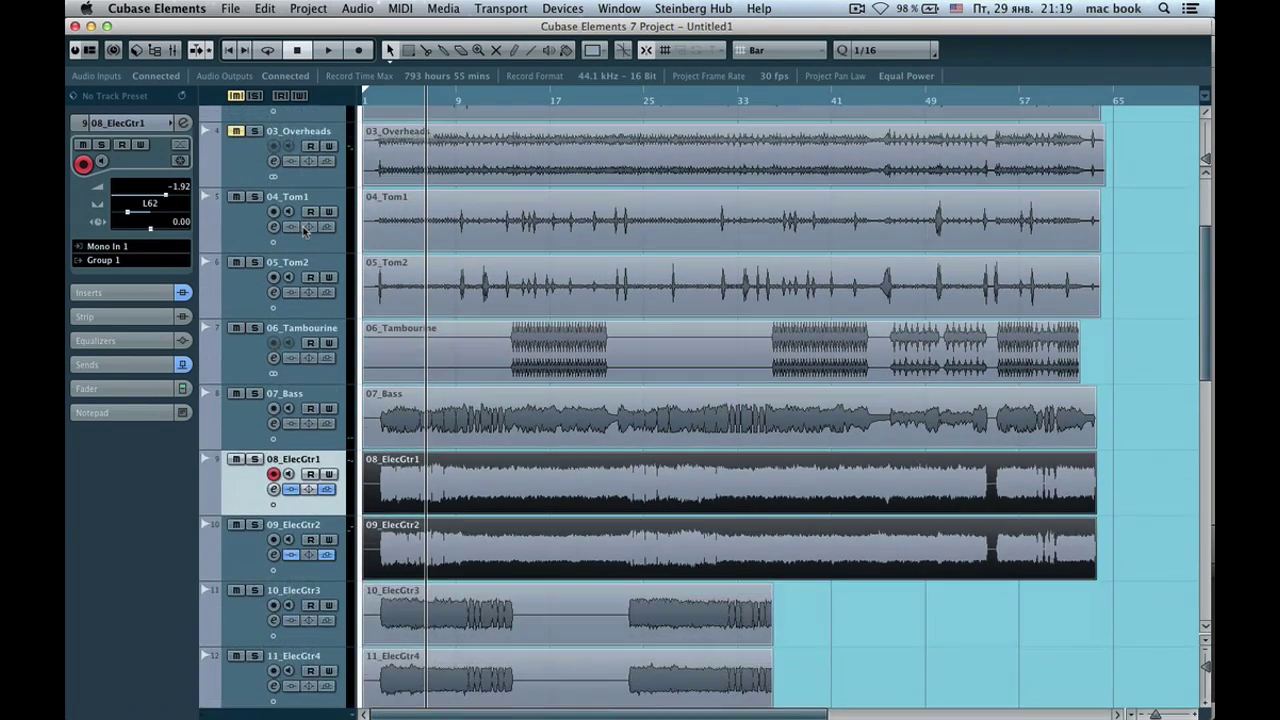
scroll(305, 228, "down", 14)
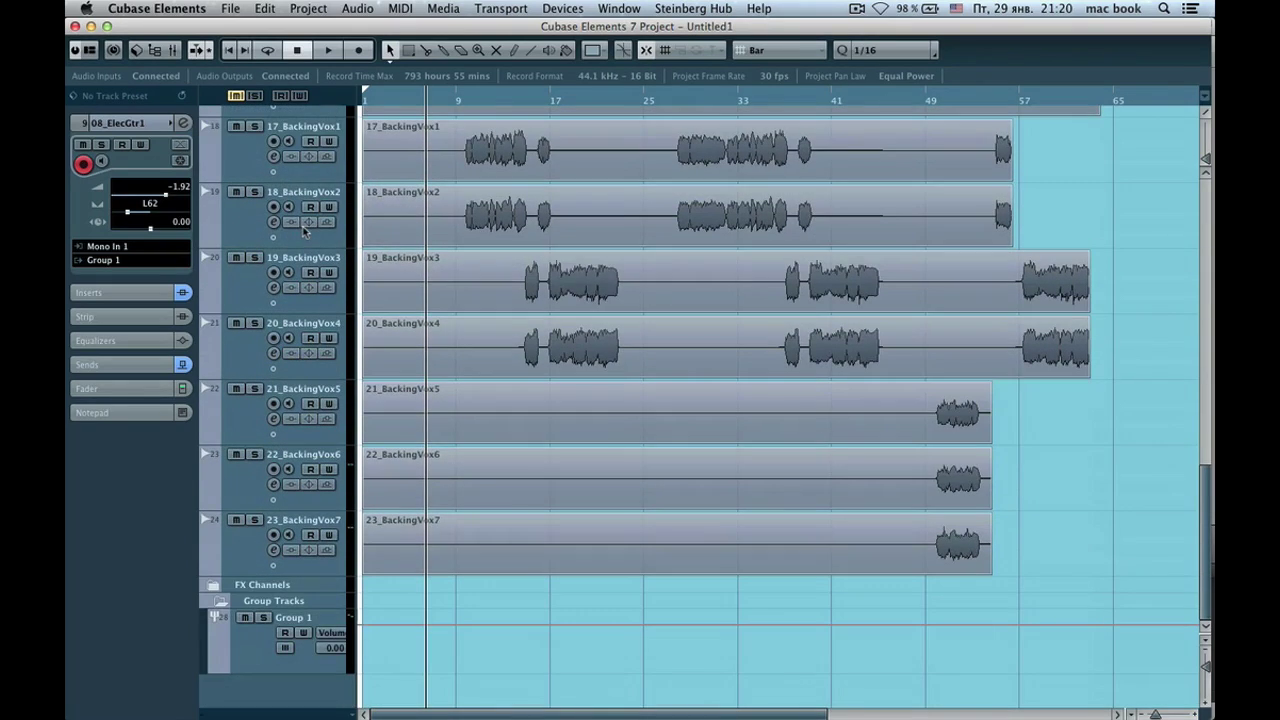
left_click(222, 603)
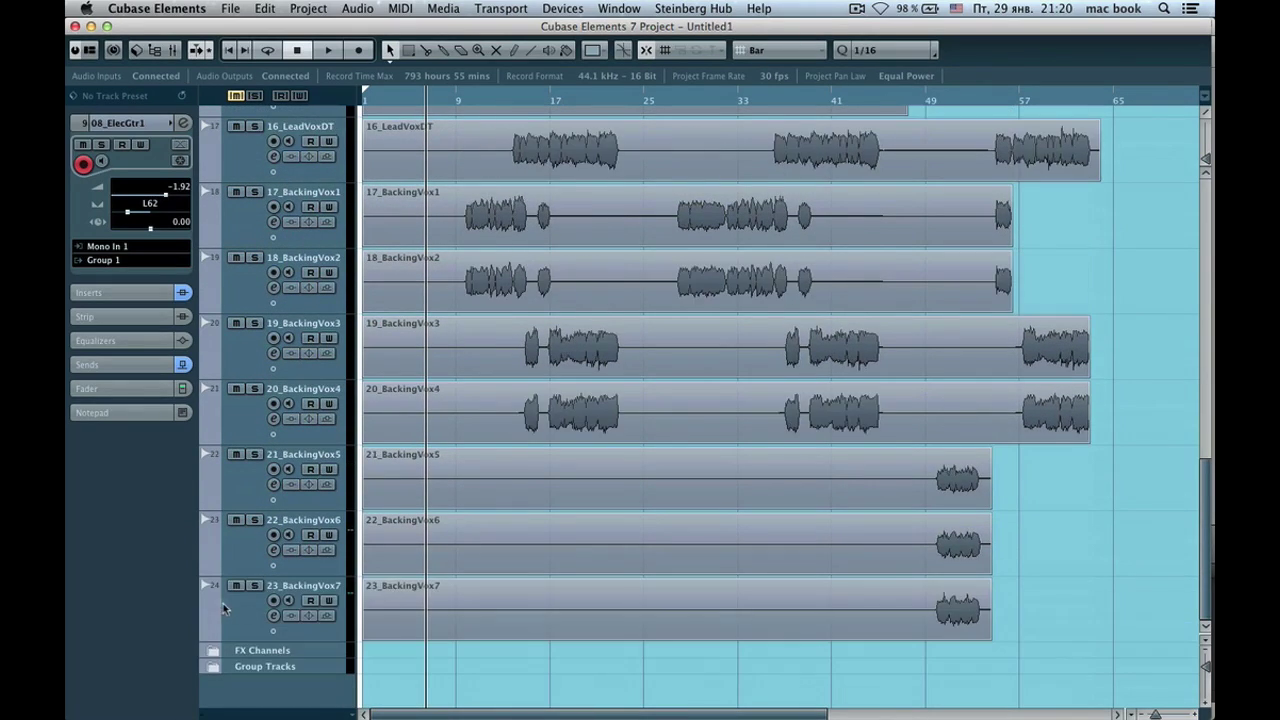
Look over all tracks from the drums to the backing vocals and check the pan and output routing of 09_ElecGtr2
scroll(368, 430, "up", 5)
scroll(368, 430, "up", 11)
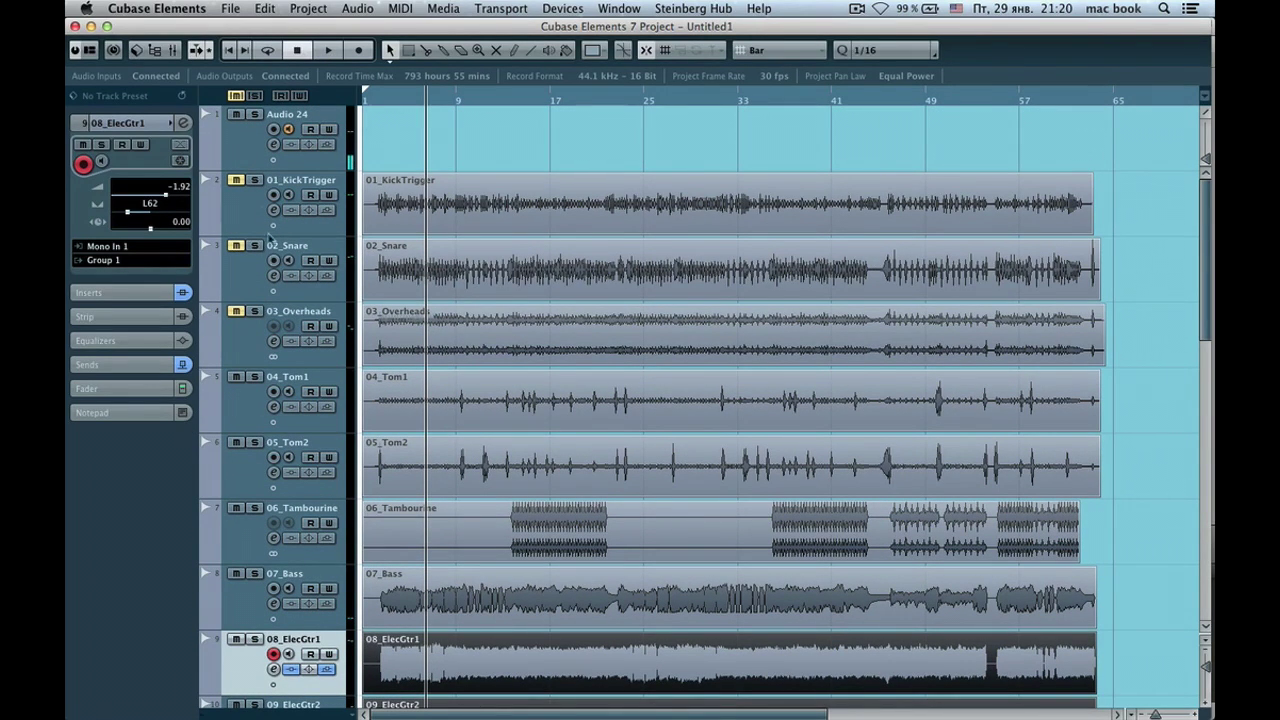
scroll(355, 365, "down", 6)
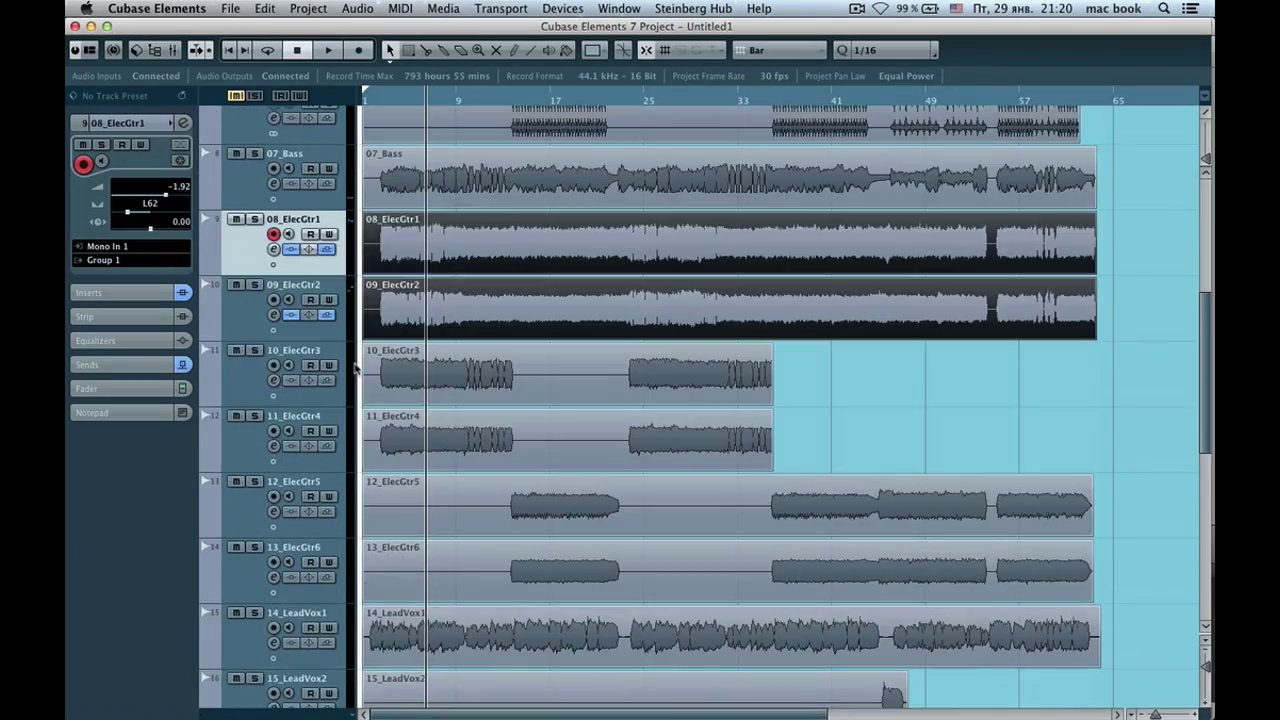
scroll(355, 367, "down", 3)
scroll(355, 369, "down", 3)
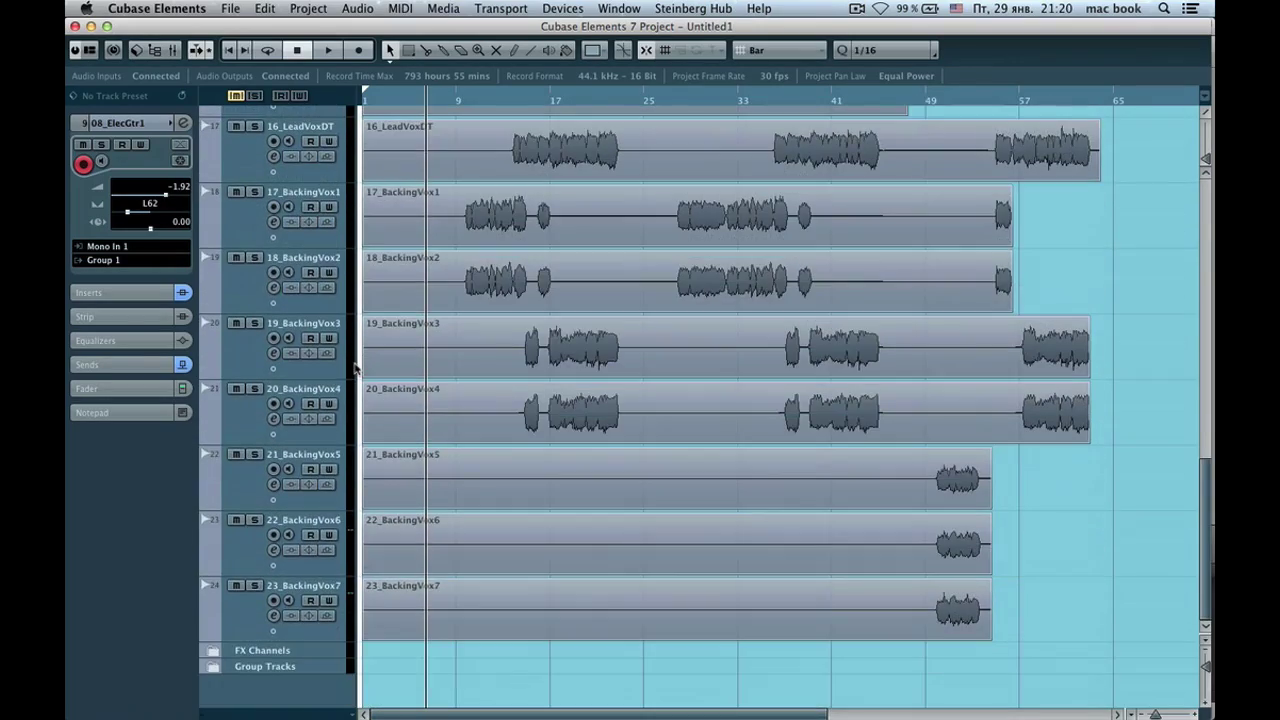
scroll(355, 369, "up", 12)
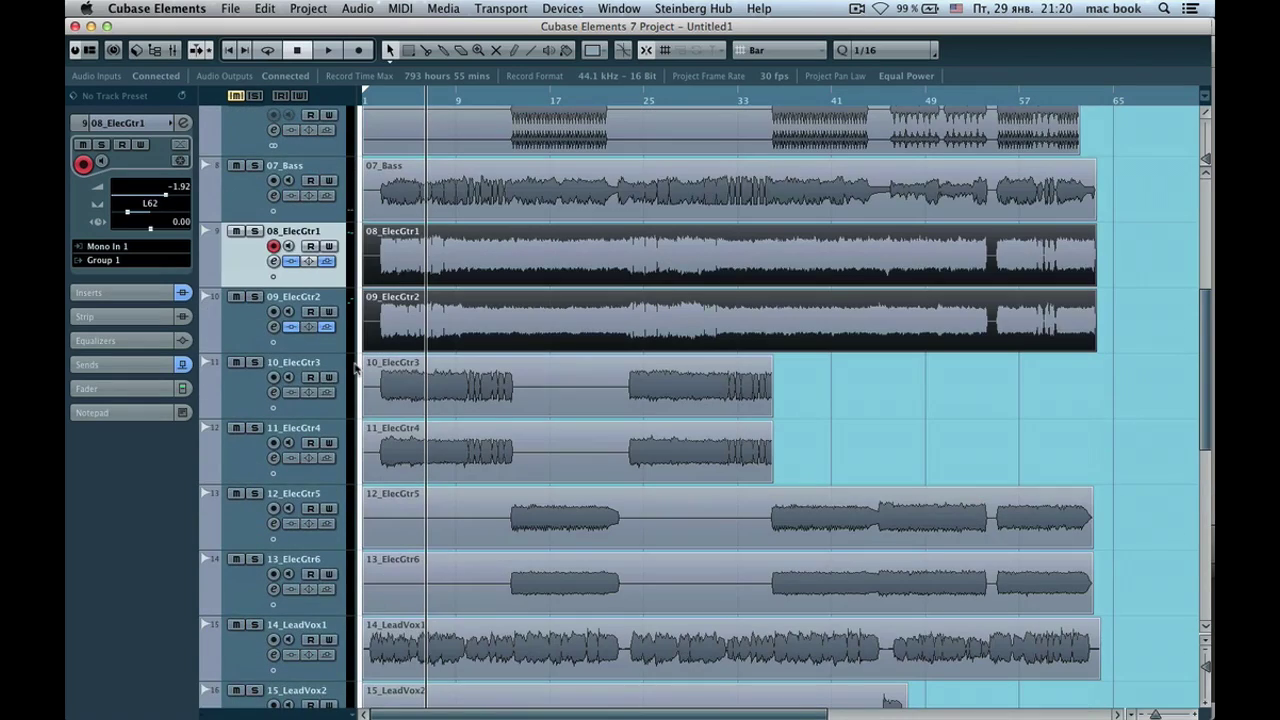
left_click(269, 327)
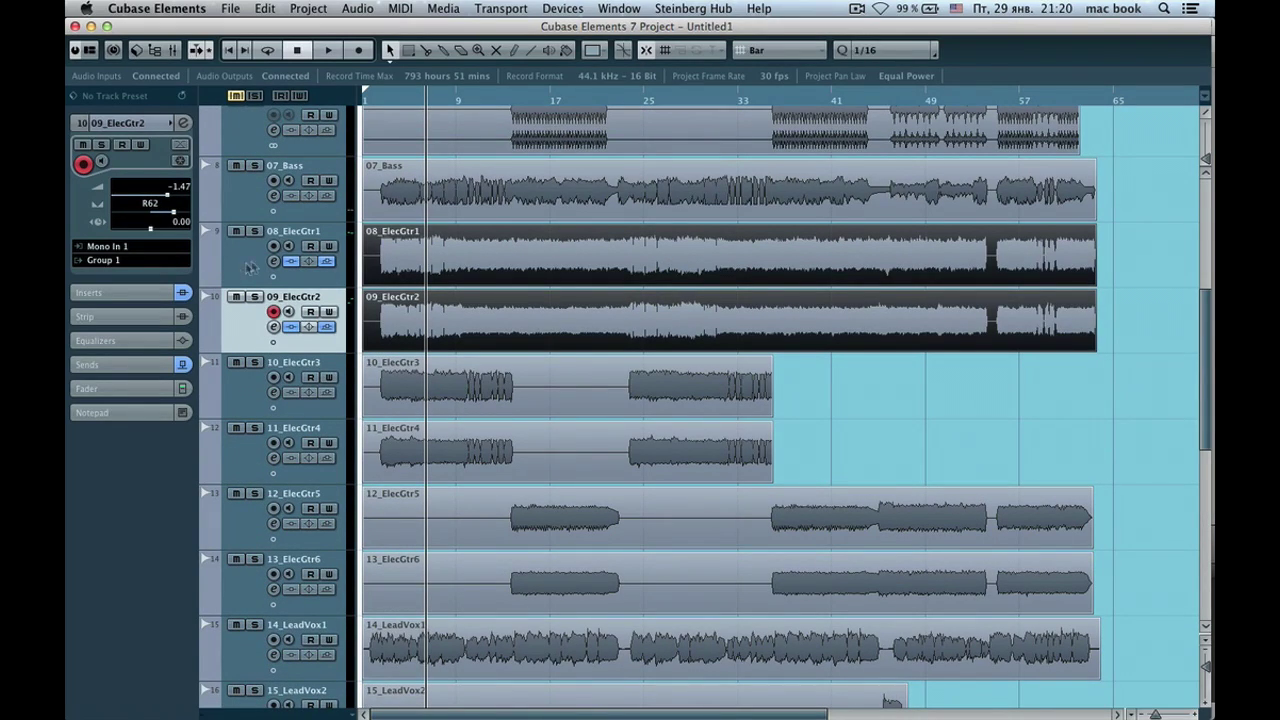
left_click_drag(1134, 264, 504, 318)
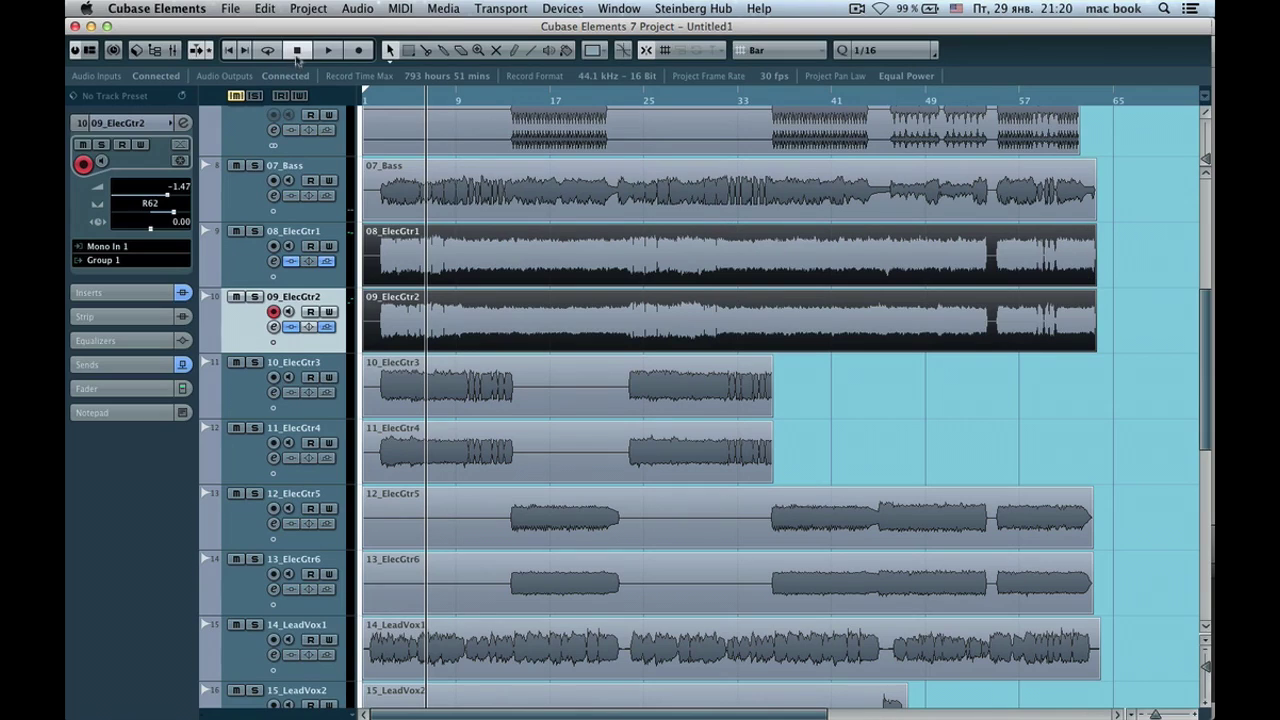